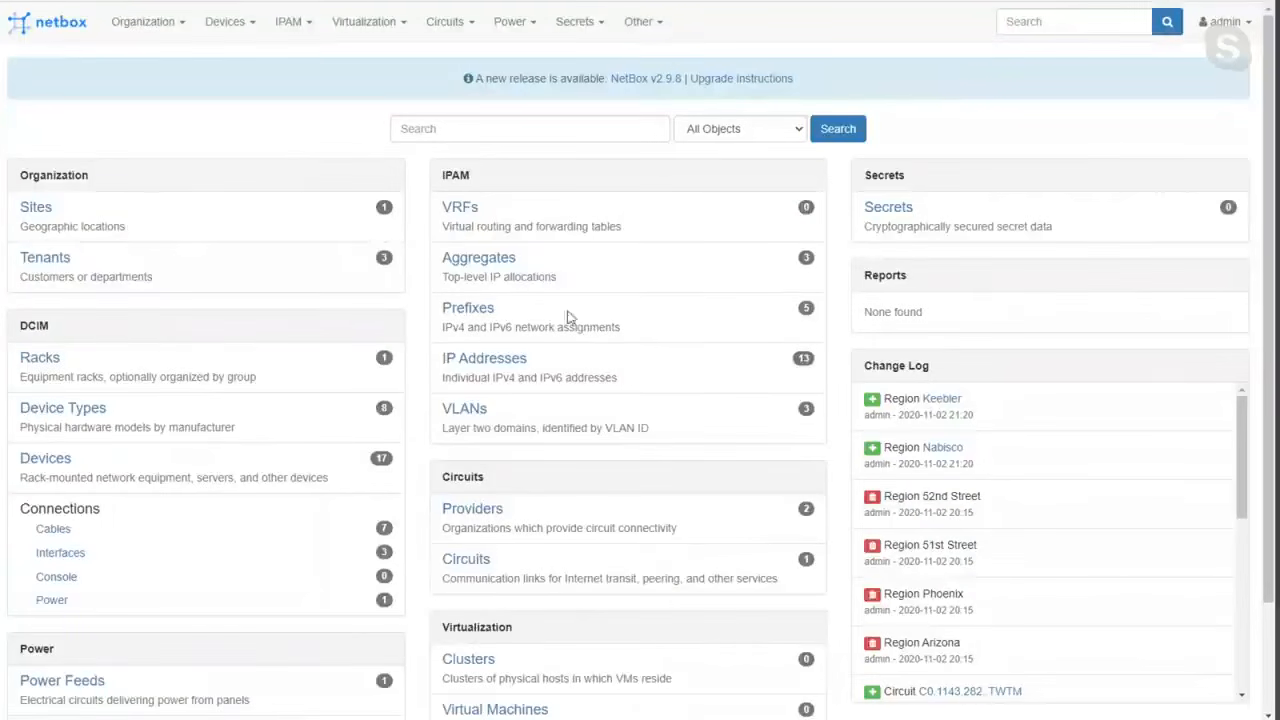
# Look over the home page's IPAM, Organization and DCIM sections and open the form for adding an IP address.
pyautogui.doubleClick(453, 177)
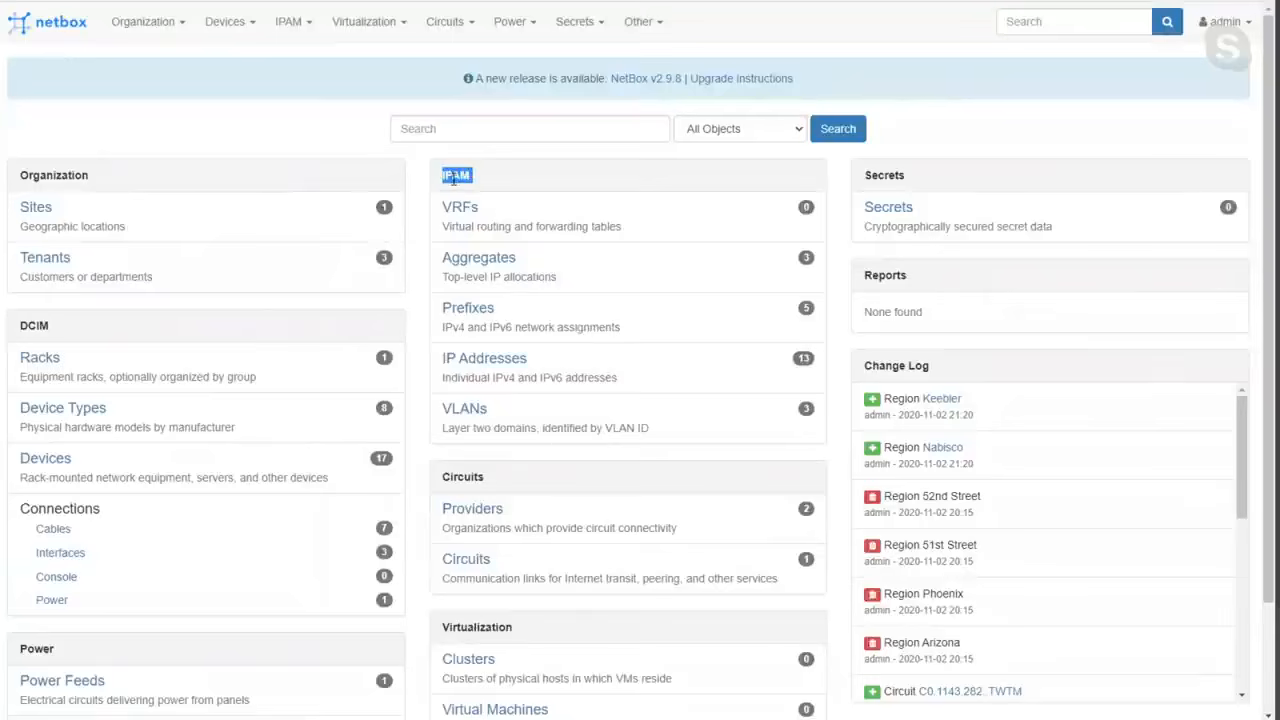
pyautogui.doubleClick(72, 174)
pyautogui.doubleClick(41, 327)
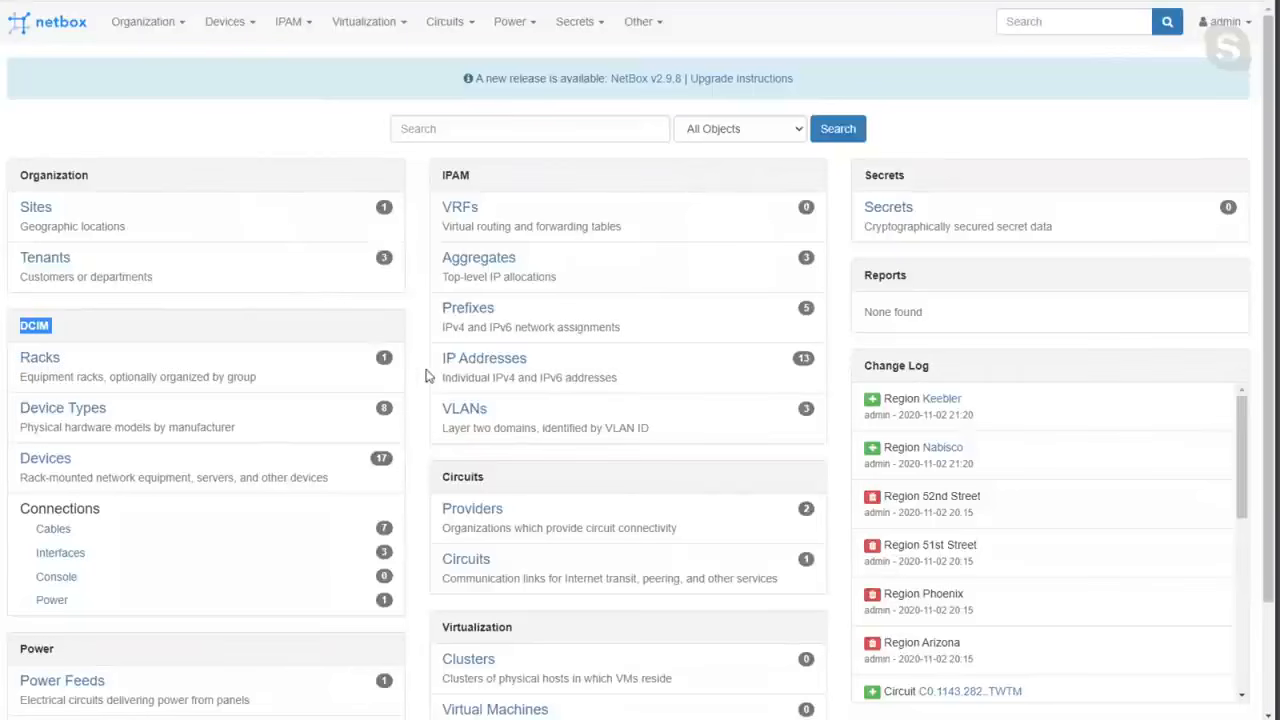
pyautogui.click(484, 360)
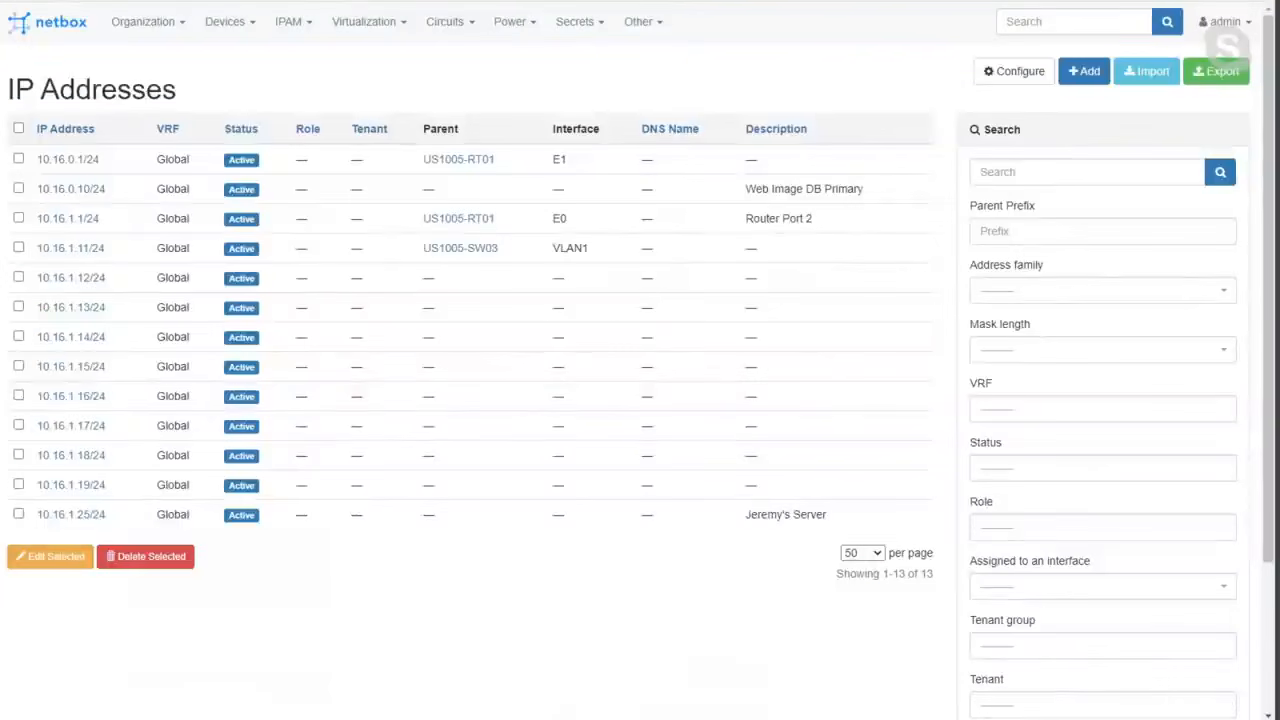
pyautogui.click(1083, 71)
pyautogui.click(517, 211)
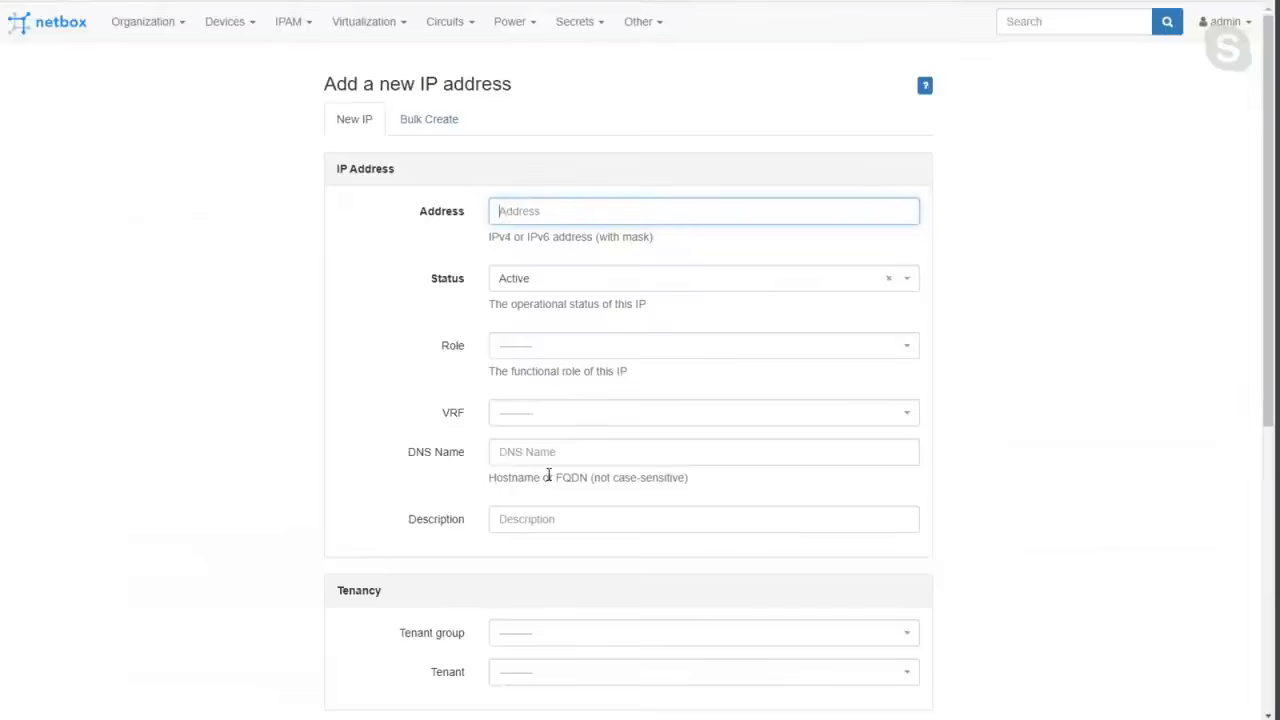
# Return to the home page and open the list of sites.
pyautogui.click(43, 28)
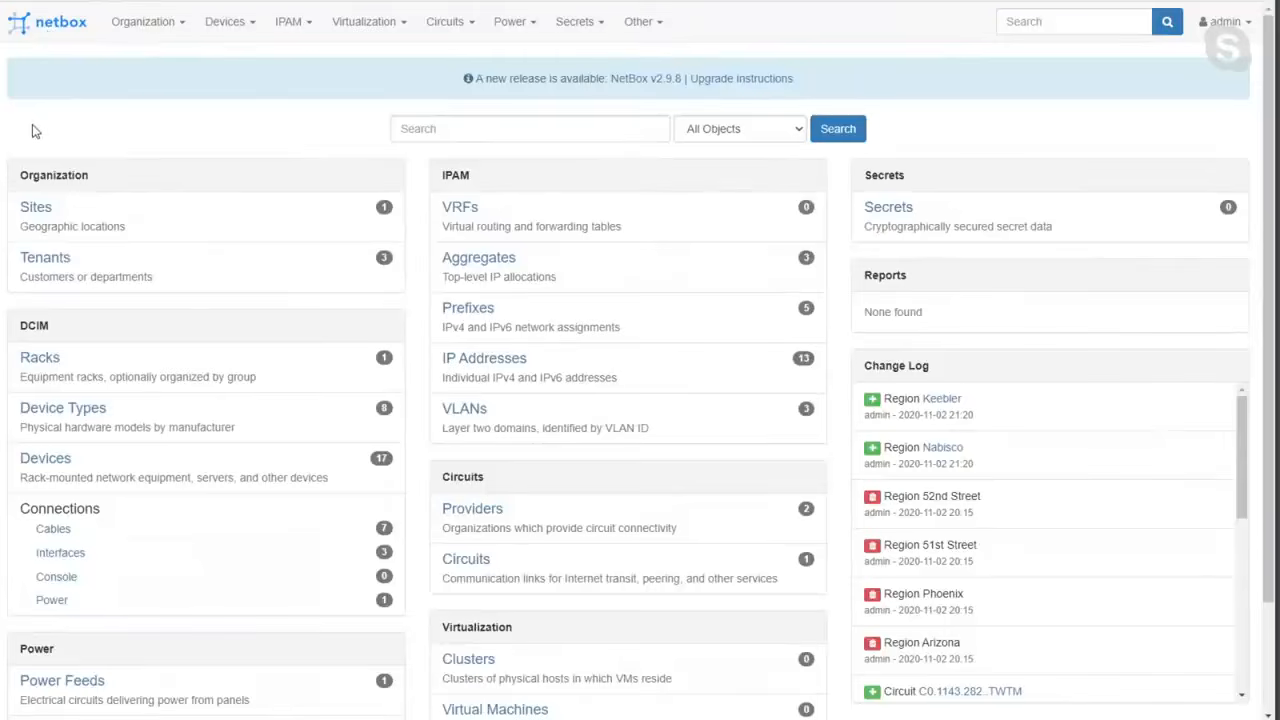
pyautogui.click(37, 212)
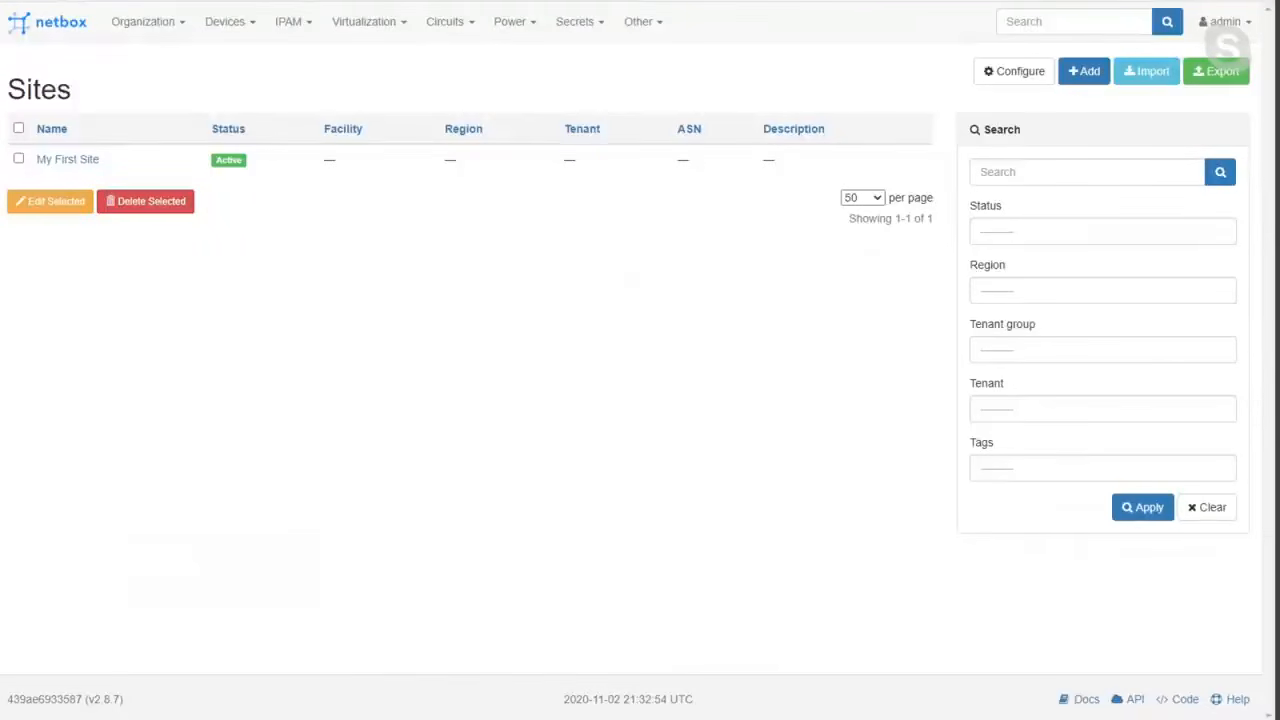
# Leave the browser's full-screen view and bring the NetBox window forward with its page address selected.
pyautogui.hotkey('ctrl', 'shift', 'b')
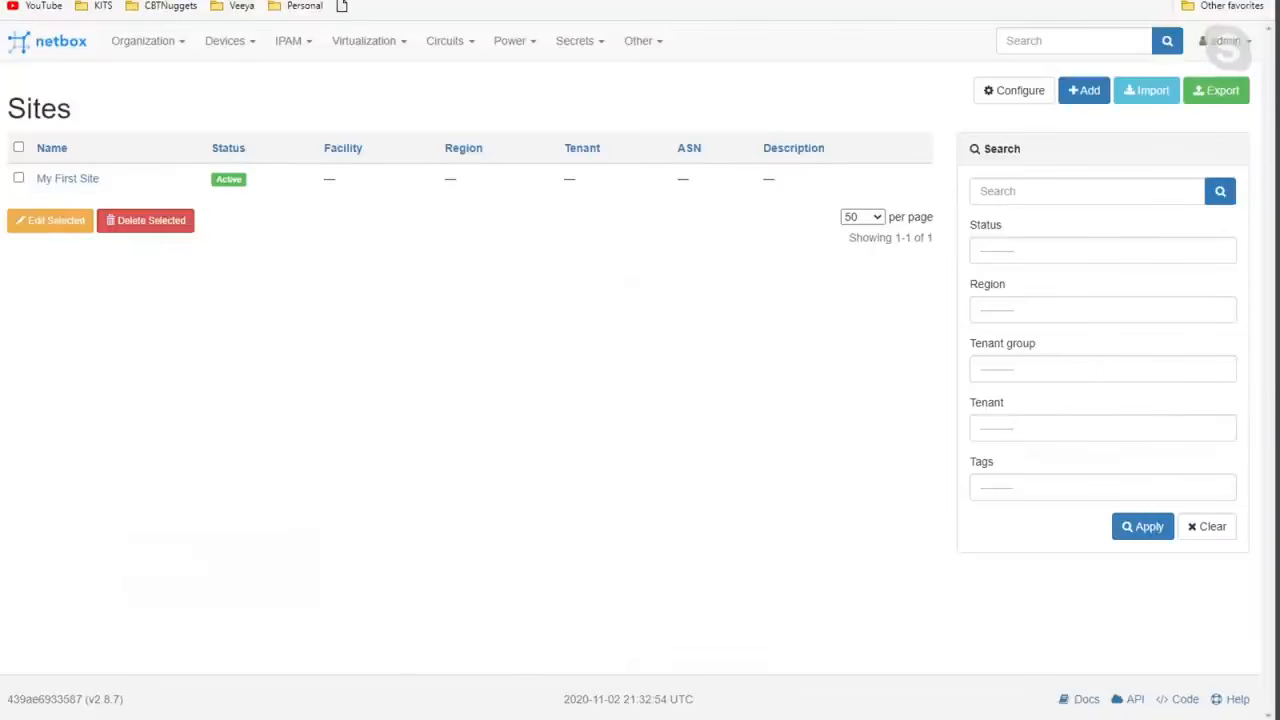
pyautogui.press('F11')
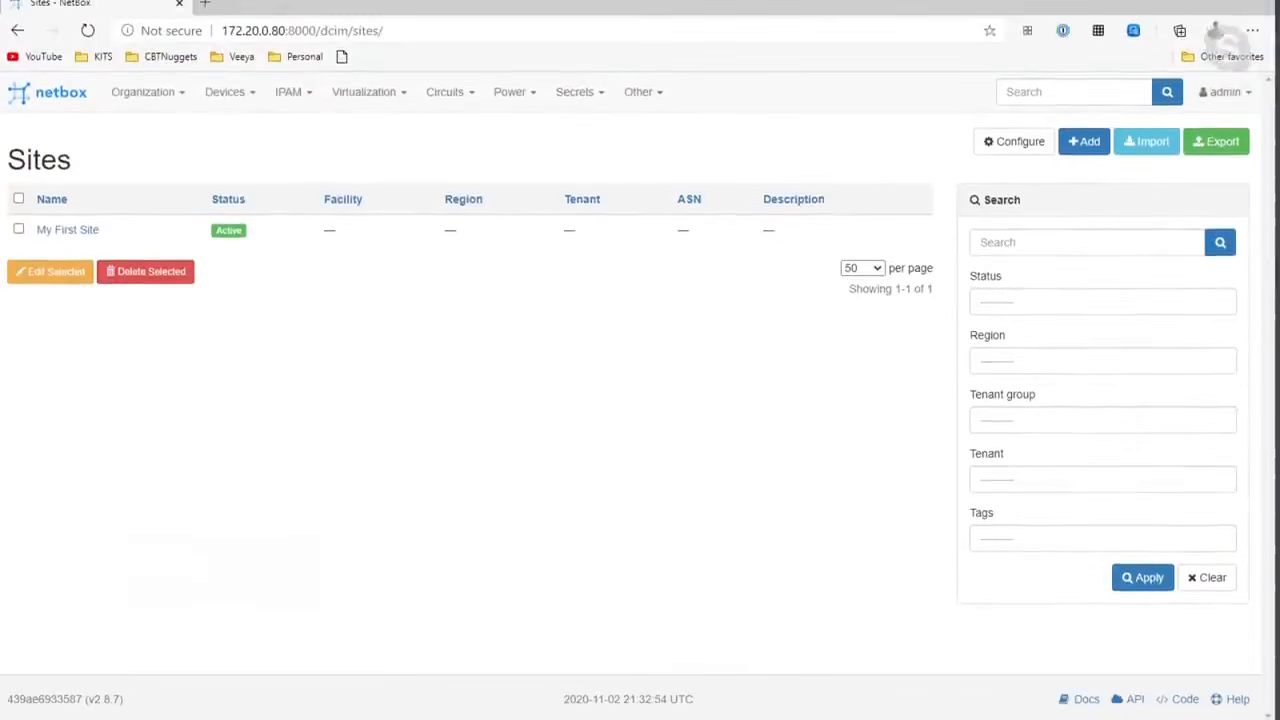
pyautogui.click(300, 30)
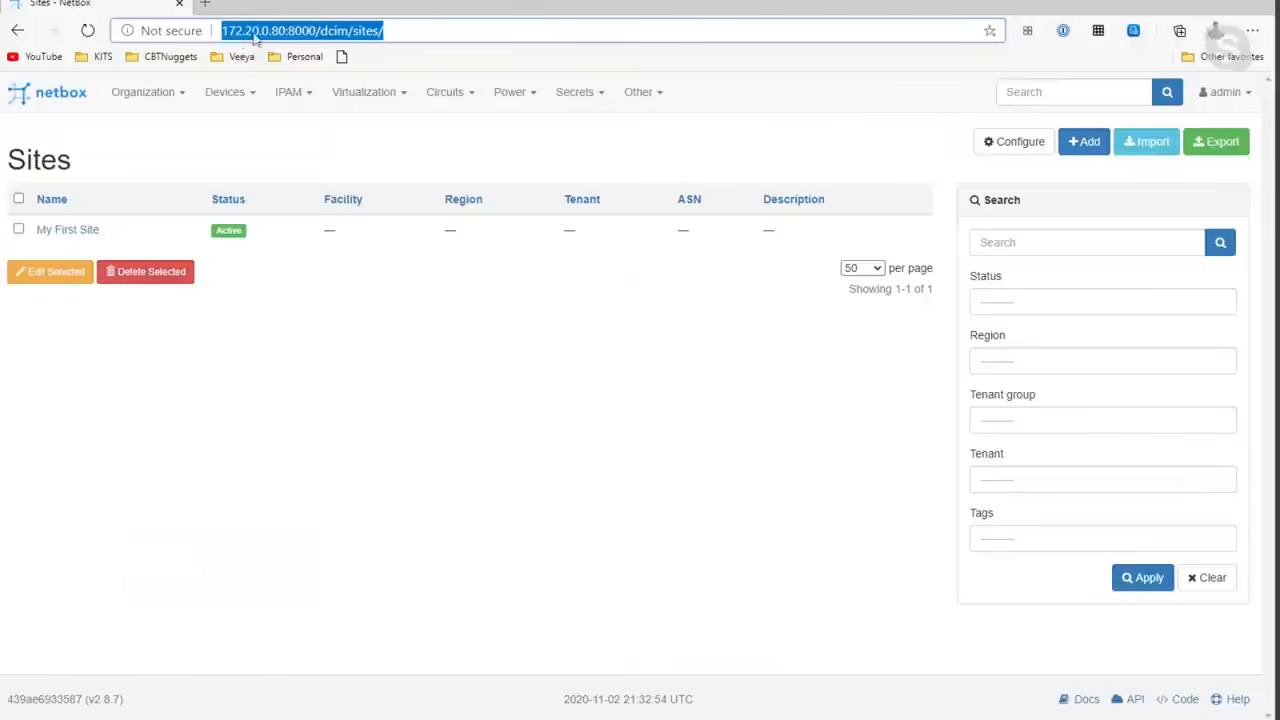
pyautogui.click(310, 0)
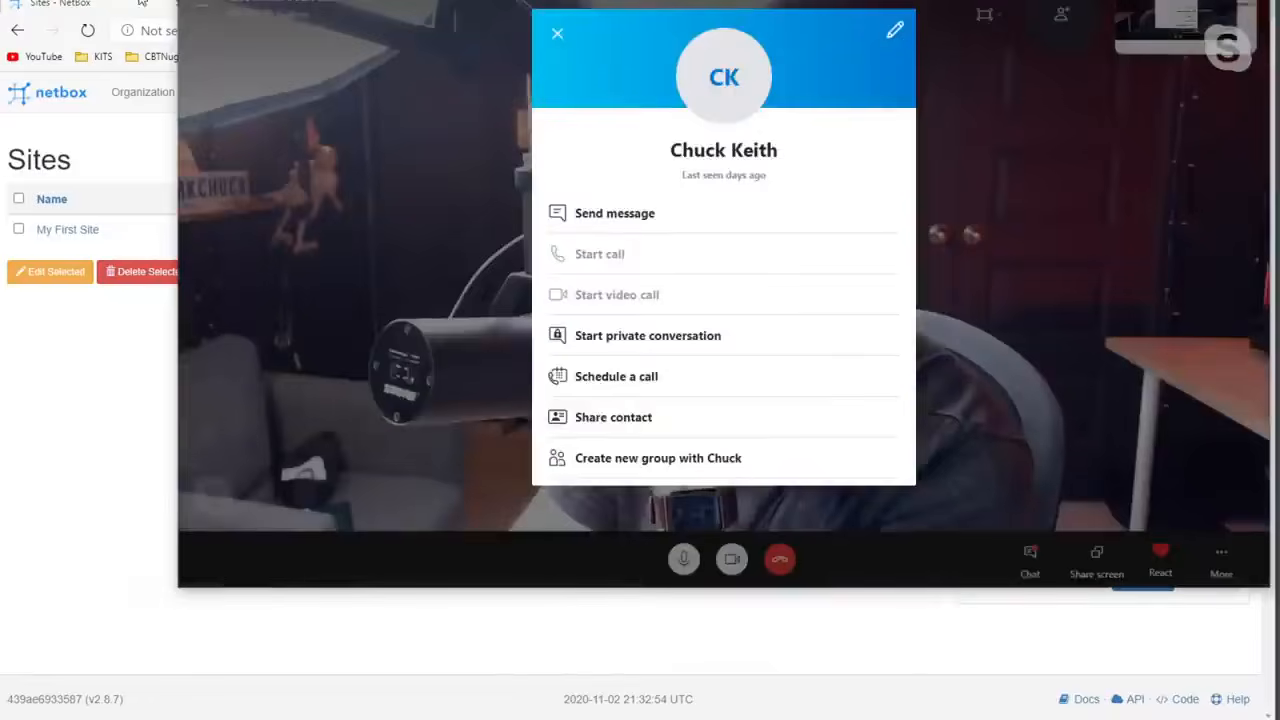
pyautogui.click(153, 3)
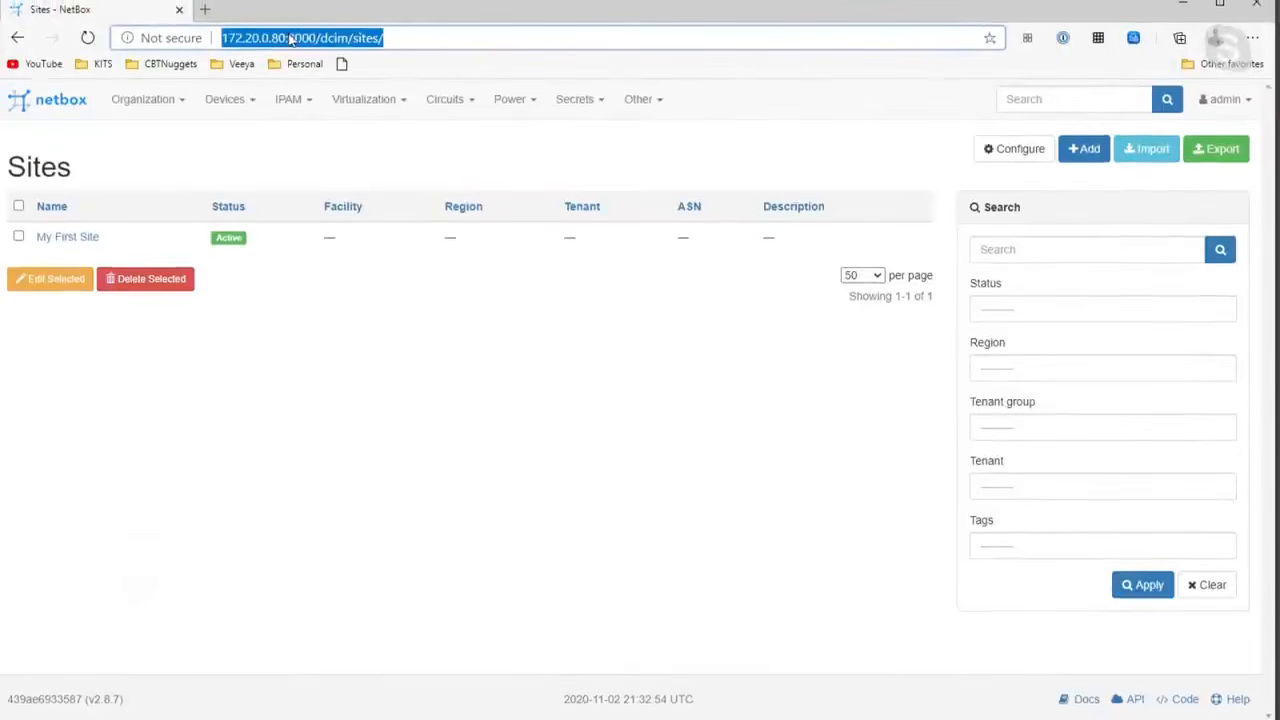
# Look up NetBox in a new browser tab using a query beginning with "netbox de".
pyautogui.click(204, 12)
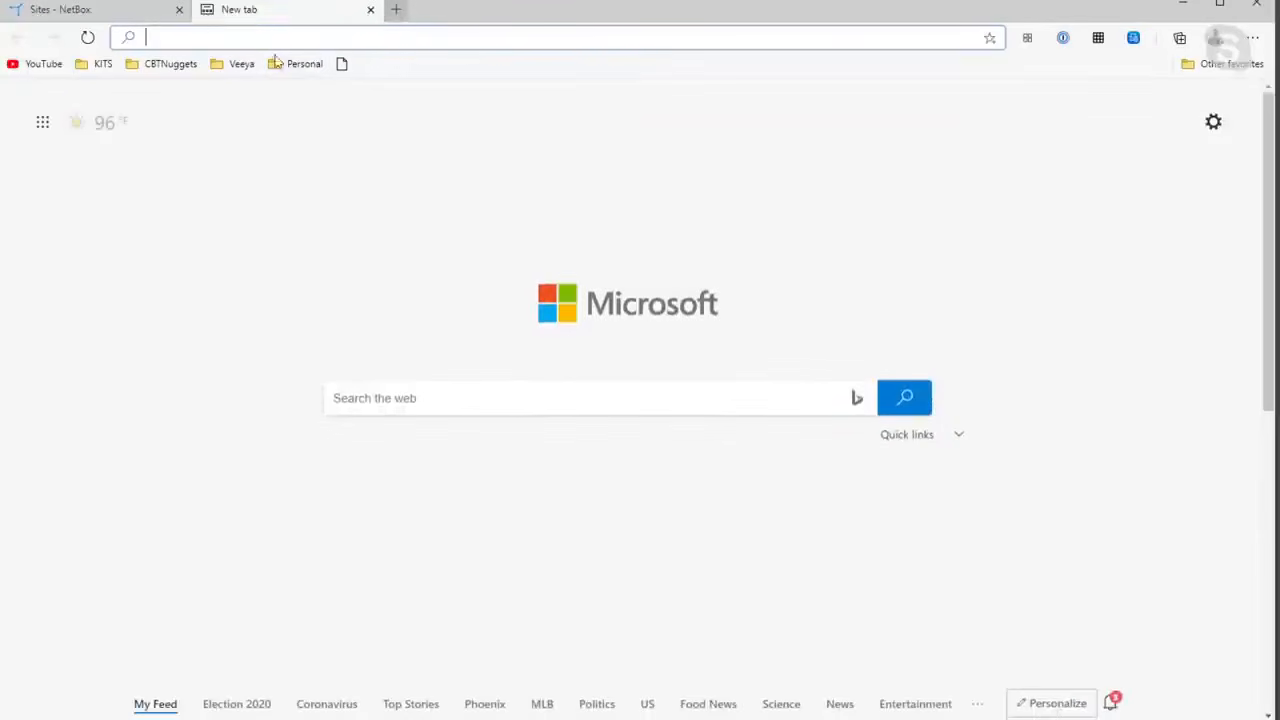
pyautogui.write('net')
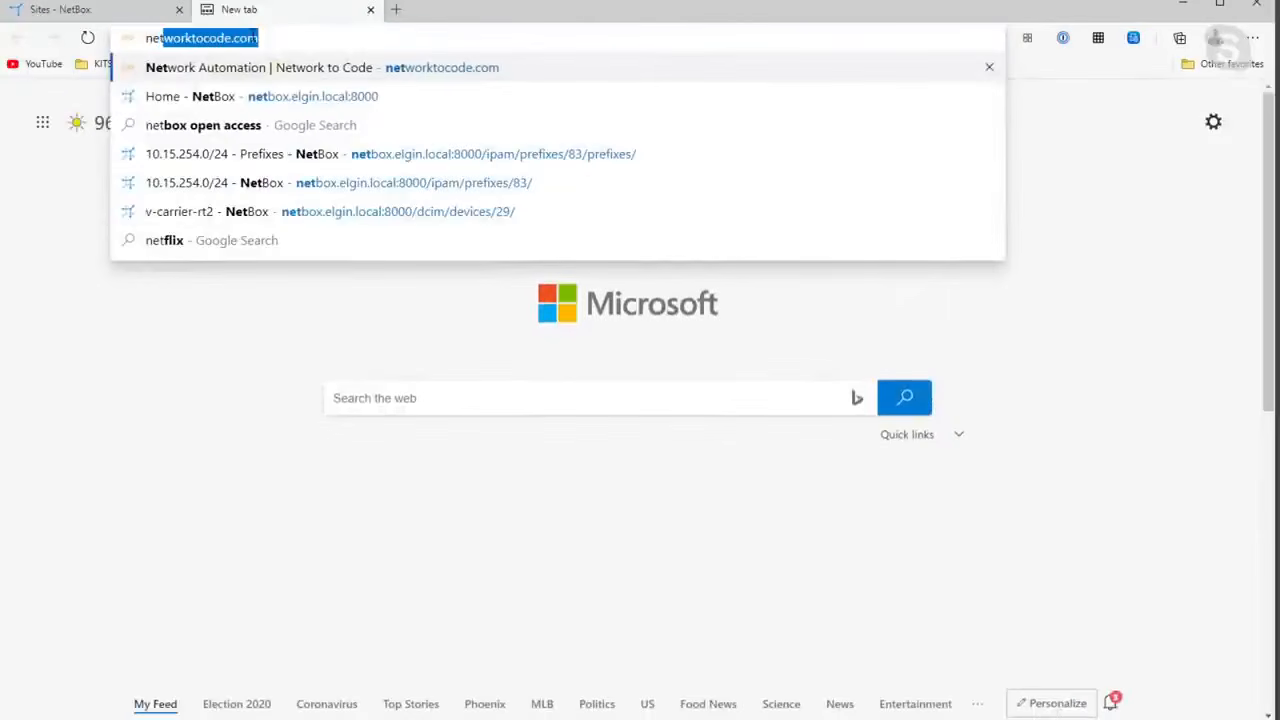
pyautogui.write('b')
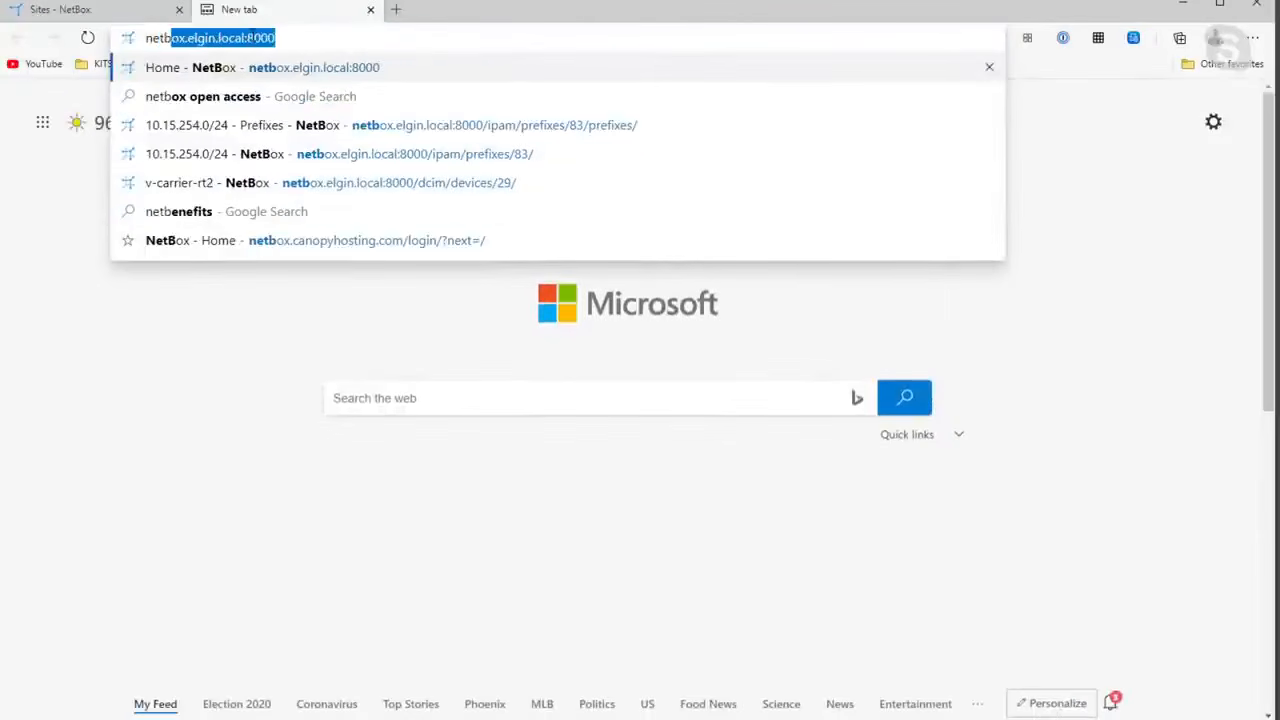
pyautogui.write('ox.')
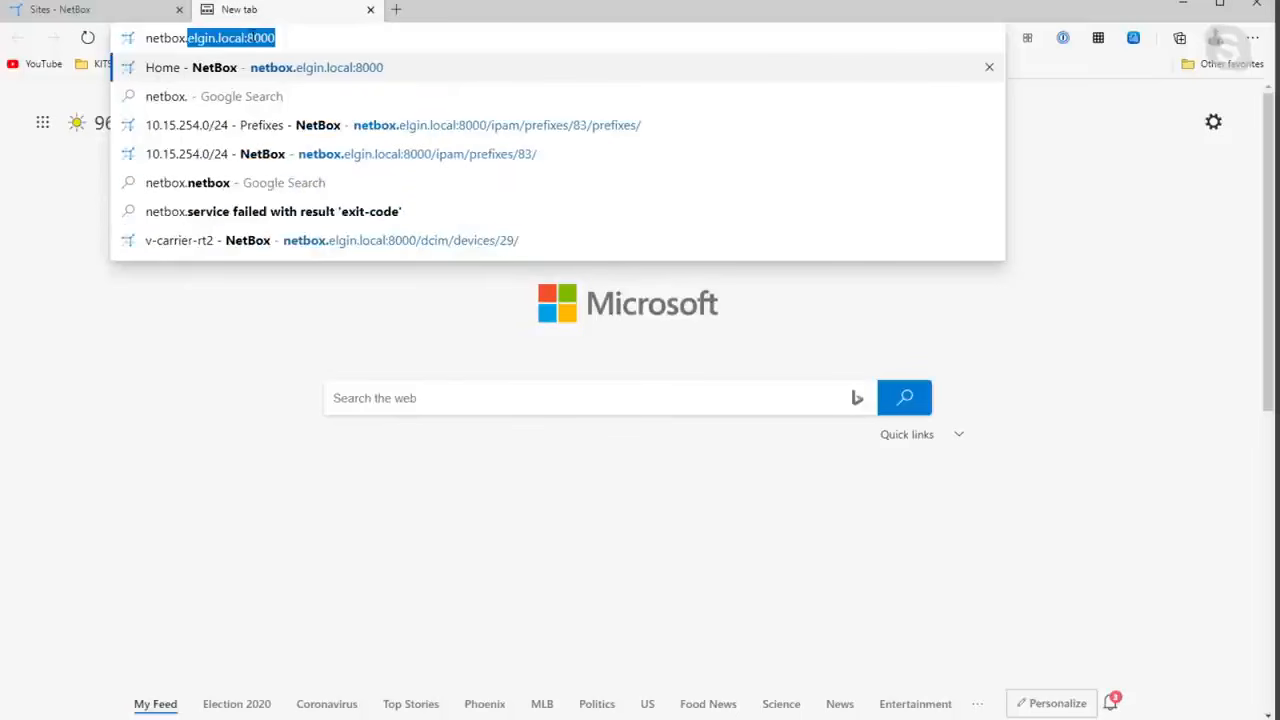
pyautogui.press('BackSpace')
pyautogui.press('BackSpace')
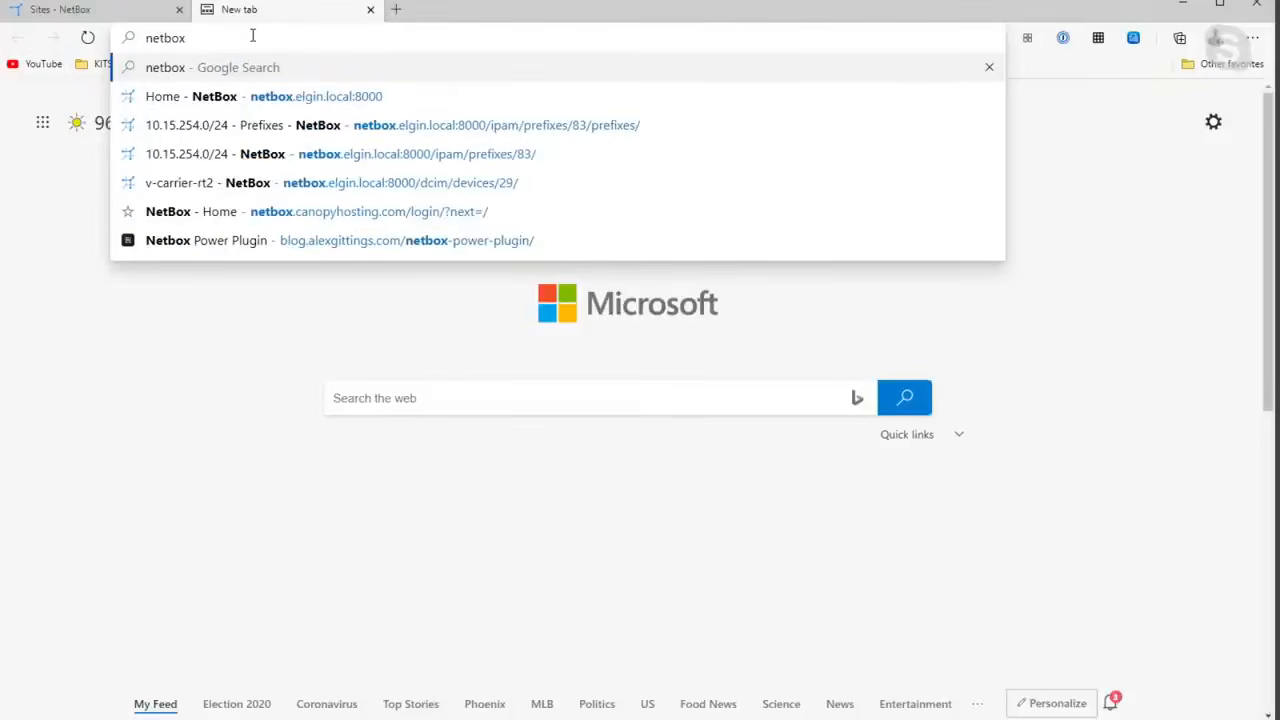
pyautogui.write('de')
pyautogui.press('Down')
pyautogui.press('Up')
pyautogui.press('Return')
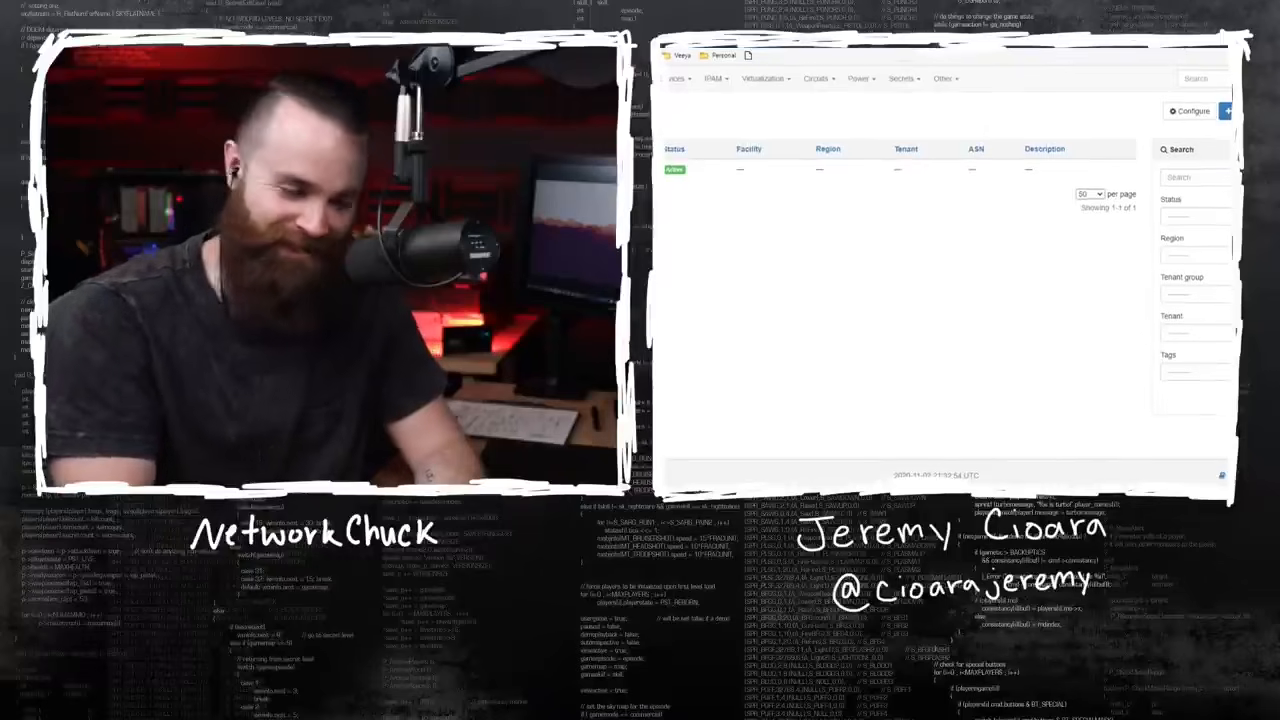
# Return the NetBox page to full screen and delete the Keebler and Nabisco regions.
pyautogui.press('F11')
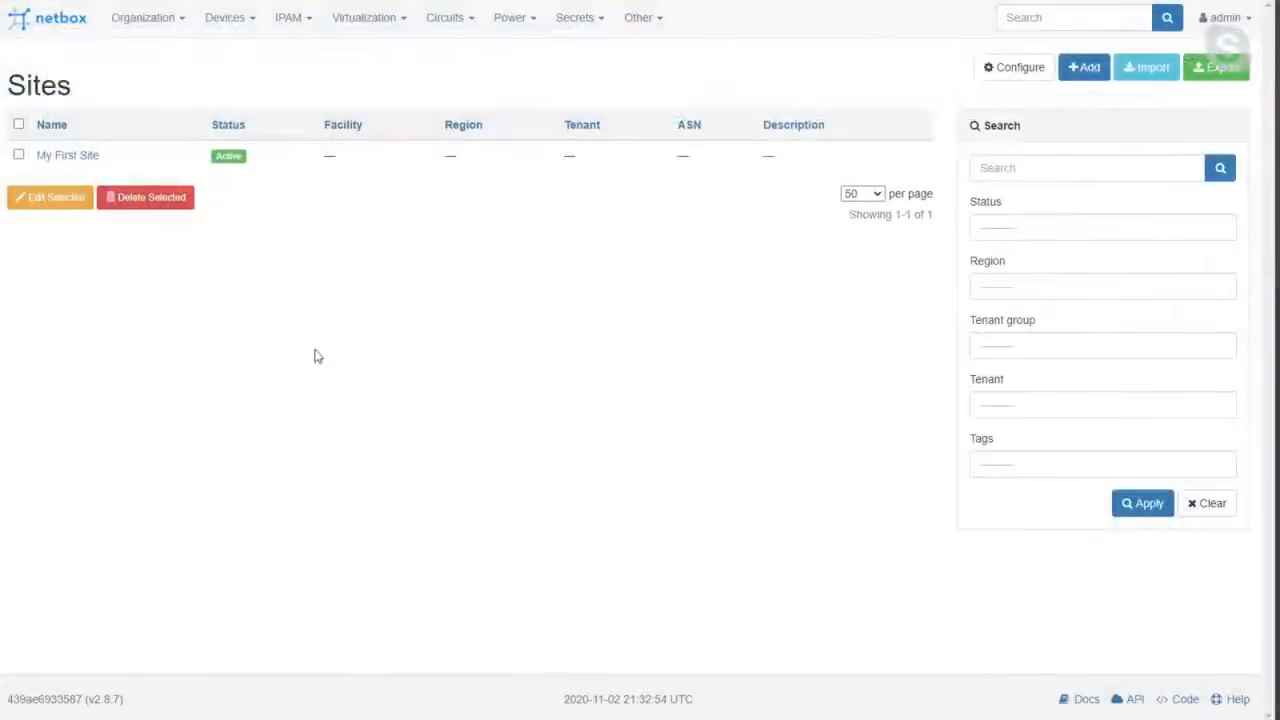
pyautogui.click(140, 17)
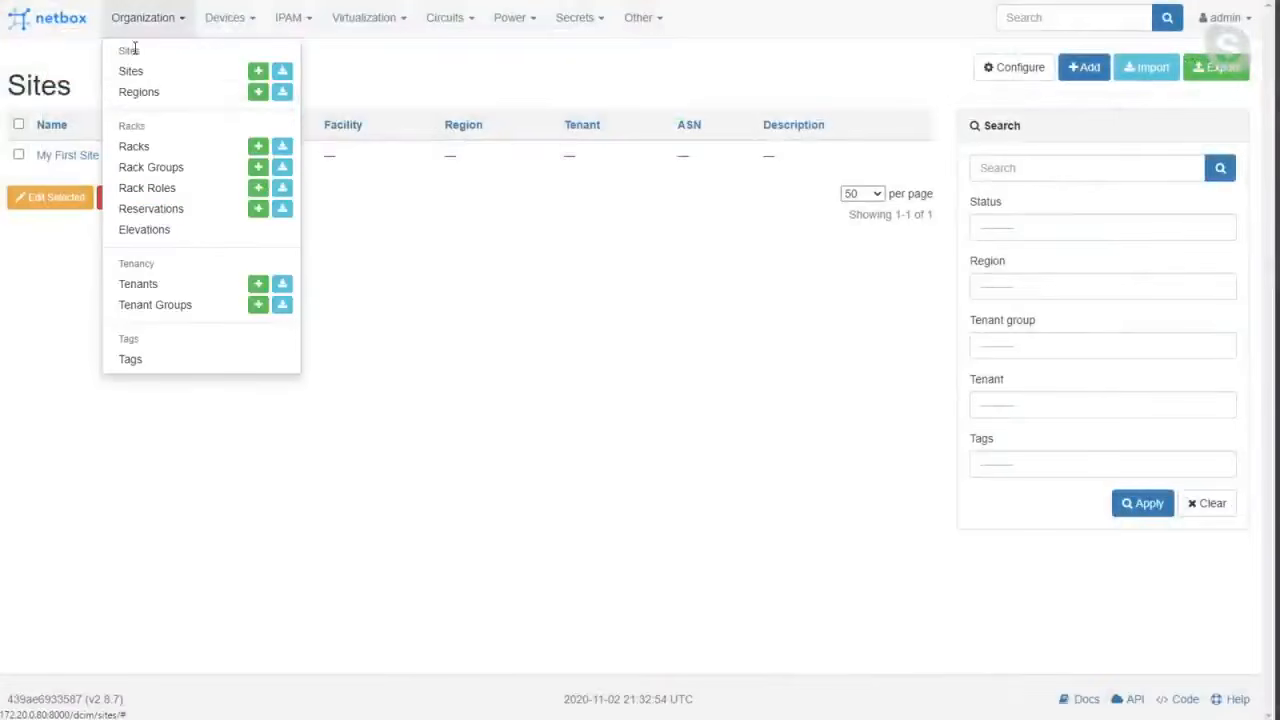
pyautogui.click(134, 96)
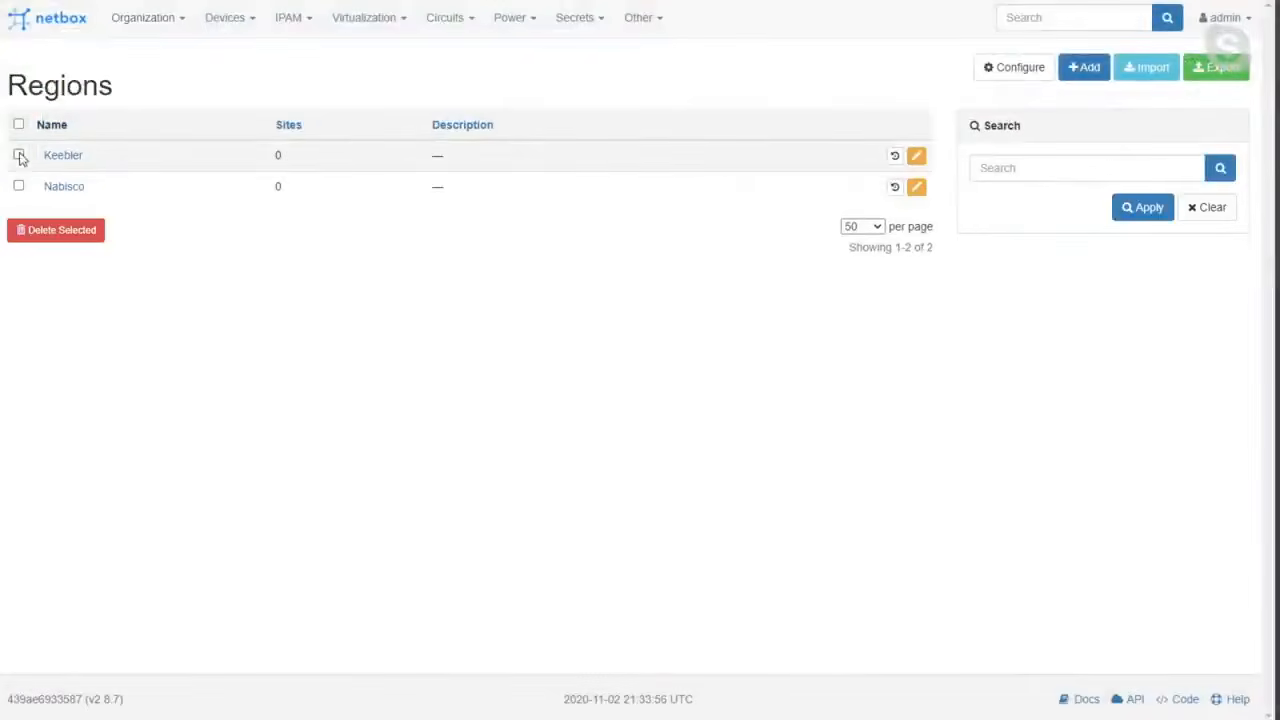
pyautogui.click(18, 124)
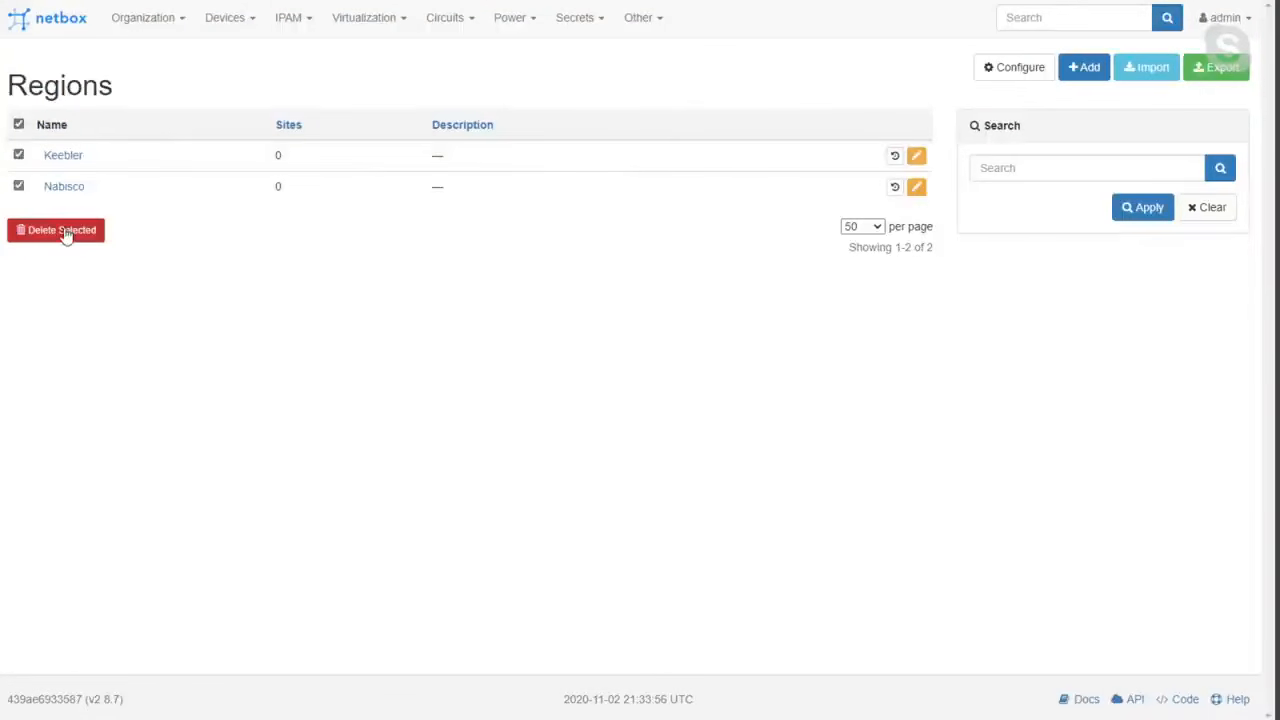
pyautogui.click(62, 232)
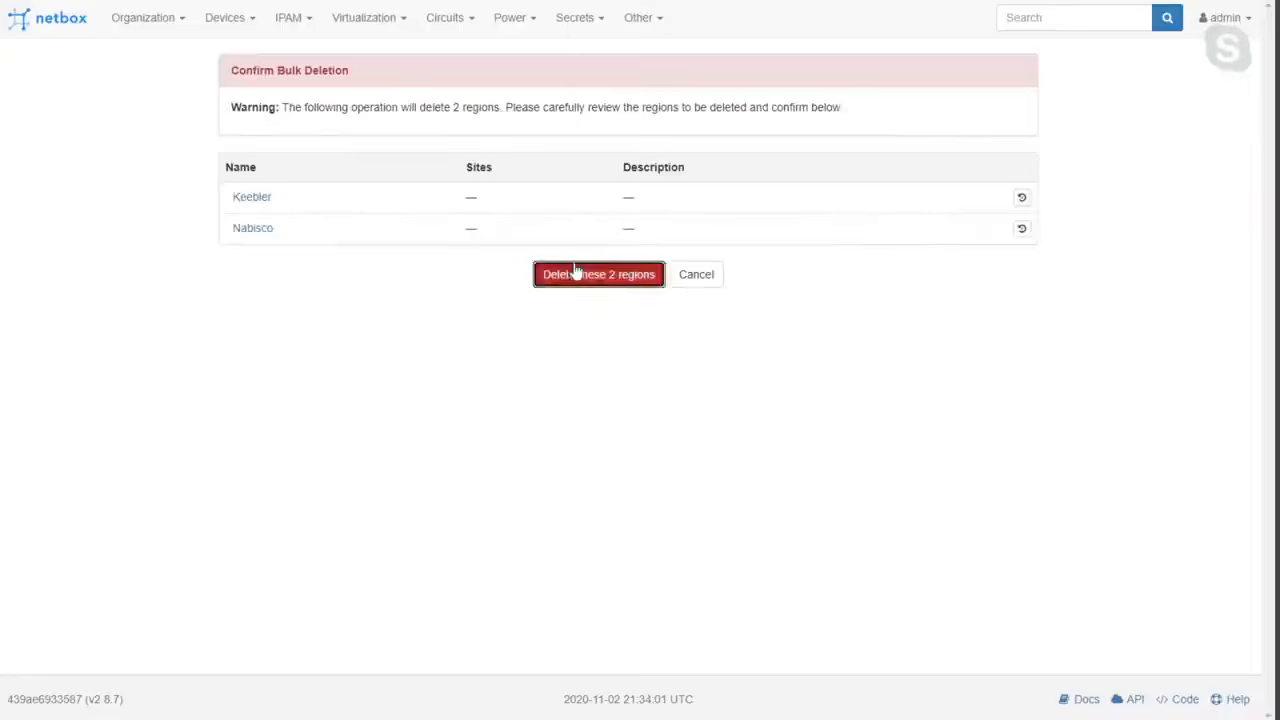
pyautogui.click(576, 273)
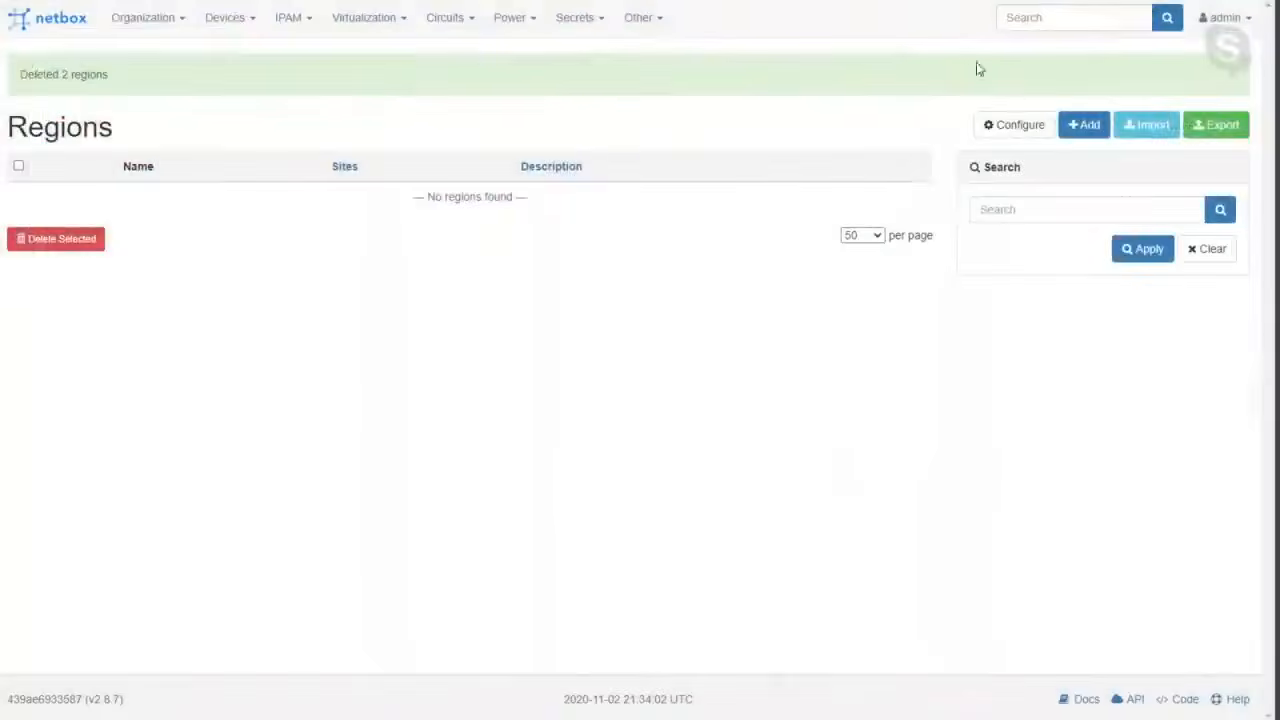
# Create a top-level region named Arizona and continue with a blank form for another region.
pyautogui.click(1081, 128)
pyautogui.click(583, 197)
pyautogui.write('Aeri')
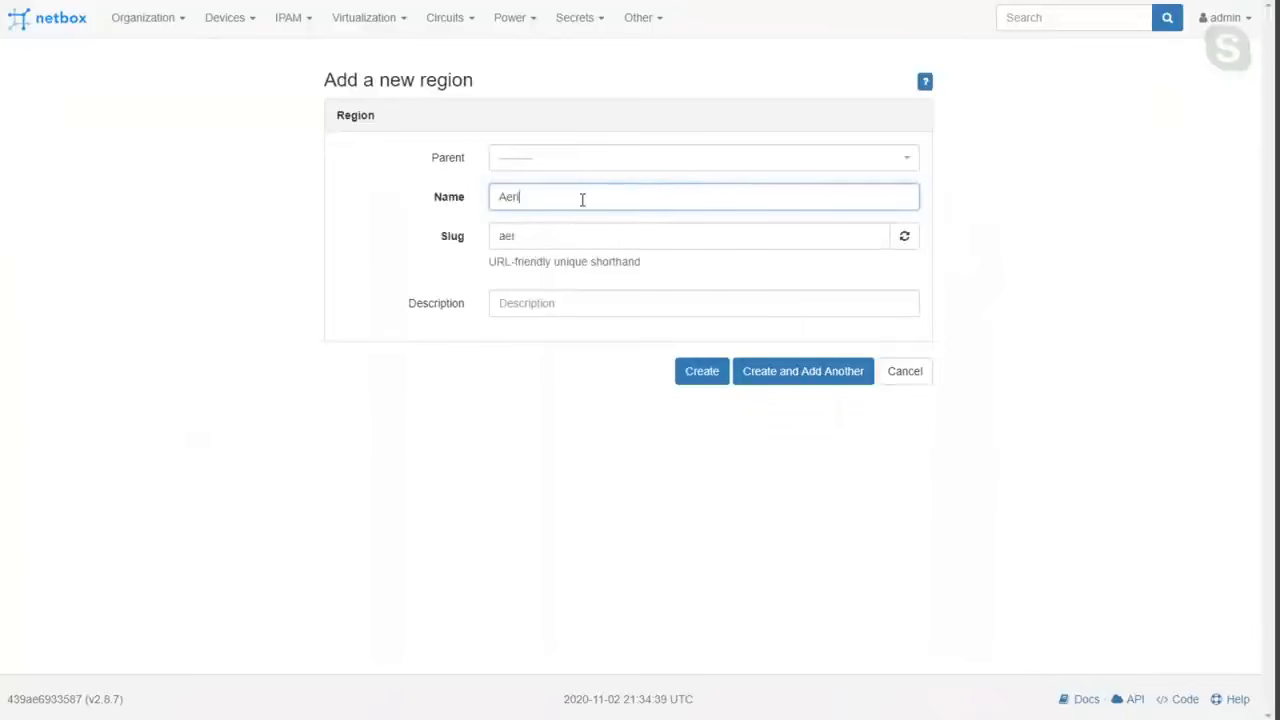
pyautogui.write('on')
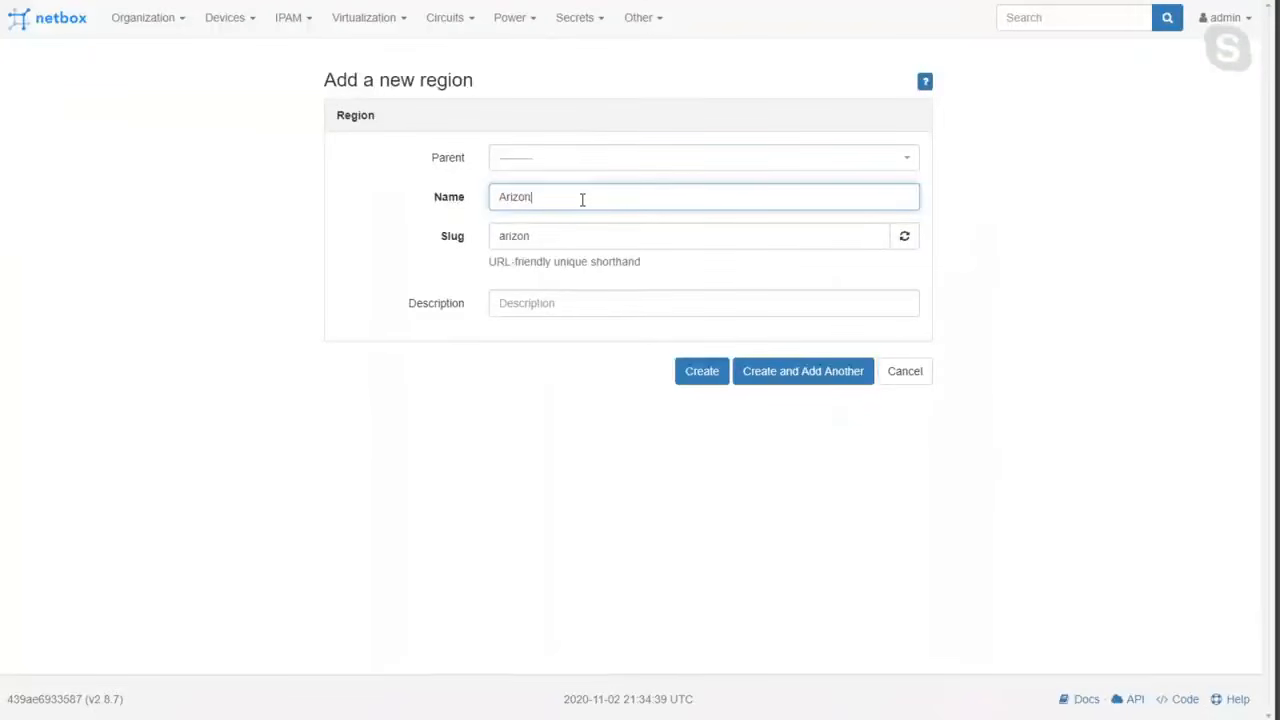
pyautogui.click(788, 376)
# Create a top-level region named Texas and open the list of regions.
pyautogui.click(511, 258)
pyautogui.write('Texas')
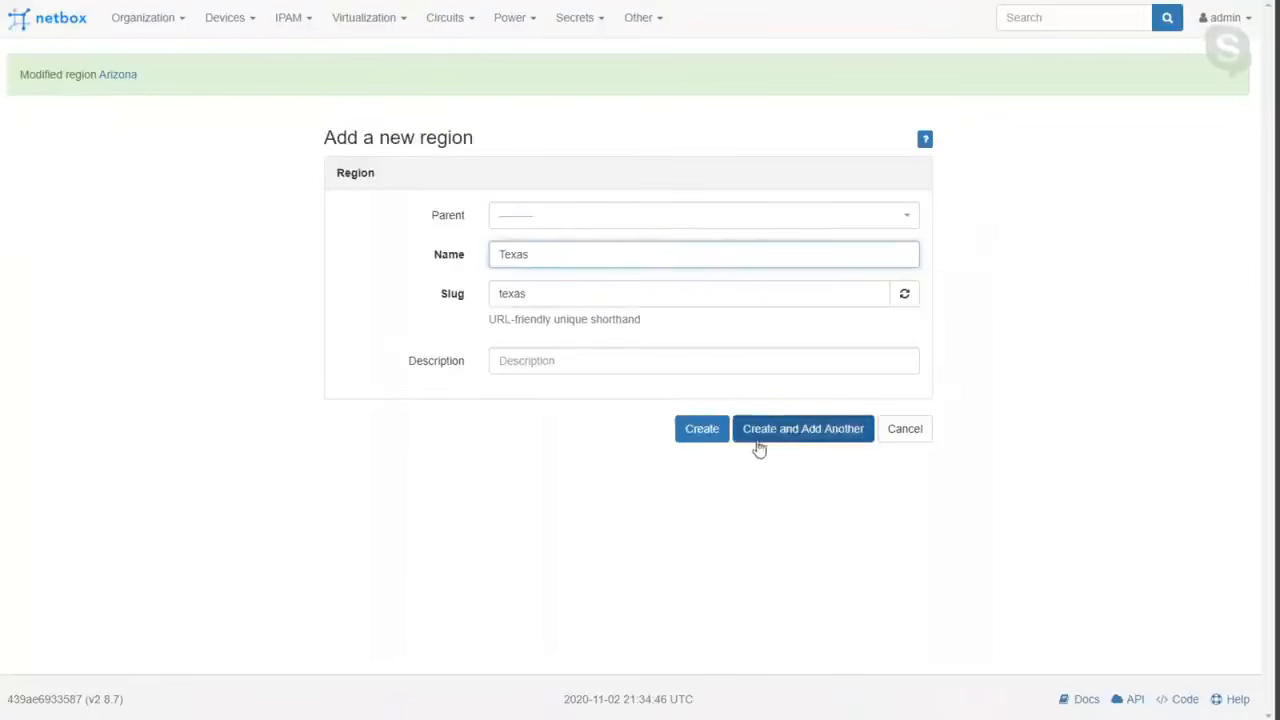
pyautogui.click(702, 429)
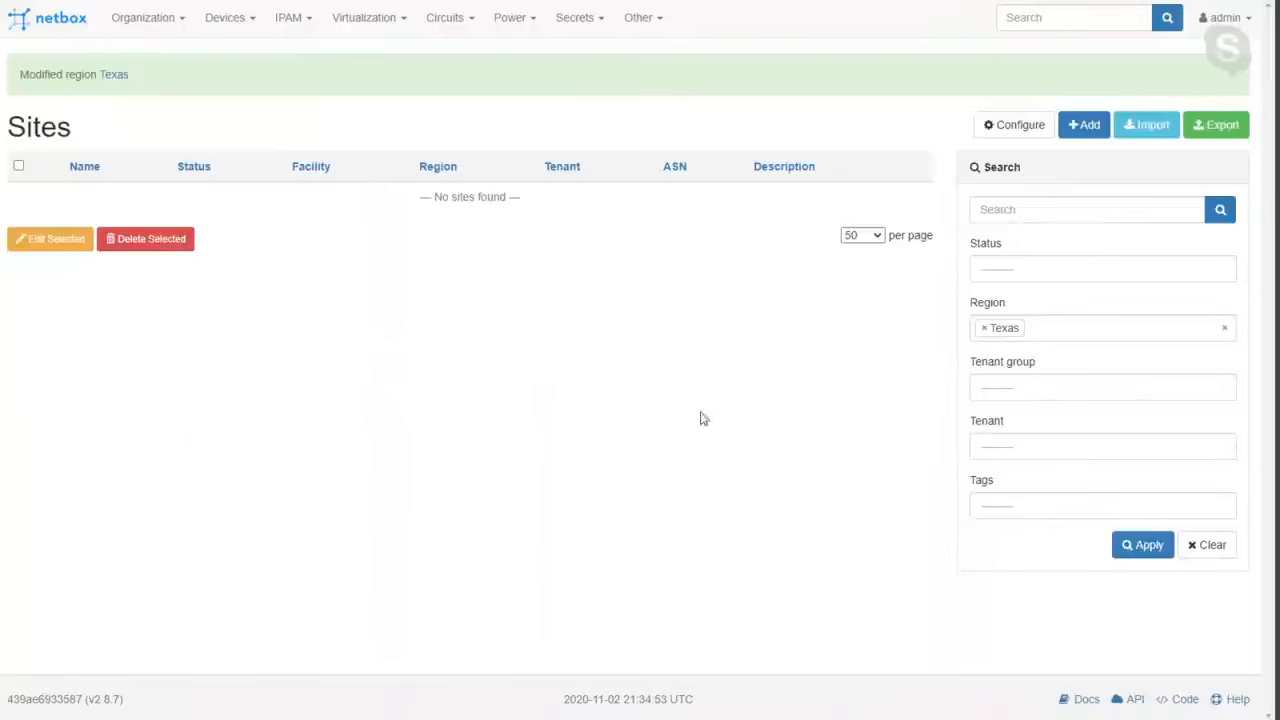
pyautogui.click(135, 18)
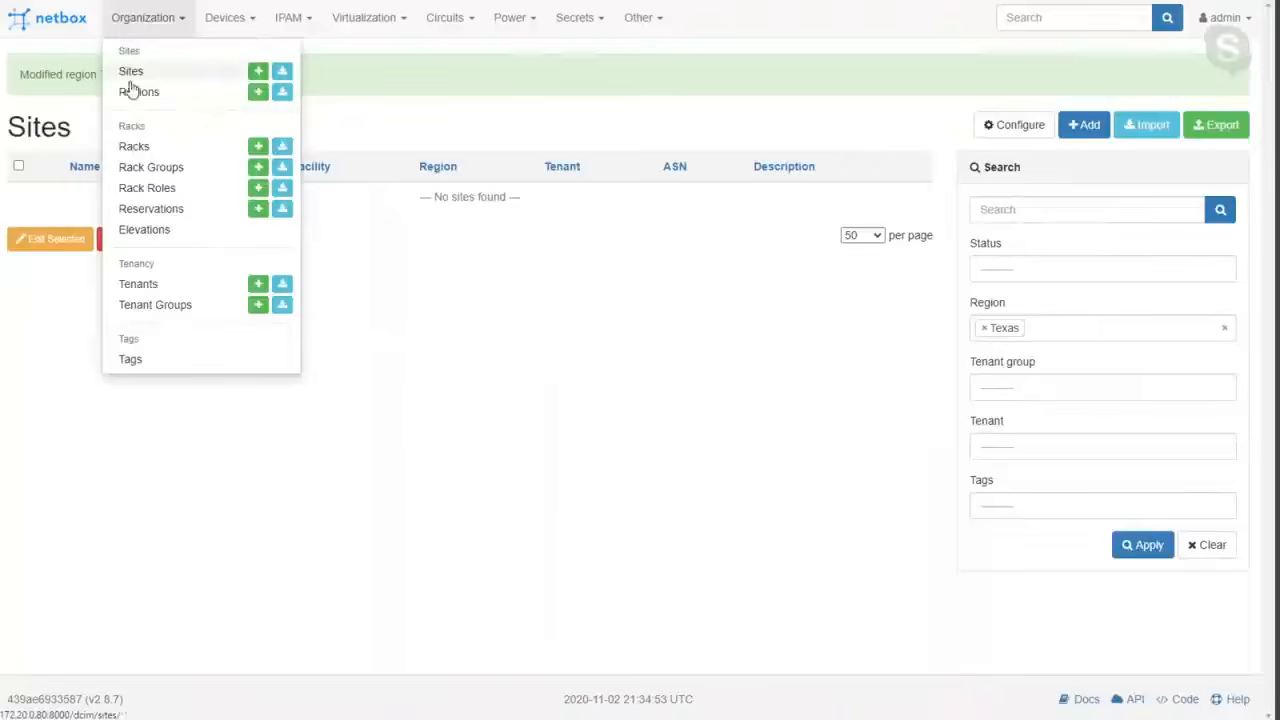
pyautogui.click(129, 91)
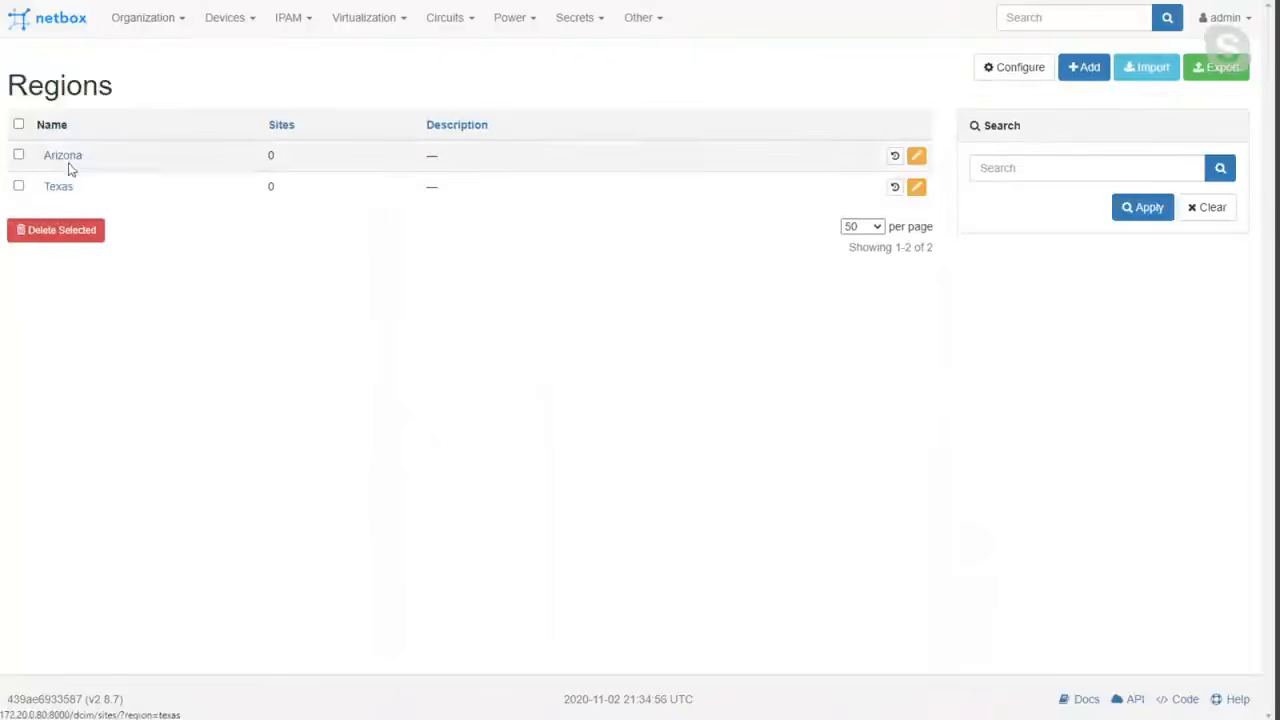
# Start a new site with the name "Chuck's Coffee - Dallas" and review its slug field.
pyautogui.click(138, 20)
pyautogui.click(131, 73)
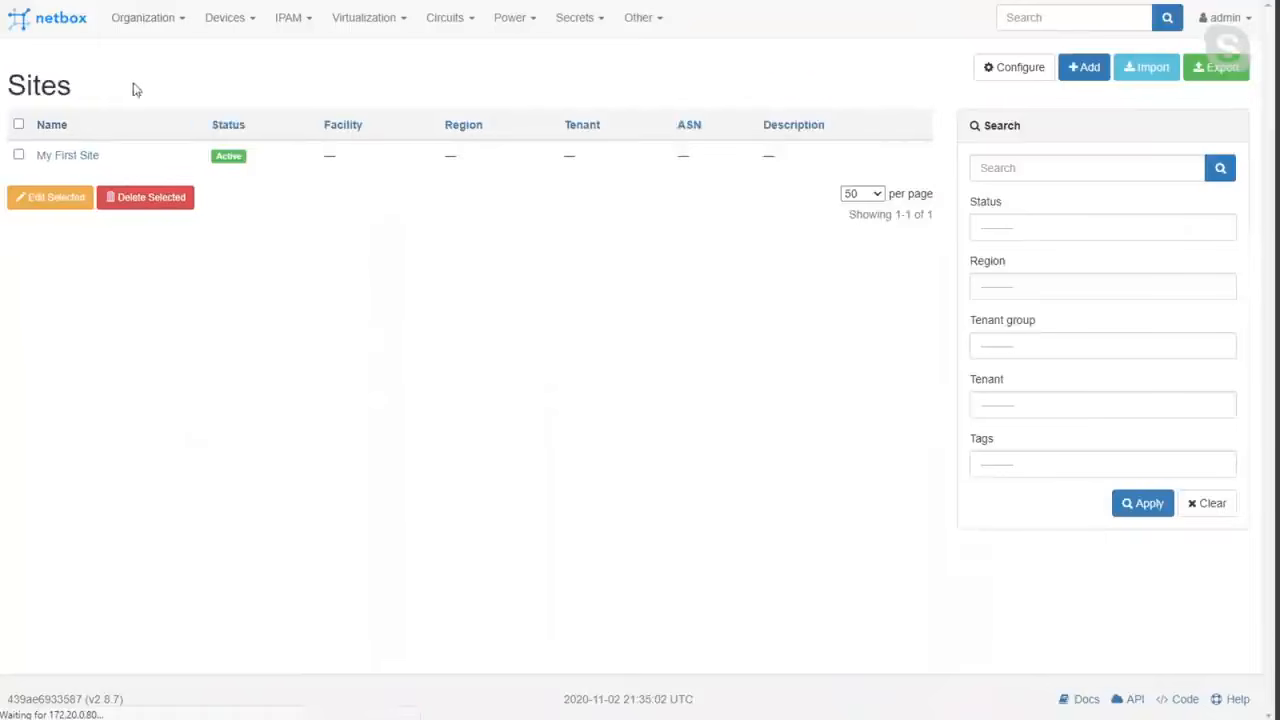
pyautogui.click(1084, 67)
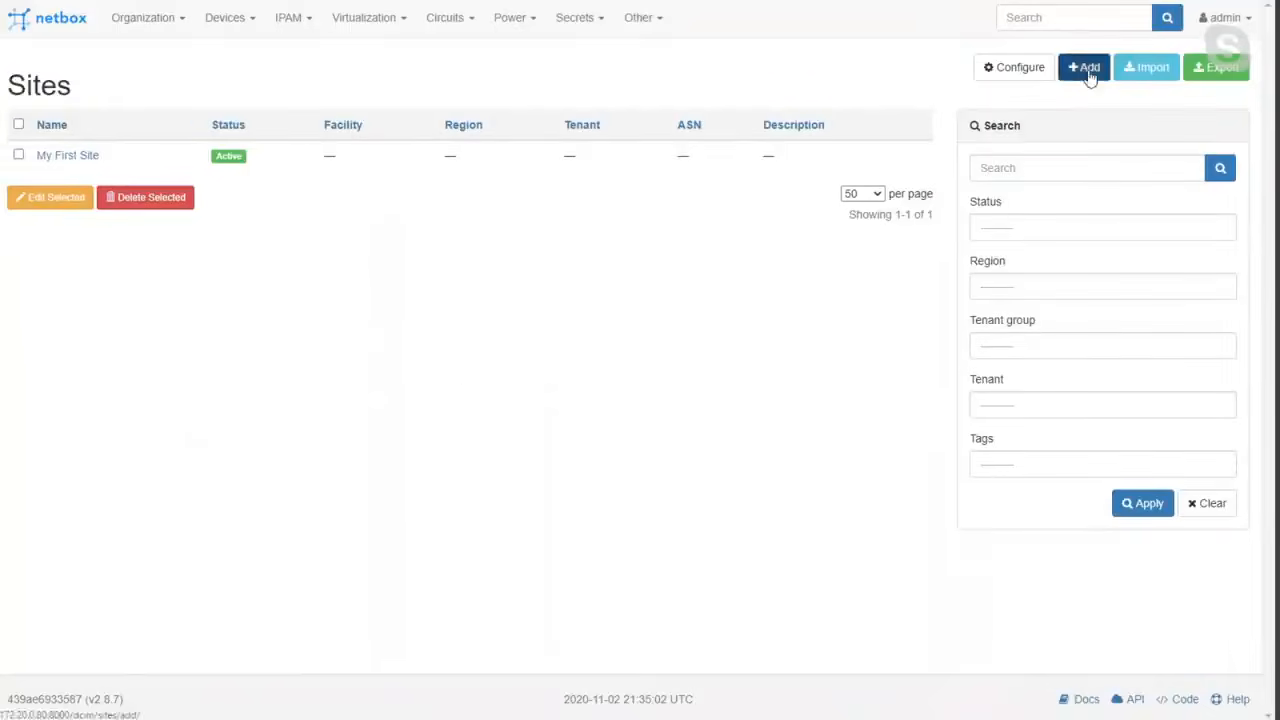
pyautogui.click(636, 159)
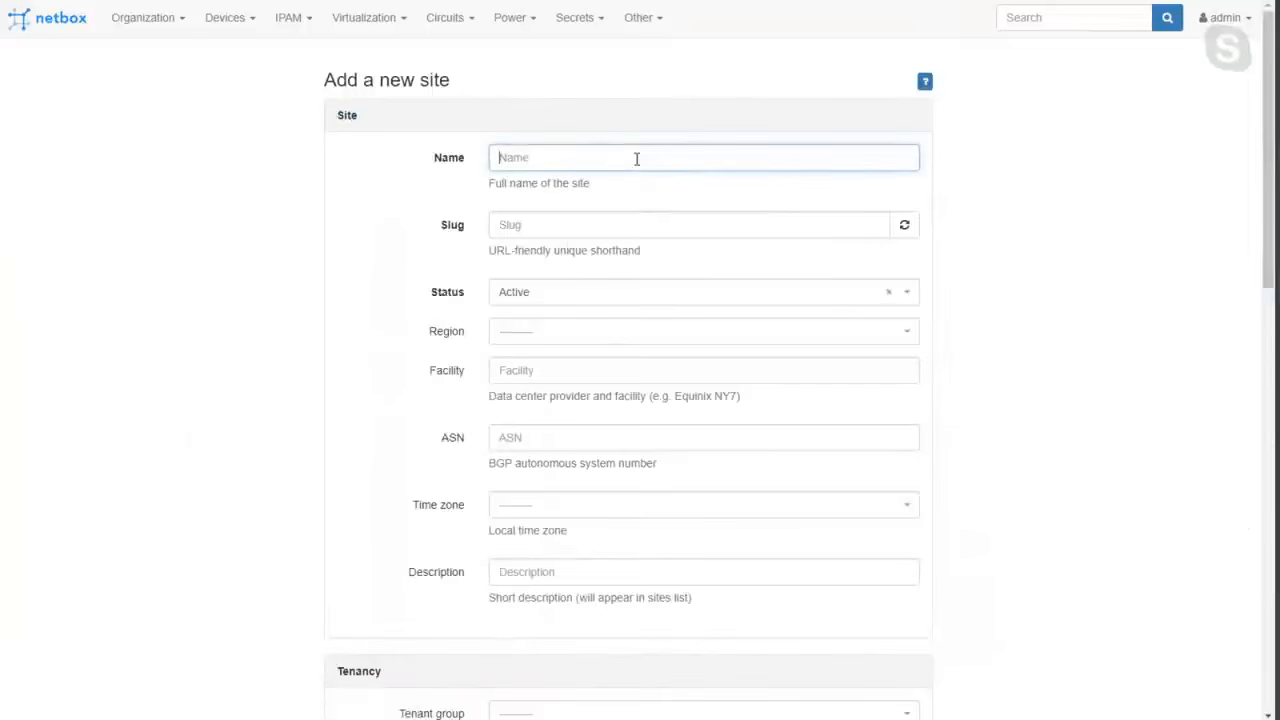
pyautogui.write("Chuck's Coffee - Dallas")
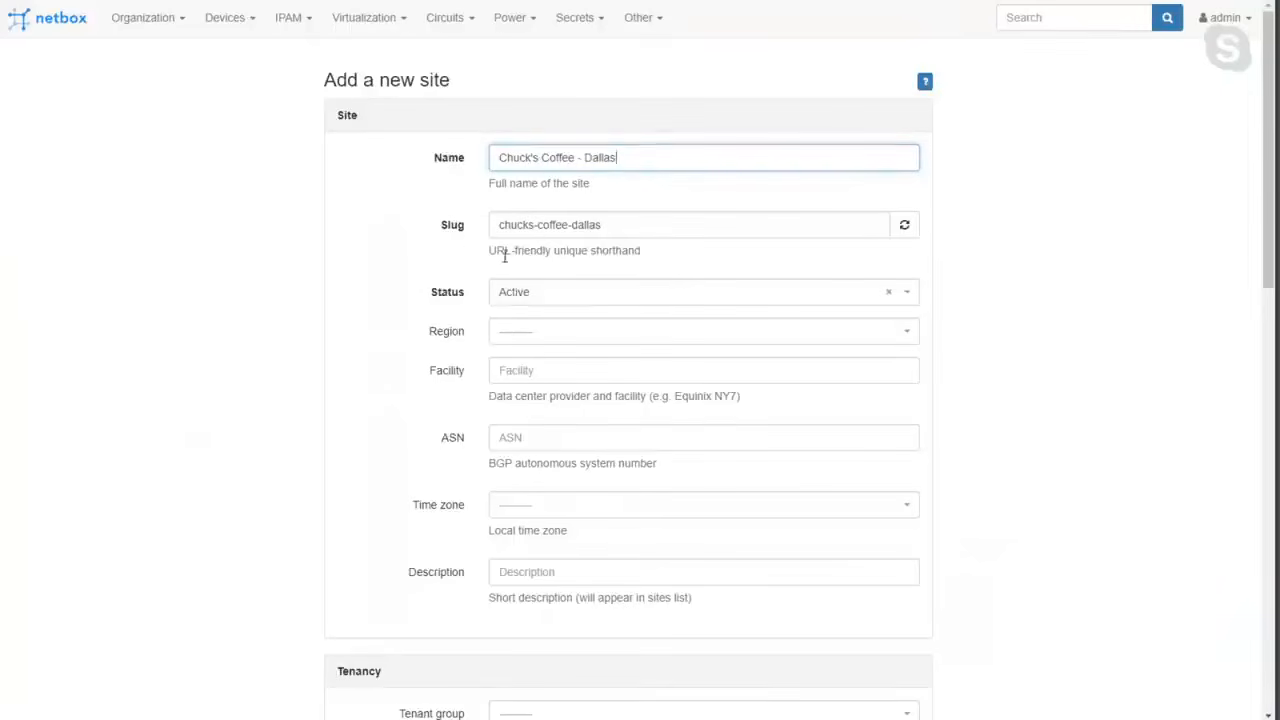
pyautogui.doubleClick(450, 227)
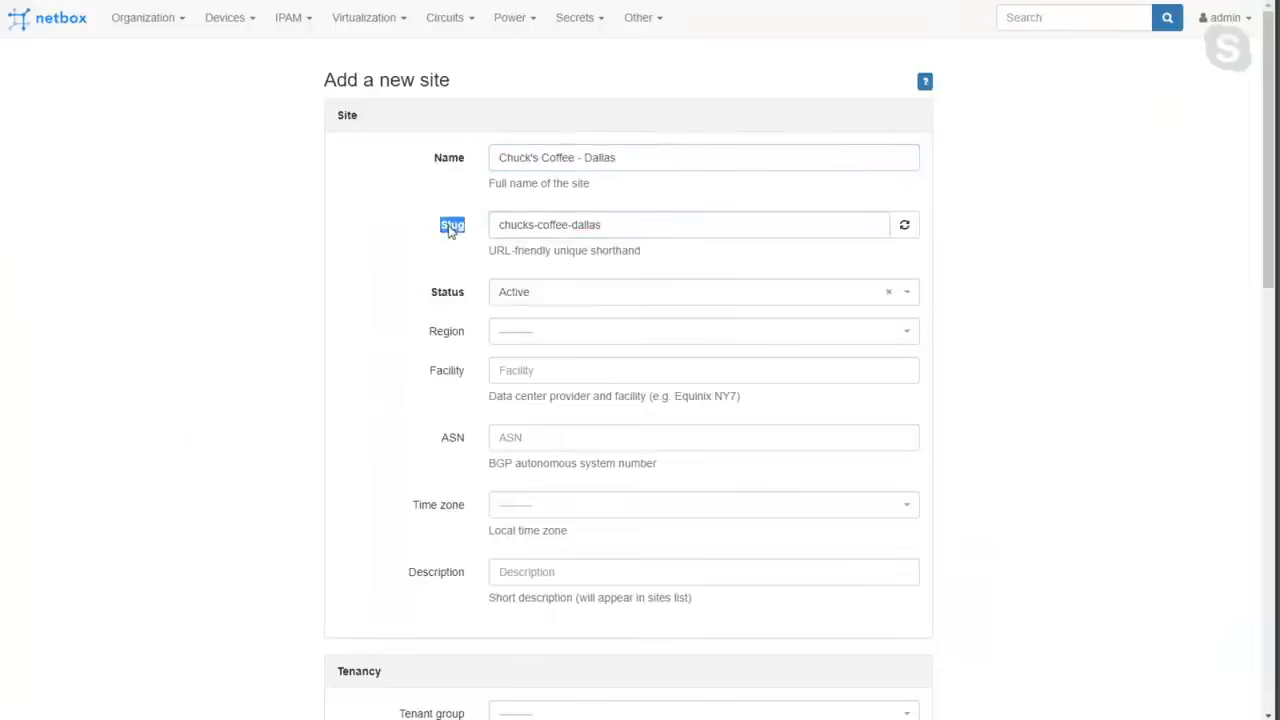
pyautogui.moveTo(493, 247); pyautogui.dragTo(641, 253)
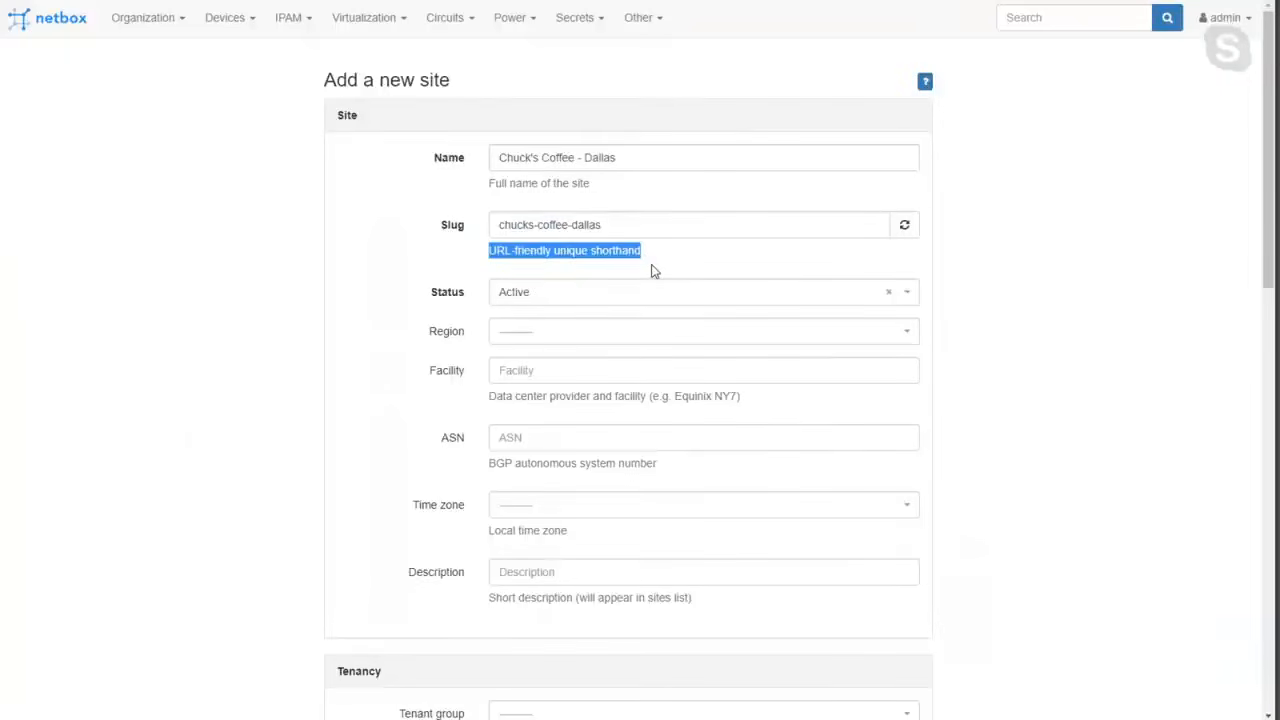
# Set the new Dallas site's region to Texas and go over its slug, facility and ASN fields.
pyautogui.moveTo(633, 216); pyautogui.dragTo(501, 213)
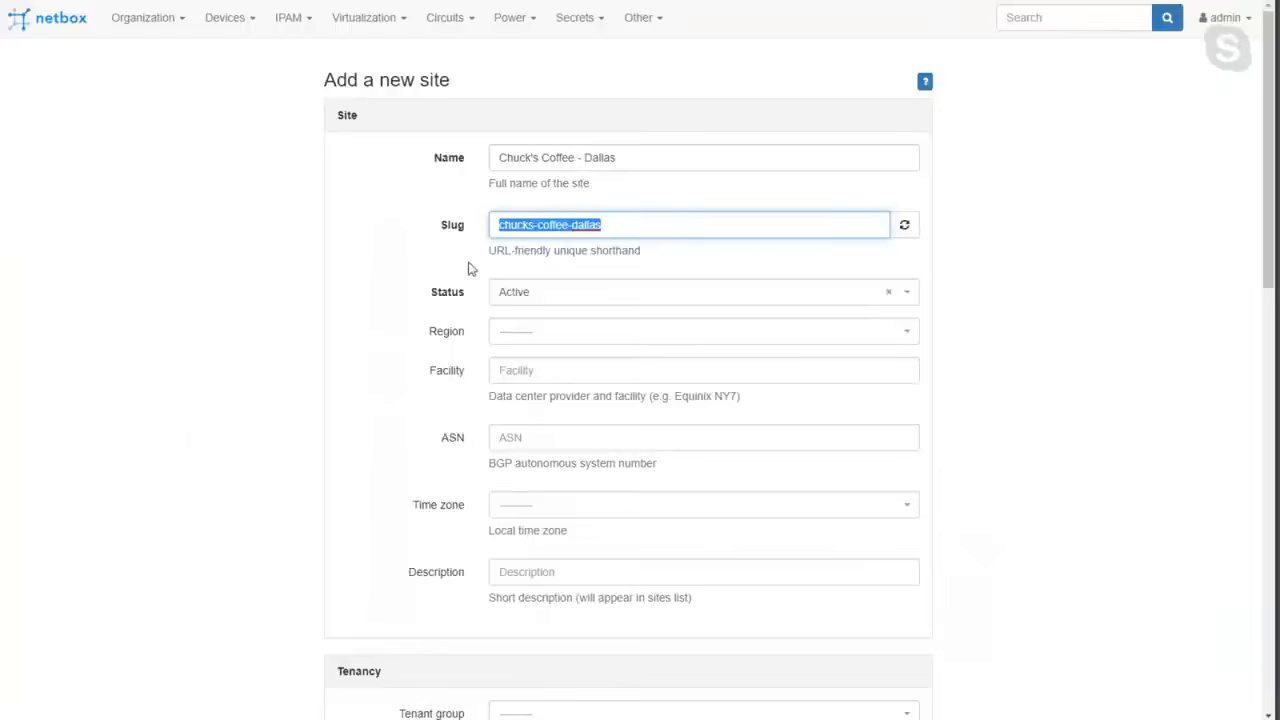
pyautogui.click(520, 332)
pyautogui.click(520, 413)
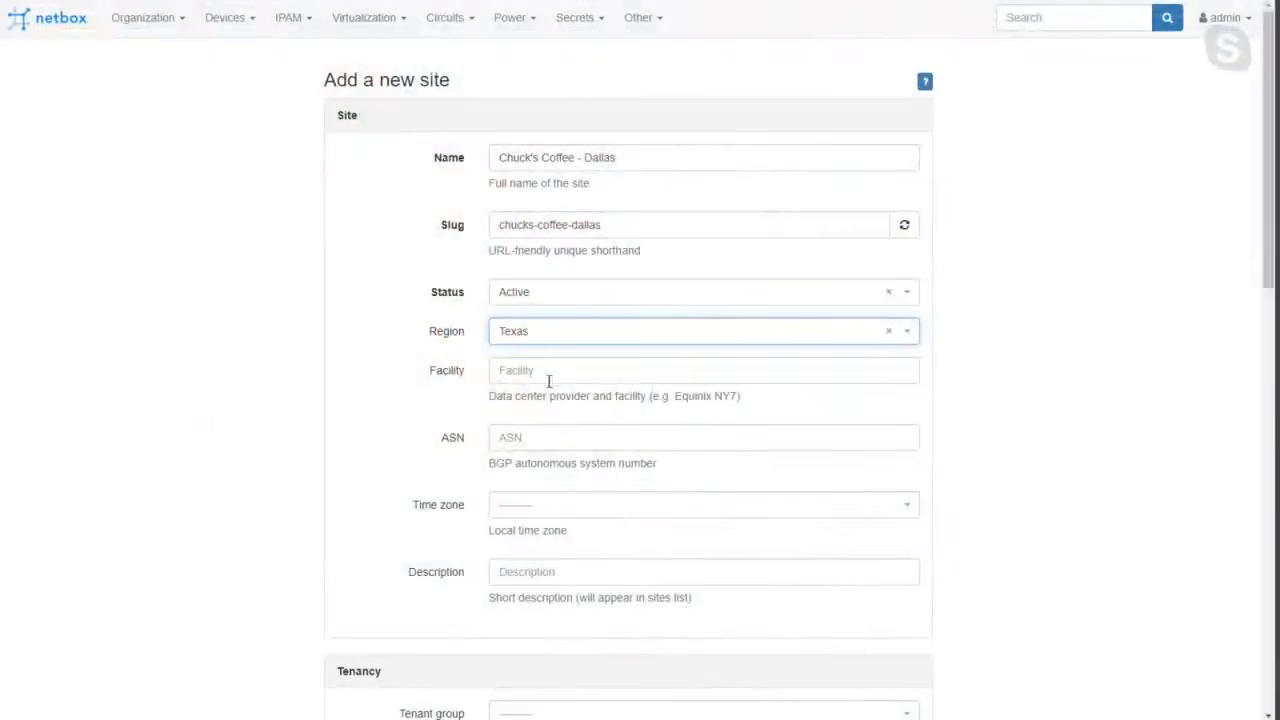
pyautogui.click(529, 372)
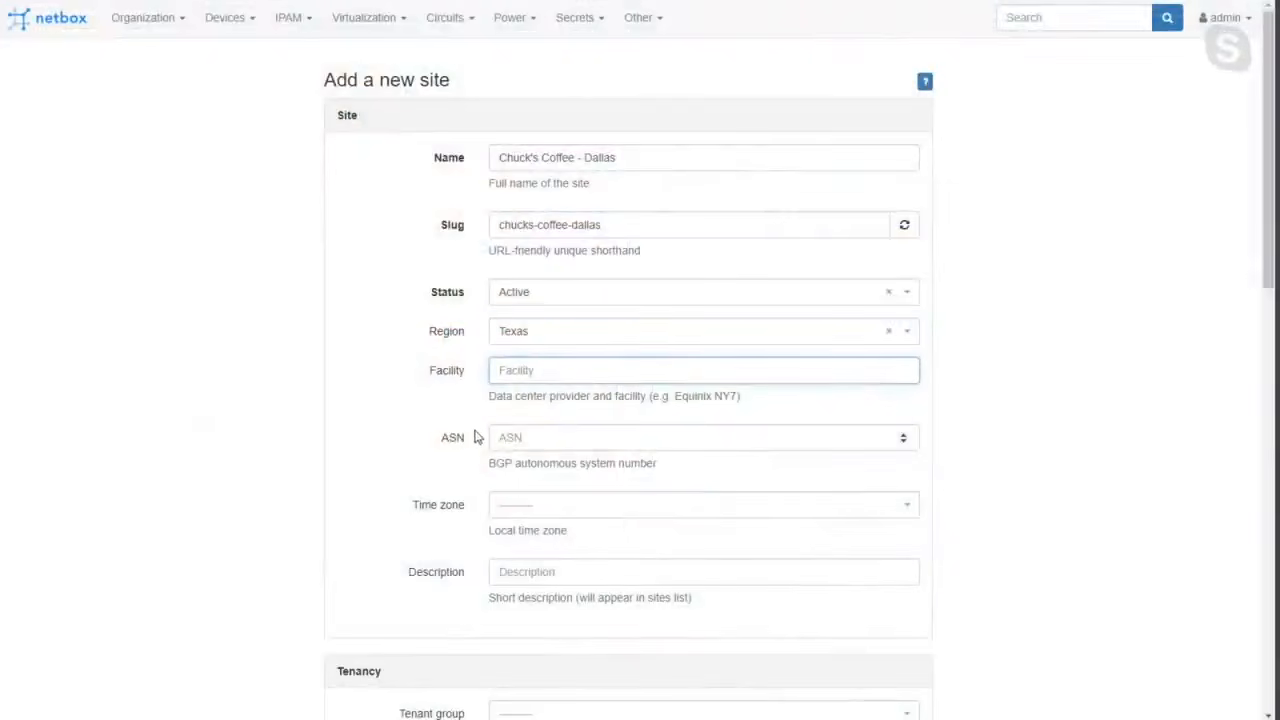
pyautogui.click(509, 438)
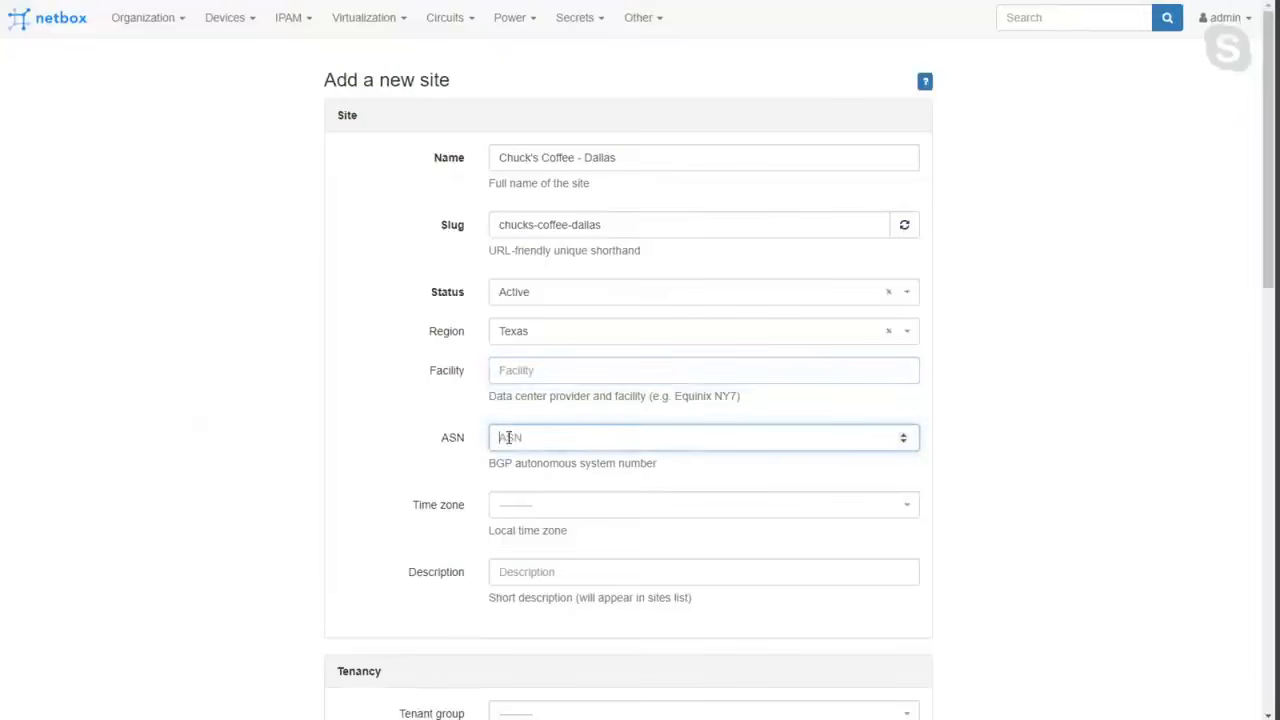
# Find and select US/Central as the Dallas site's time zone, then go to the description field.
pyautogui.click(515, 510)
pyautogui.scroll(-5, 514, 543)
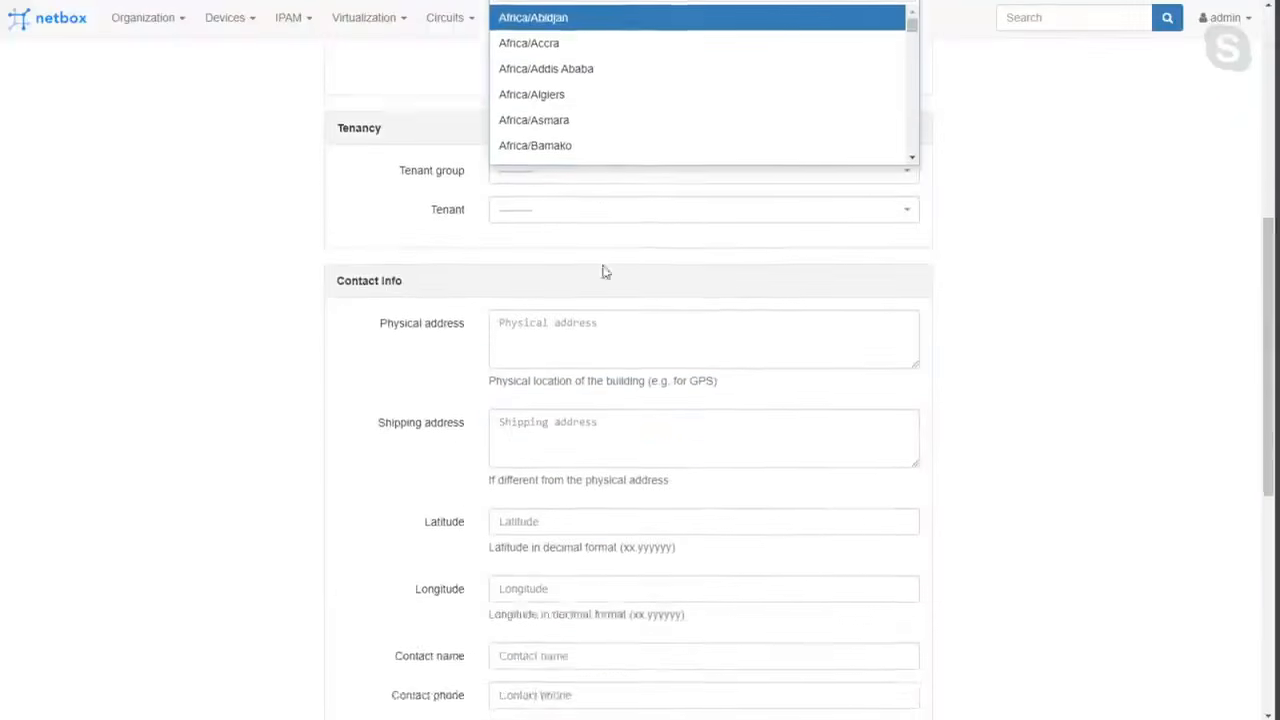
pyautogui.scroll(3, 619, 62)
pyautogui.write('cs')
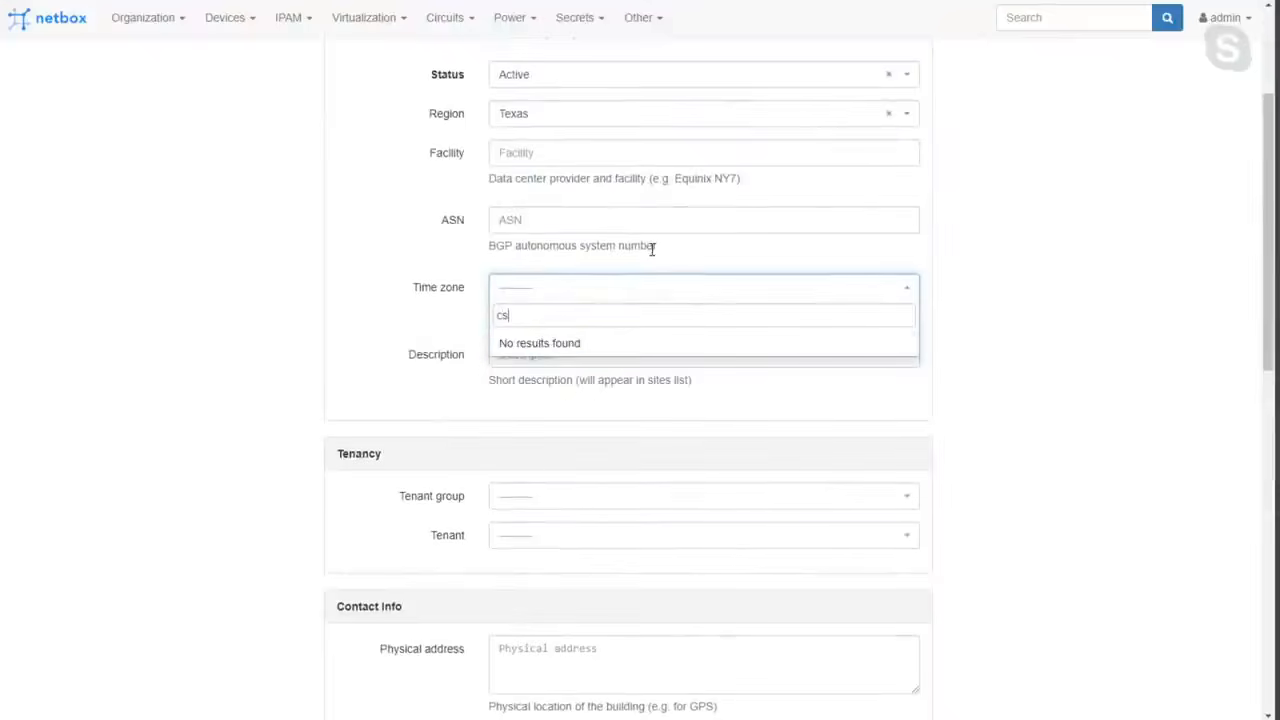
pyautogui.press('BackSpace')
pyautogui.write('ent')
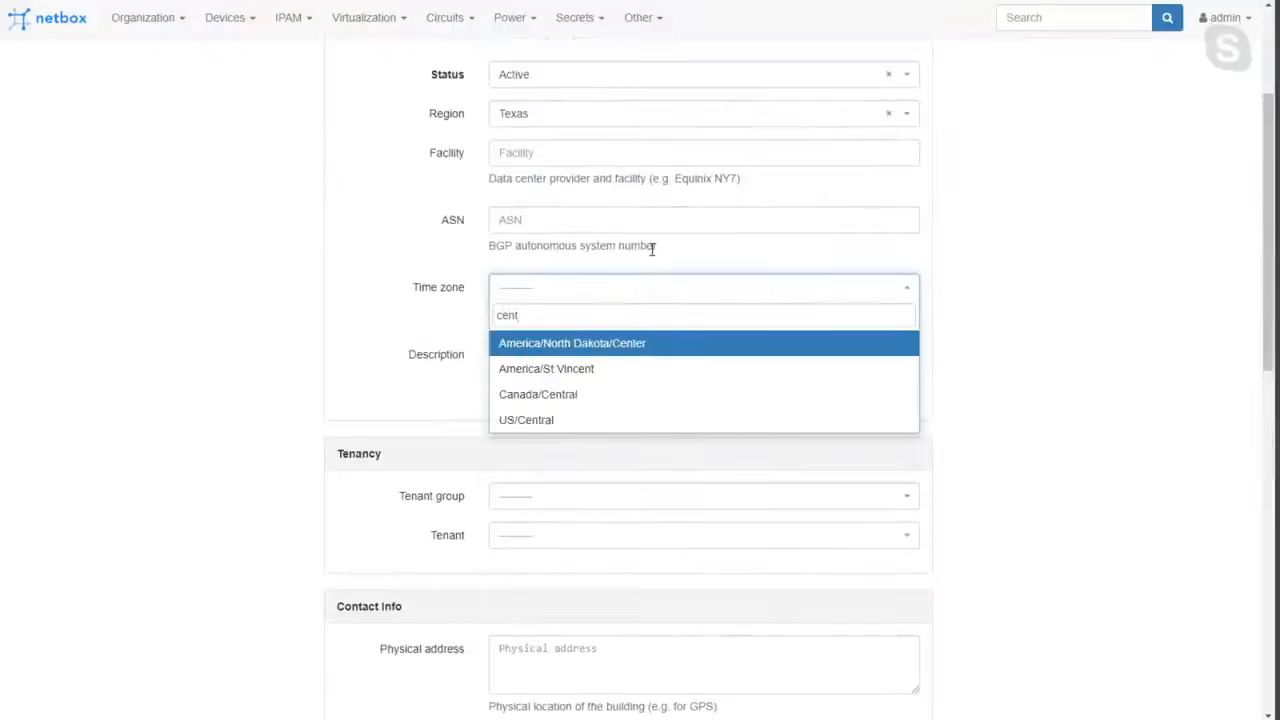
pyautogui.scroll(2, 651, 249)
pyautogui.click(574, 526)
pyautogui.click(522, 463)
# Examine the remaining sections of the site form, including tenancy, contact info, tags and comments.
pyautogui.scroll(-3, 526, 465)
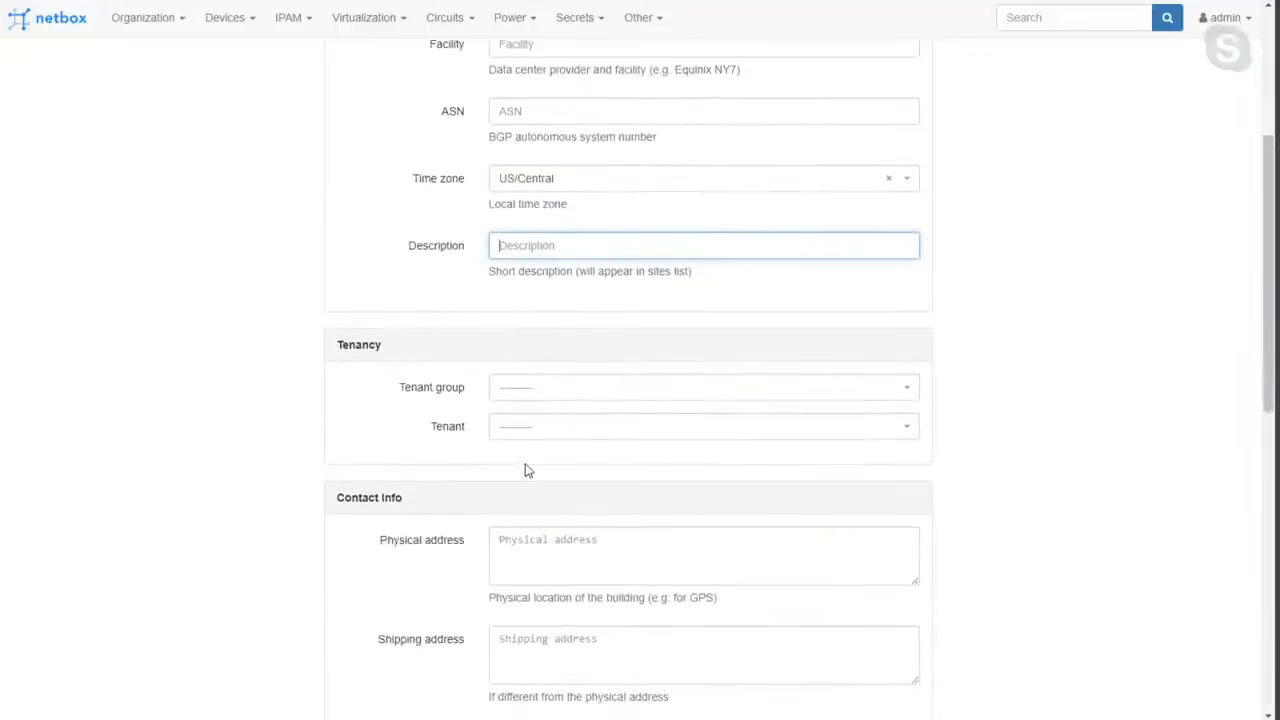
pyautogui.scroll(-6, 528, 470)
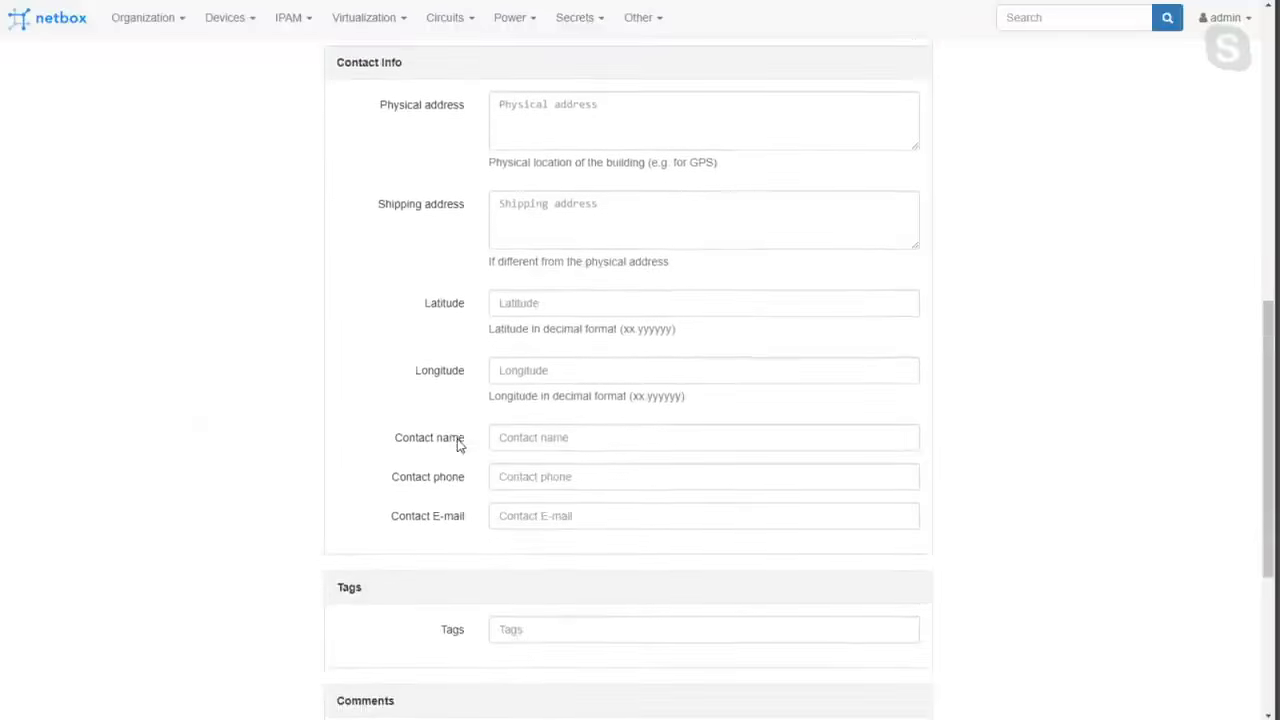
pyautogui.scroll(-5, 458, 445)
pyautogui.scroll(12, 458, 445)
pyautogui.scroll(3, 458, 445)
pyautogui.doubleClick(450, 164)
pyautogui.click(451, 238)
pyautogui.doubleClick(448, 293)
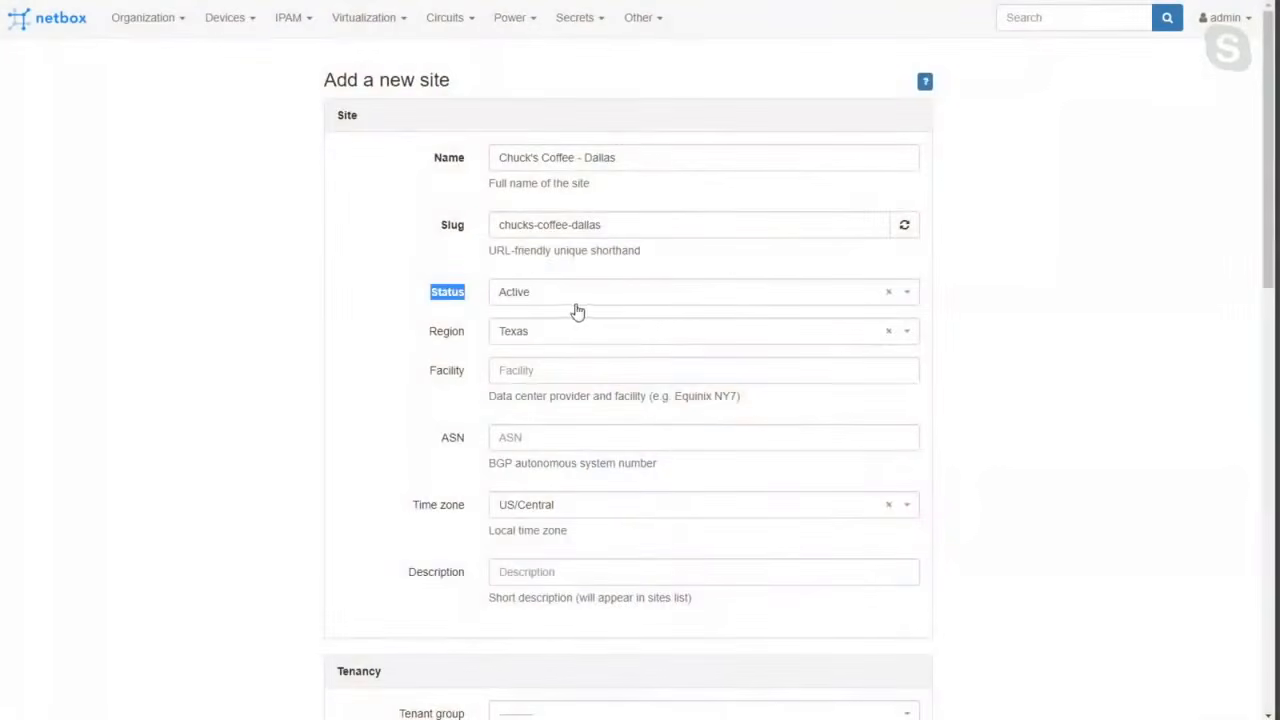
# Create the Dallas site and continue with a form for another site.
pyautogui.scroll(-10, 674, 337)
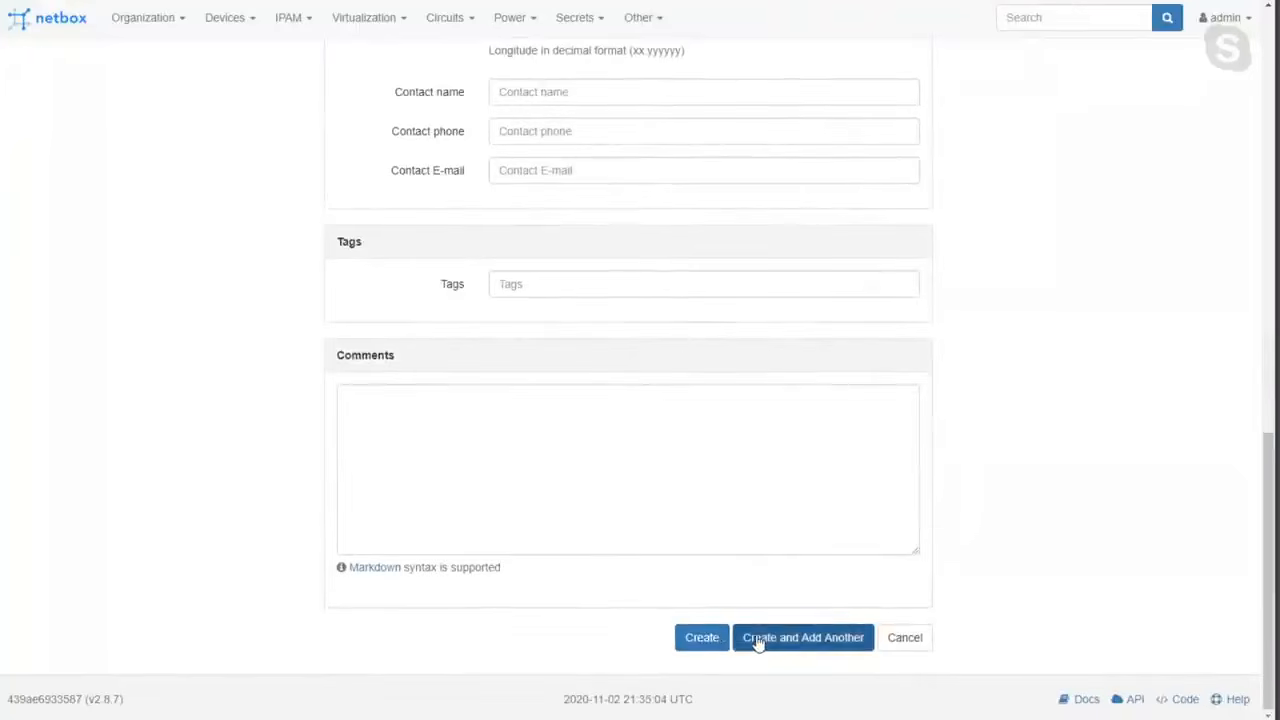
pyautogui.click(757, 641)
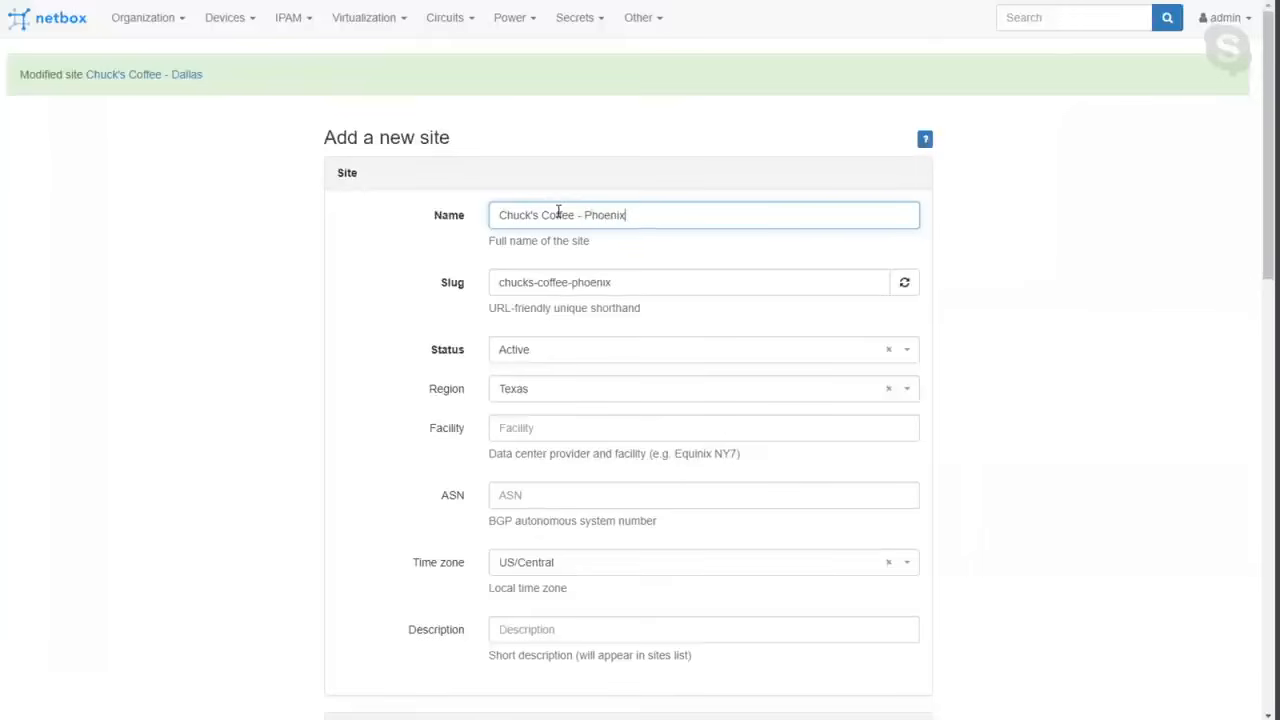
# Set the "Chuck's Coffee - Phoenix" site's time zone to US/Arizona and create the site.
pyautogui.click(587, 579)
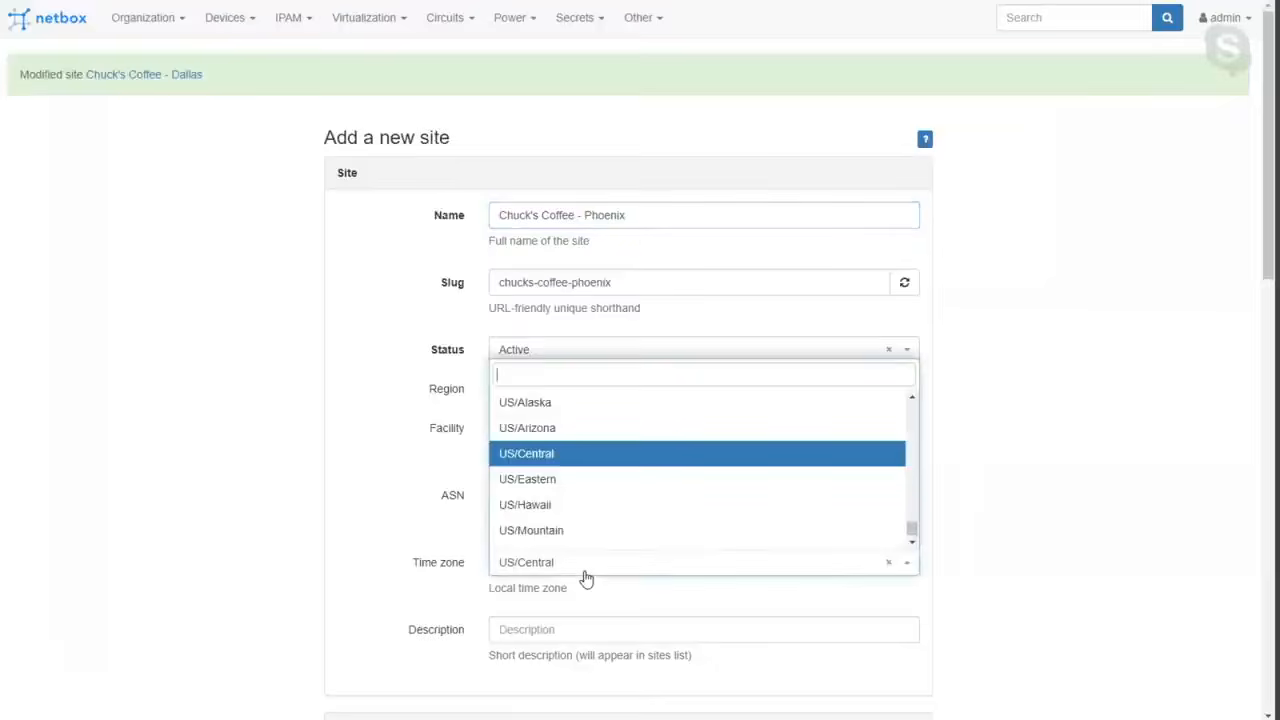
pyautogui.click(549, 431)
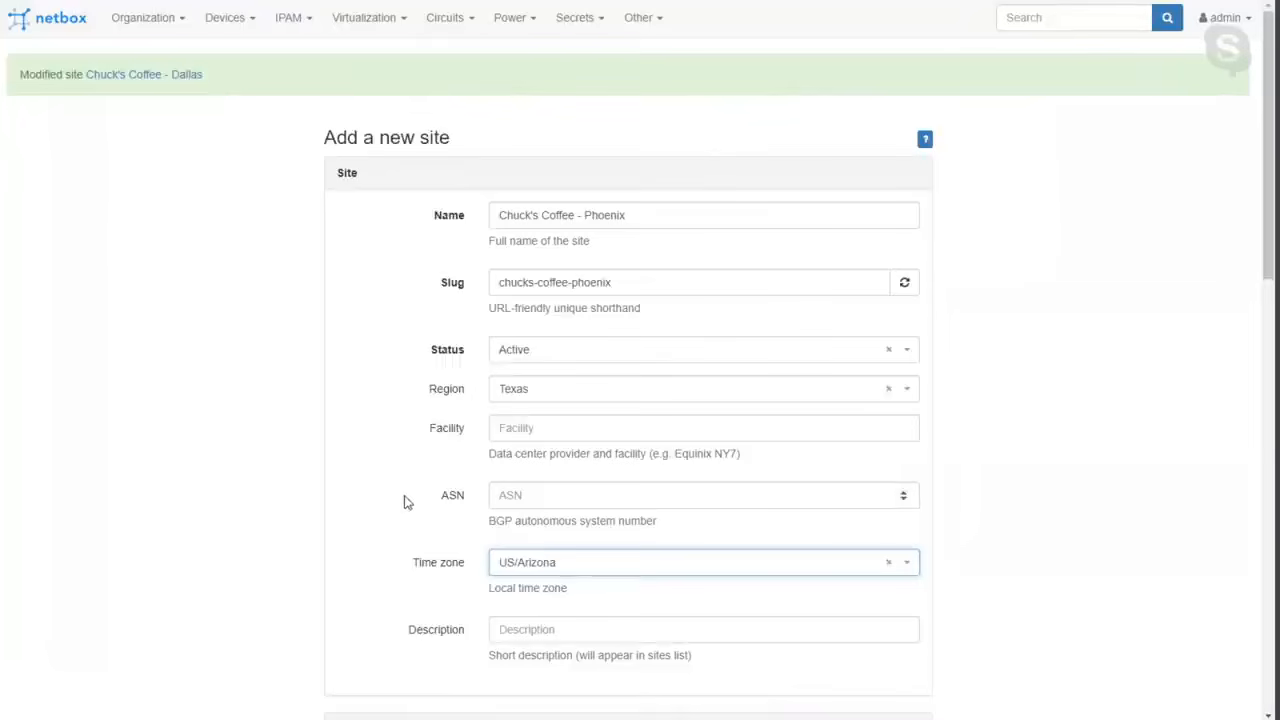
pyautogui.scroll(-5, 404, 500)
pyautogui.scroll(5, 402, 489)
pyautogui.scroll(-10, 402, 488)
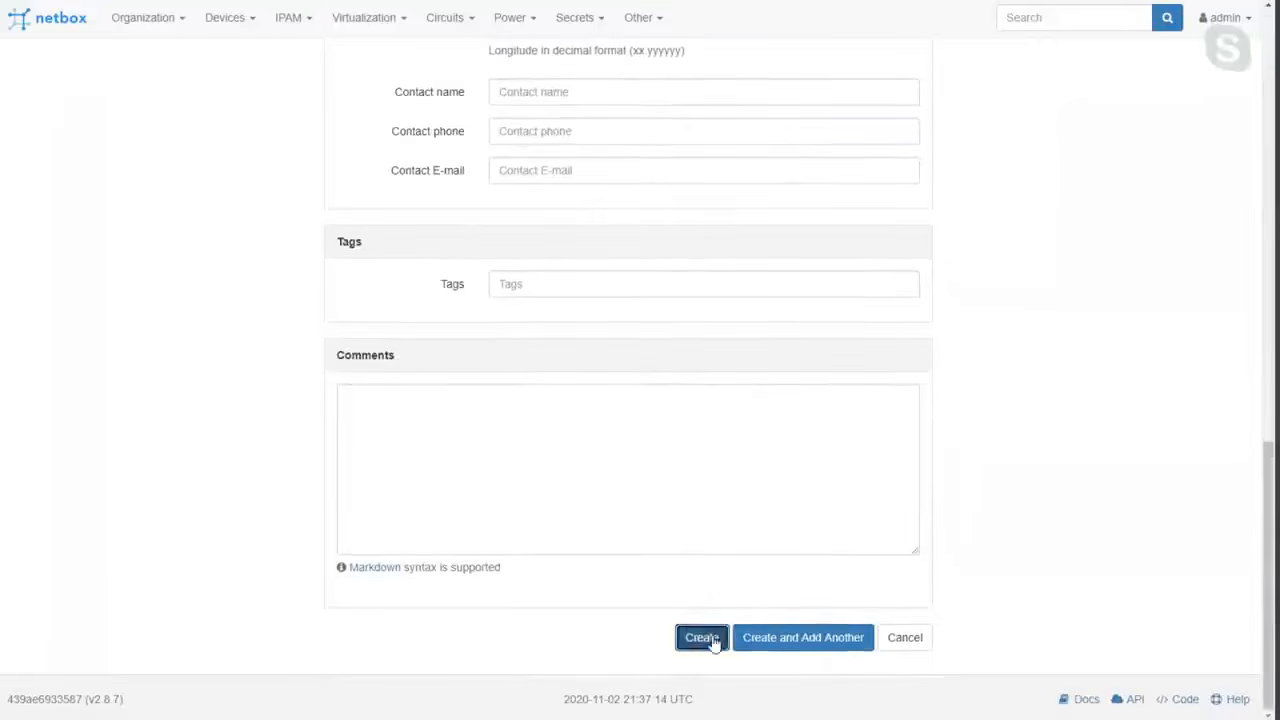
pyautogui.click(711, 640)
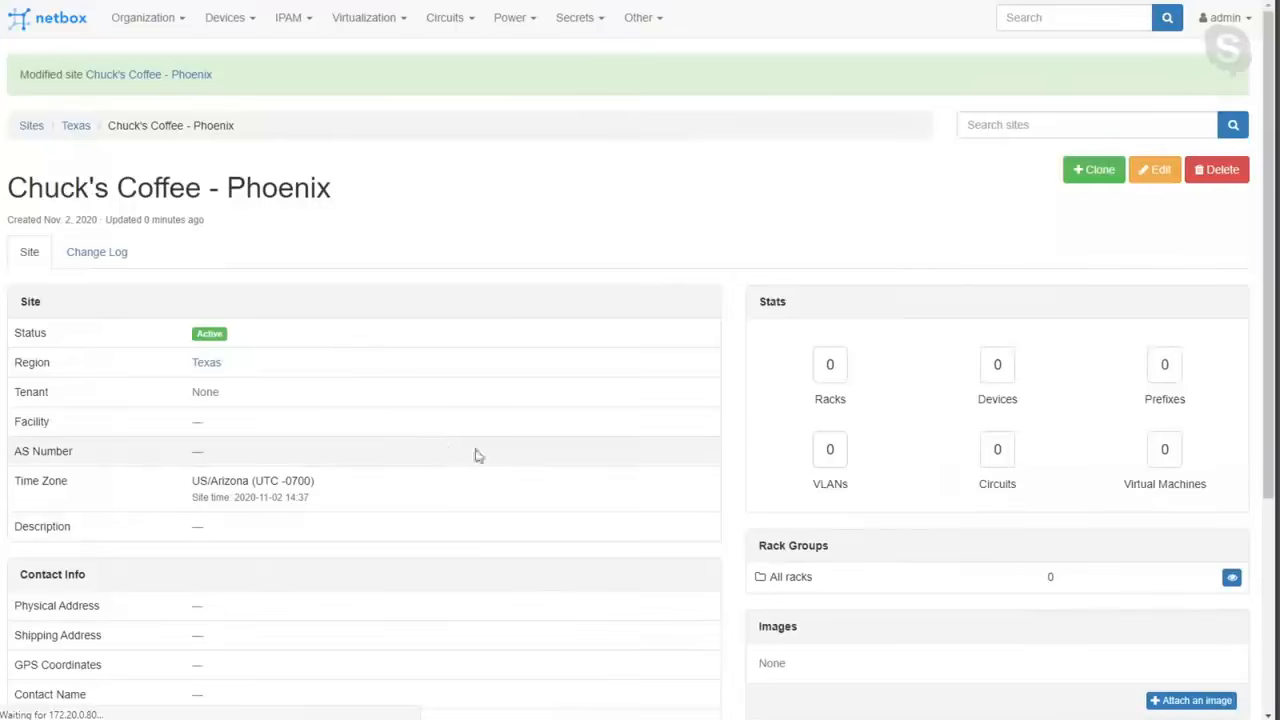
# Edit the Phoenix site from the sites list, change its region to Arizona and save the update.
pyautogui.click(31, 129)
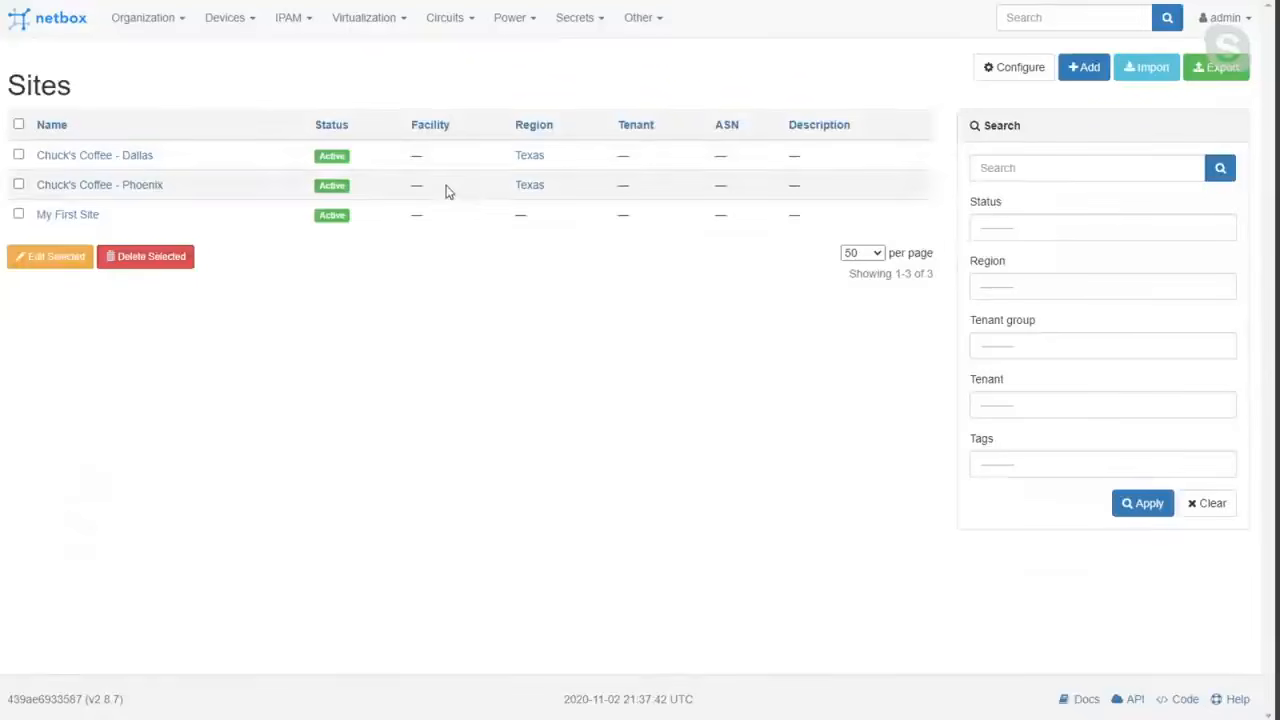
pyautogui.click(148, 186)
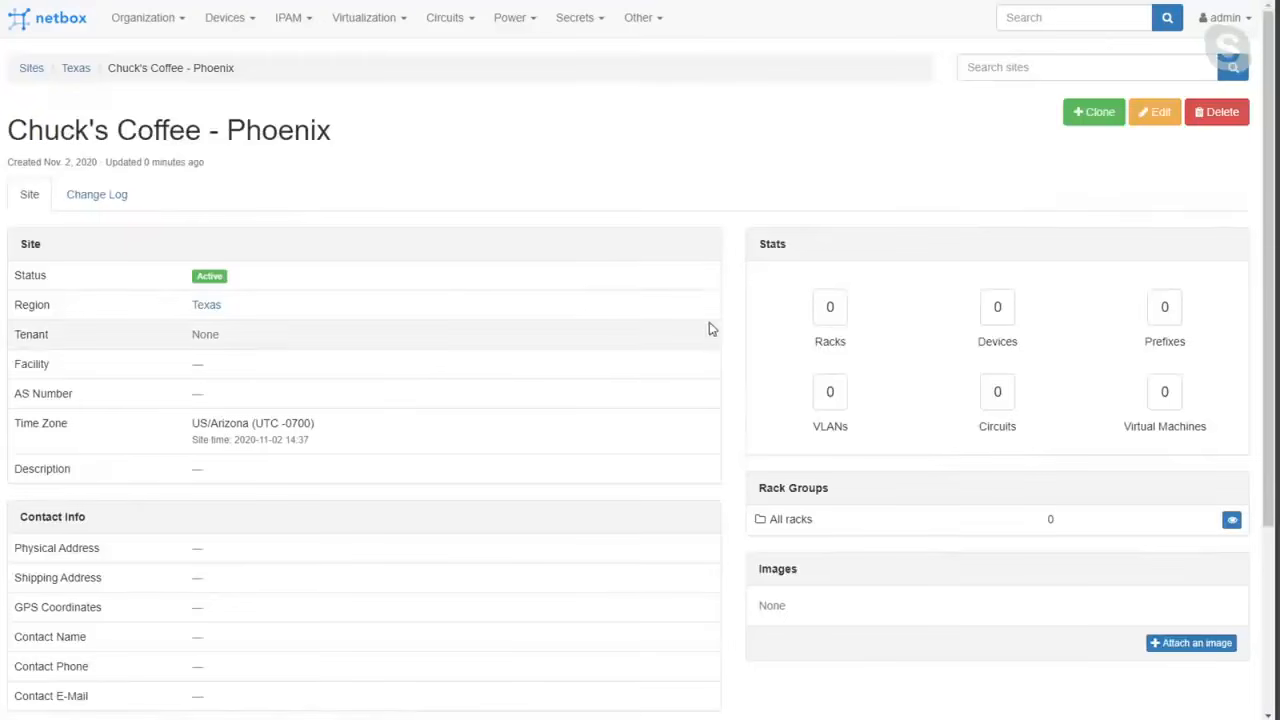
pyautogui.click(1158, 116)
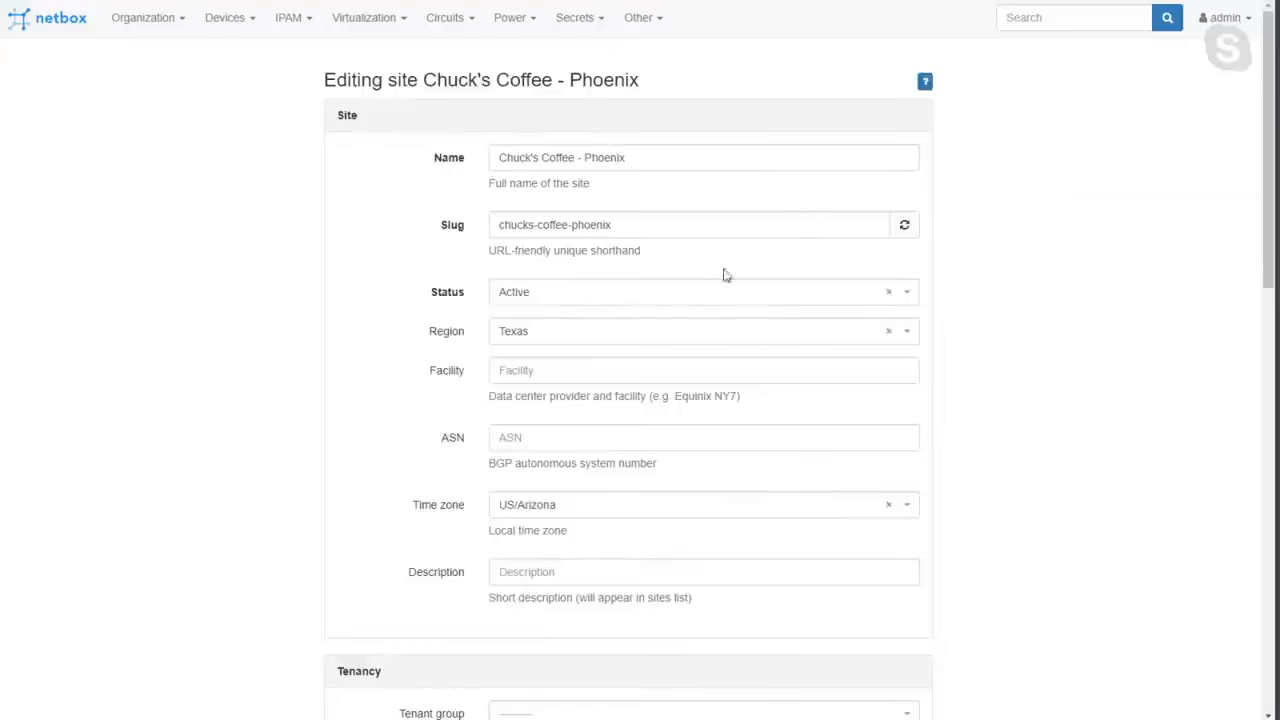
pyautogui.click(683, 330)
pyautogui.click(620, 390)
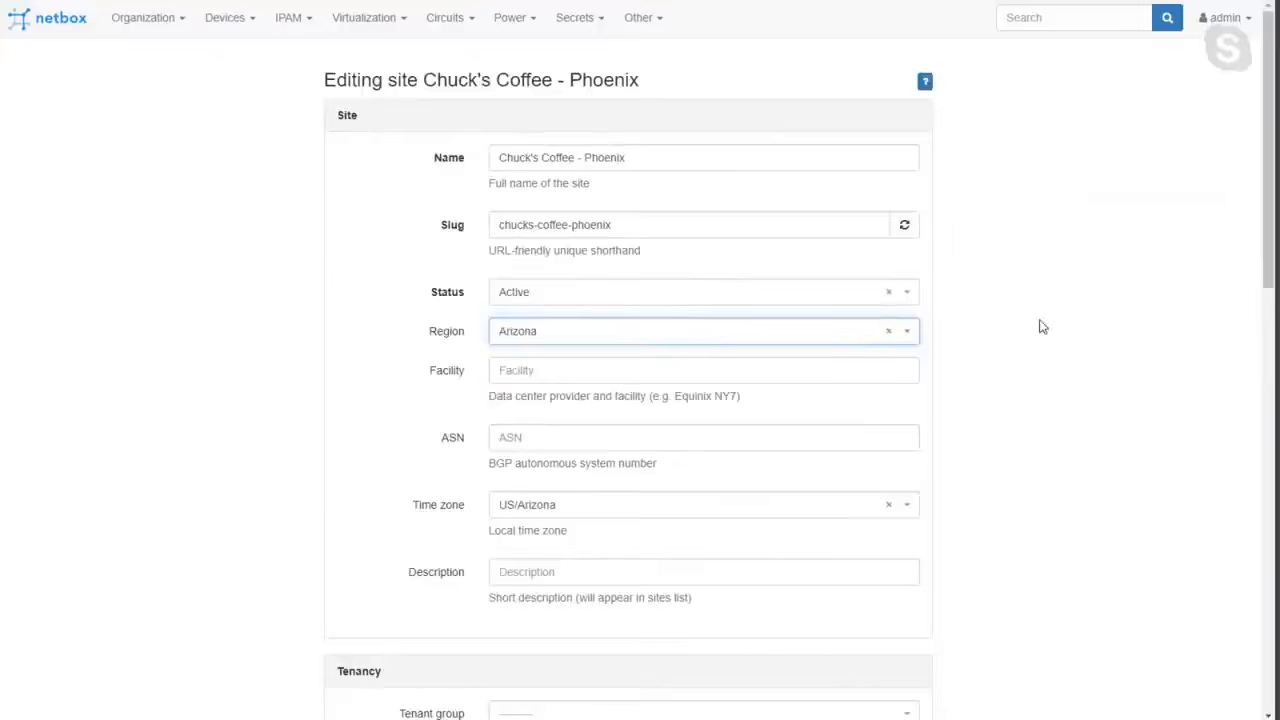
pyautogui.scroll(-10, 1040, 326)
pyautogui.scroll(-3, 1040, 326)
pyautogui.click(840, 640)
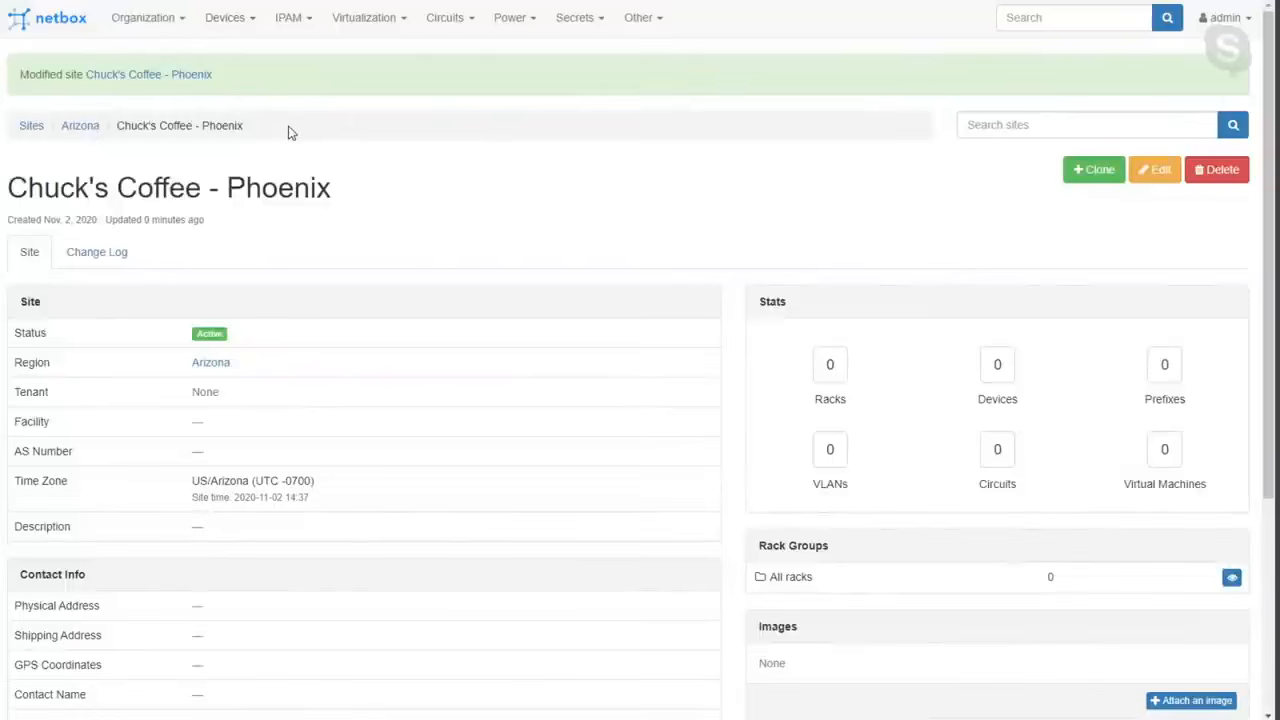
# Return to the sites list and filter it by the Arizona region.
pyautogui.click(30, 130)
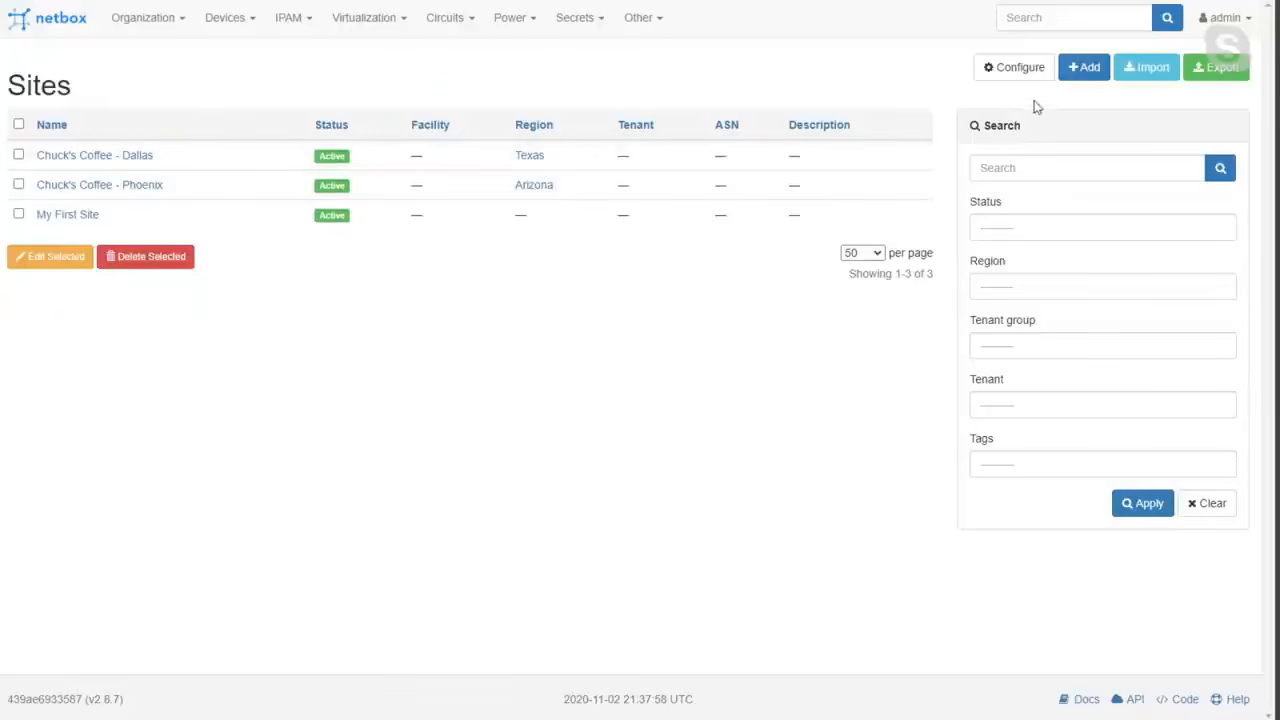
pyautogui.click(1037, 284)
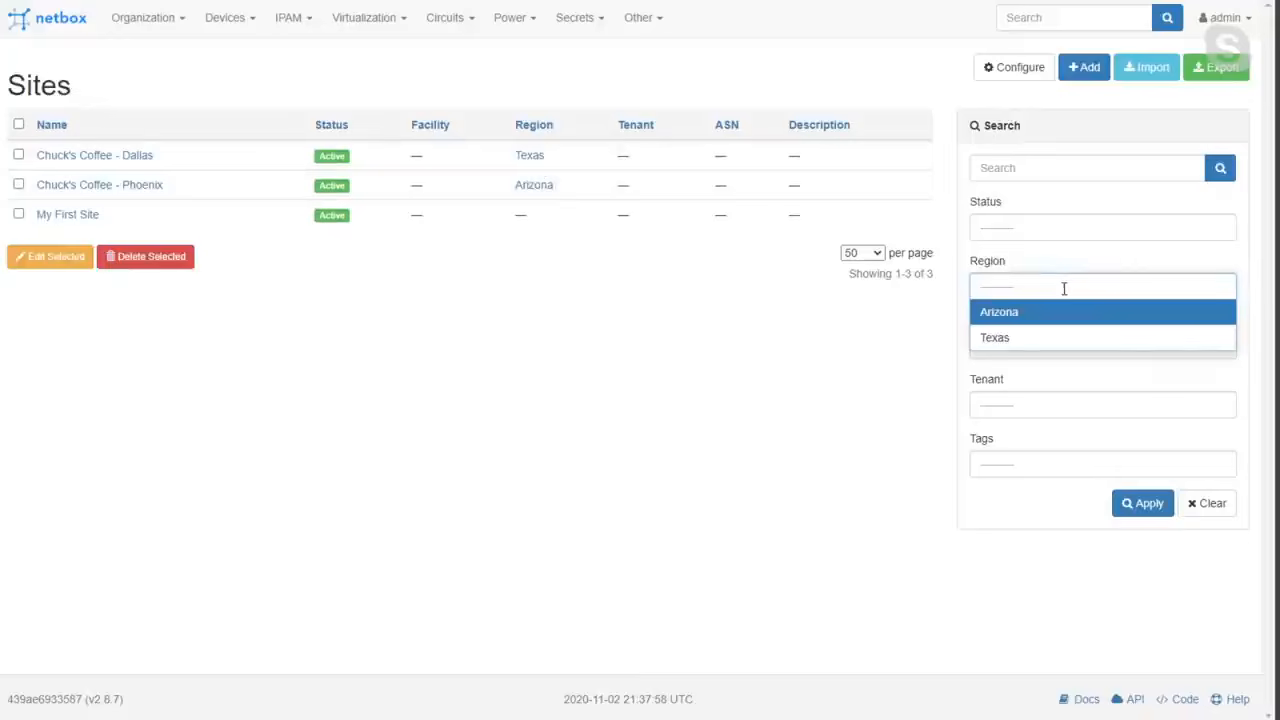
pyautogui.click(1046, 311)
pyautogui.click(1228, 164)
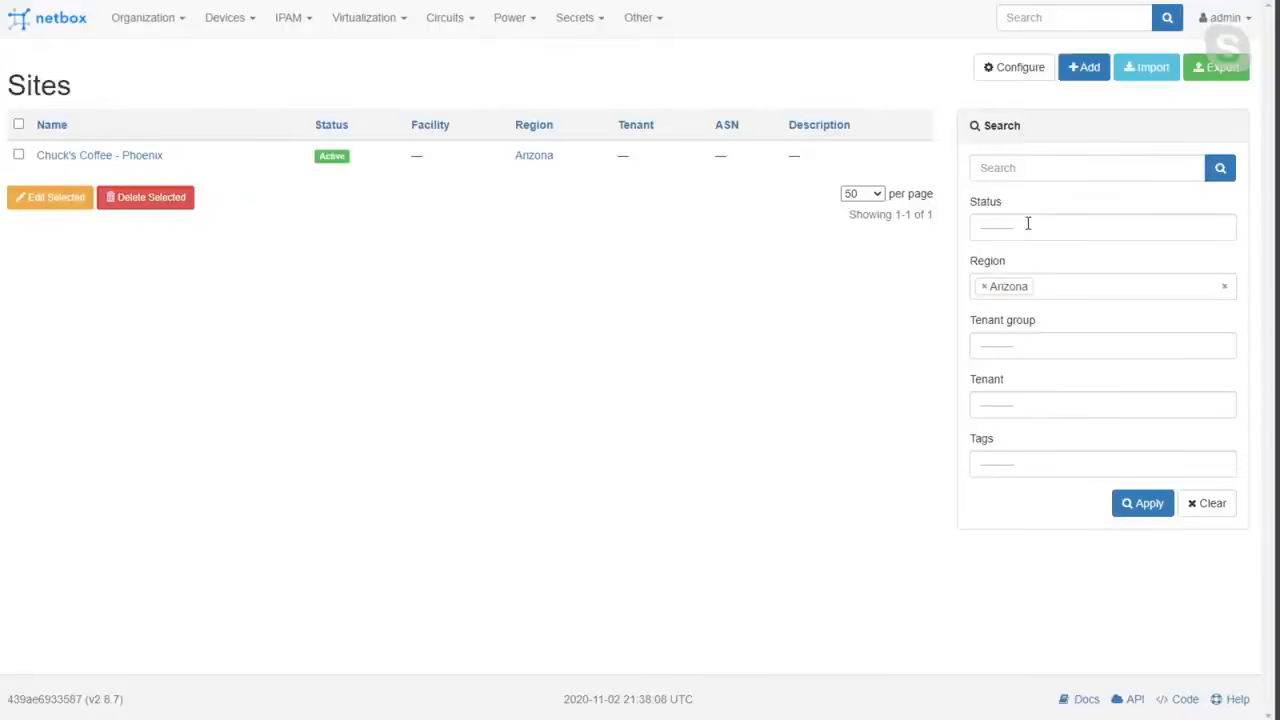
# Open the Phoenix site's details, go to its racks and start adding a new rack.
pyautogui.click(116, 157)
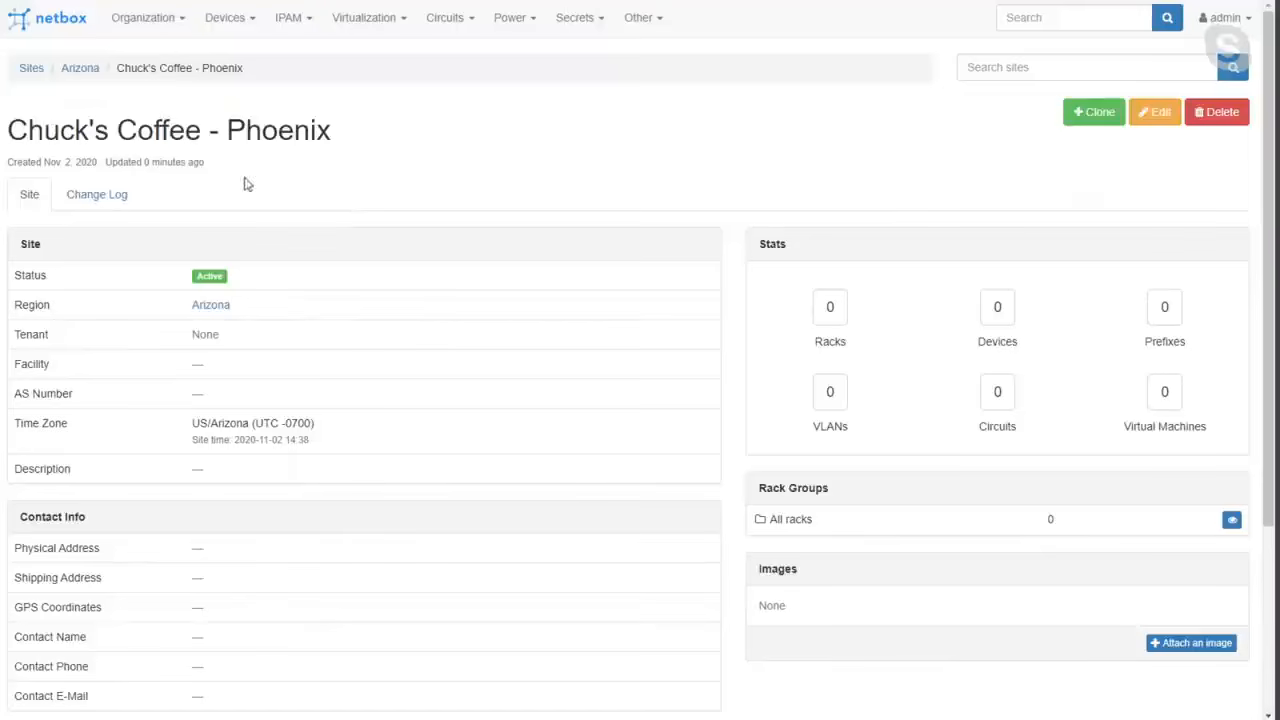
pyautogui.tripleClick(287, 133)
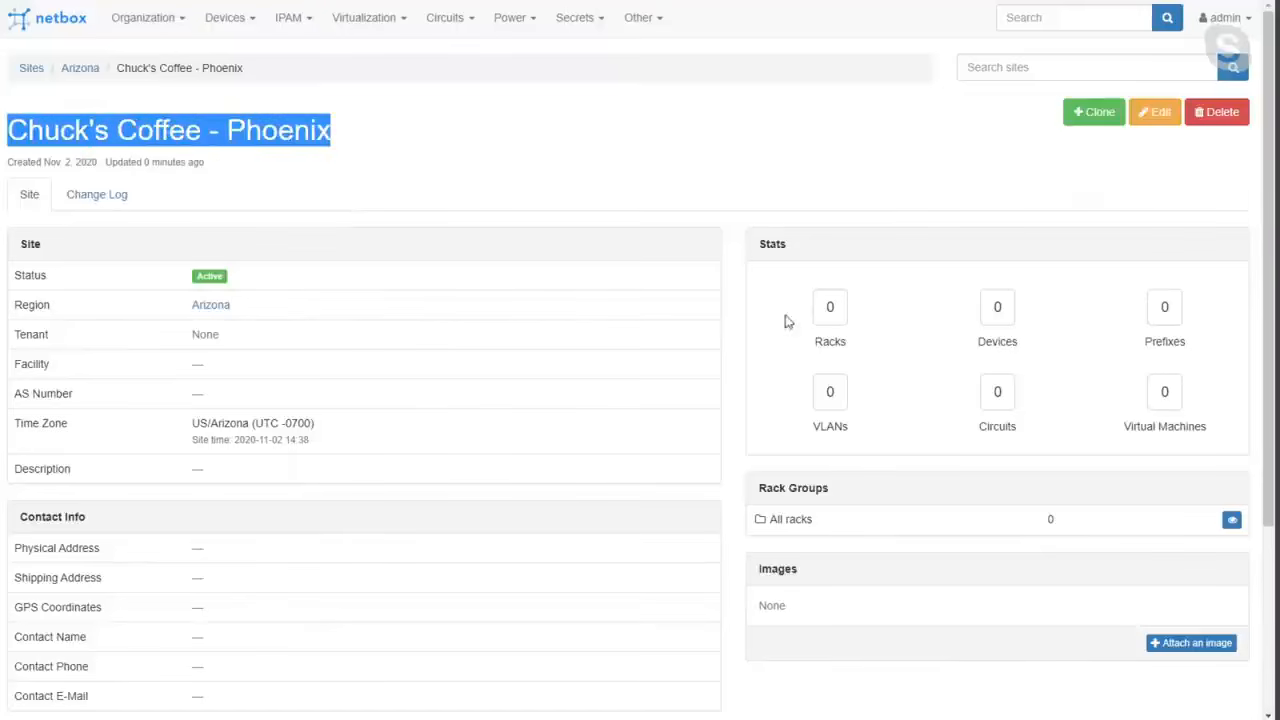
pyautogui.click(831, 310)
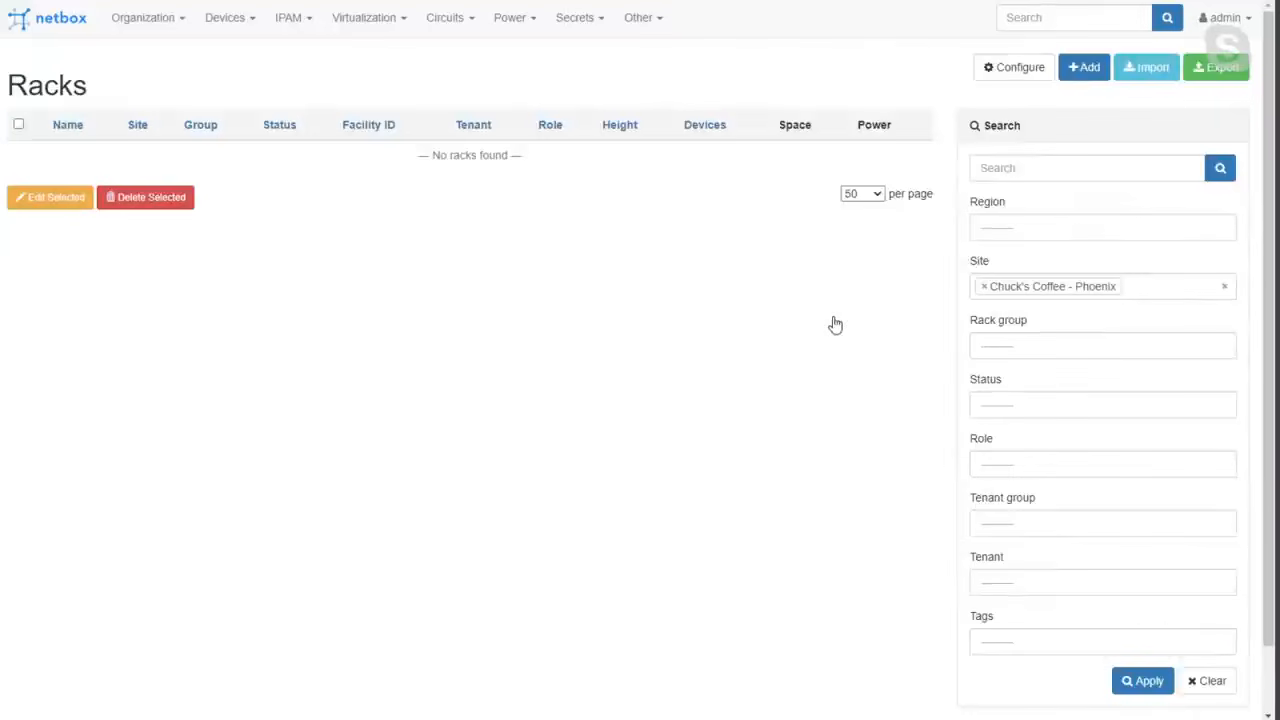
pyautogui.click(1082, 70)
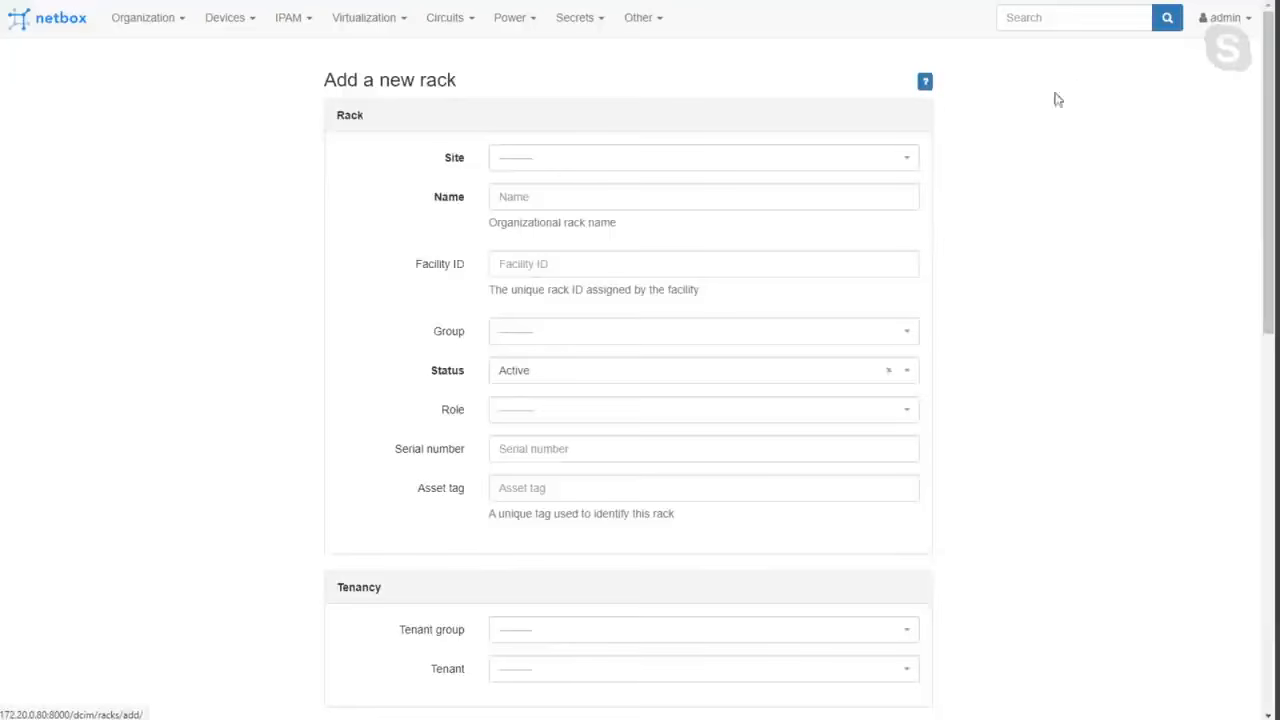
# Assign the new rack to the site "Chuck's Coffee - Phoenix" and name it "CoffeeMDF - Rack 1".
pyautogui.click(548, 169)
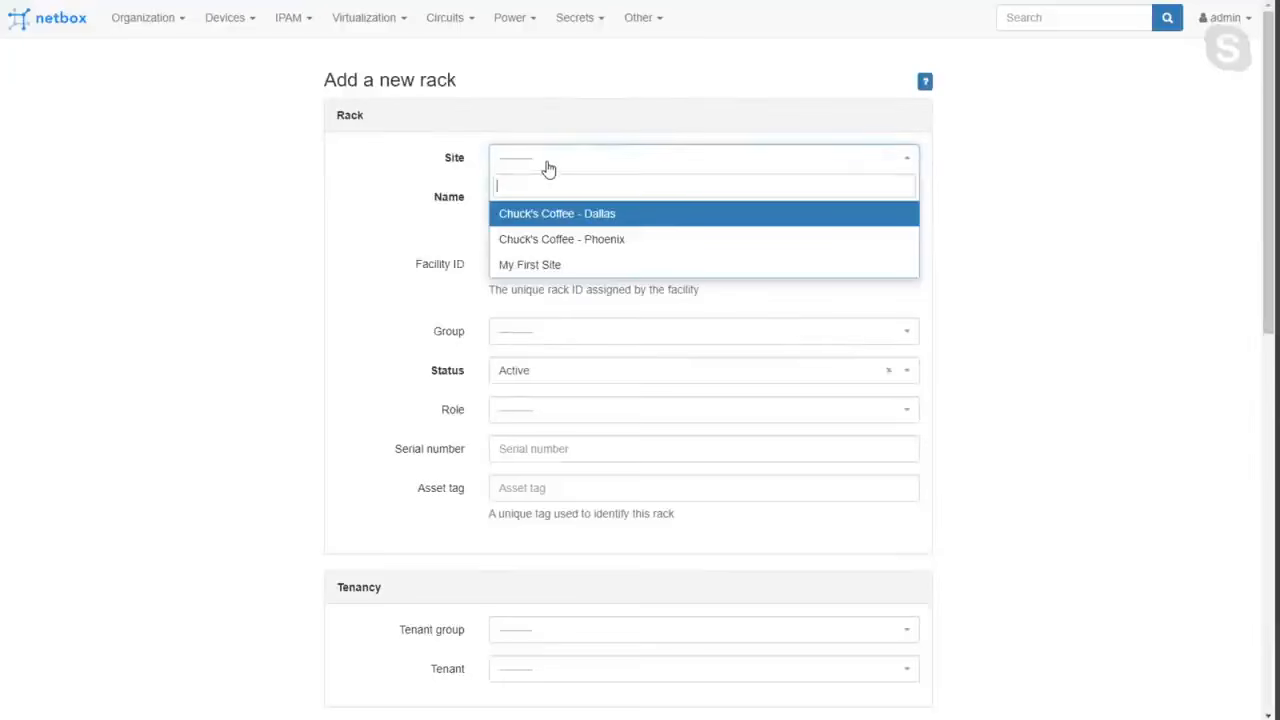
pyautogui.click(550, 243)
pyautogui.click(556, 206)
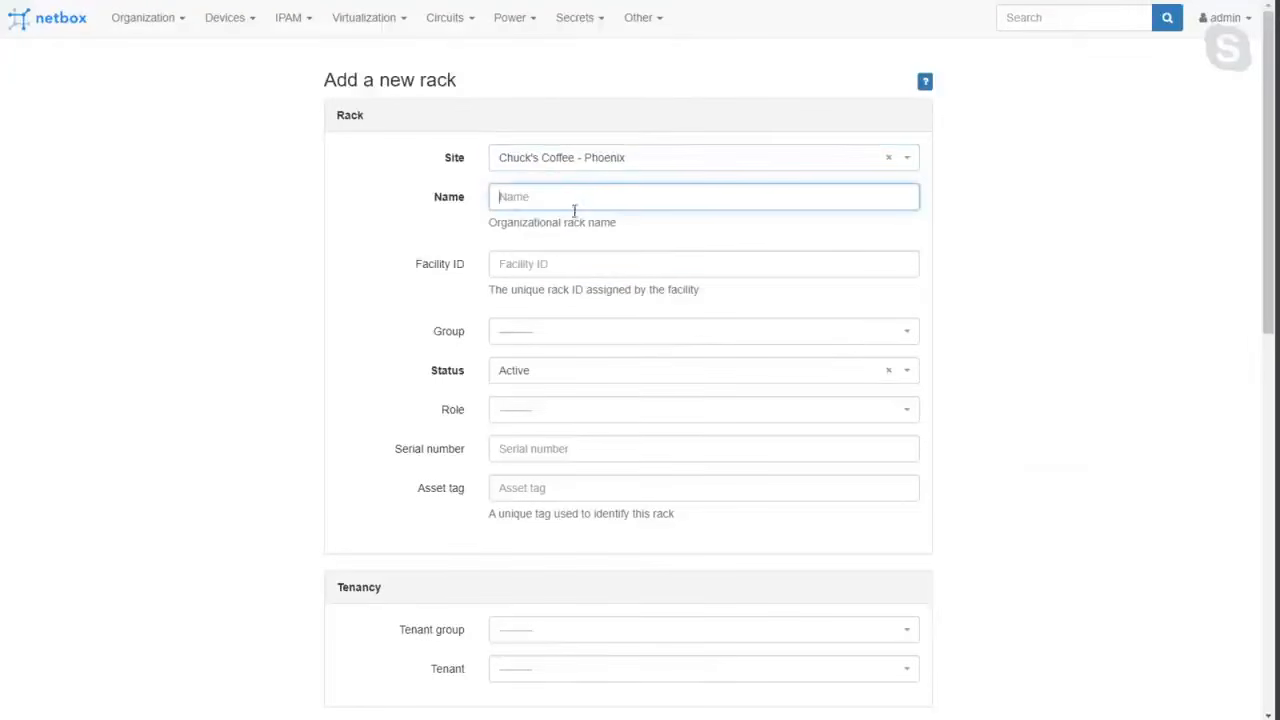
pyautogui.write('CoffeeMDF -')
# Set the new rack's type to 2-post frame in its dimensions.
pyautogui.scroll(-1, 540, 390)
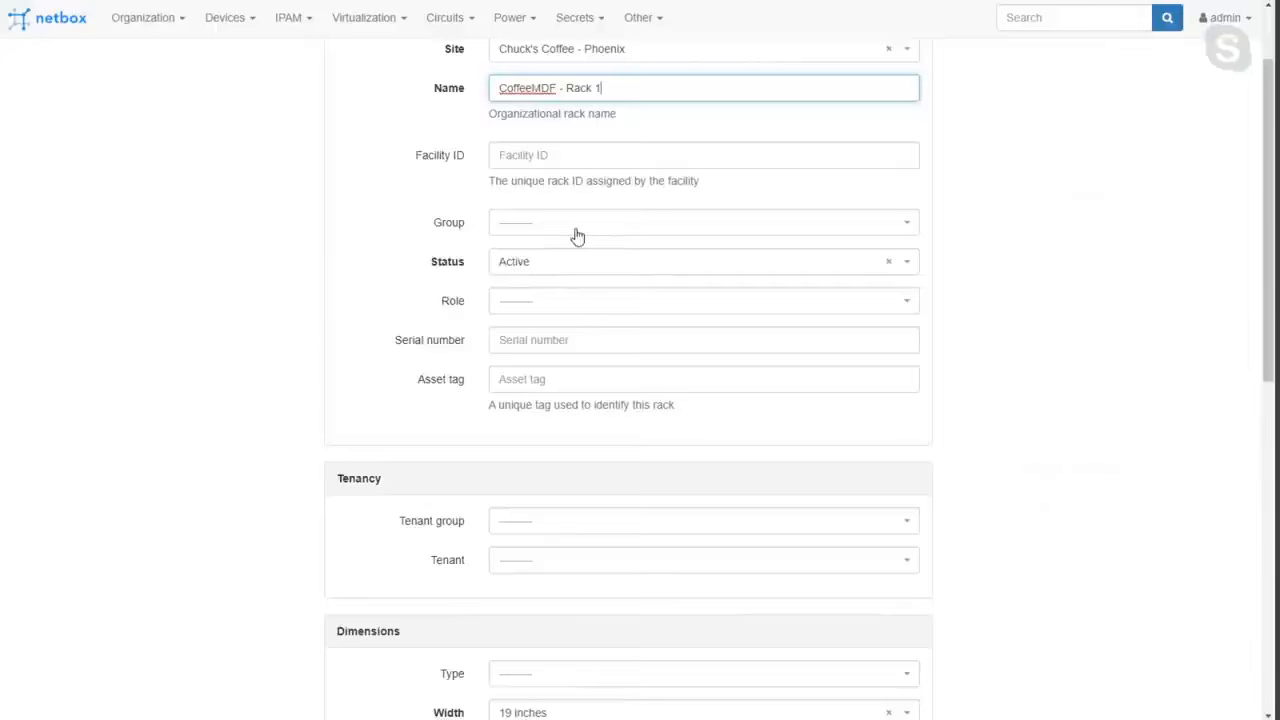
pyautogui.scroll(-1, 574, 234)
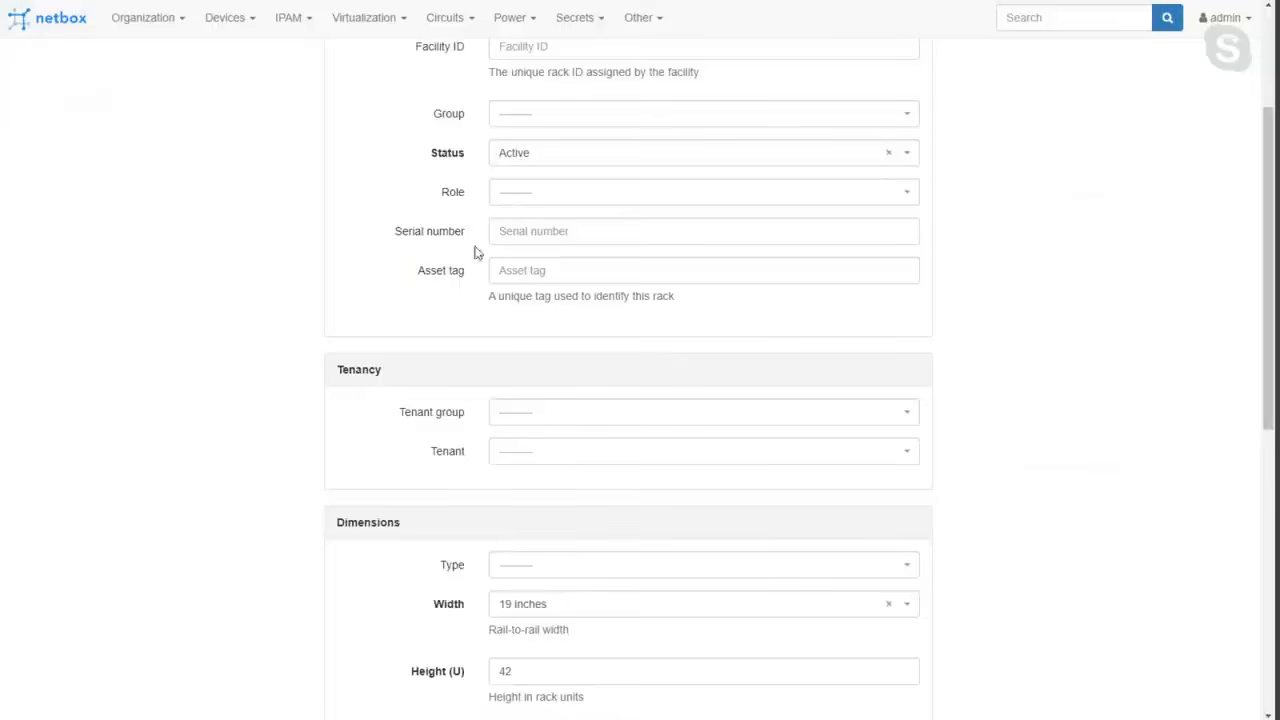
pyautogui.scroll(-1, 517, 294)
pyautogui.scroll(-2, 517, 375)
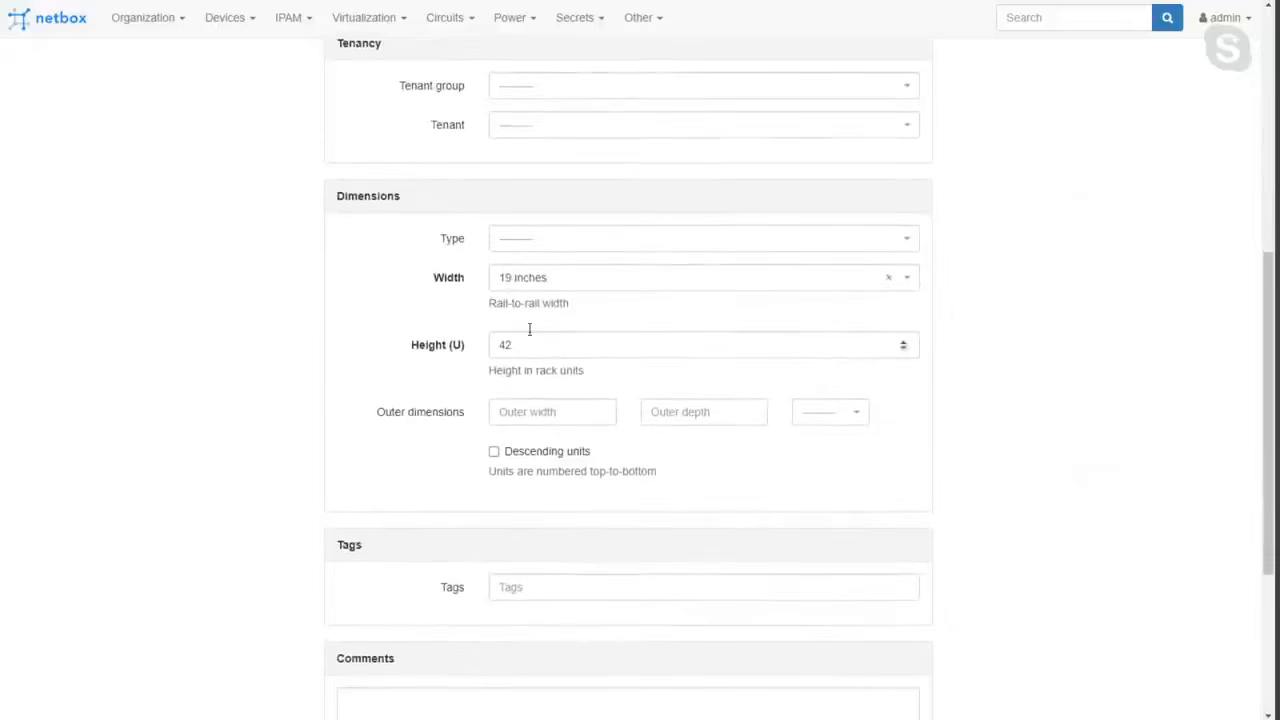
pyautogui.click(527, 246)
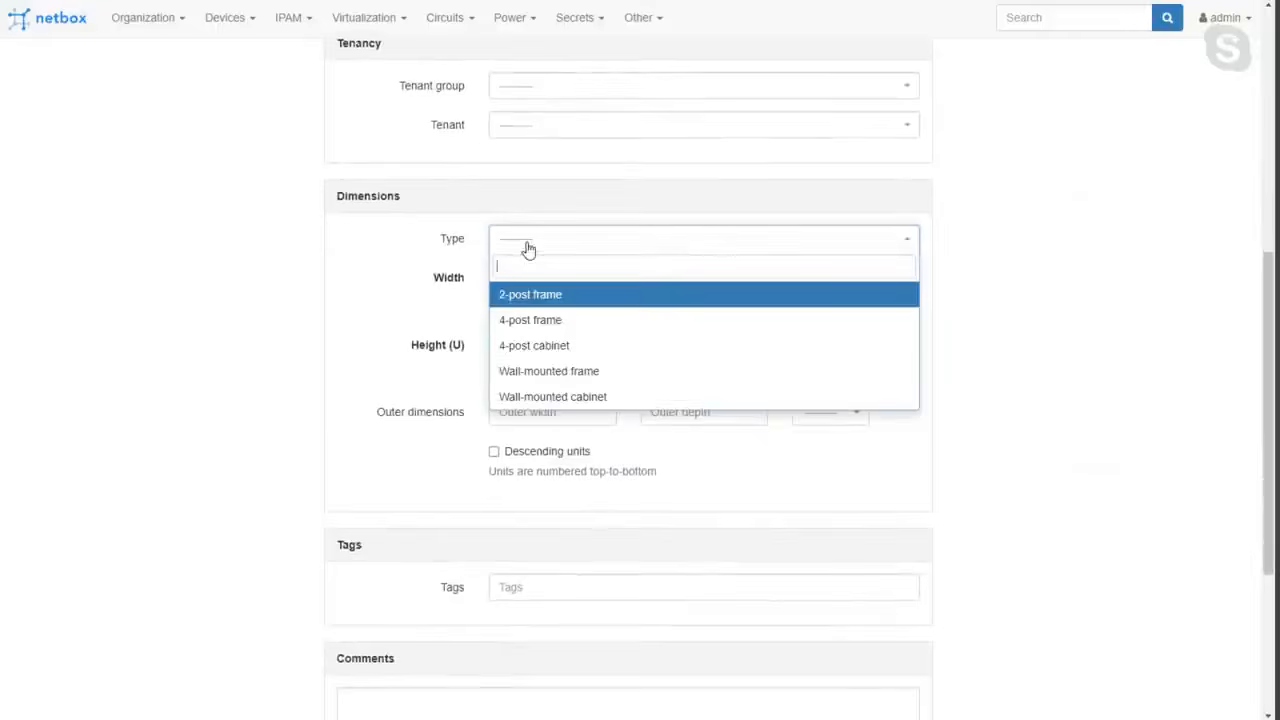
pyautogui.click(607, 297)
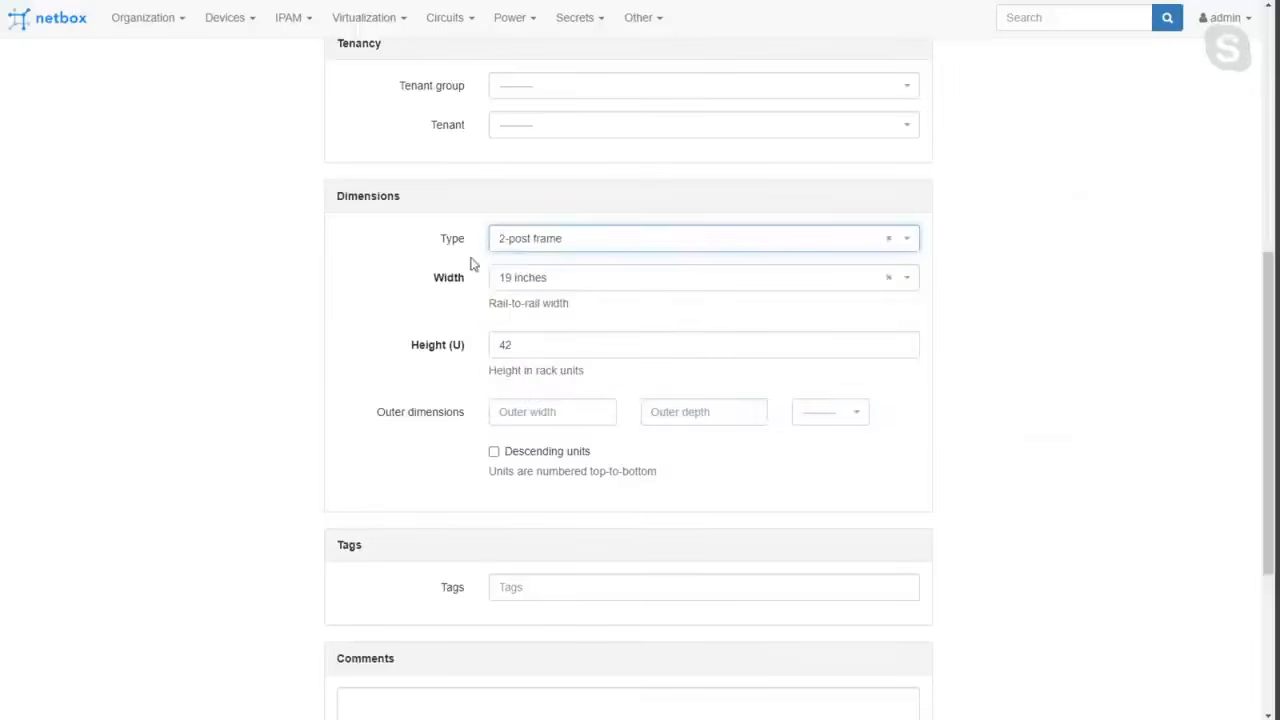
# Keep the rack's width at 19 inches and create the rack.
pyautogui.click(538, 287)
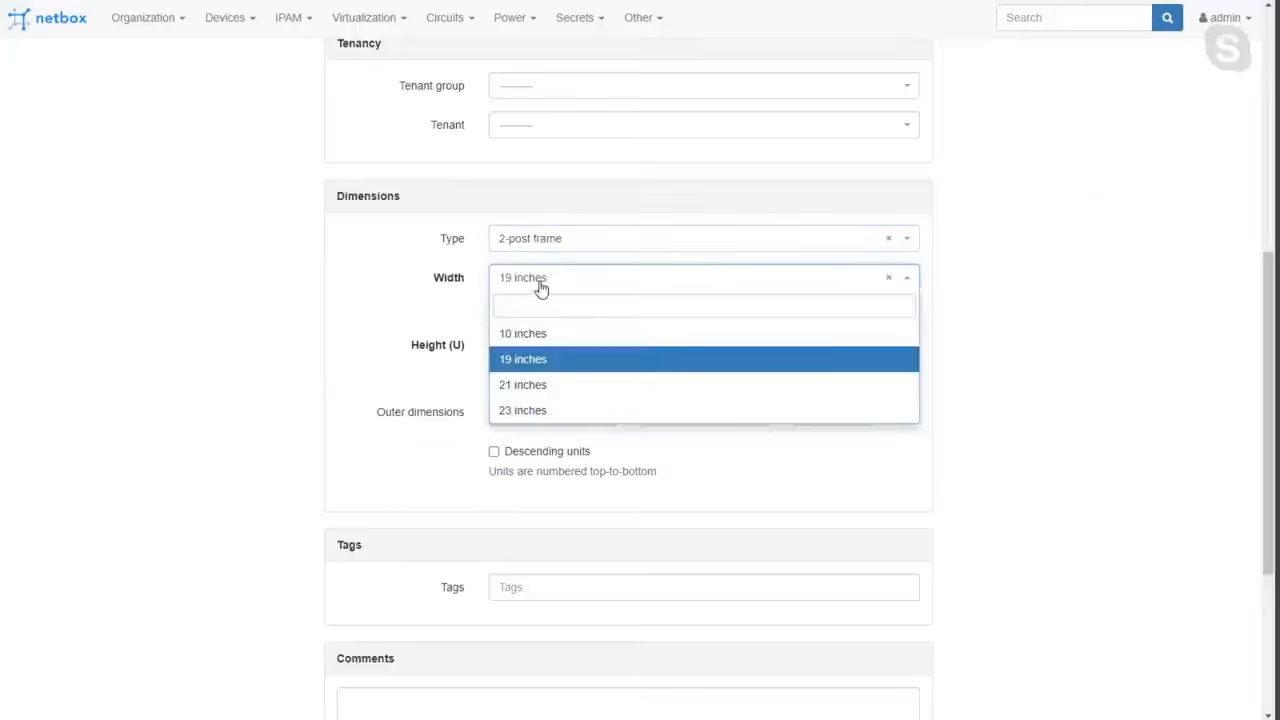
pyautogui.click(540, 288)
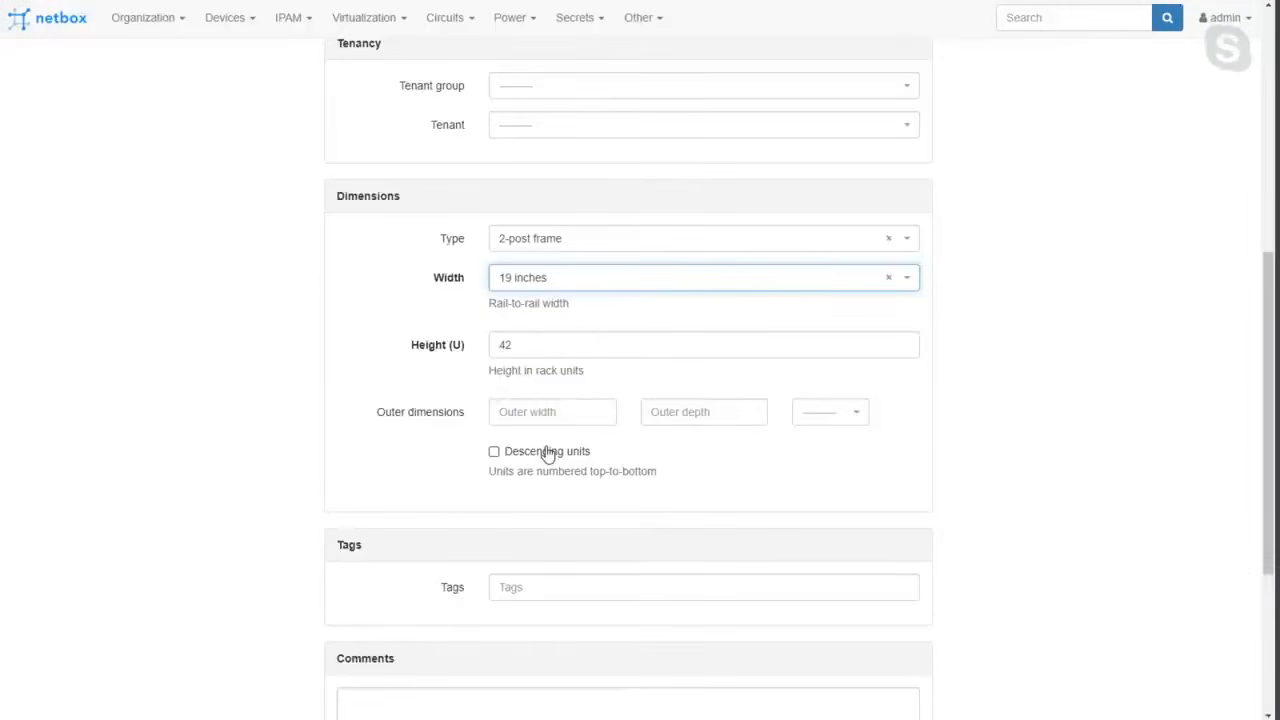
pyautogui.scroll(-3, 540, 455)
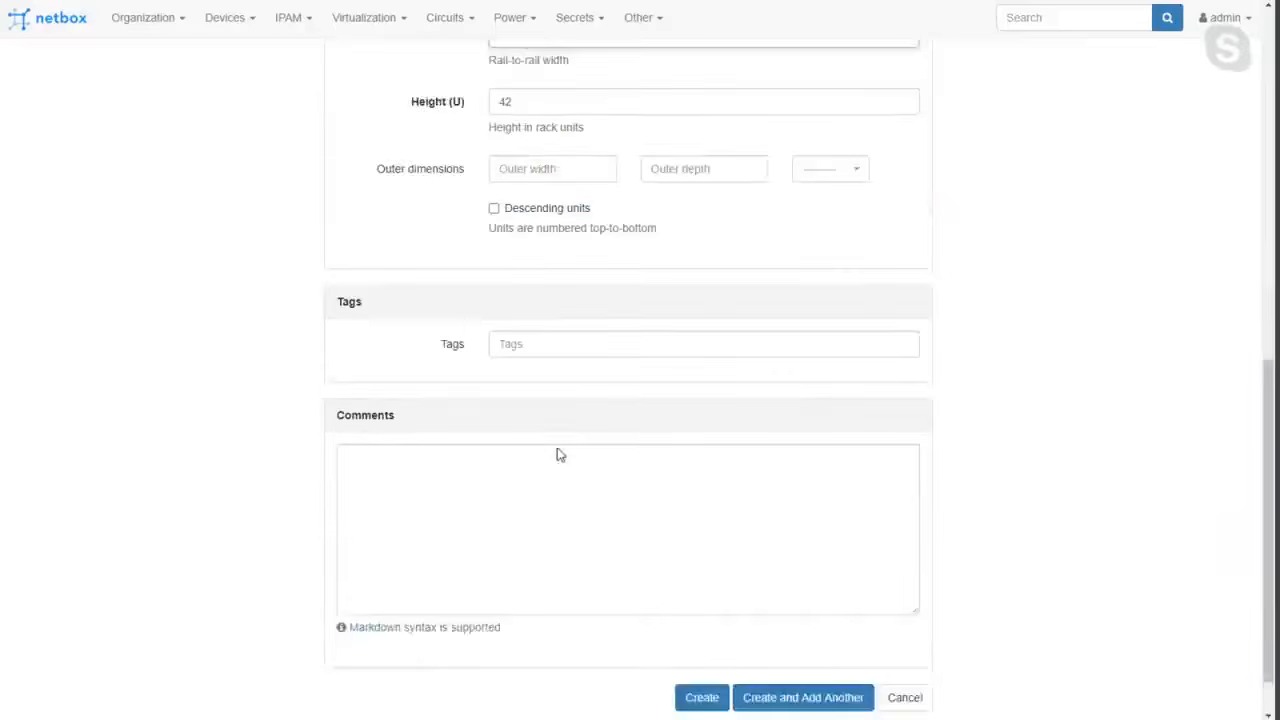
pyautogui.click(696, 650)
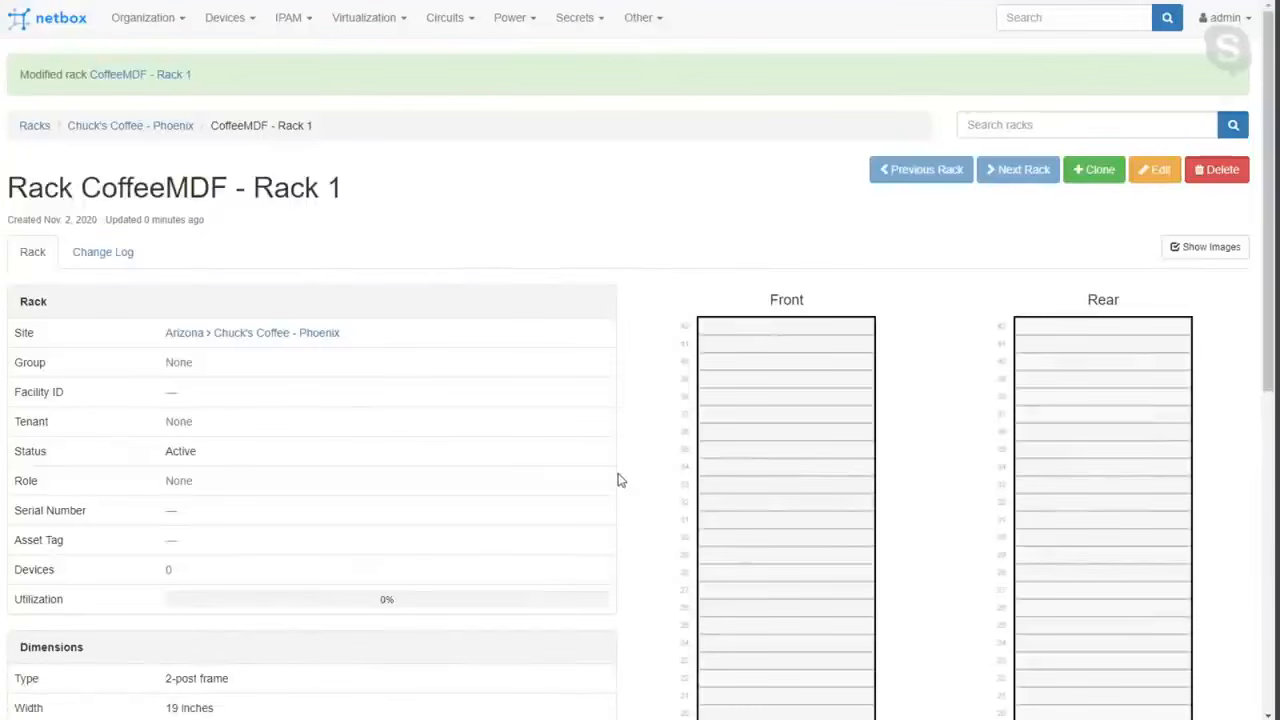
pyautogui.scroll(-6, 618, 480)
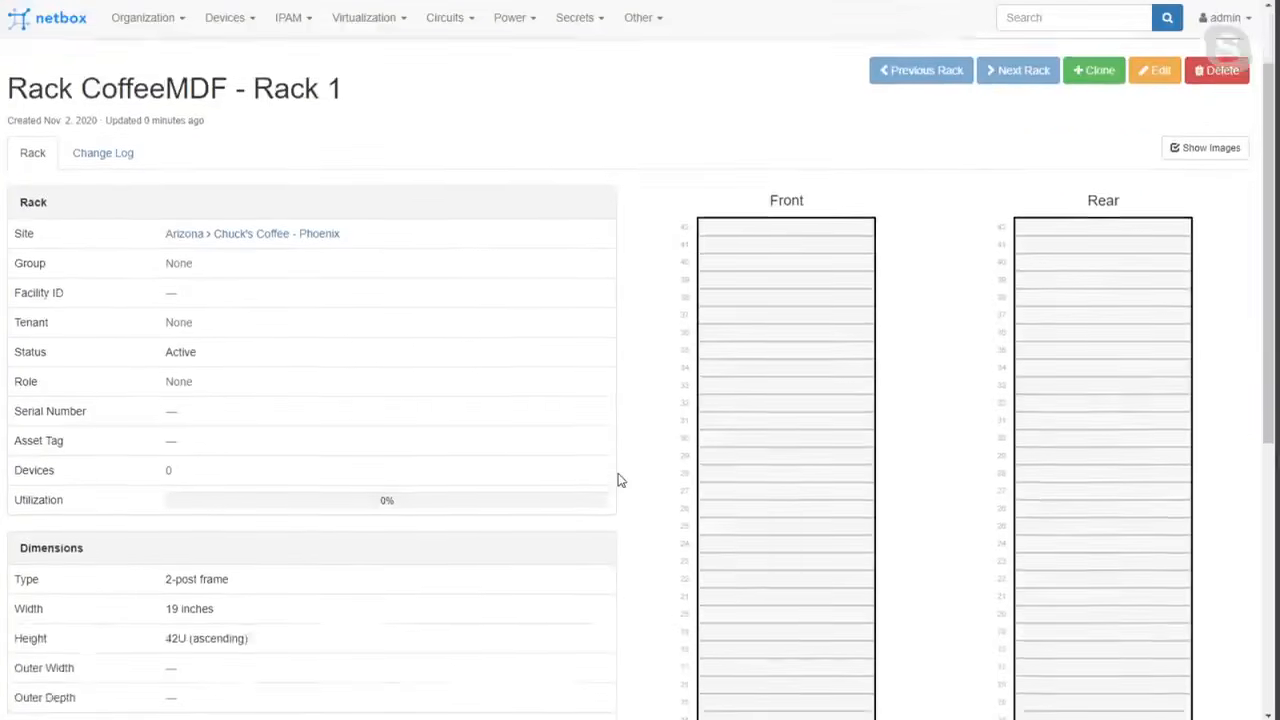
pyautogui.scroll(6, 618, 480)
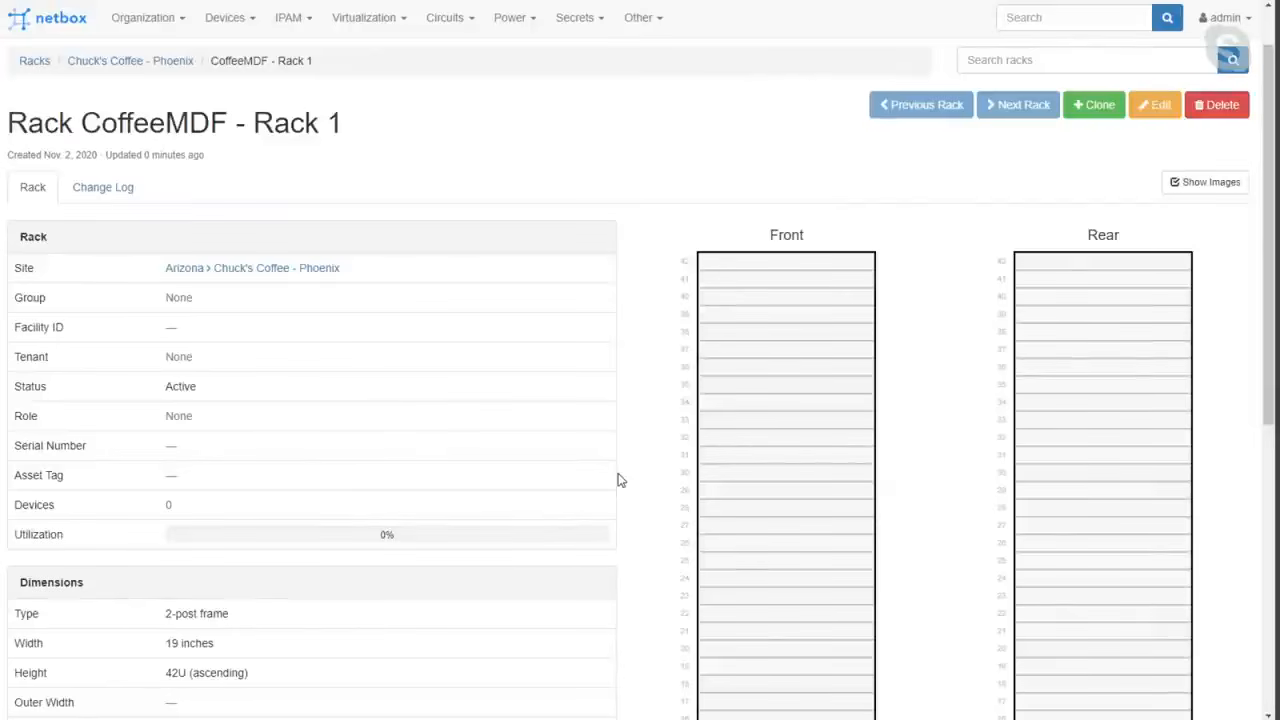
pyautogui.scroll(1, 571, 408)
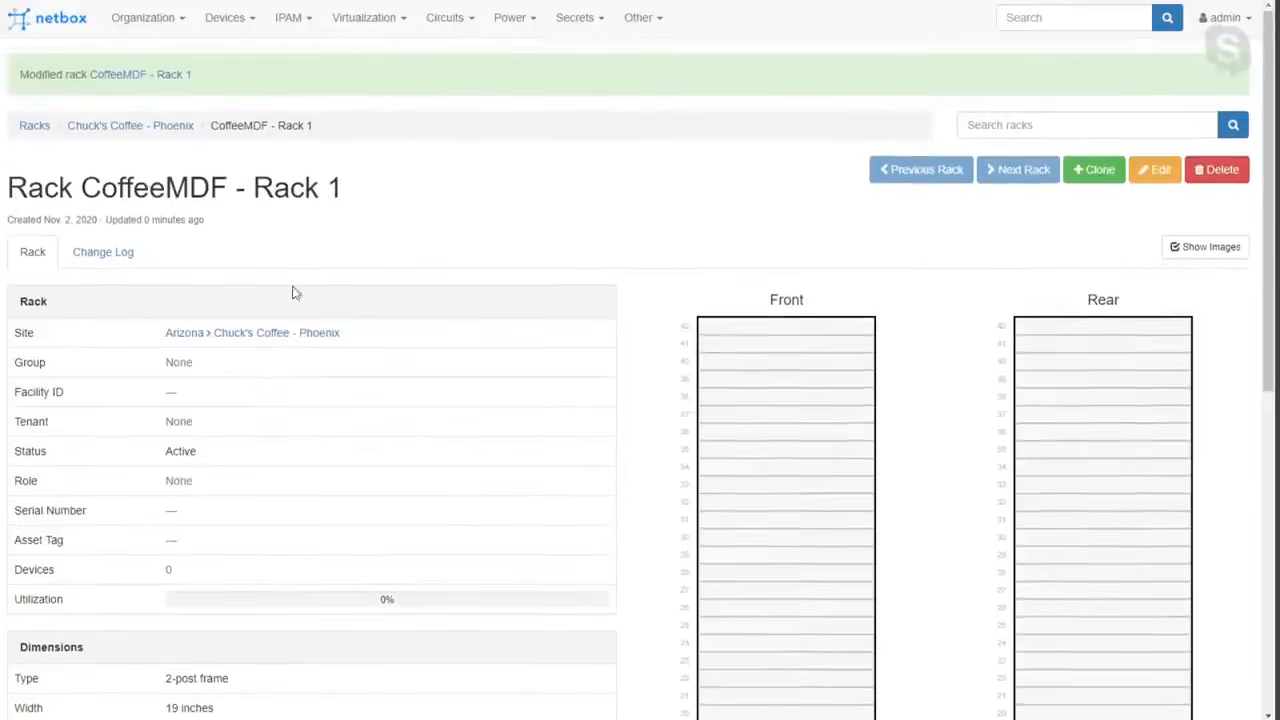
pyautogui.click(229, 29)
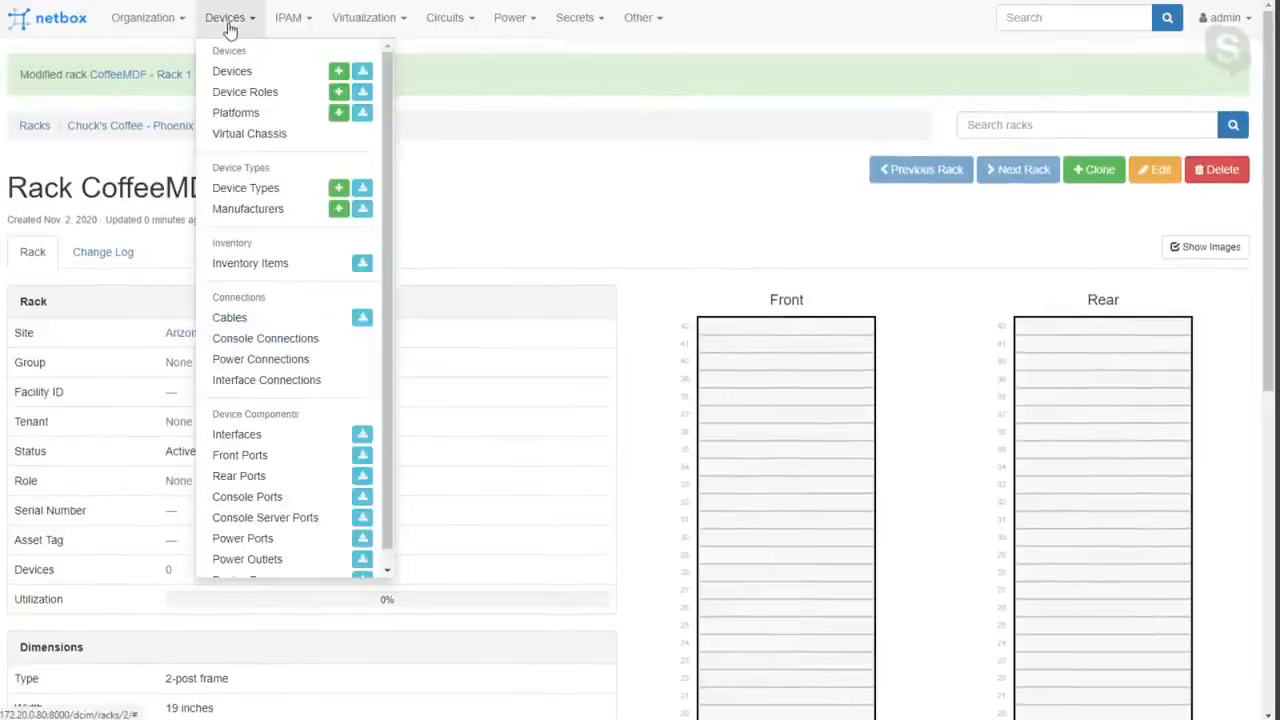
pyautogui.click(150, 32)
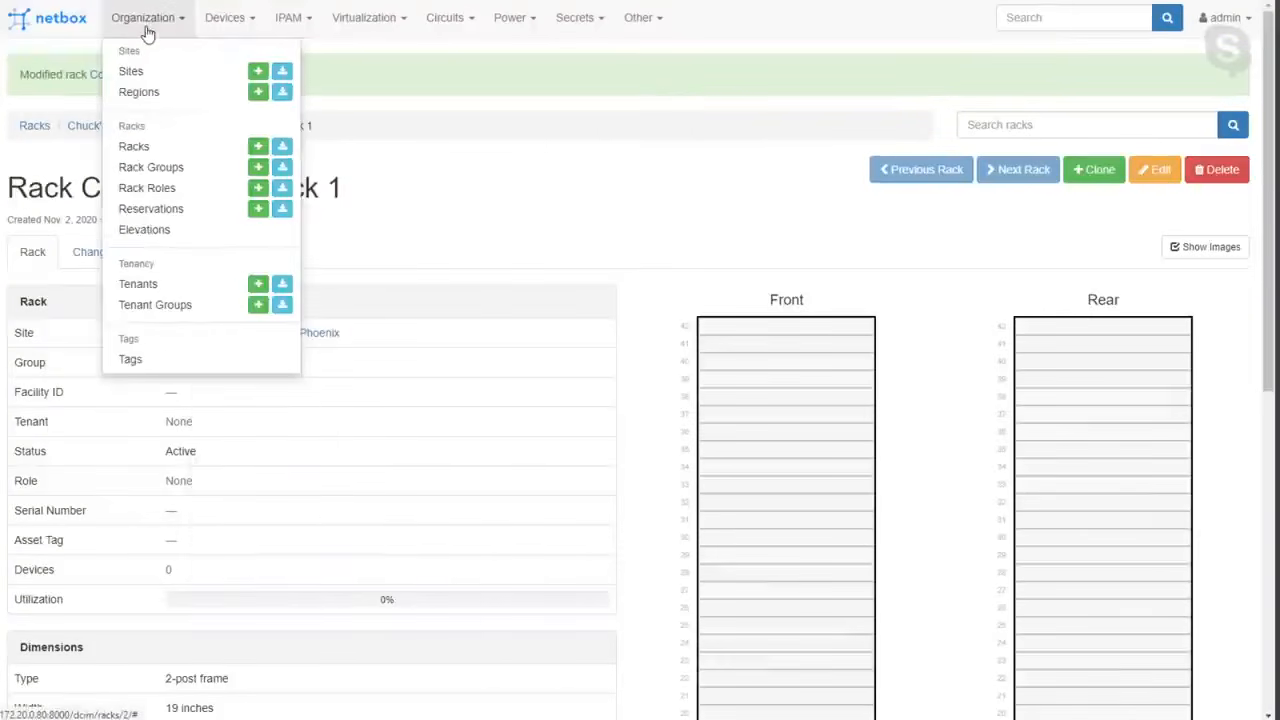
pyautogui.click(520, 230)
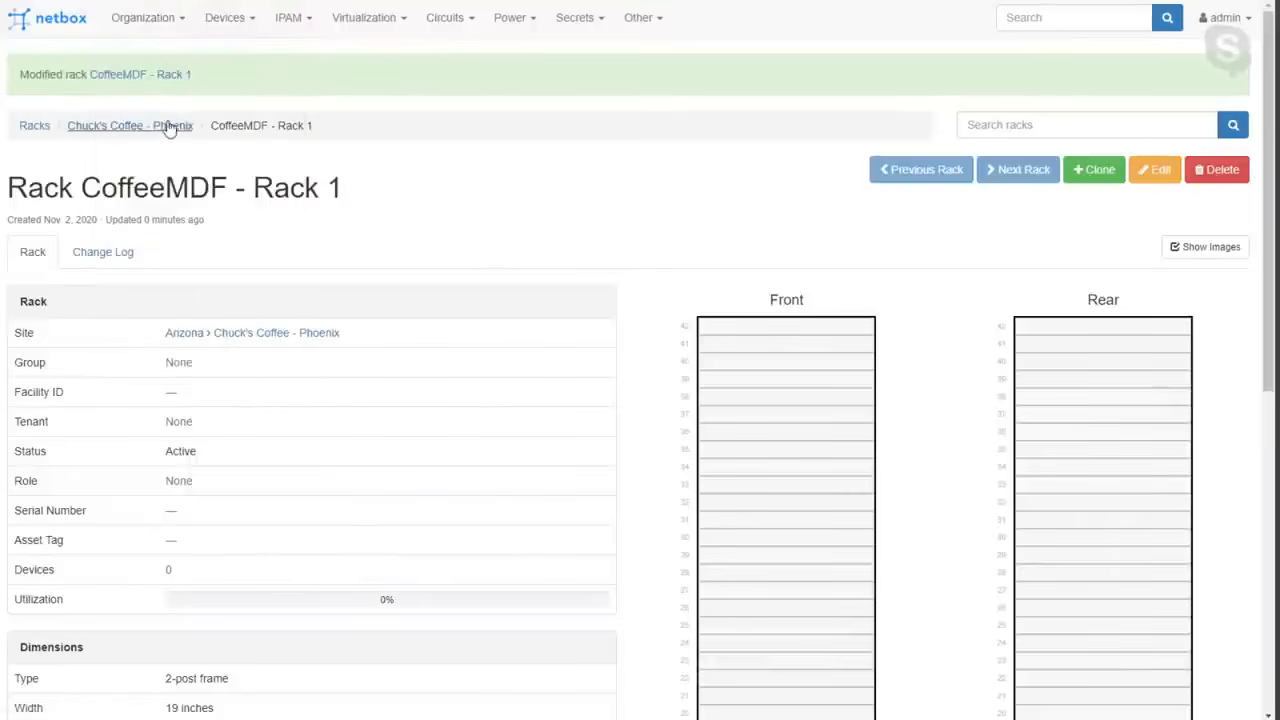
# Start a new device role named "CoffeeRouters" and set its color to Brown.
pyautogui.click(228, 20)
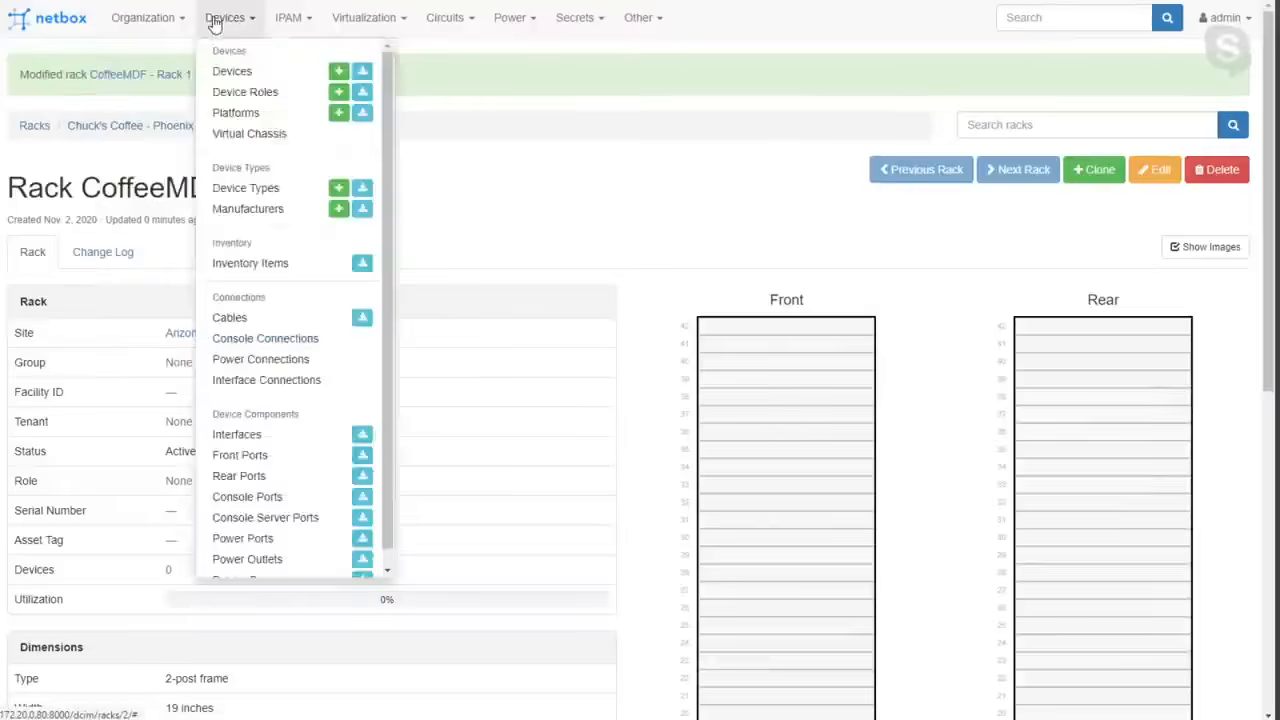
pyautogui.click(245, 92)
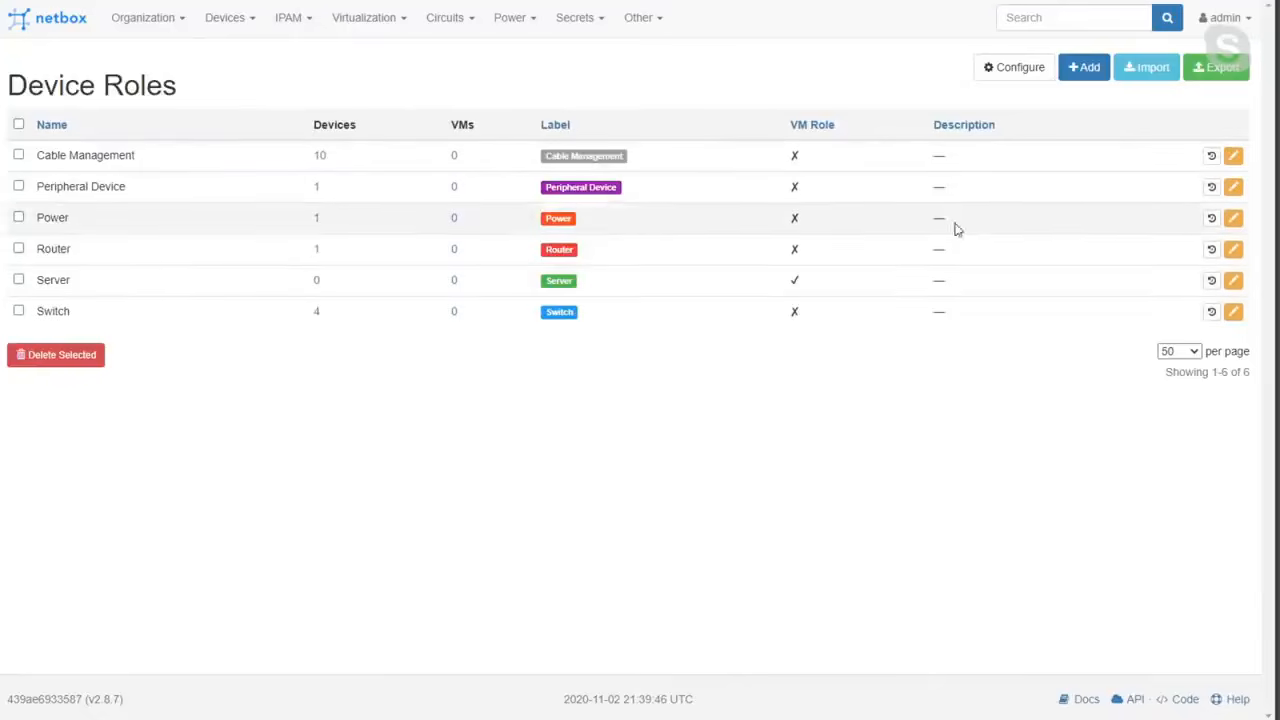
pyautogui.click(1079, 78)
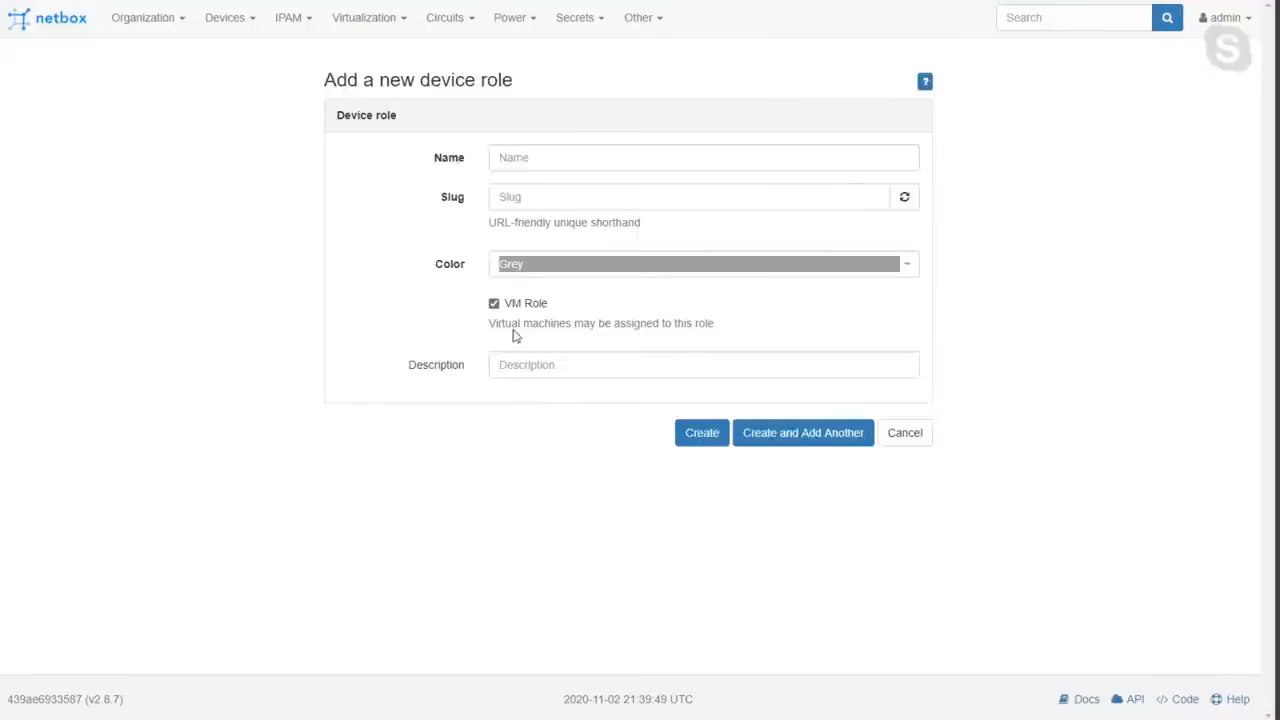
pyautogui.click(558, 162)
pyautogui.write('Co')
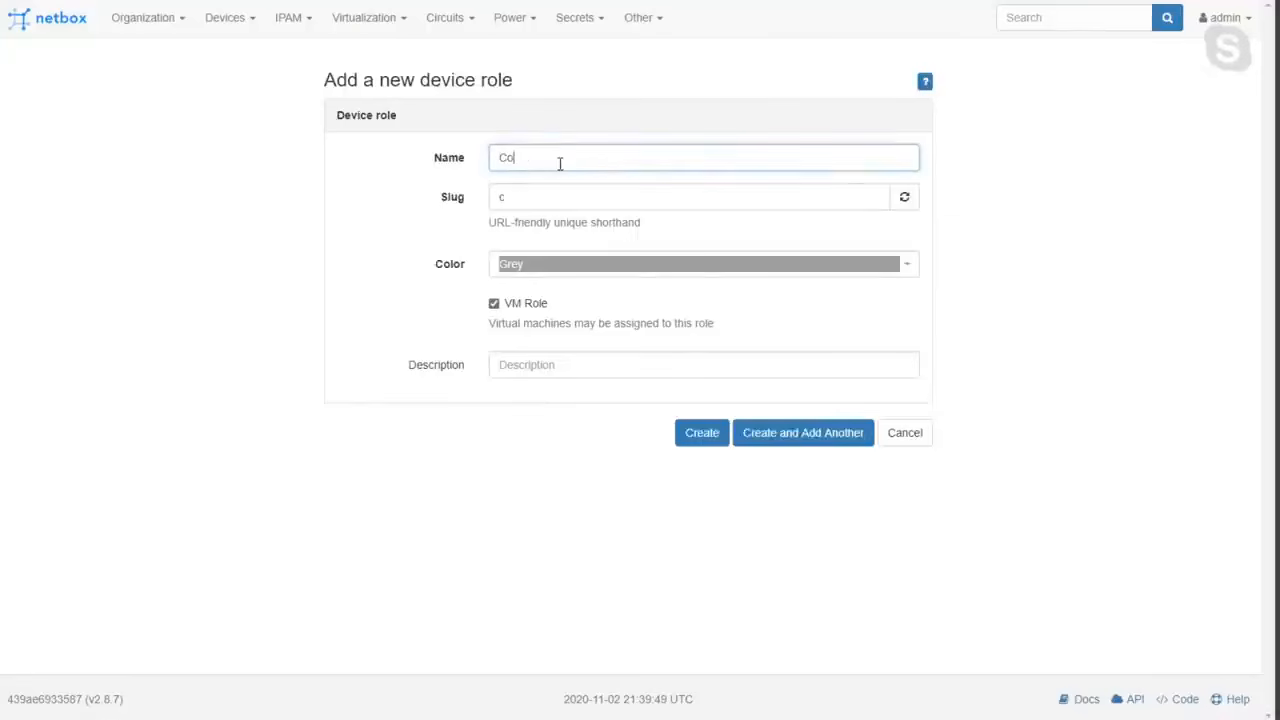
pyautogui.write('ffeeRouters')
pyautogui.click(574, 266)
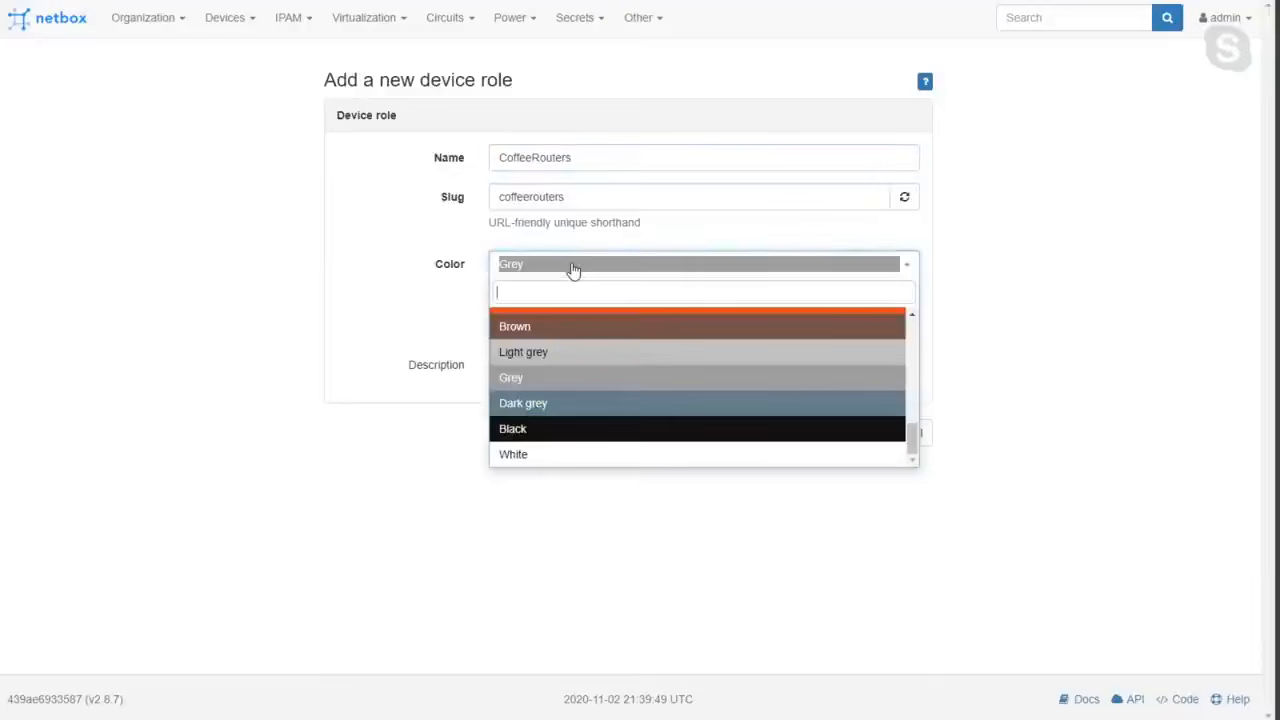
pyautogui.click(563, 329)
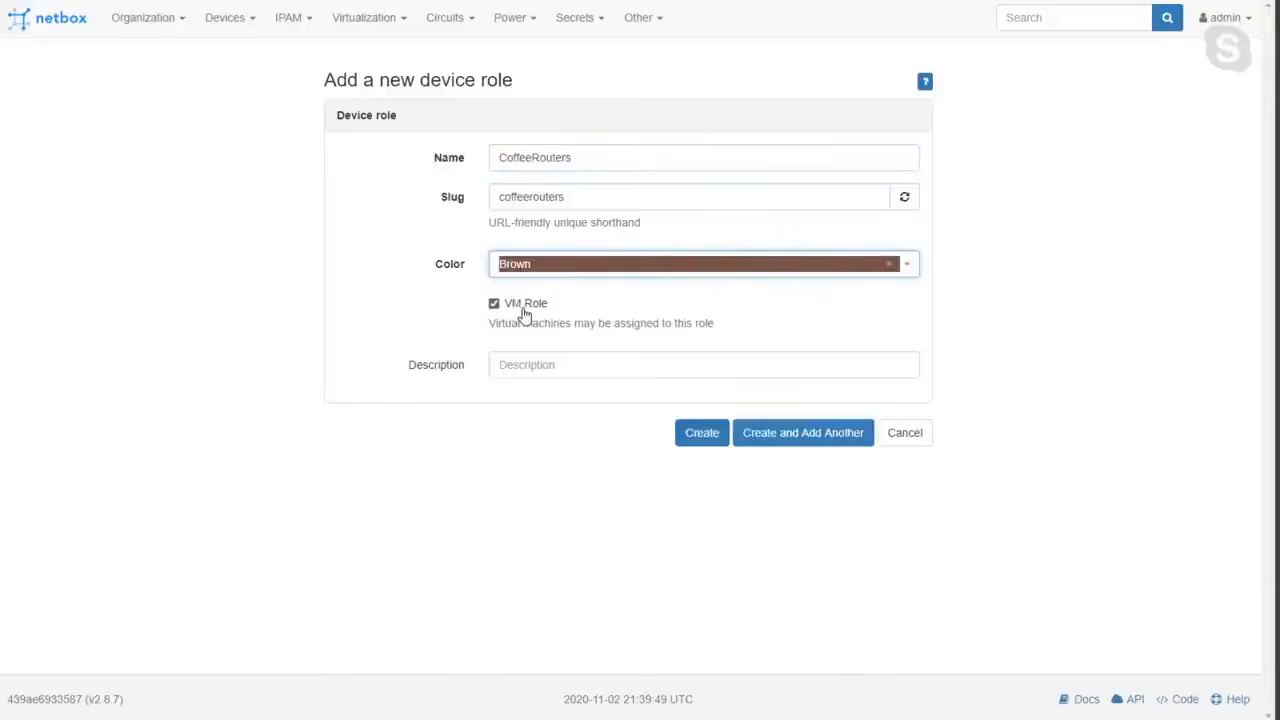
# Turn off the VM role option, describe the device role as "Chuck's Coffee Routers" and create it.
pyautogui.click(377, 24)
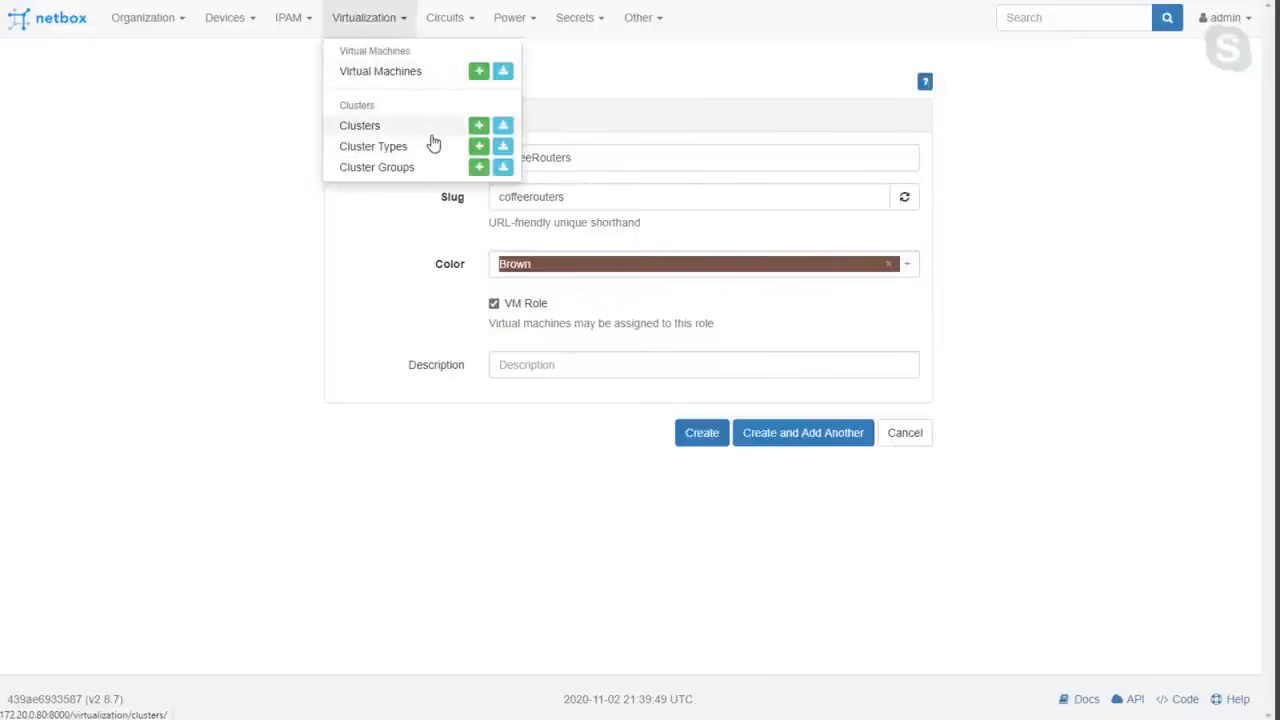
pyautogui.click(508, 320)
pyautogui.click(495, 306)
pyautogui.click(554, 362)
pyautogui.write("Chuck's Coffee Routers")
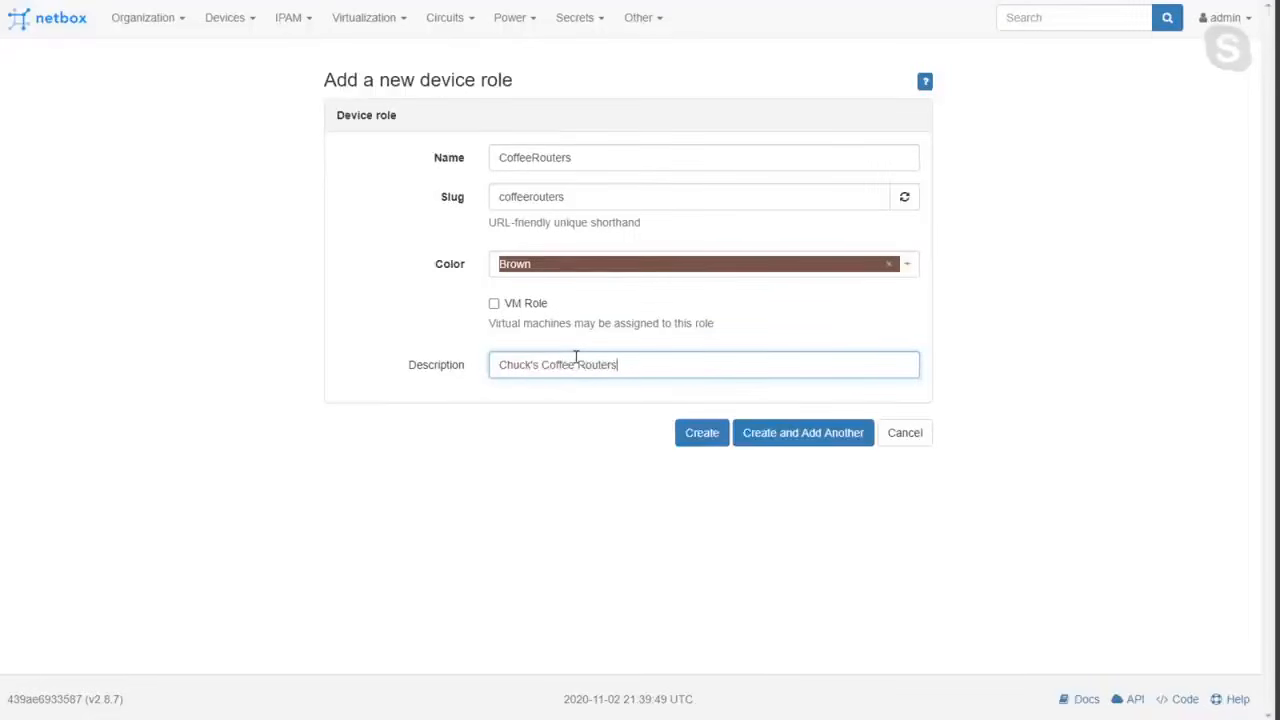
pyautogui.click(702, 432)
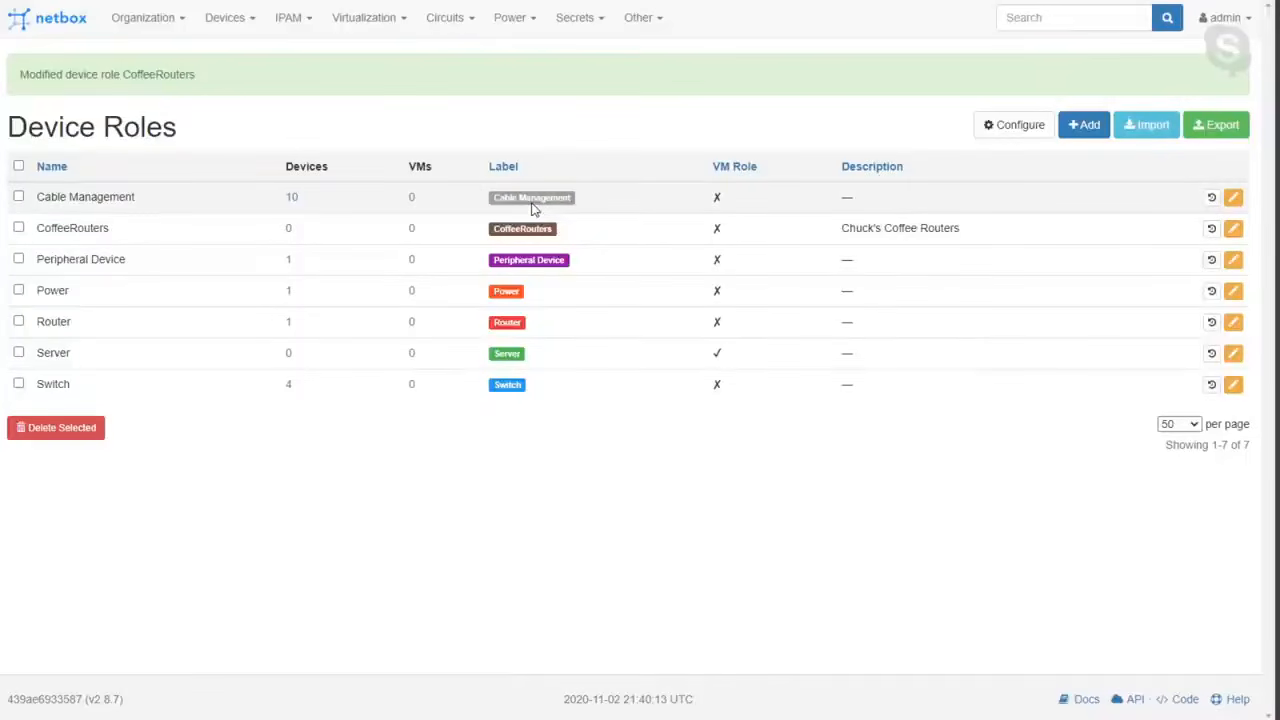
pyautogui.moveTo(248, 24)
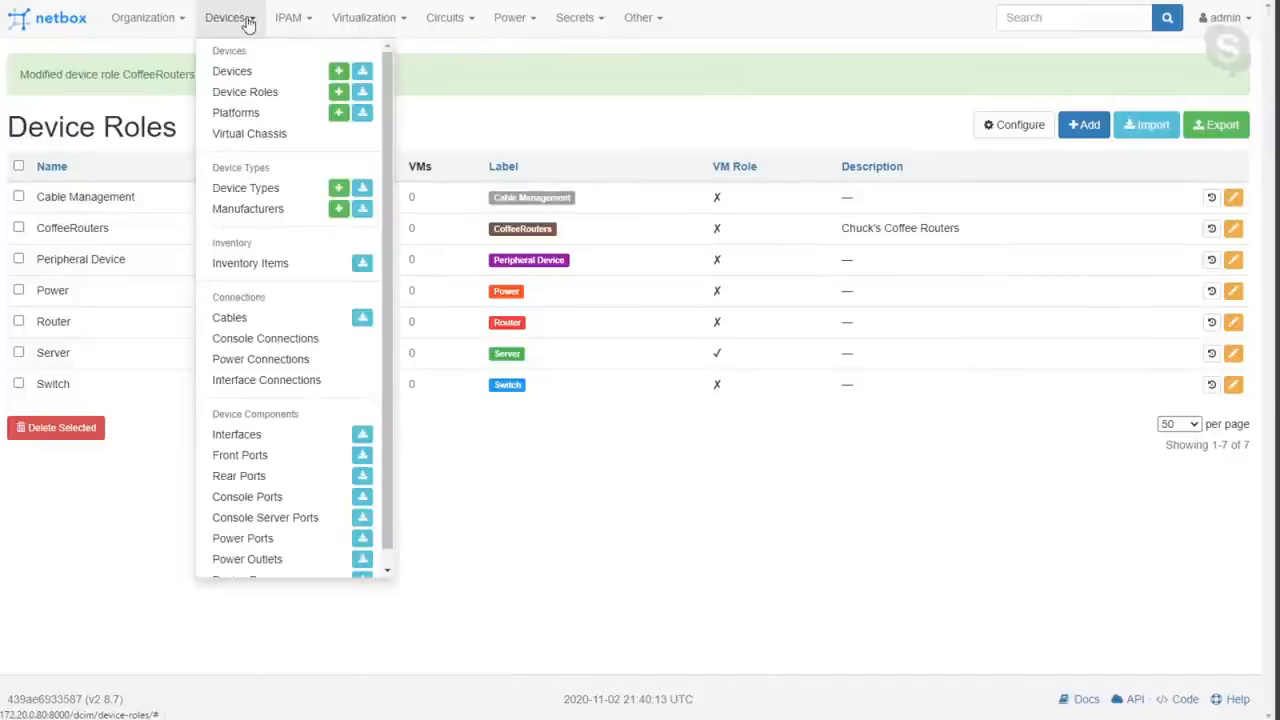
pyautogui.click(248, 190)
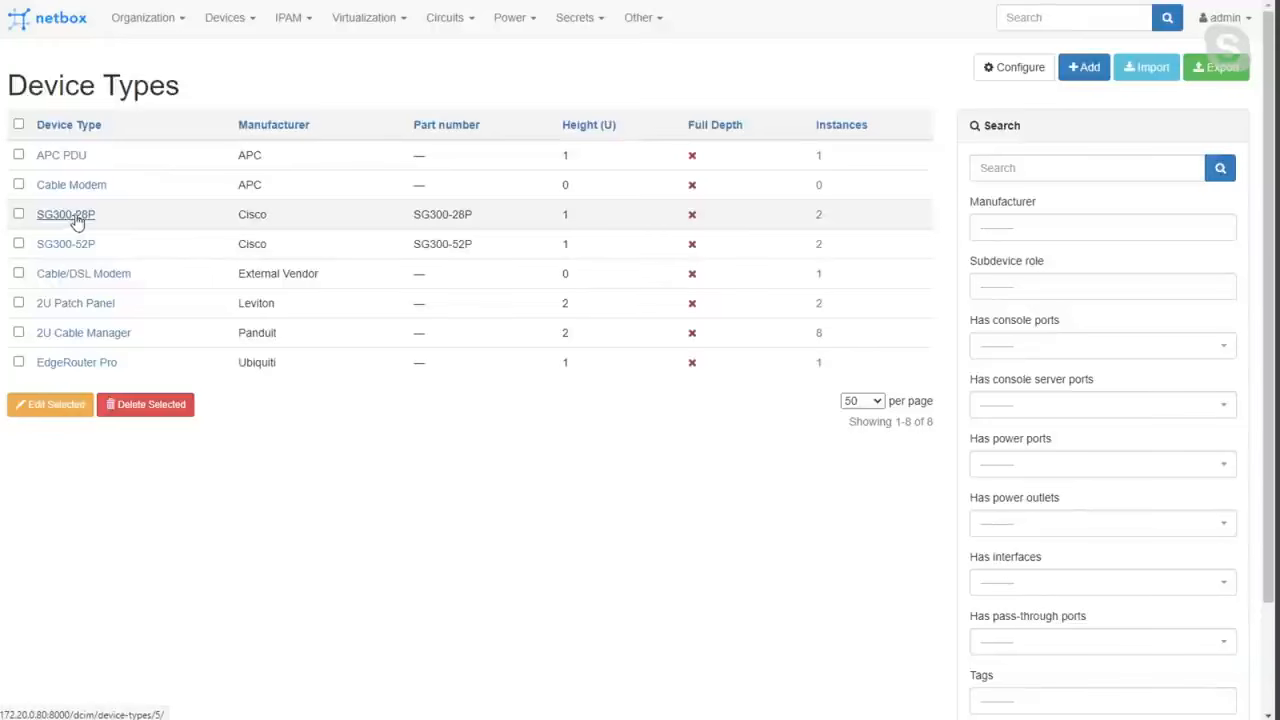
pyautogui.click(1072, 76)
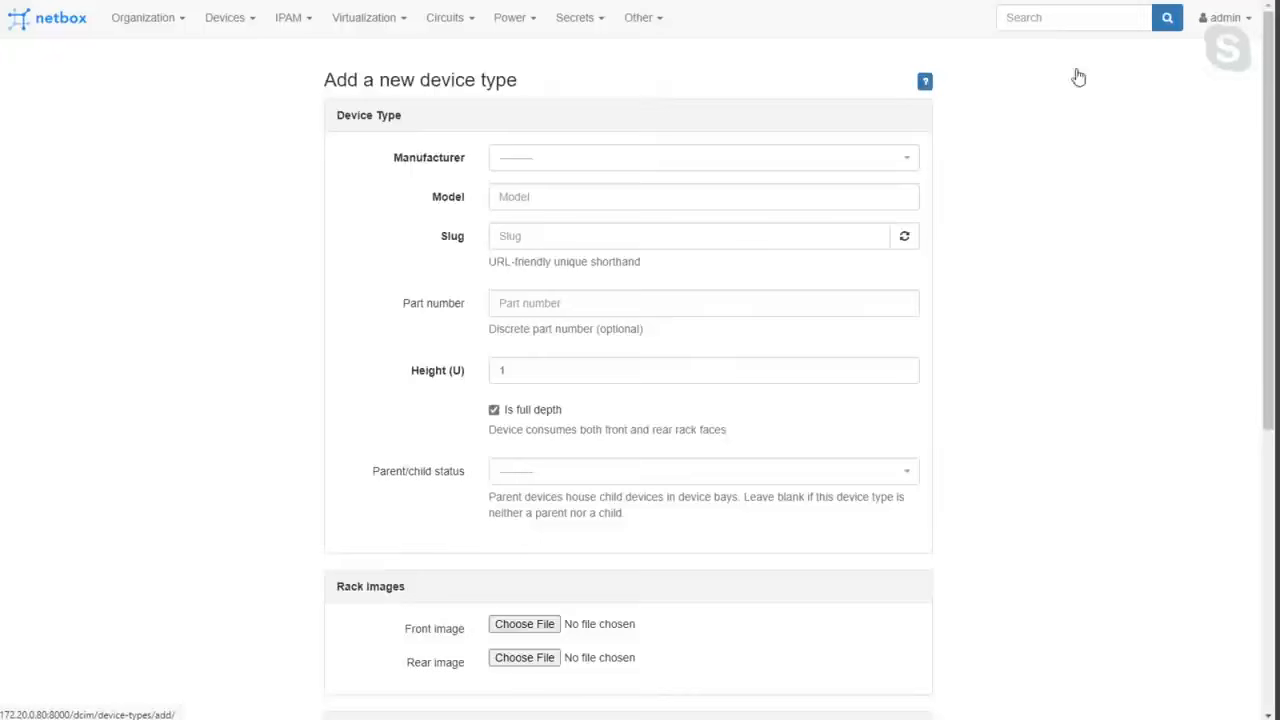
pyautogui.click(544, 167)
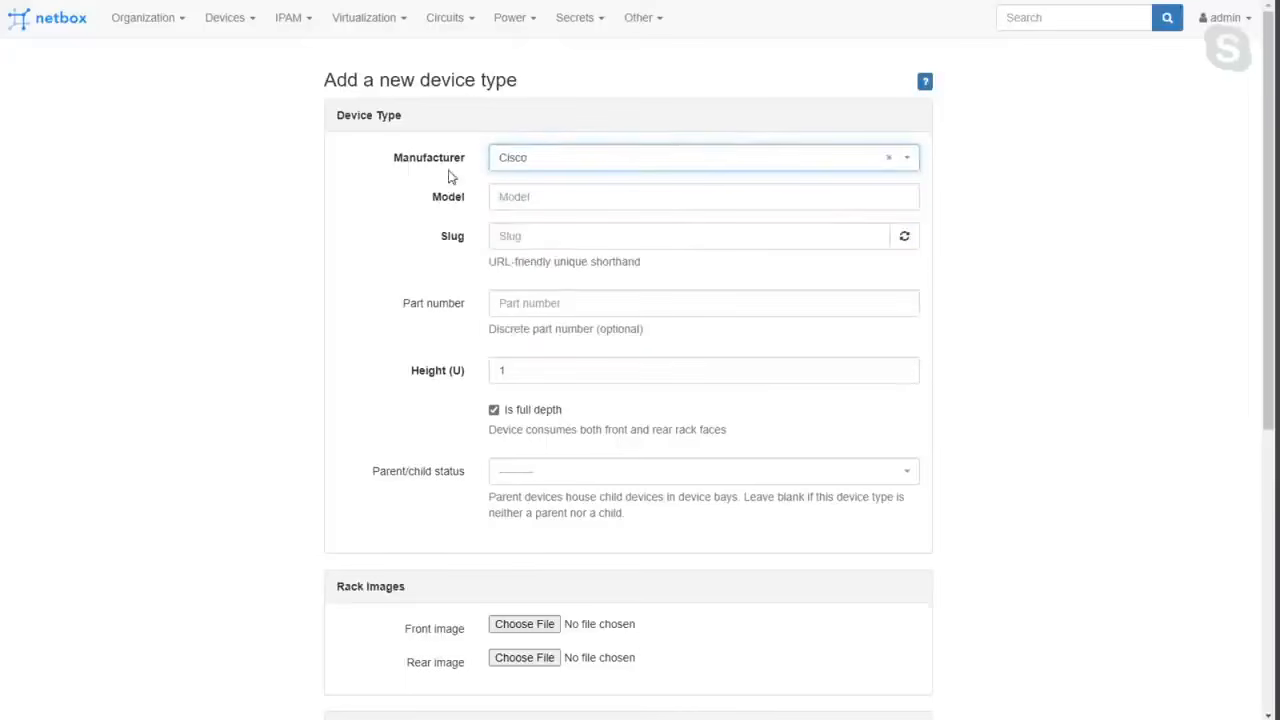
pyautogui.click(515, 162)
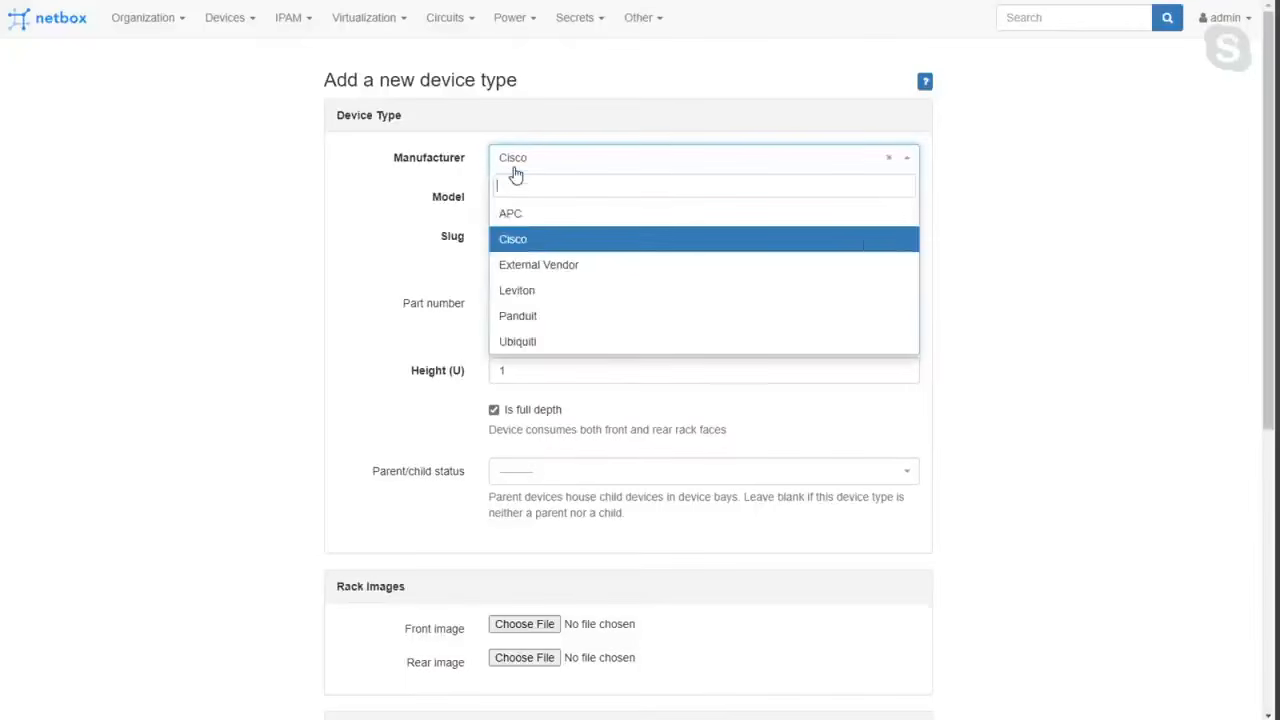
pyautogui.click(518, 240)
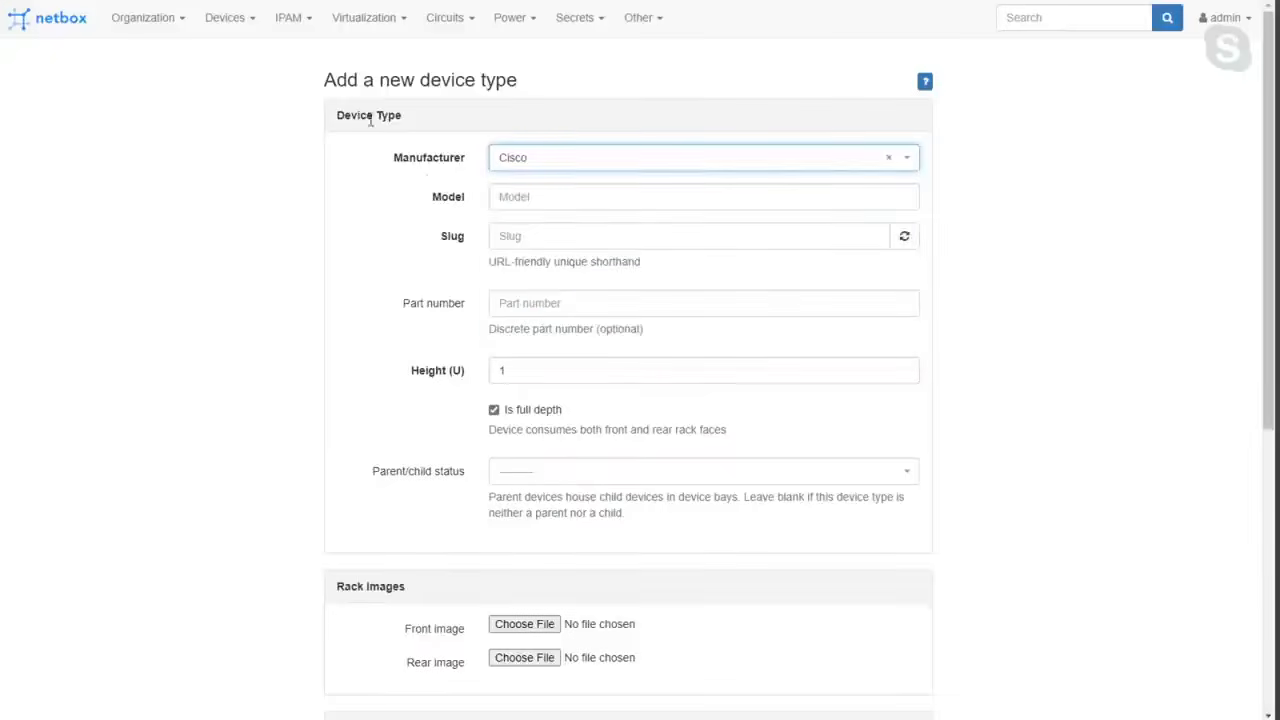
# Create a new device manufacturer named "Chuck".
pyautogui.click(244, 27)
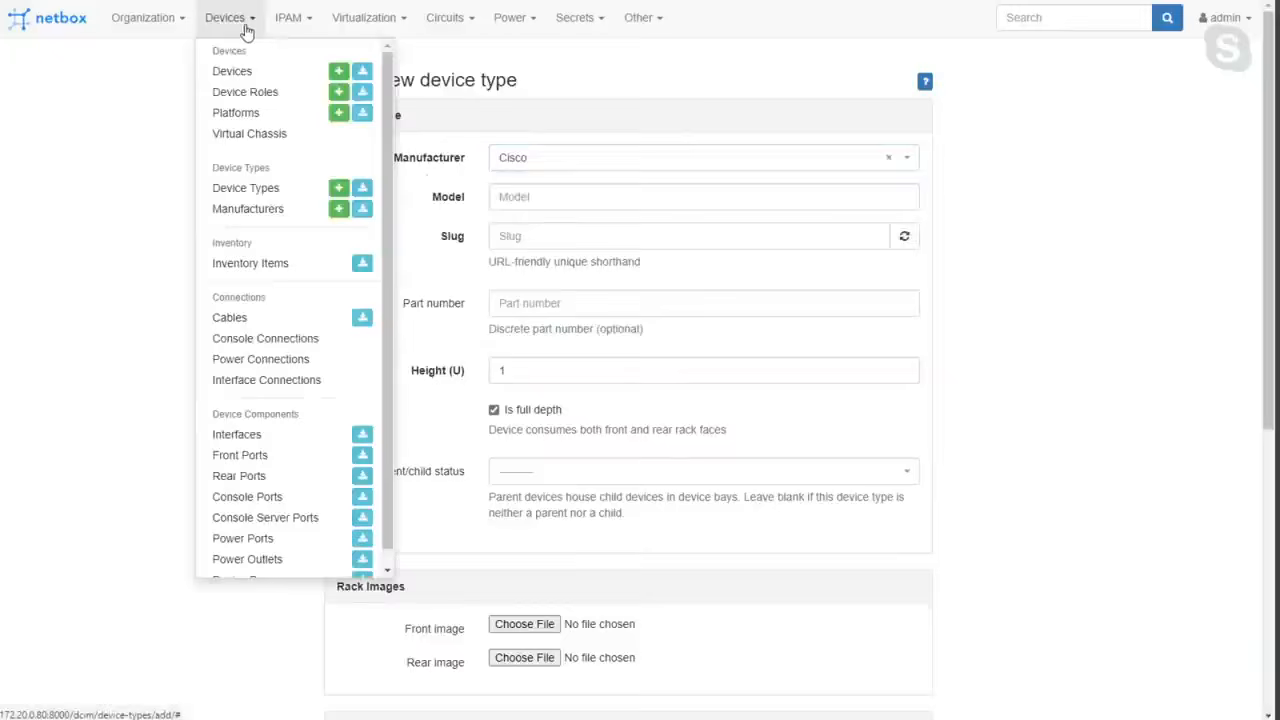
pyautogui.click(255, 210)
pyautogui.click(1066, 70)
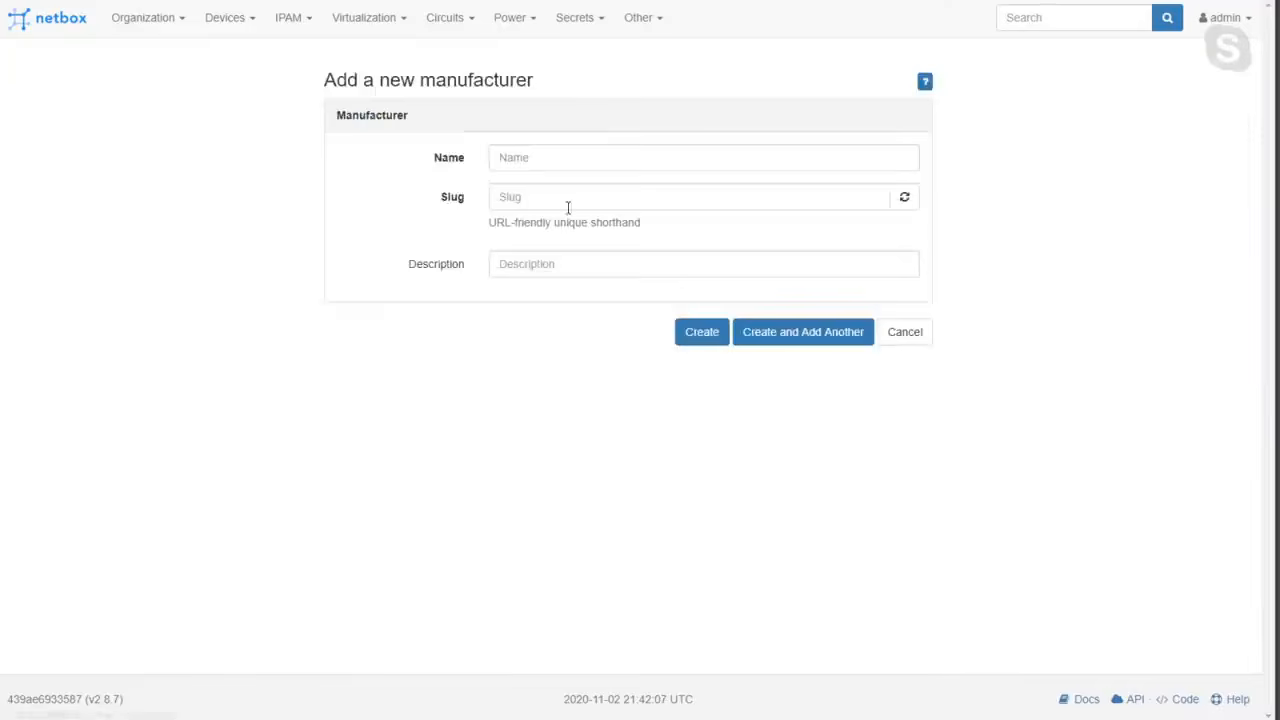
pyautogui.click(504, 158)
pyautogui.write('Chuck')
pyautogui.click(698, 340)
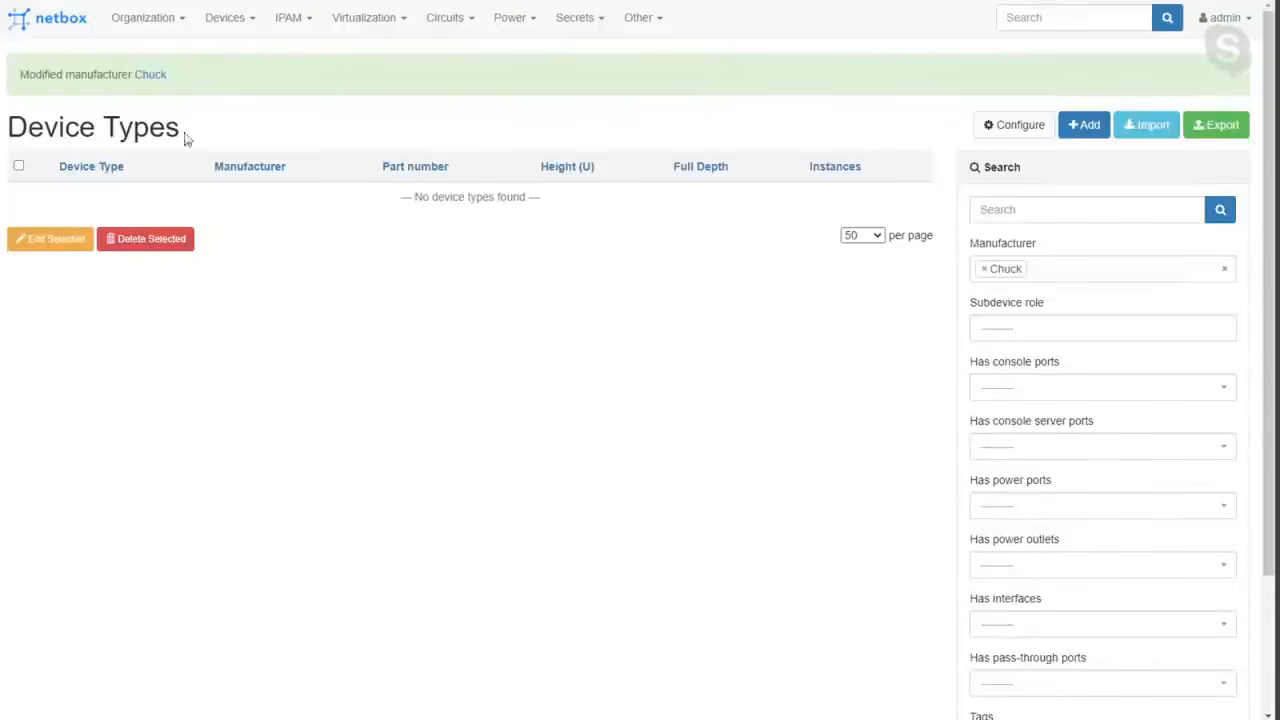
# Start a new device type with Cisco as the manufacturer and "Cisco 2801" as the model.
pyautogui.click(229, 22)
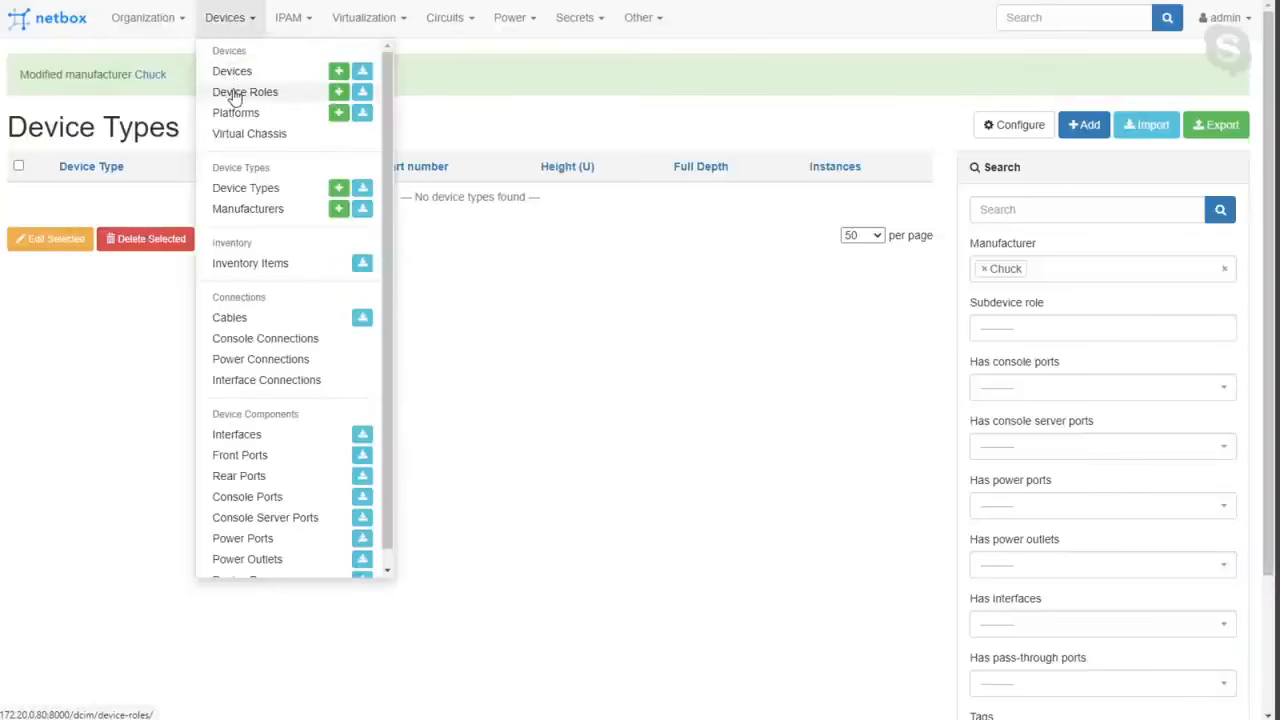
pyautogui.click(225, 190)
pyautogui.click(1082, 68)
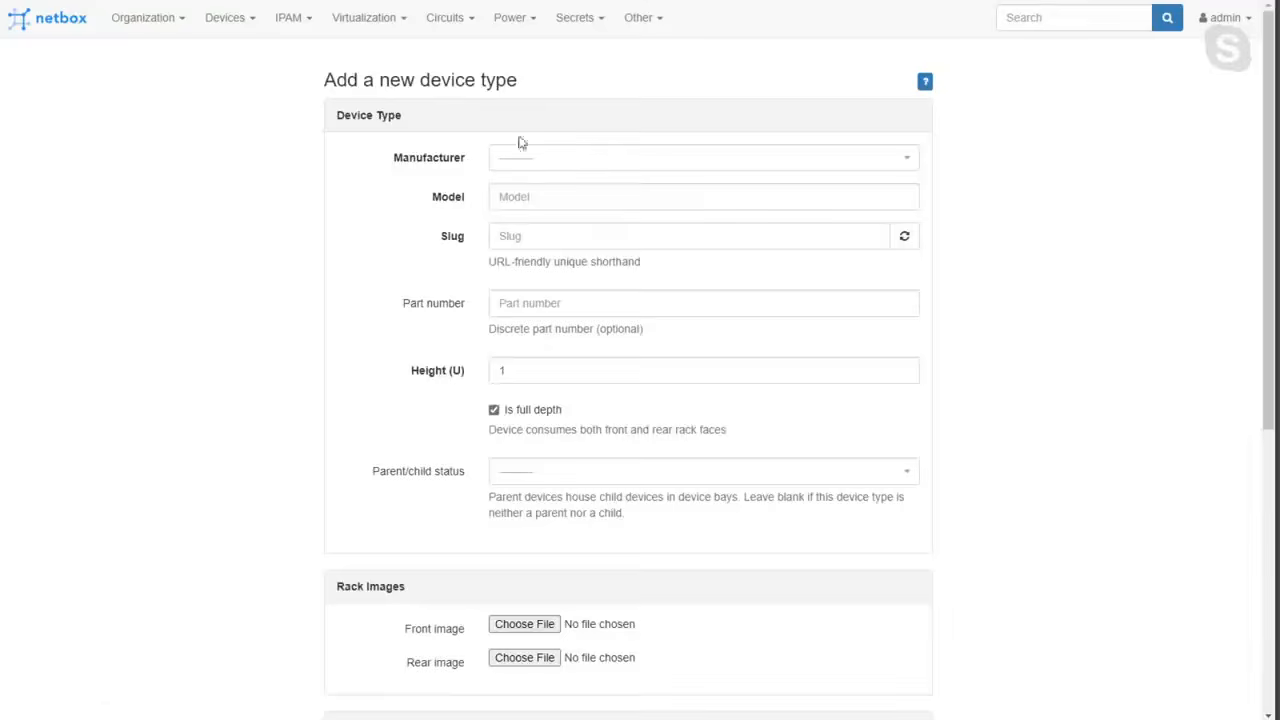
pyautogui.click(521, 158)
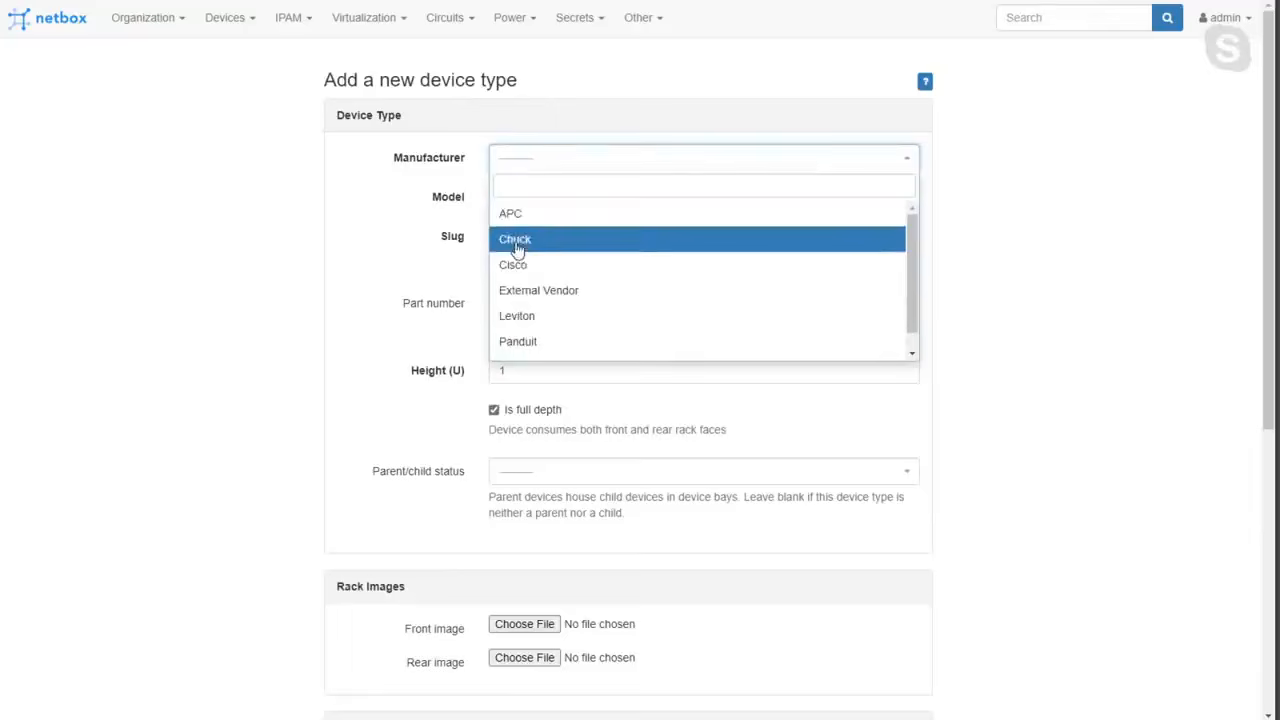
pyautogui.click(513, 266)
pyautogui.click(552, 196)
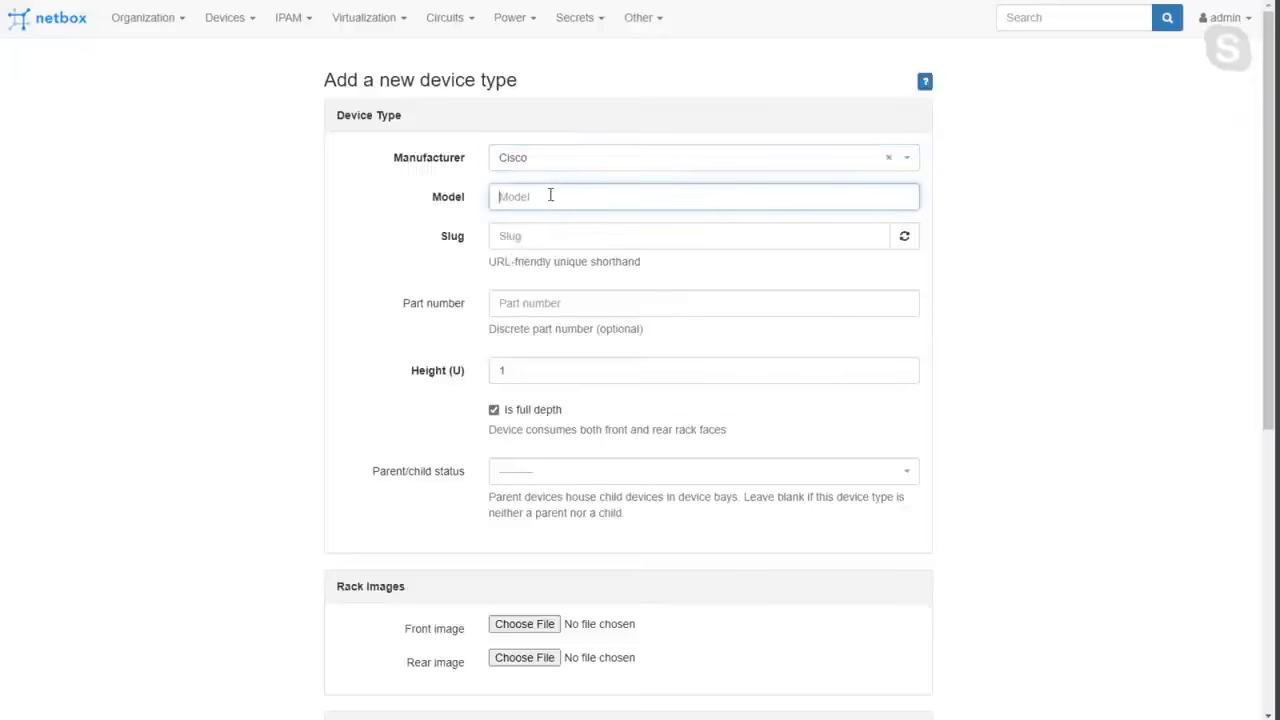
pyautogui.write('Cisco')
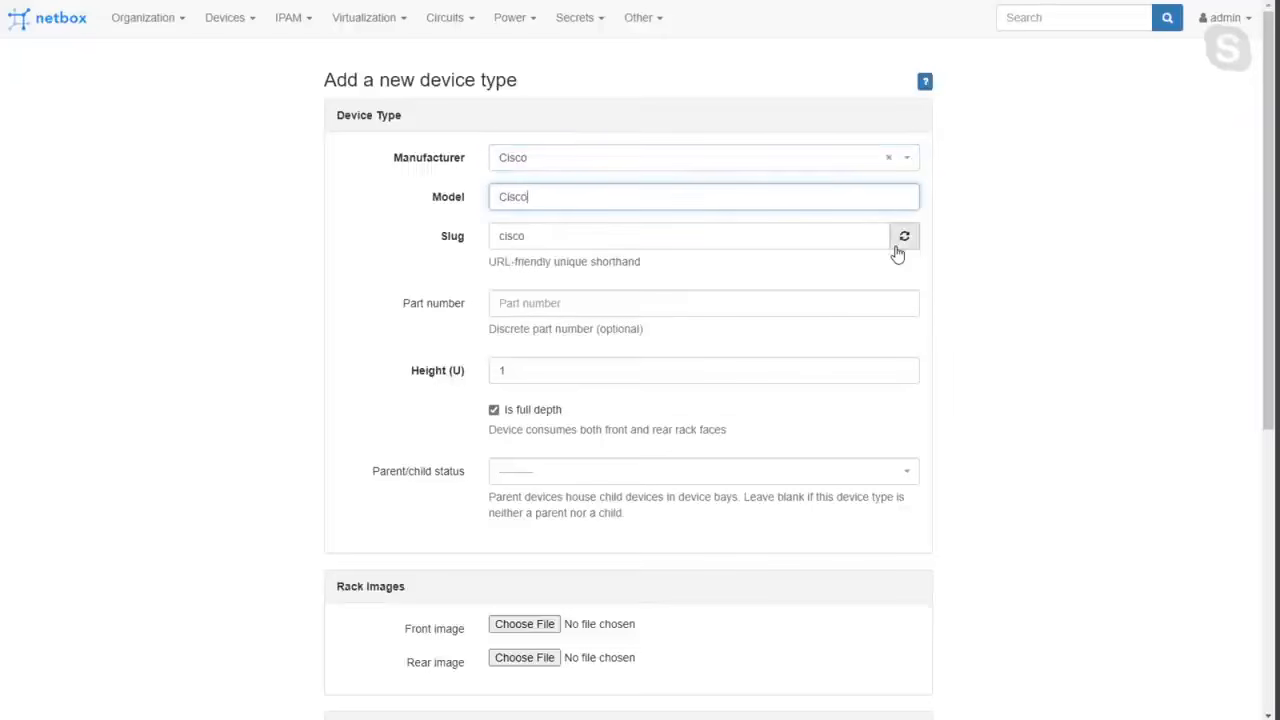
pyautogui.write(' 2801')
pyautogui.click(1155, 363)
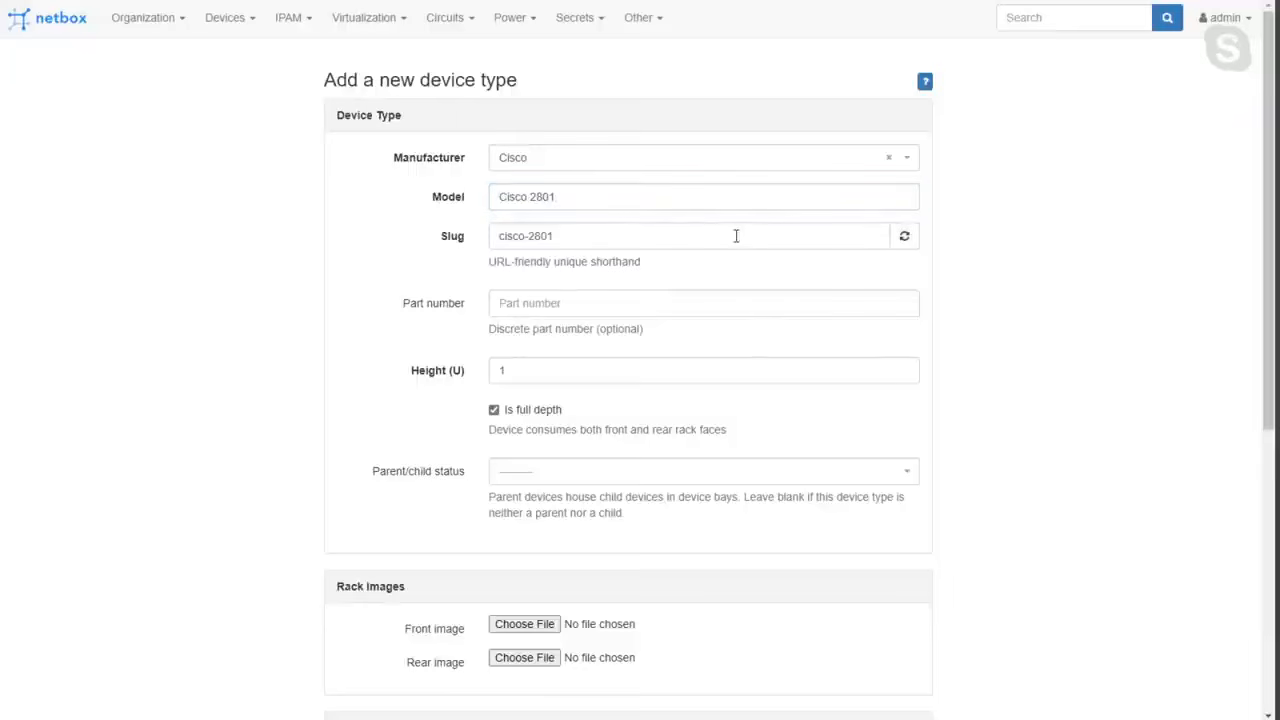
# Enter CSCO2801 as the Cisco 2801 device type's part number and turn off its full depth option.
pyautogui.doubleClick(554, 195)
pyautogui.click(552, 308)
pyautogui.write('CI')
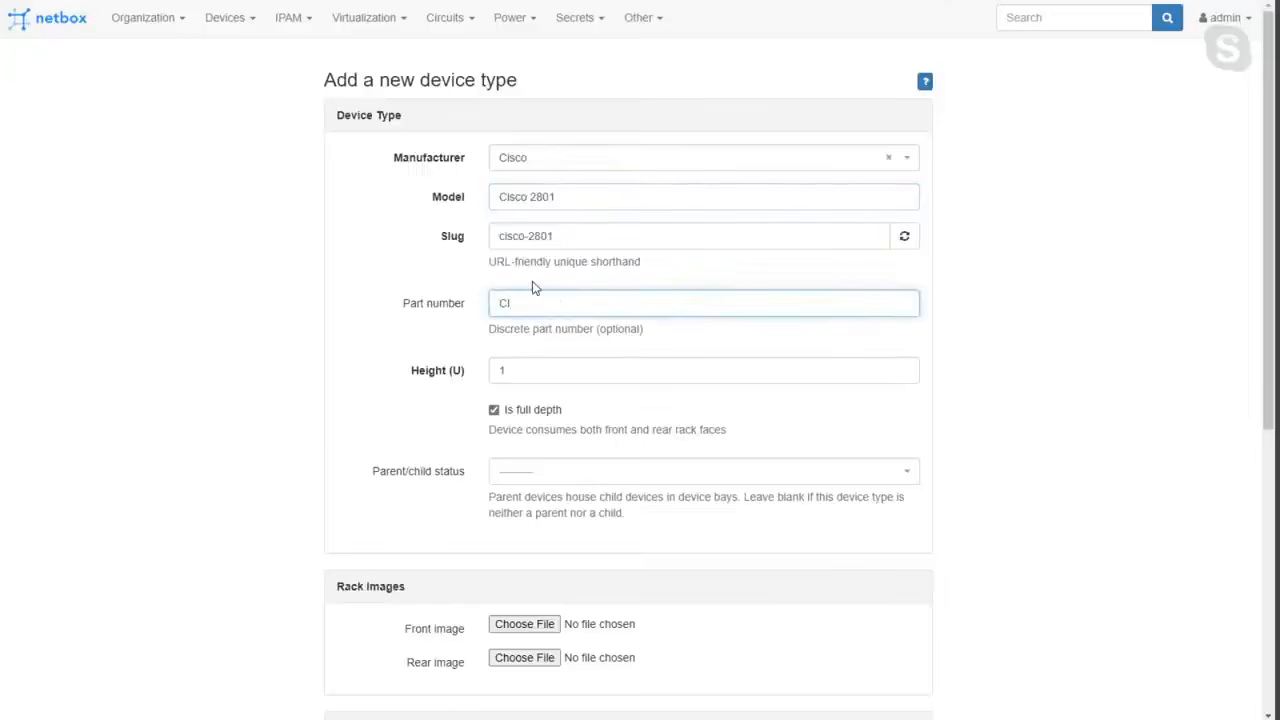
pyautogui.write('SCO2801')
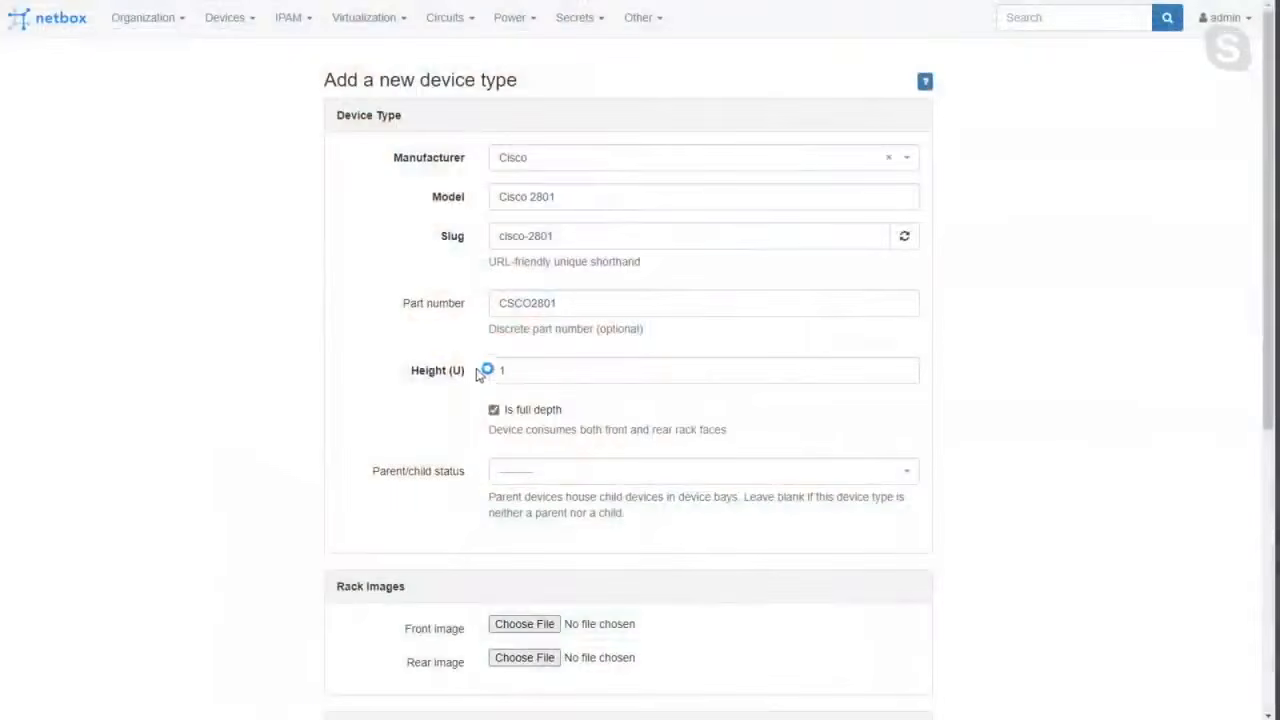
pyautogui.click(525, 374)
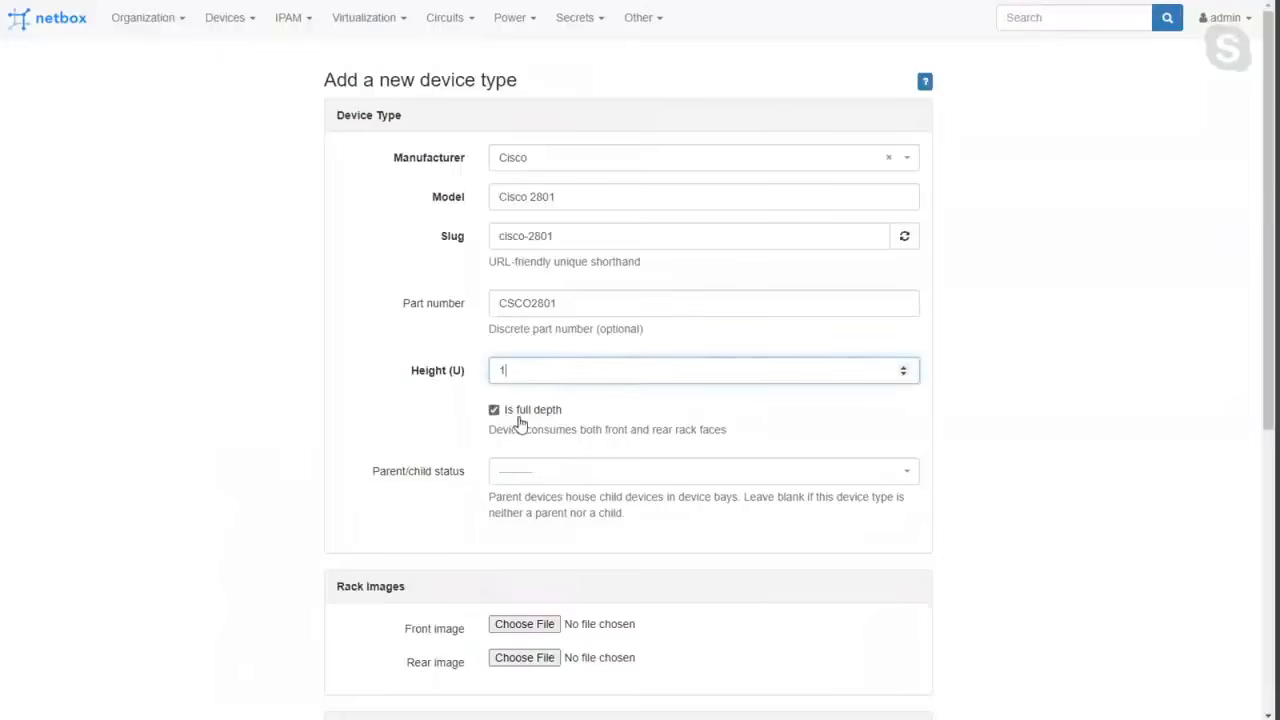
pyautogui.click(500, 415)
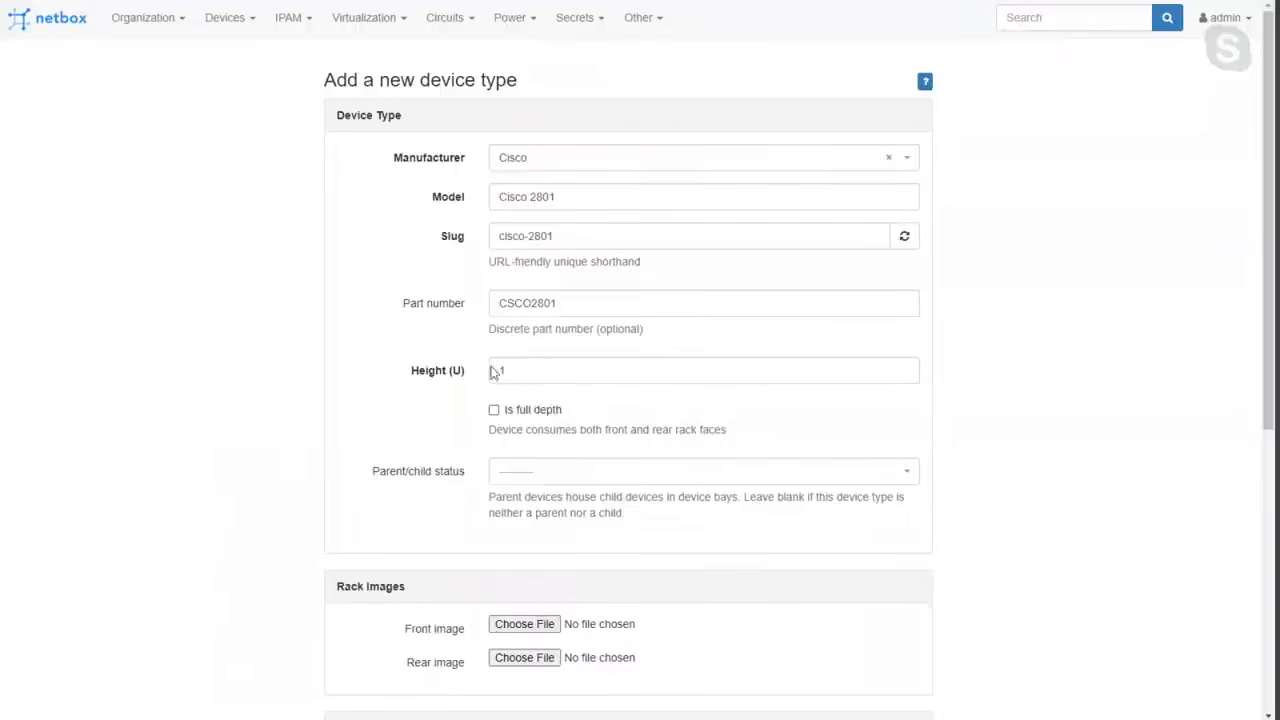
# Leave the parent/child status, rack images, tags and comments empty and create the device type.
pyautogui.click(521, 462)
pyautogui.click(515, 478)
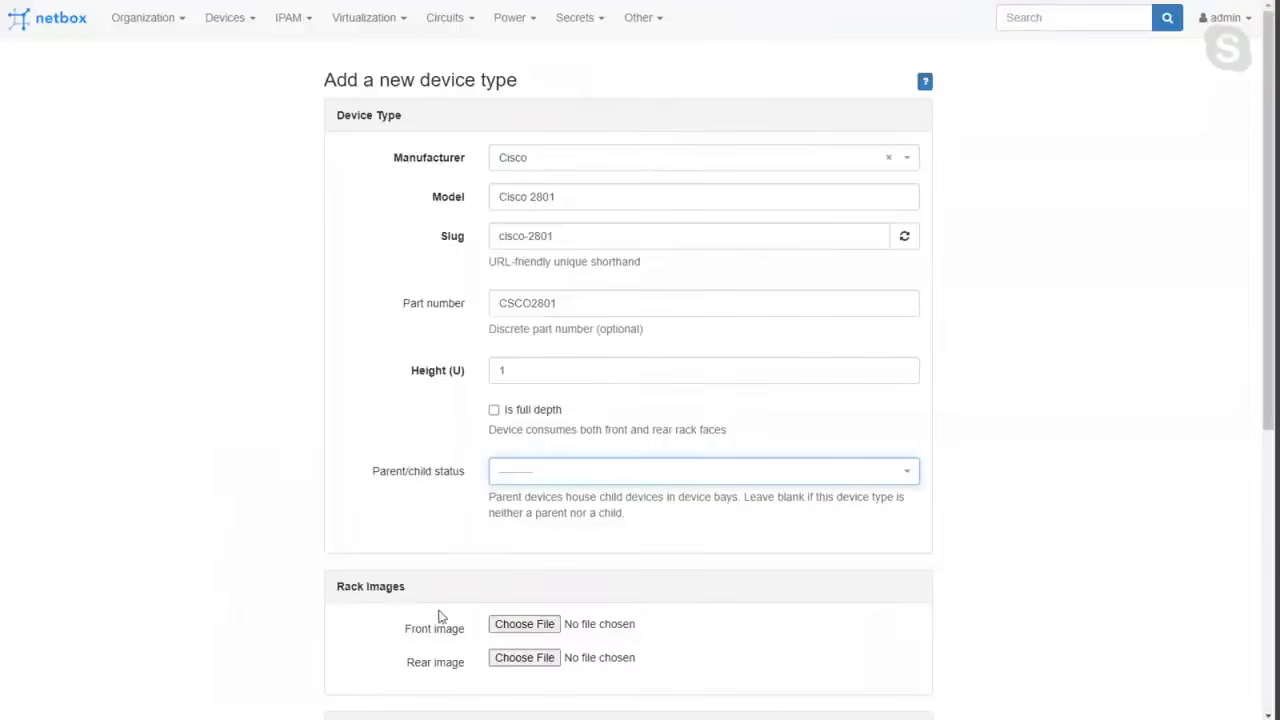
pyautogui.scroll(-1, 380, 551)
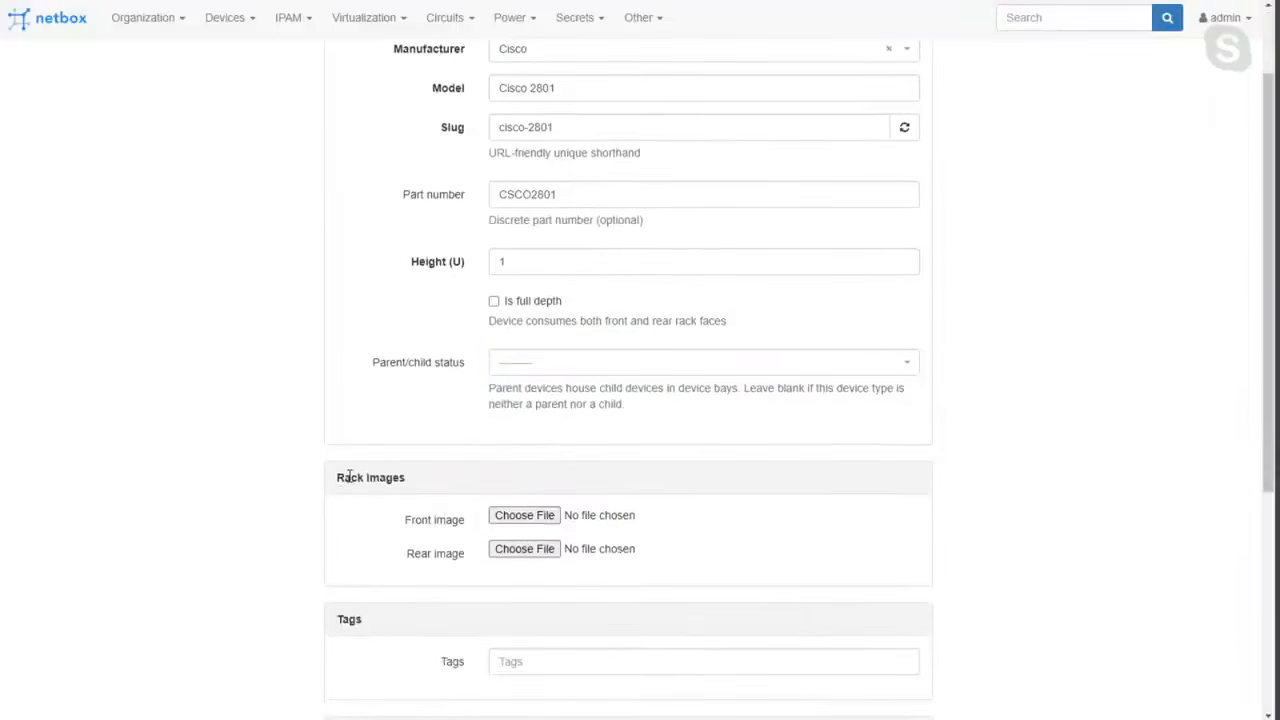
pyautogui.moveTo(337, 477); pyautogui.dragTo(406, 479)
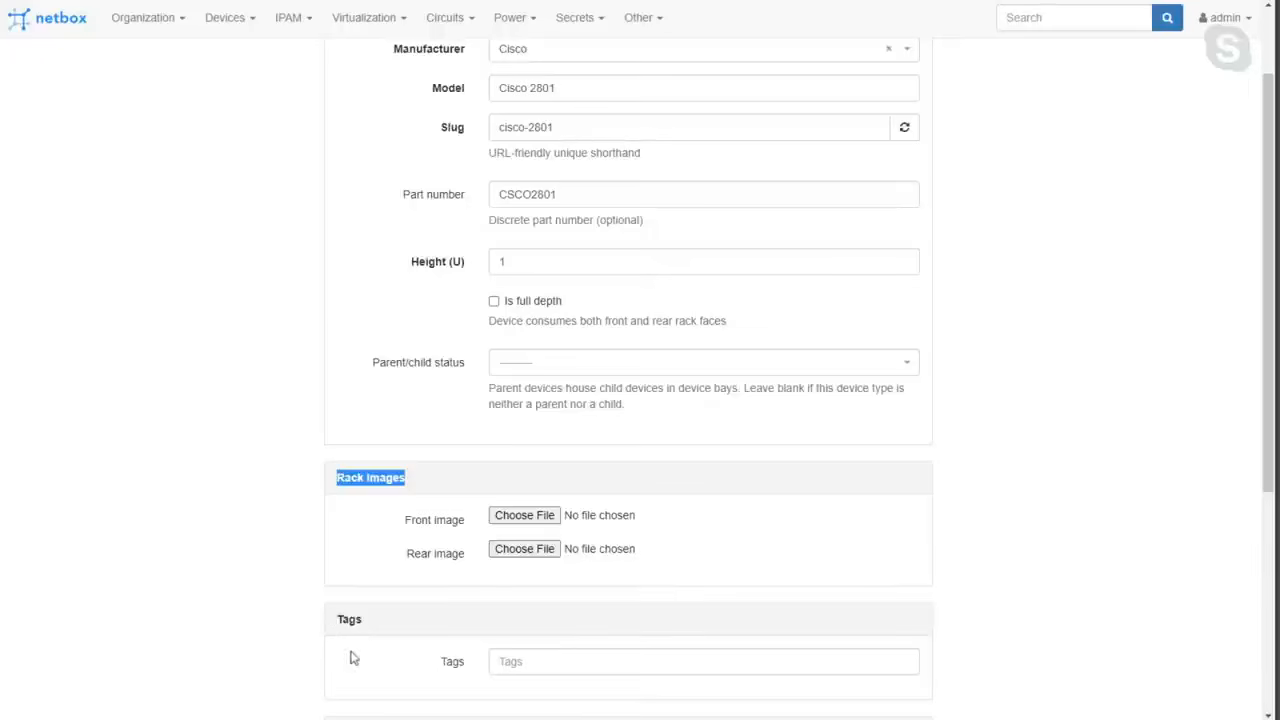
pyautogui.scroll(-4, 625, 535)
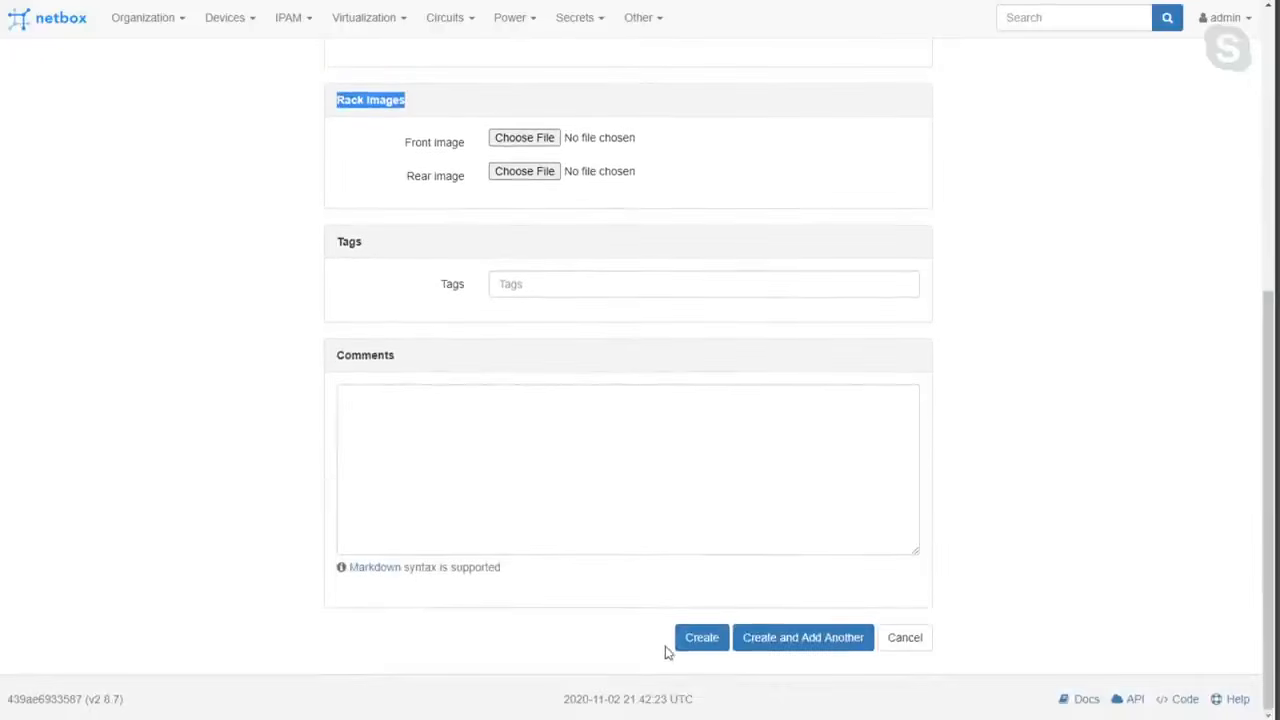
pyautogui.click(700, 645)
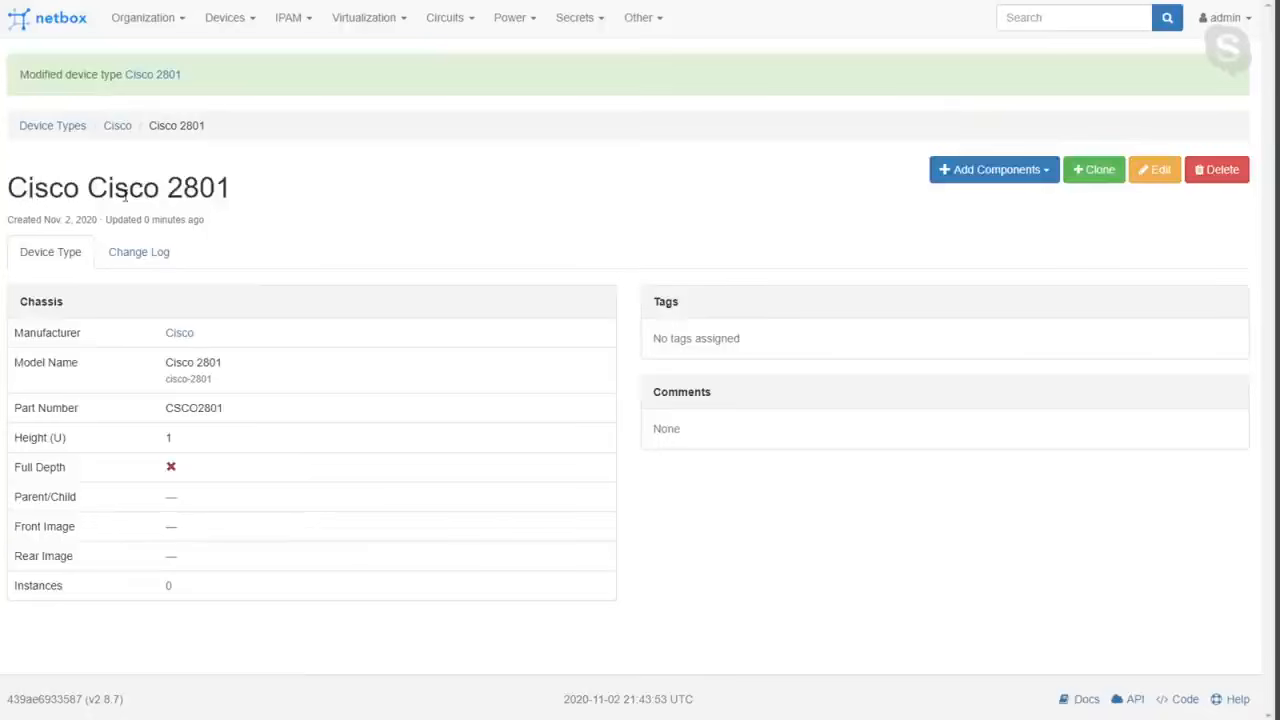
# Examine how the device type's title combines the manufacturer with the model name.
pyautogui.doubleClick(216, 186)
pyautogui.doubleClick(104, 186)
pyautogui.doubleClick(42, 190)
pyautogui.doubleClick(134, 186)
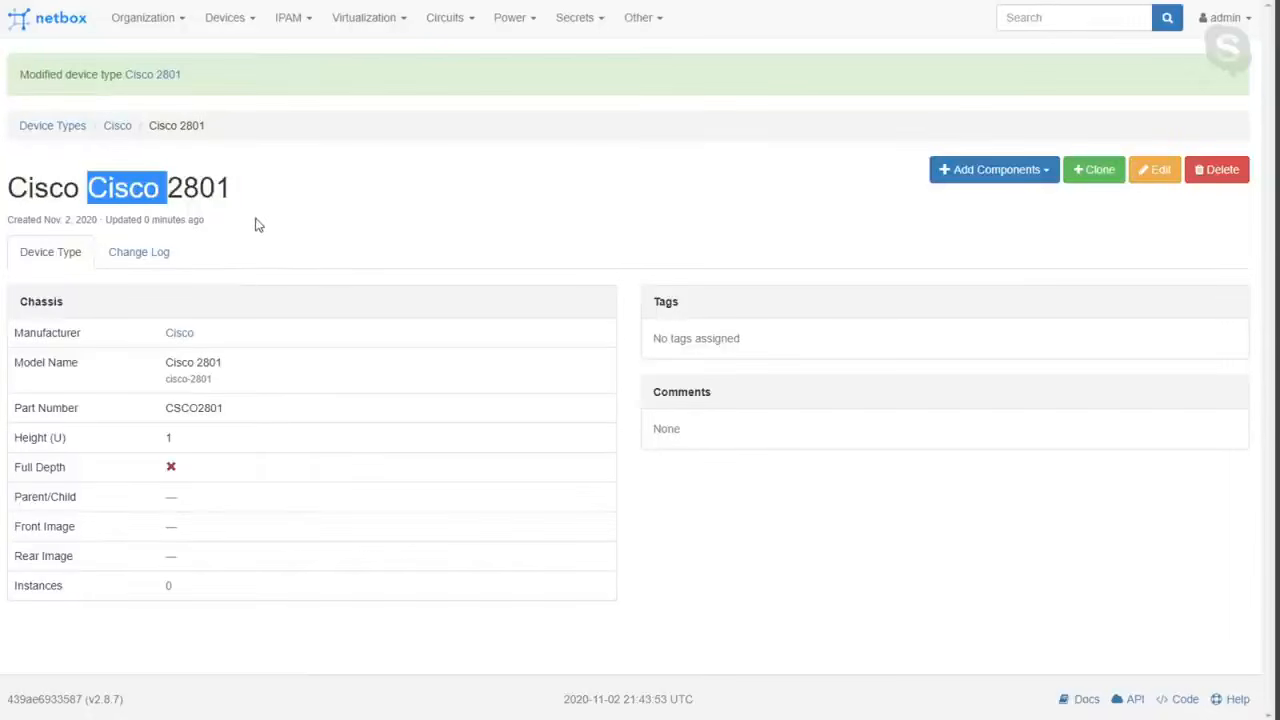
pyautogui.doubleClick(63, 196)
pyautogui.doubleClick(121, 196)
pyautogui.doubleClick(208, 190)
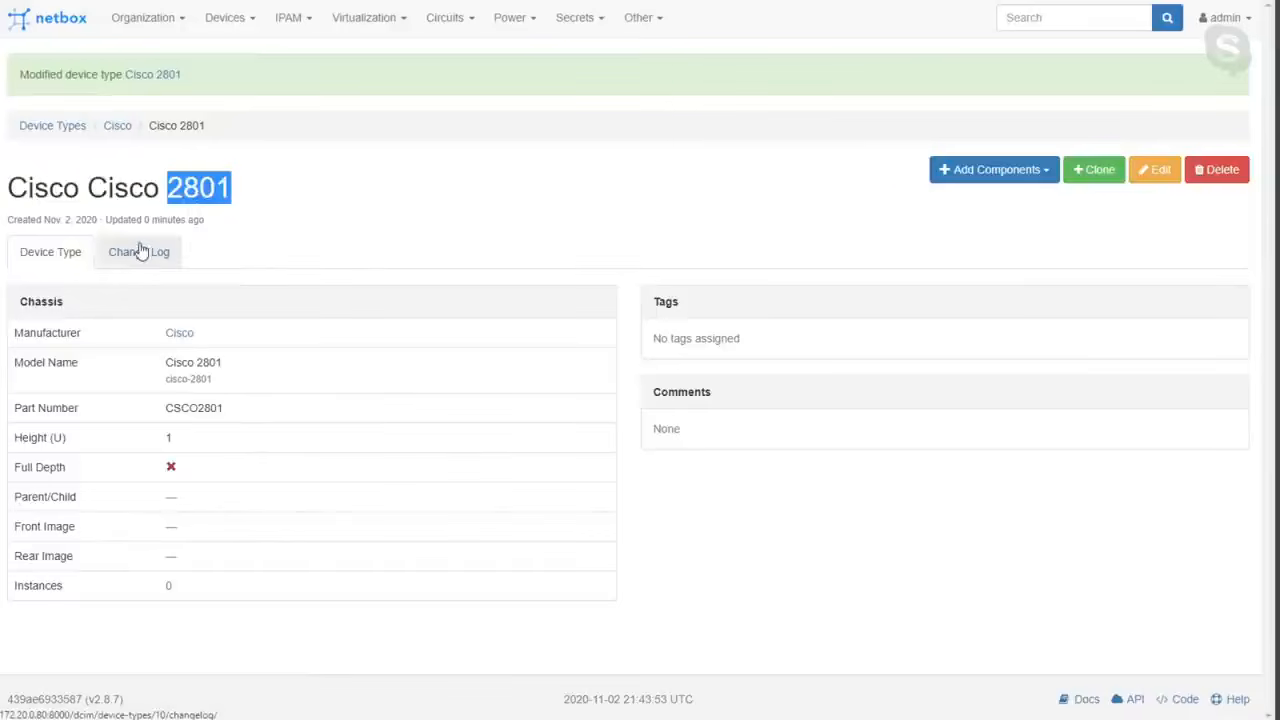
pyautogui.click(412, 214)
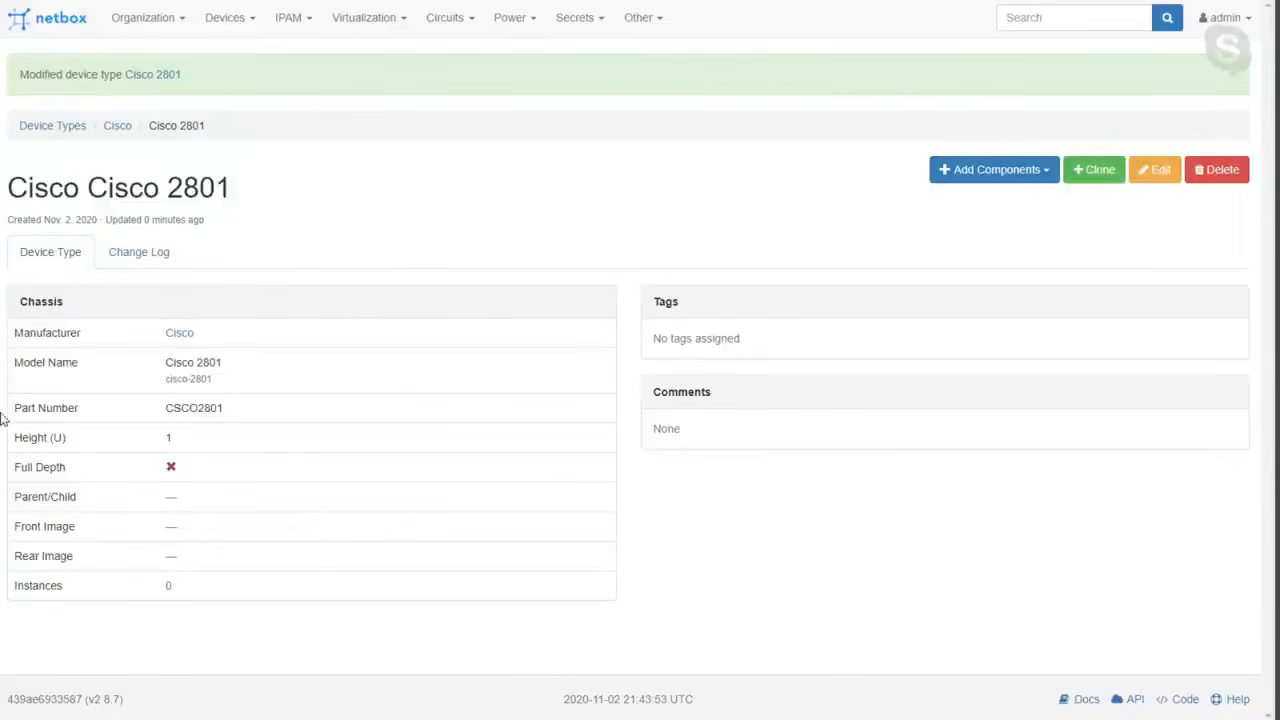
# Start a new console port template named CON0 for the Cisco 2801 device type.
pyautogui.click(969, 171)
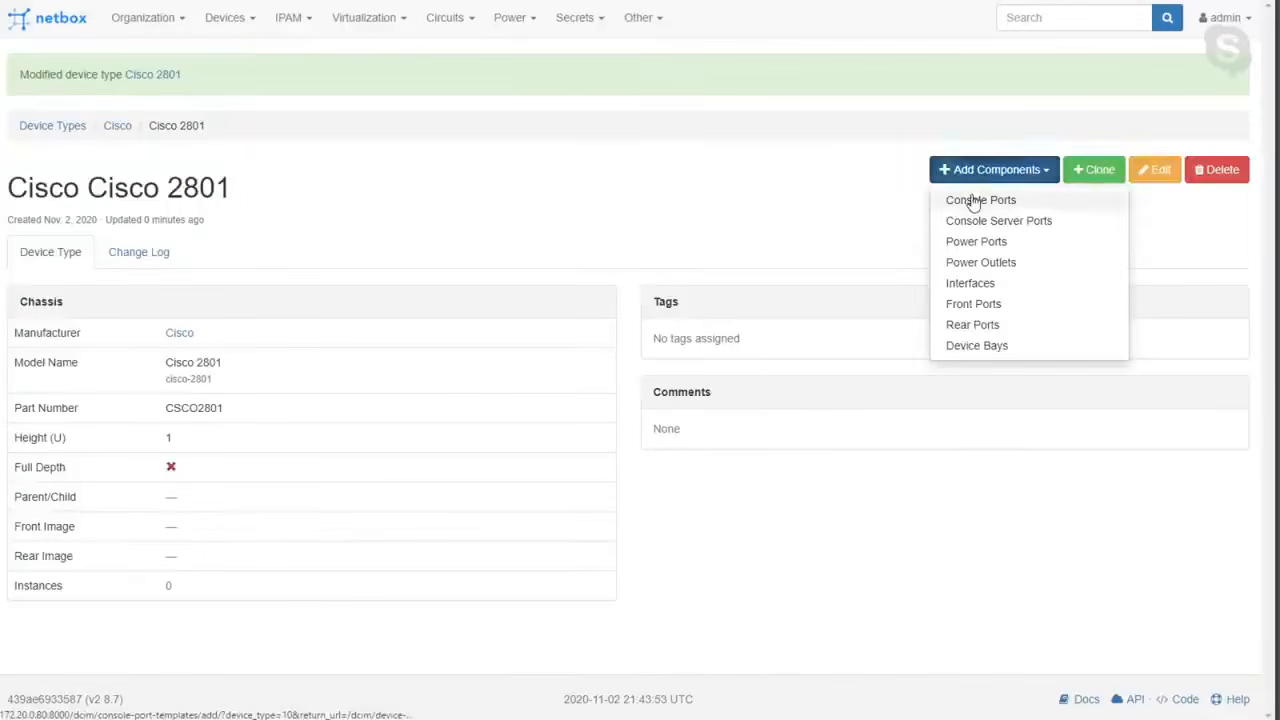
pyautogui.click(968, 200)
pyautogui.click(546, 194)
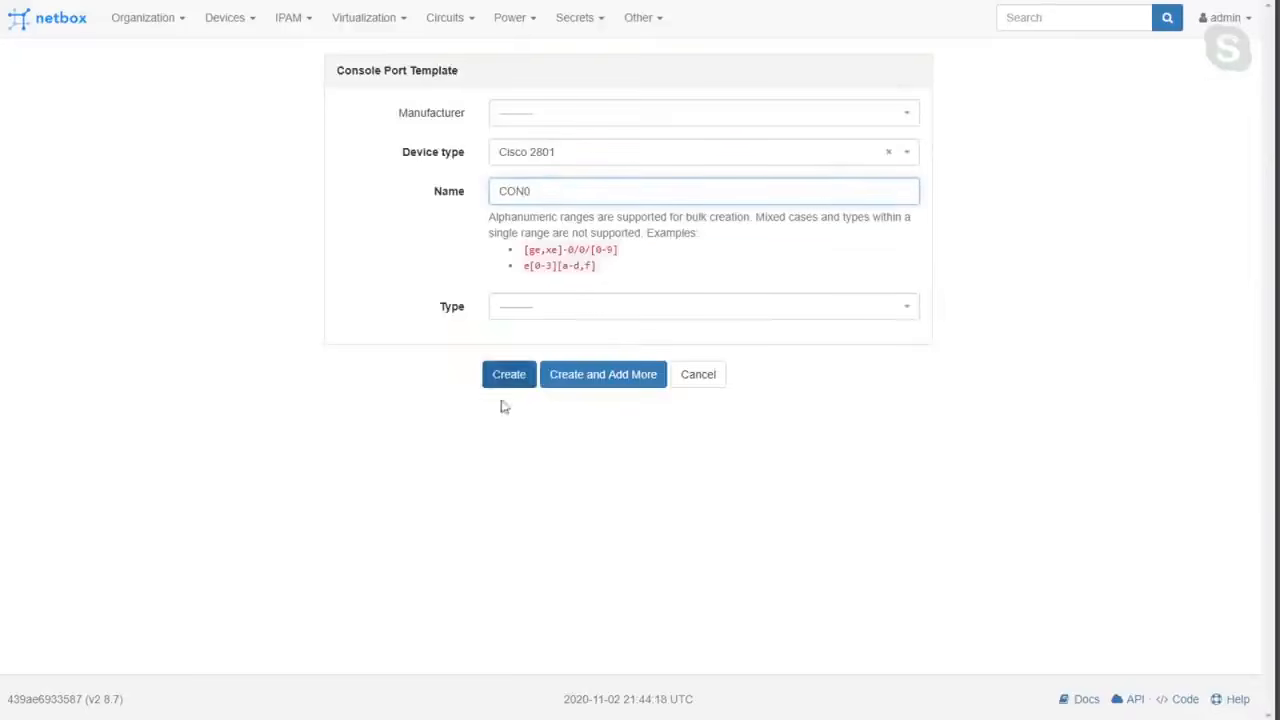
# Set the console port's type to RJ-45 and create it.
pyautogui.click(528, 314)
pyautogui.click(528, 383)
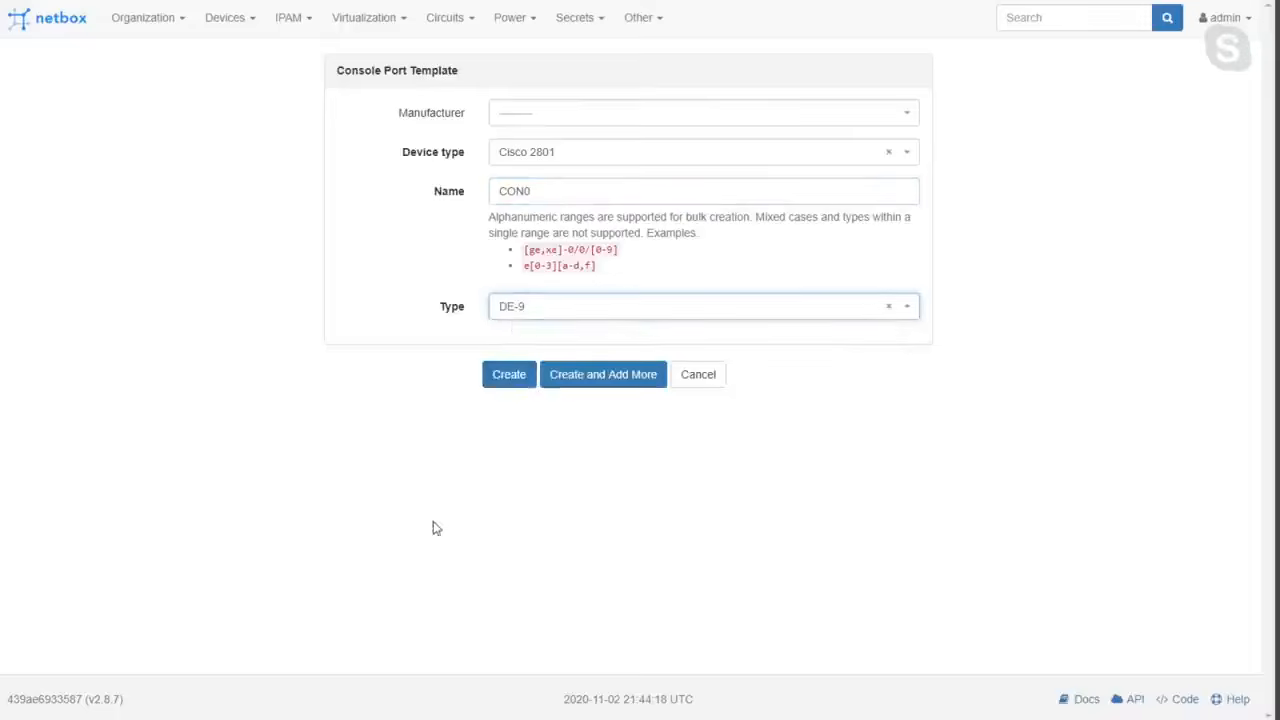
pyautogui.click(510, 317)
pyautogui.scroll(-1, 519, 421)
pyautogui.scroll(-3, 519, 421)
pyautogui.scroll(3, 519, 421)
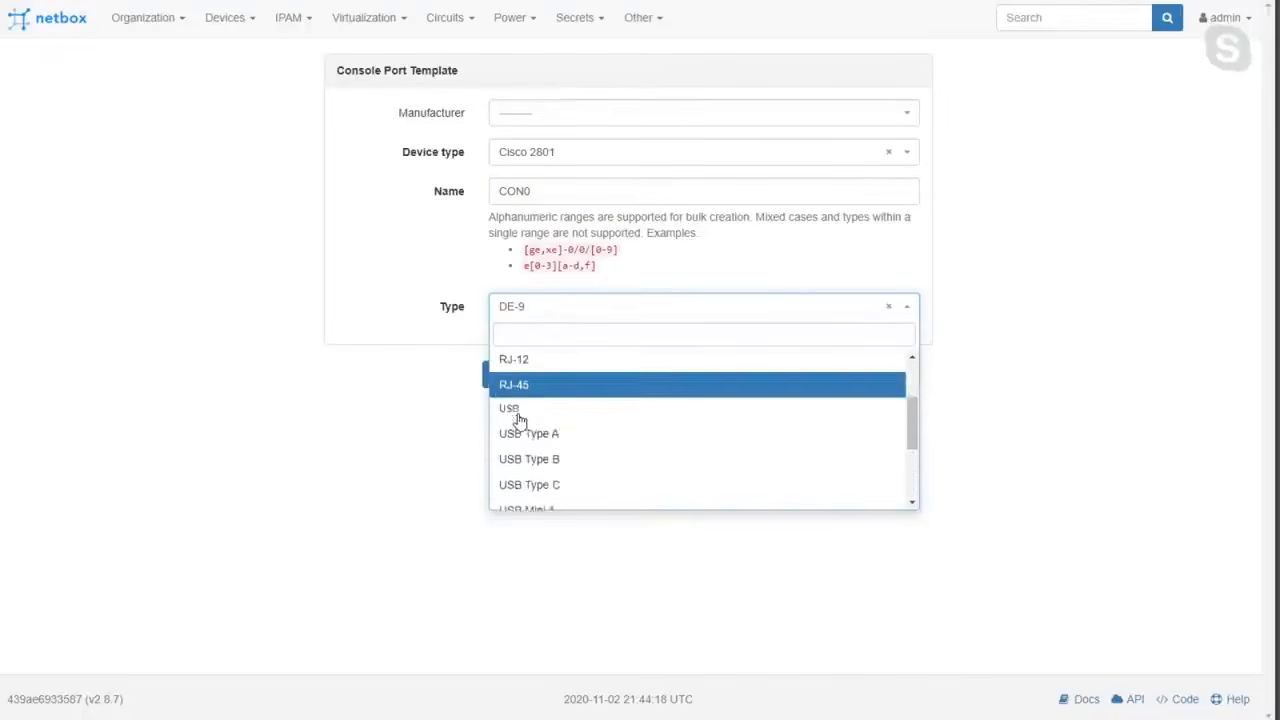
pyautogui.scroll(2, 518, 422)
pyautogui.scroll(-1, 518, 420)
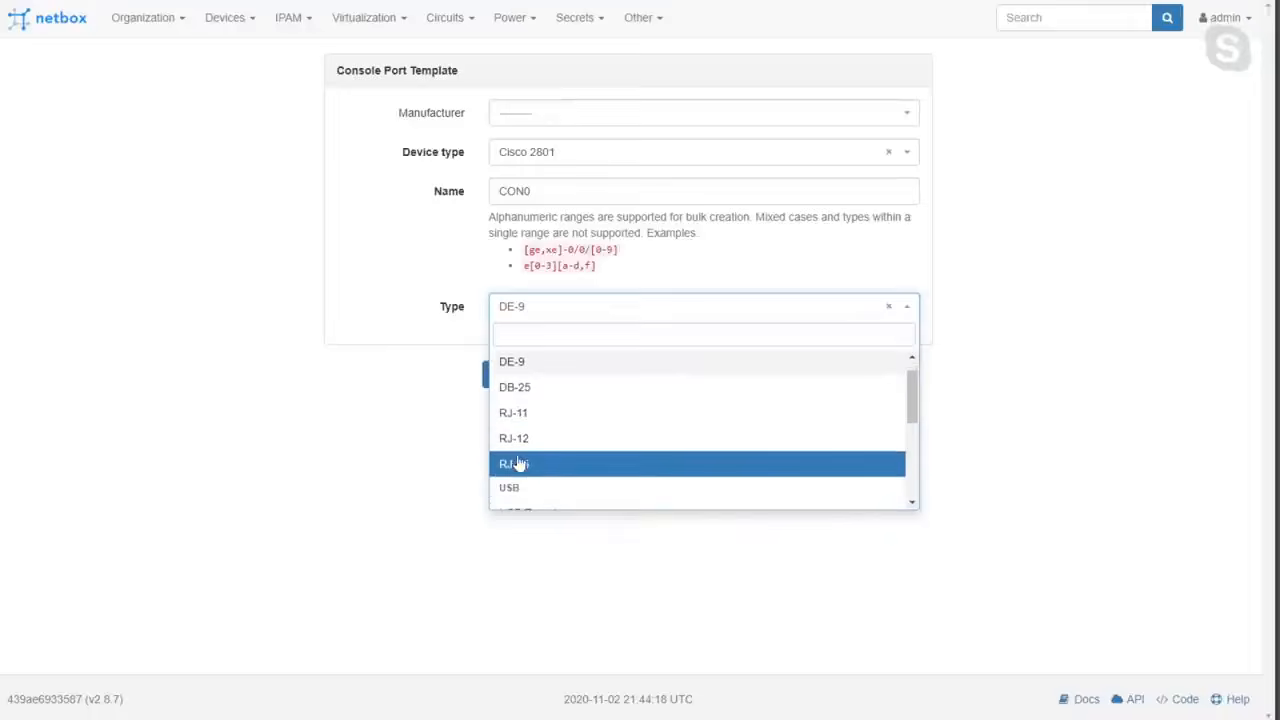
pyautogui.click(516, 464)
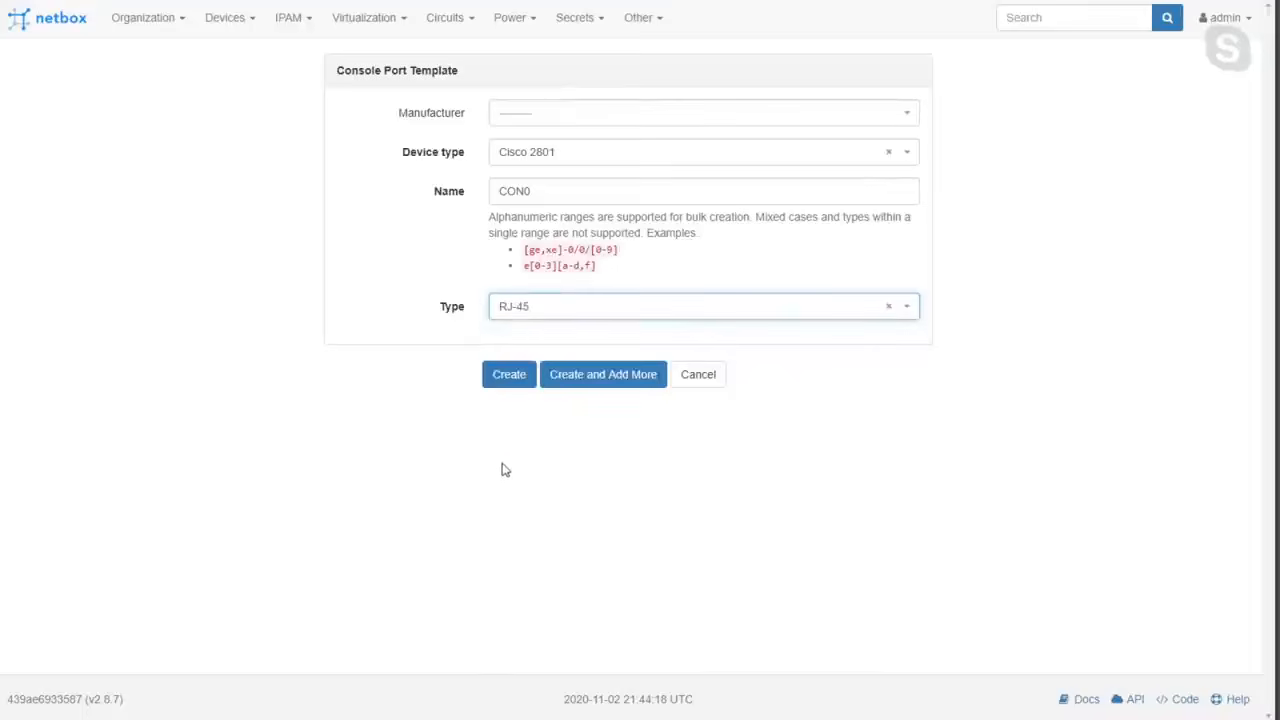
pyautogui.click(507, 376)
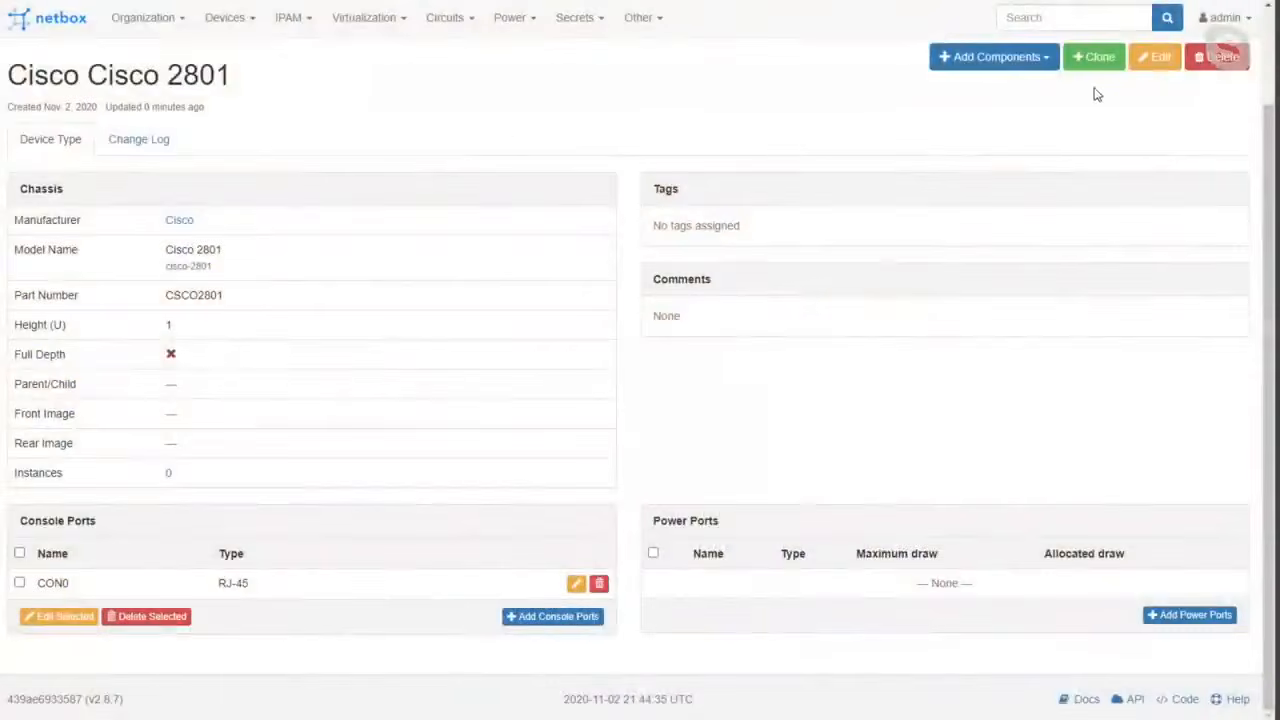
# Start power port templates for the Cisco 2801 named Plug[0-1] with the type NEMA 1-15P.
pyautogui.click(1010, 58)
pyautogui.click(990, 133)
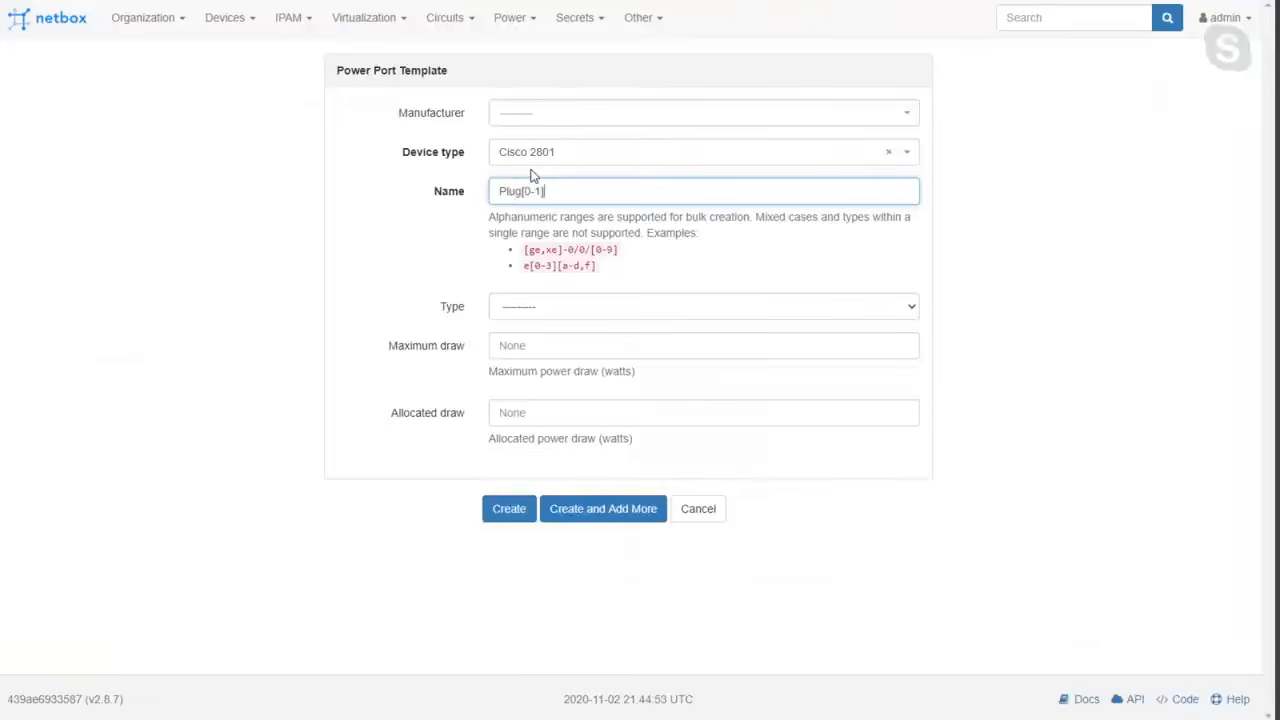
pyautogui.click(549, 316)
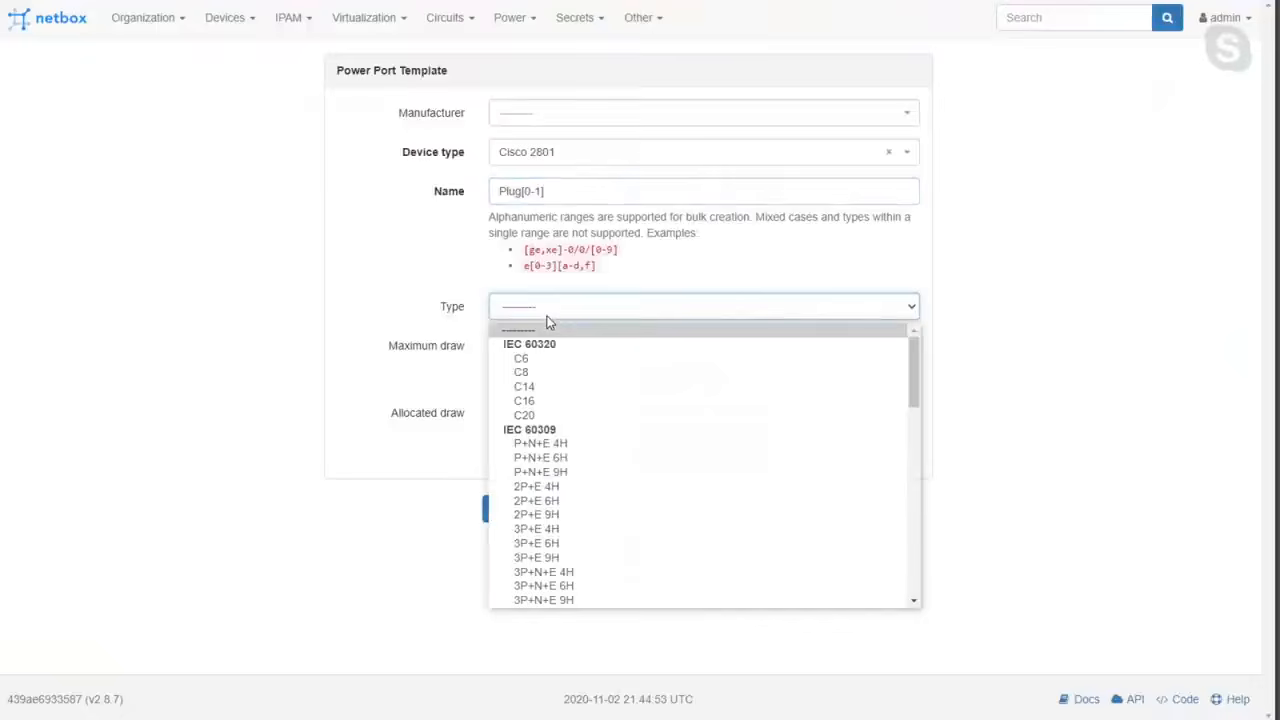
pyautogui.scroll(-5, 548, 322)
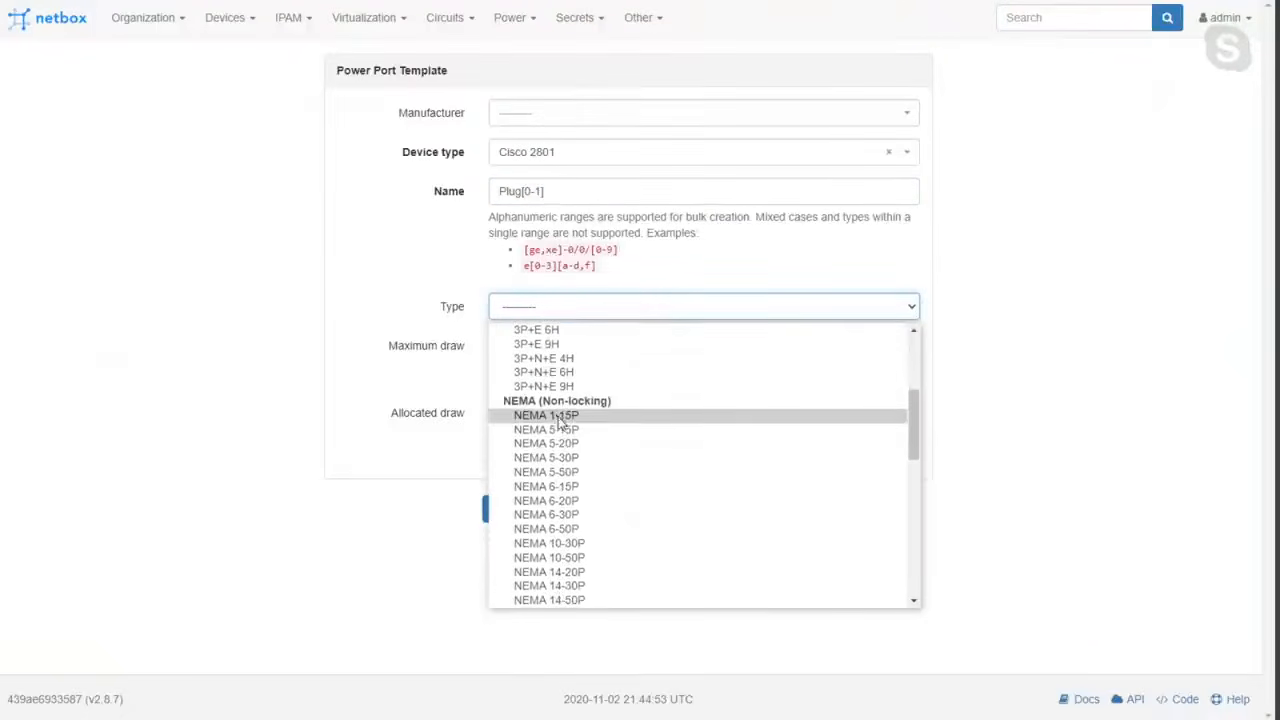
pyautogui.click(577, 420)
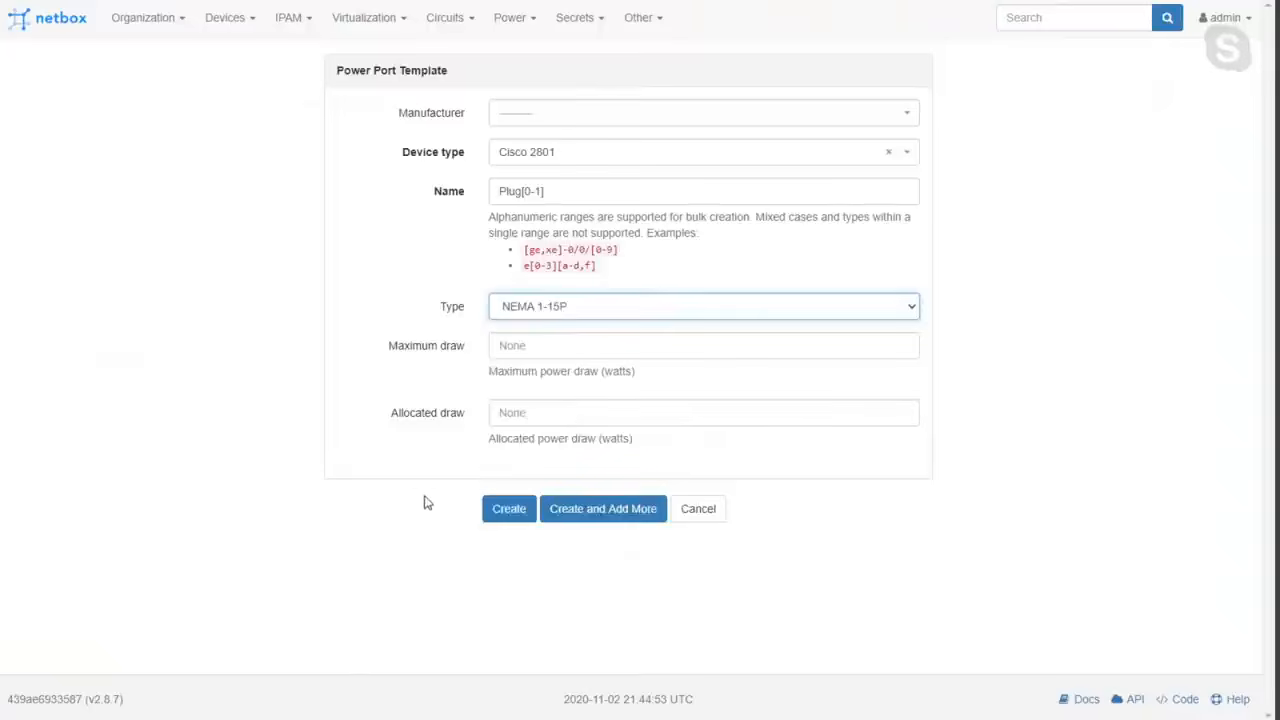
# Leave the maximum and allocated draw empty, create the power ports and check them on the device type's page.
pyautogui.doubleClick(451, 355)
pyautogui.click(547, 338)
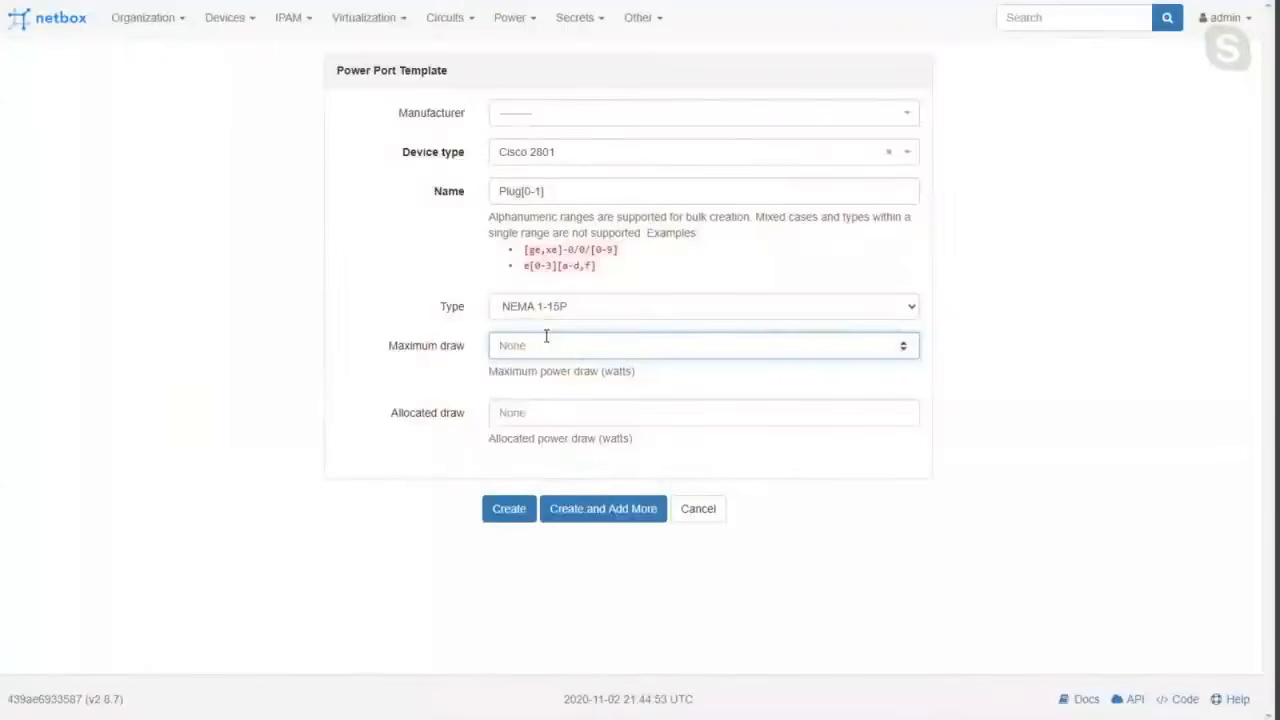
pyautogui.doubleClick(425, 413)
pyautogui.click(543, 410)
pyautogui.tripleClick(401, 347)
pyautogui.click(541, 369)
pyautogui.click(539, 356)
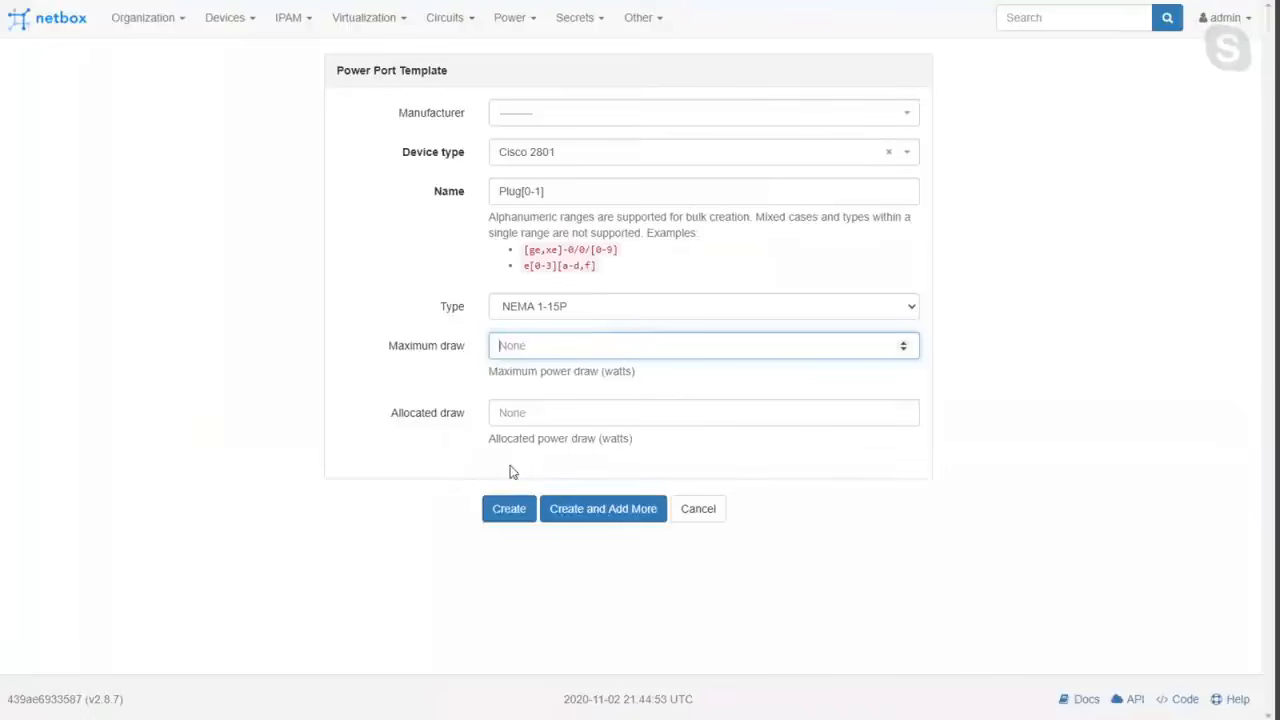
pyautogui.click(510, 518)
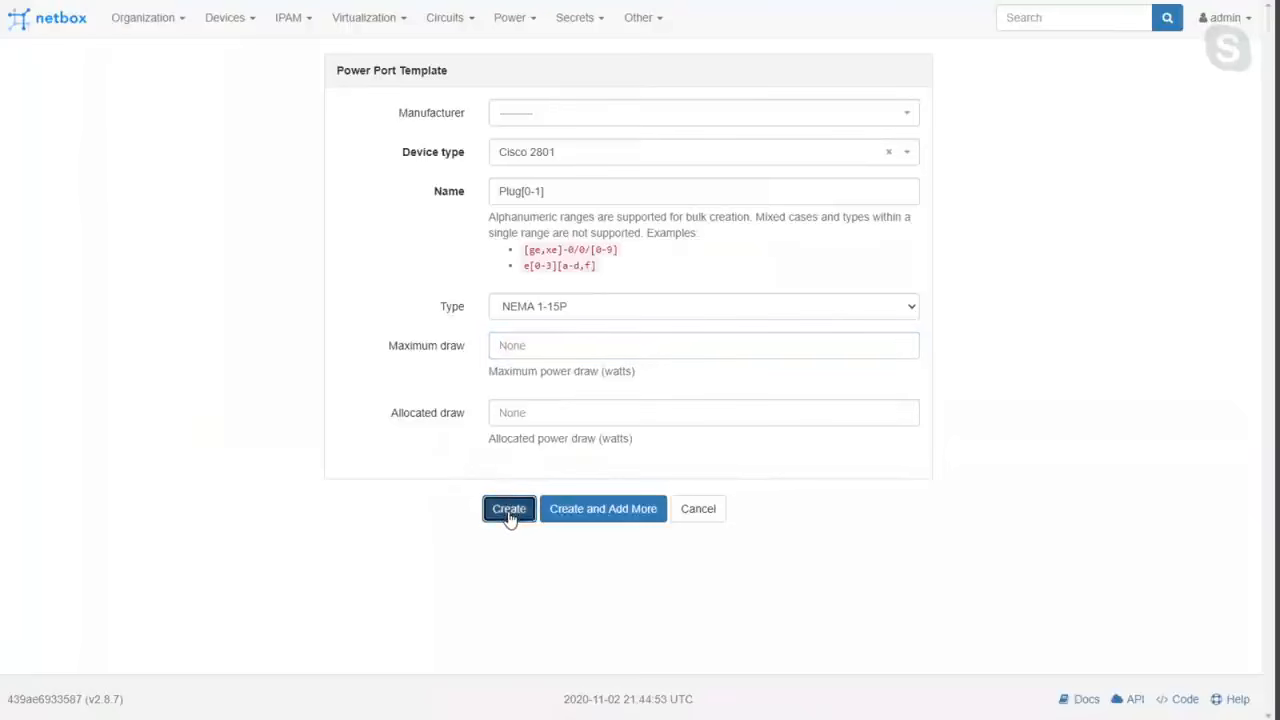
pyautogui.scroll(-3, 609, 486)
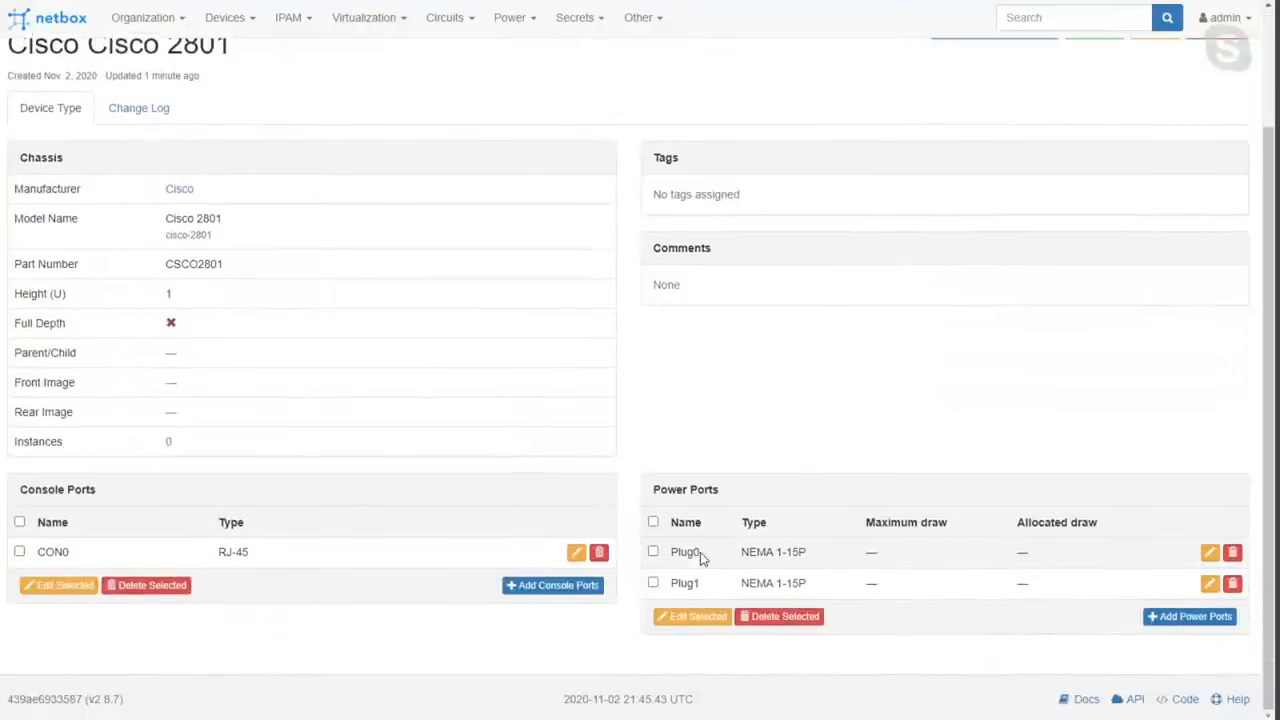
pyautogui.moveTo(706, 583); pyautogui.dragTo(655, 638)
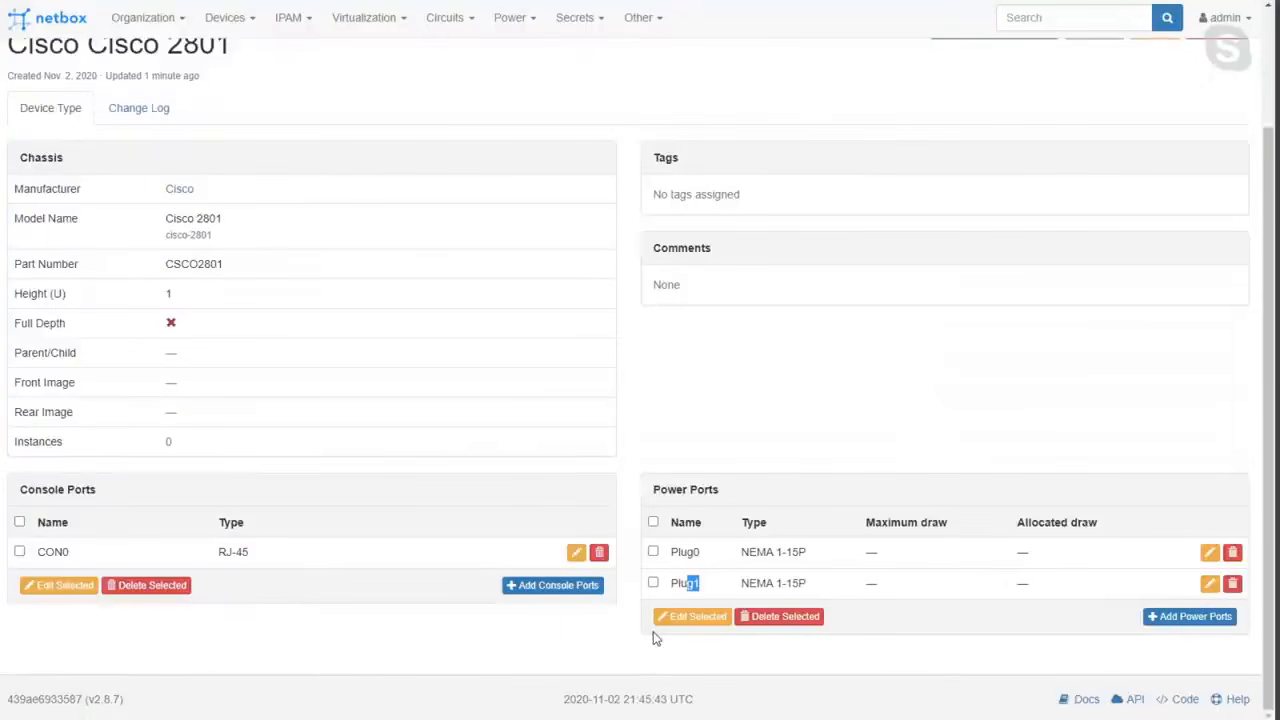
# Start interface templates for the Cisco 2801 using the name range GE0/[0-1].
pyautogui.scroll(2, 794, 300)
pyautogui.click(971, 171)
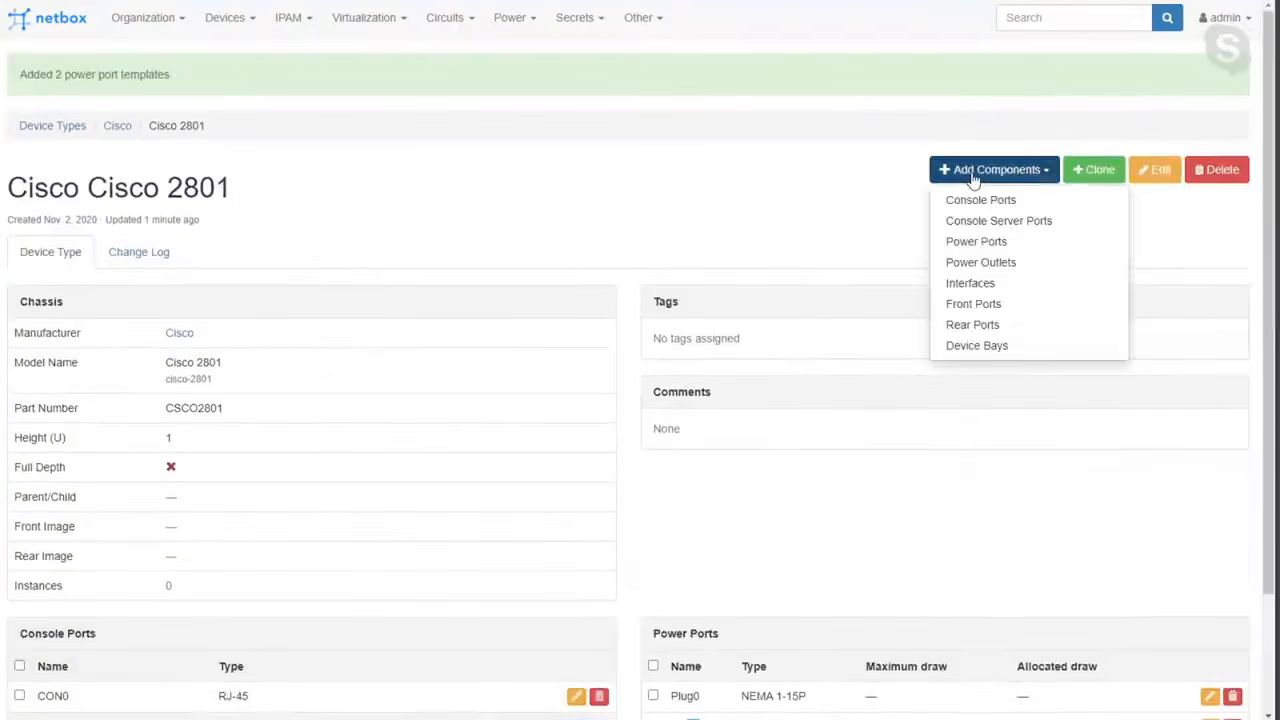
pyautogui.click(987, 285)
pyautogui.click(538, 190)
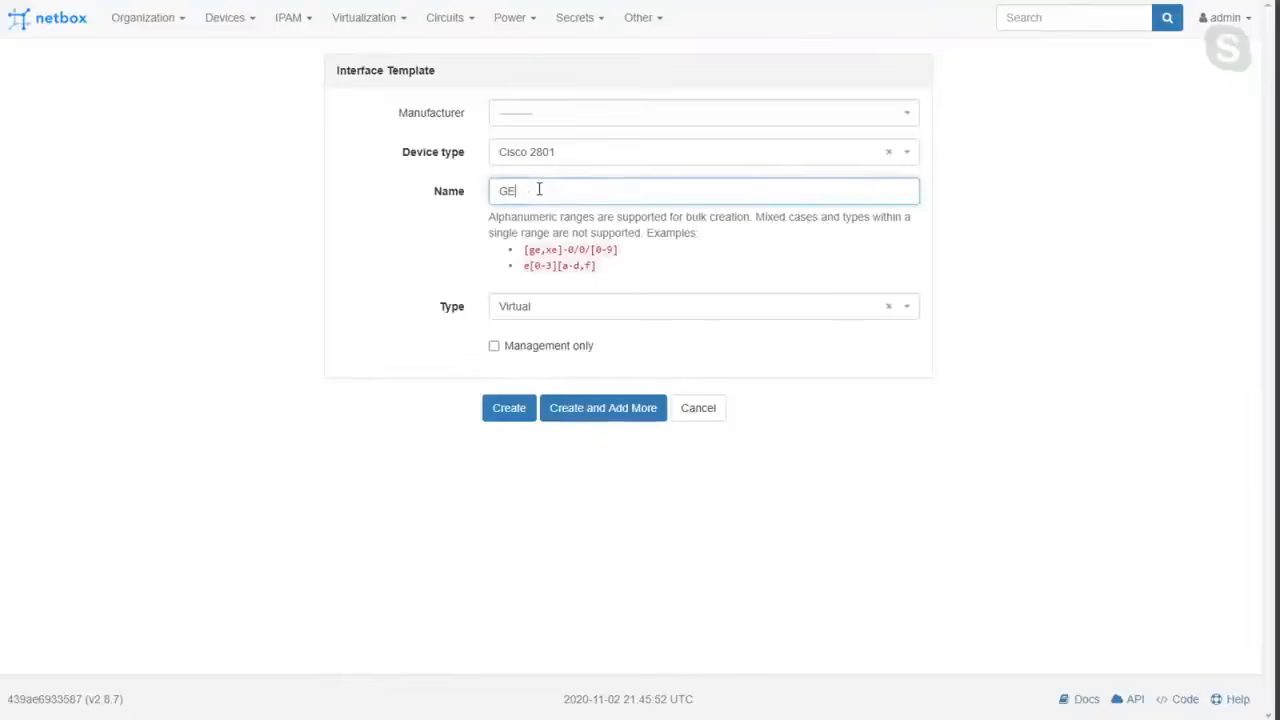
pyautogui.write('GE[0')
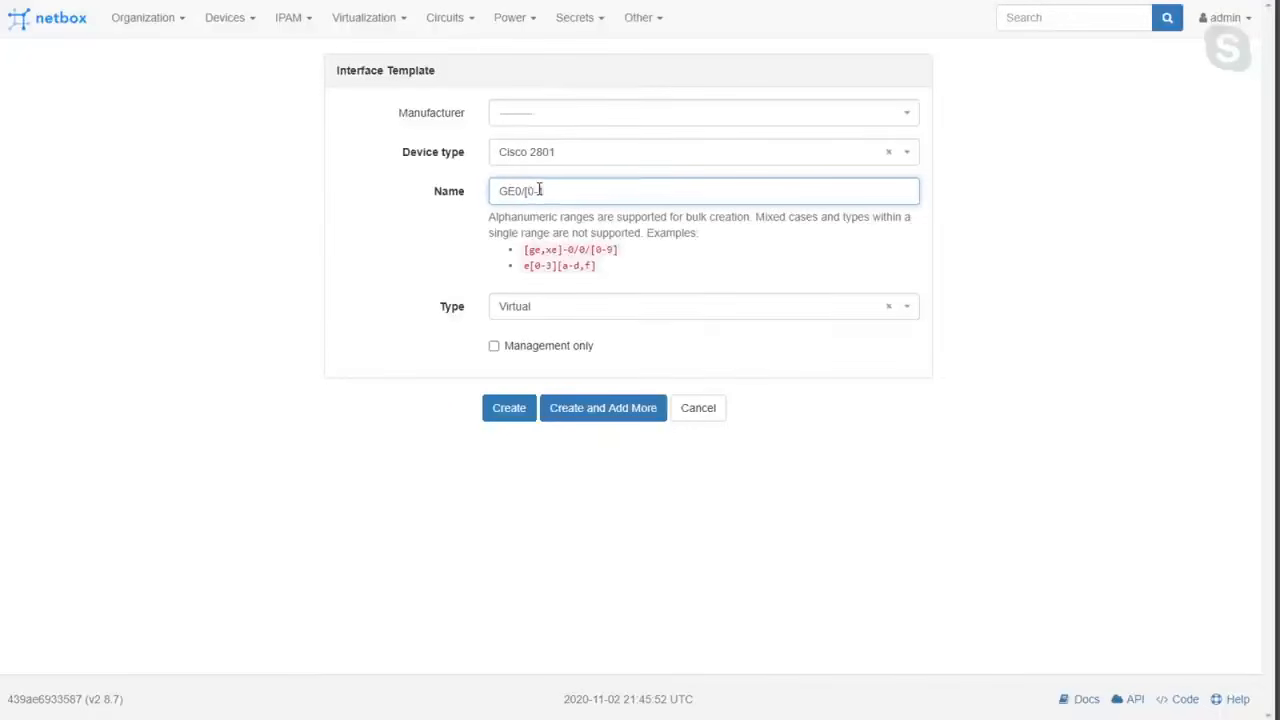
# Set the interface type of the GE0/[0-1] range to 1000BASE-T (1GE).
pyautogui.click(522, 304)
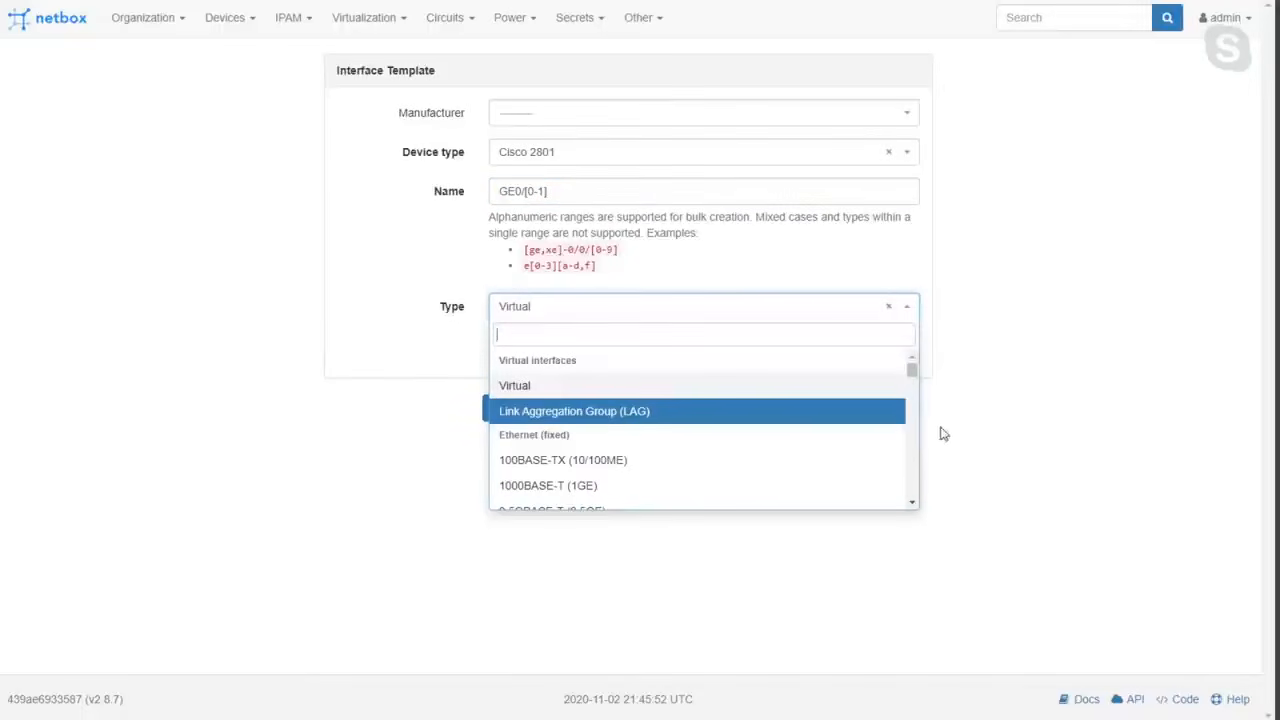
pyautogui.click(549, 196)
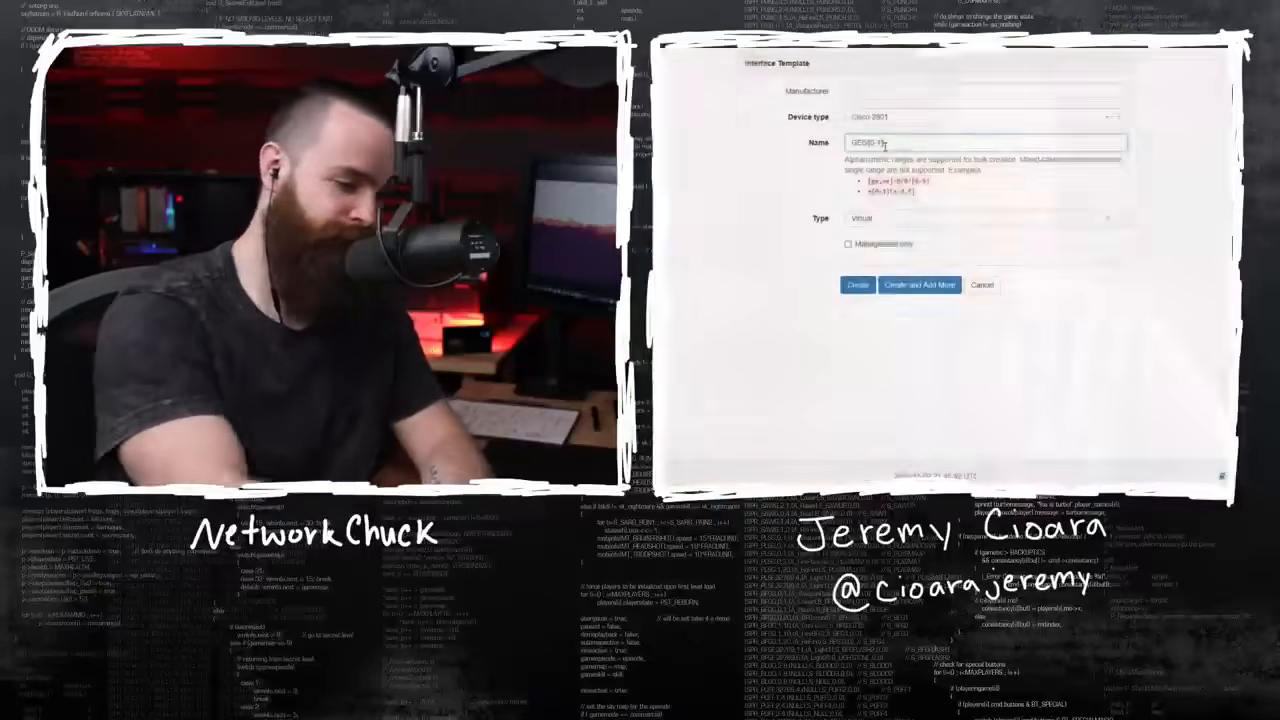
pyautogui.click(890, 219)
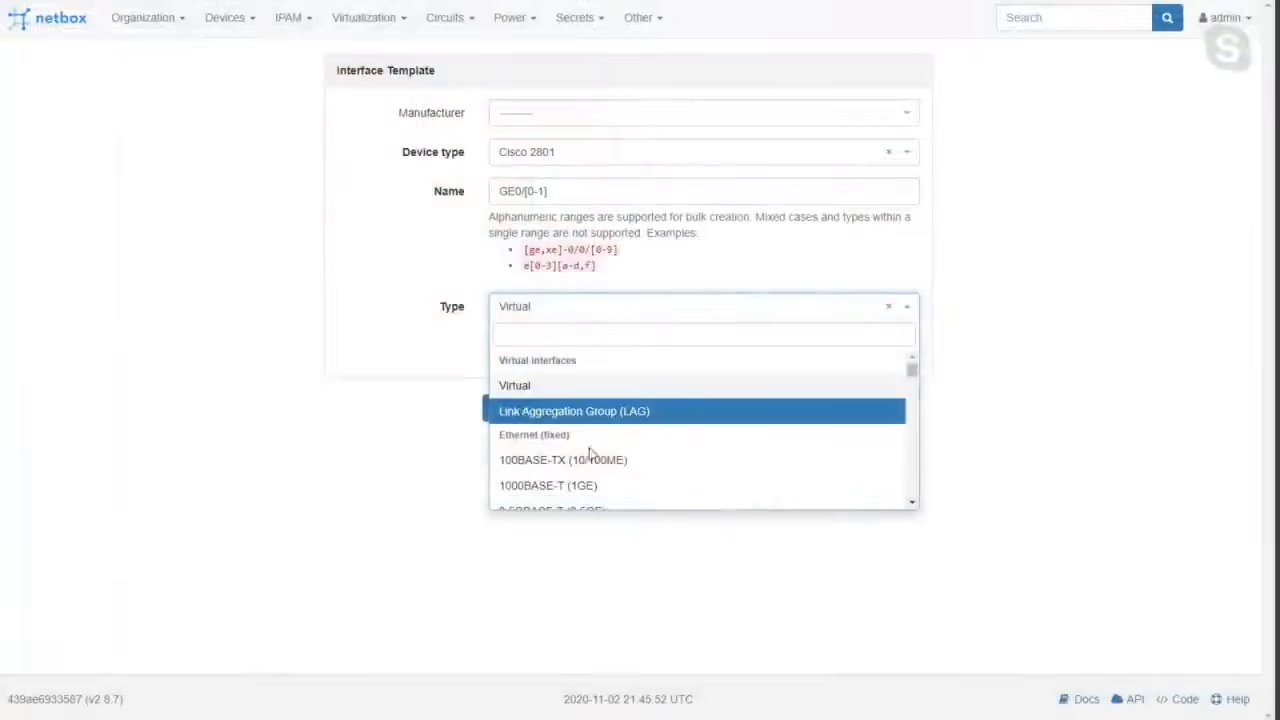
pyautogui.scroll(-2, 614, 486)
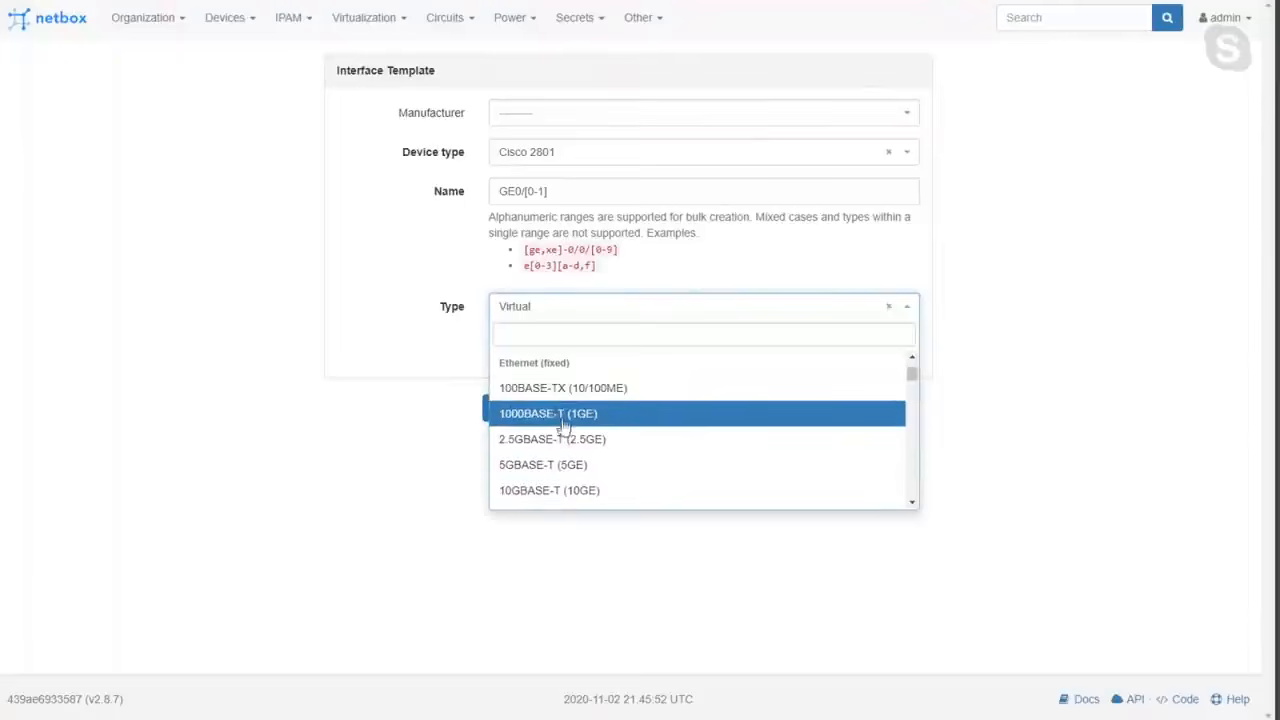
pyautogui.click(563, 422)
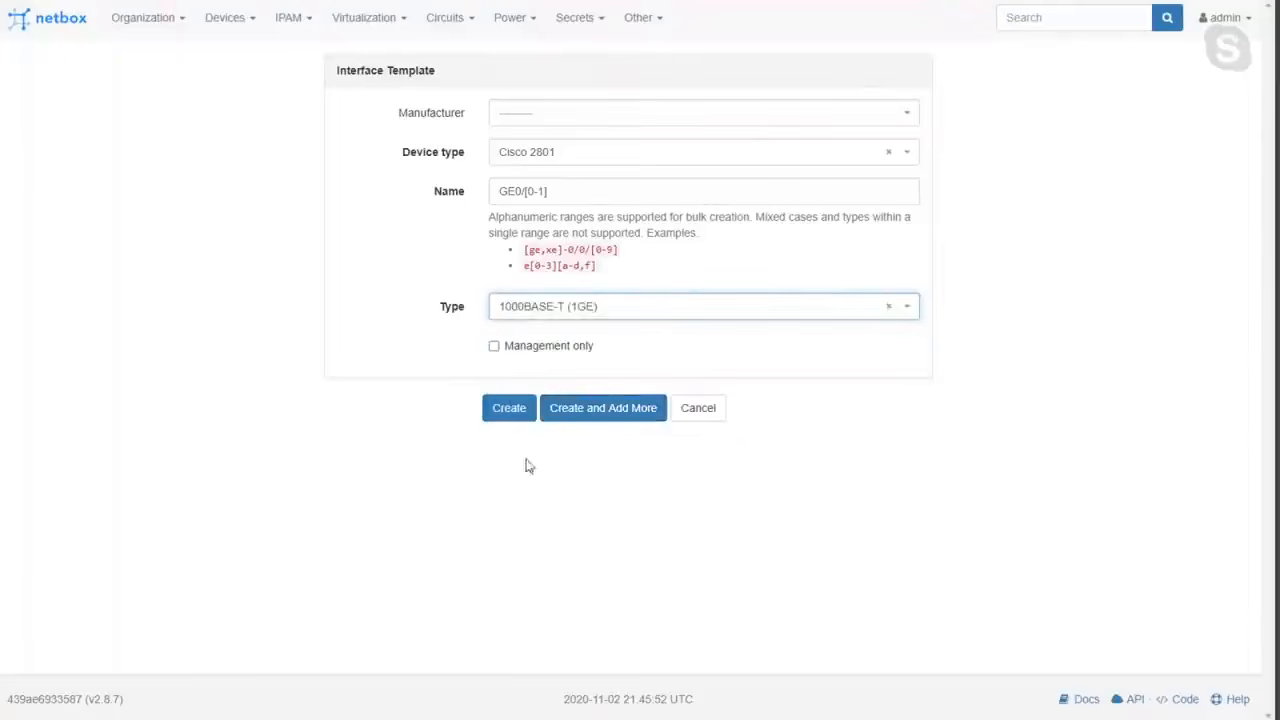
# Look through the fixed and modular Ethernet interface types and choose 1000BASE-T (1GE) for the GE0/[0-1] range again.
pyautogui.click(574, 312)
pyautogui.moveTo(912, 375)
pyautogui.mouseDown()
pyautogui.moveTo(920, 515)
pyautogui.moveTo(910, 390)
pyautogui.mouseUp()
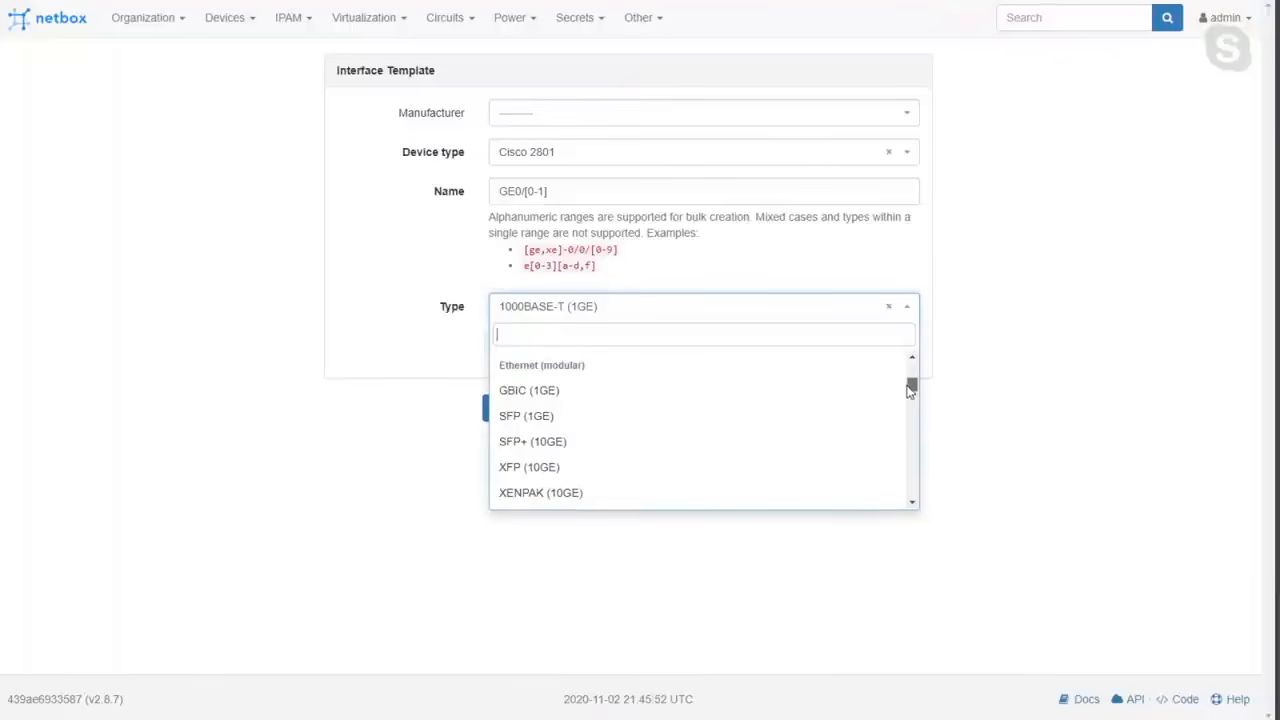
pyautogui.moveTo(910, 390); pyautogui.dragTo(910, 374)
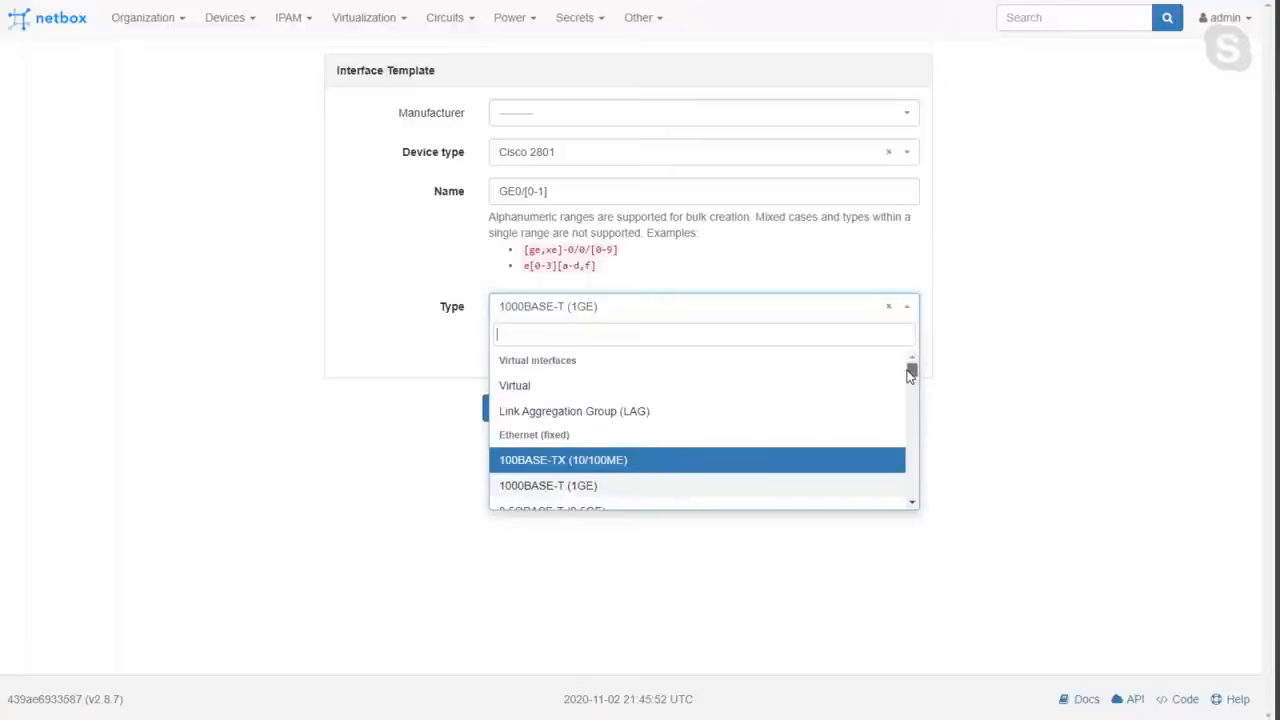
pyautogui.click(637, 491)
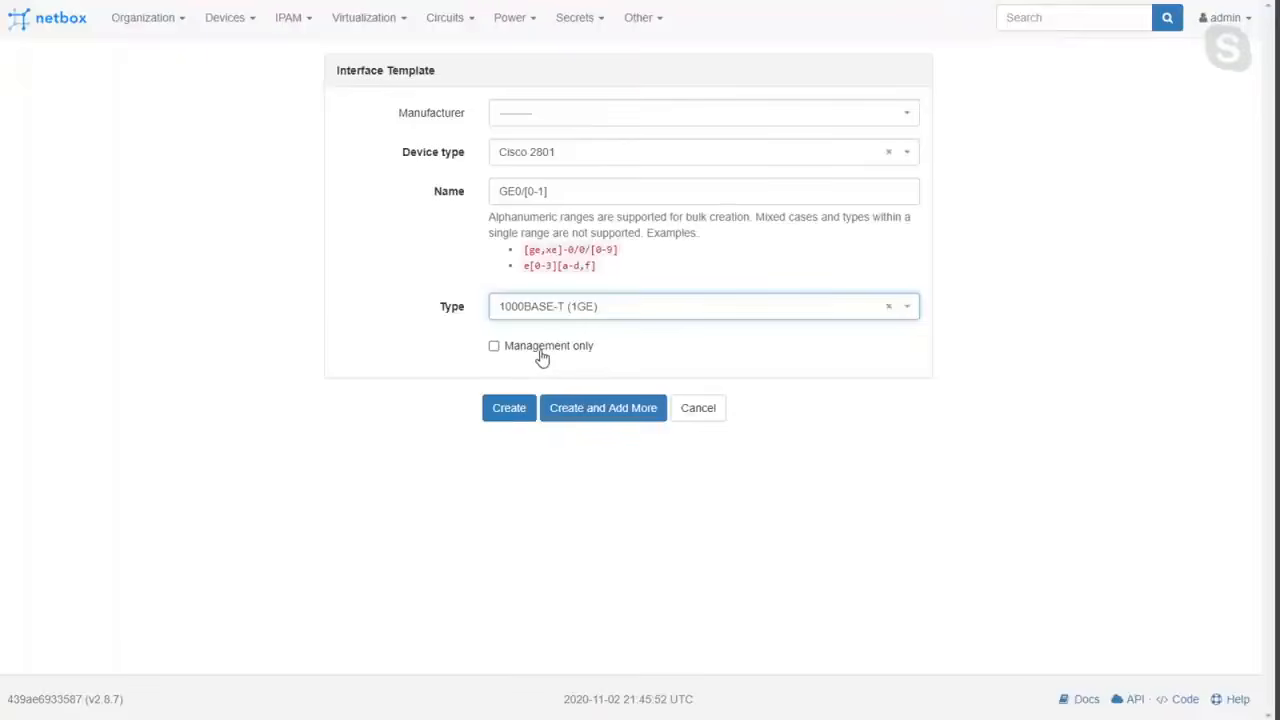
# Create the GE0/[0-1] interface templates without the management-only option and check them on the Cisco 2801's page.
pyautogui.click(509, 413)
pyautogui.scroll(-3, 530, 405)
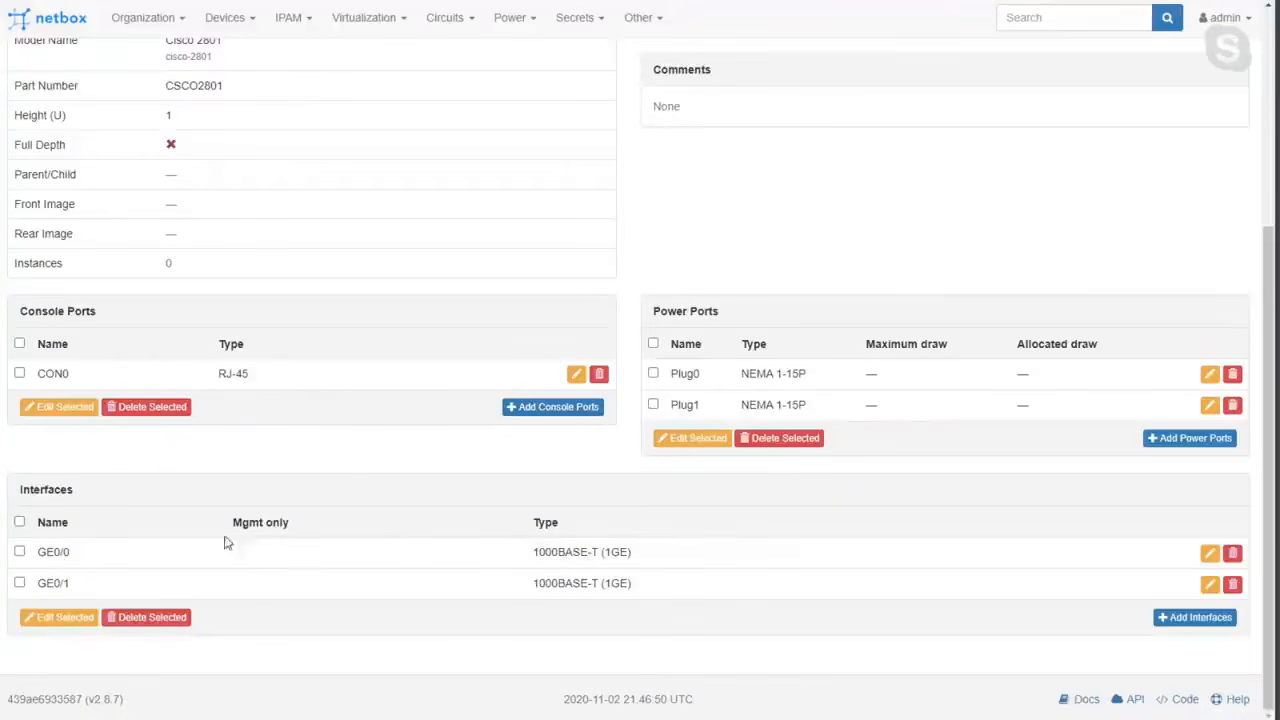
pyautogui.scroll(3, 553, 391)
pyautogui.click(1032, 170)
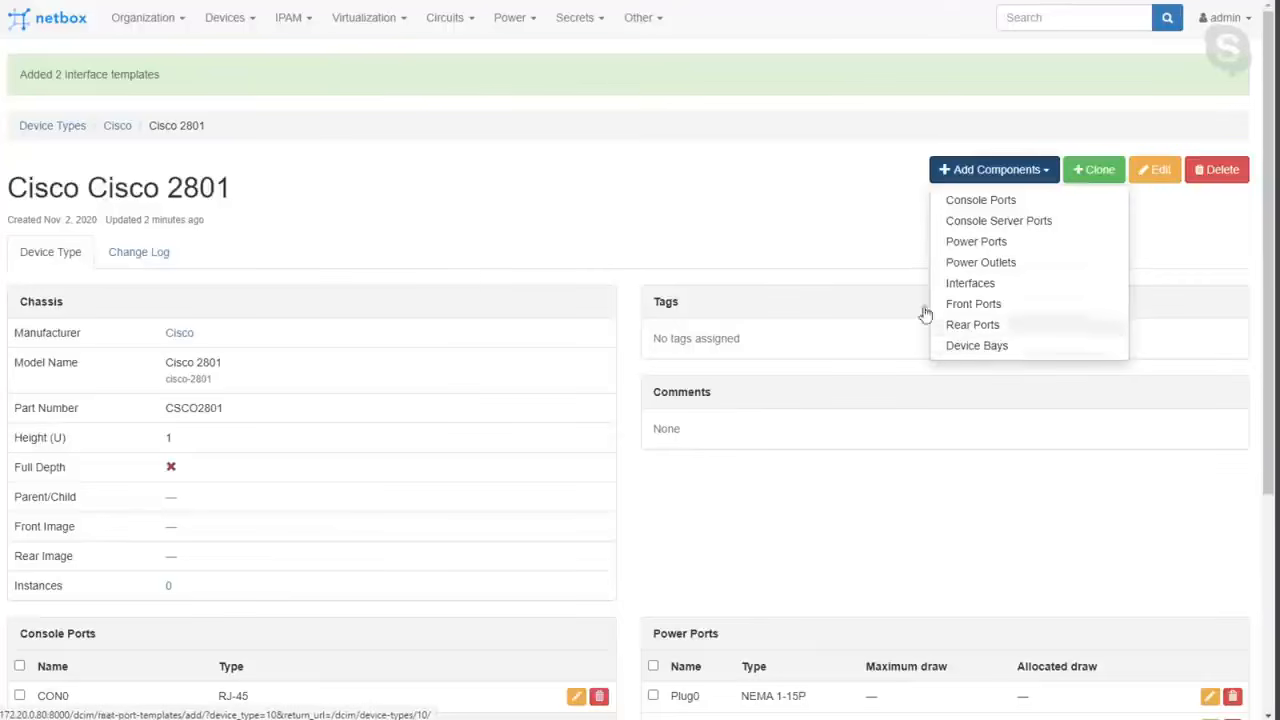
pyautogui.click(735, 232)
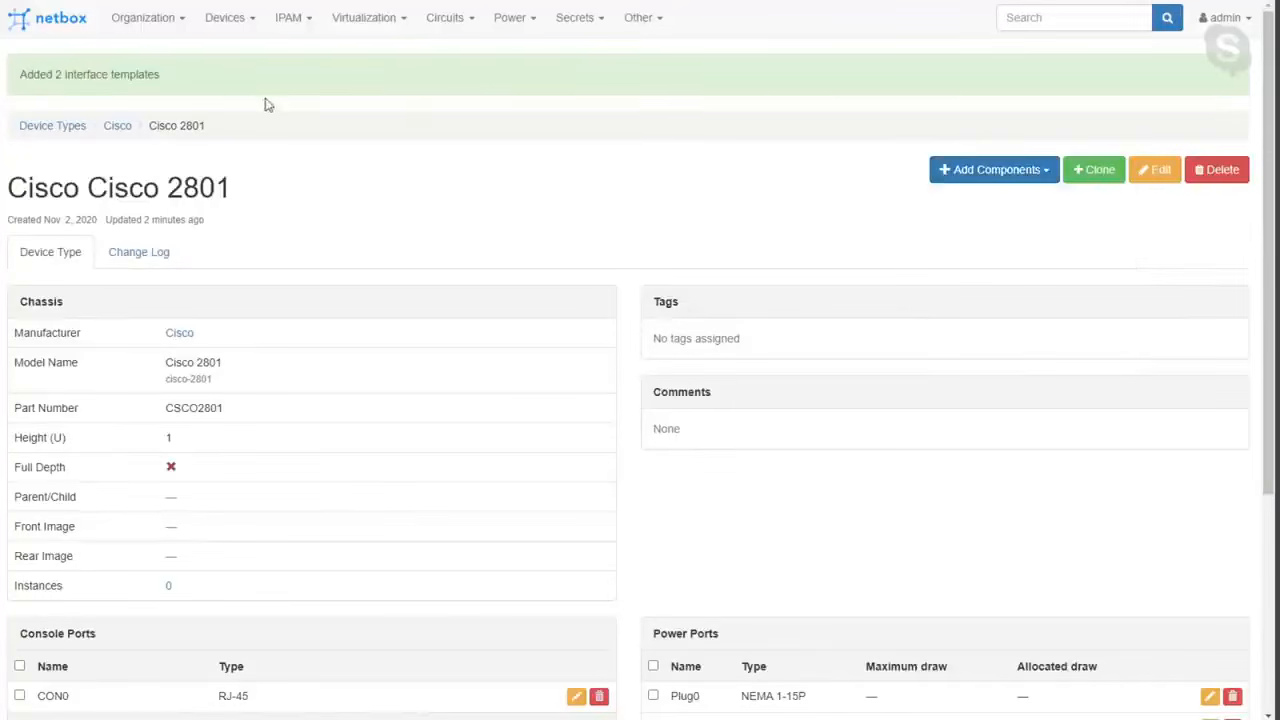
pyautogui.click(219, 22)
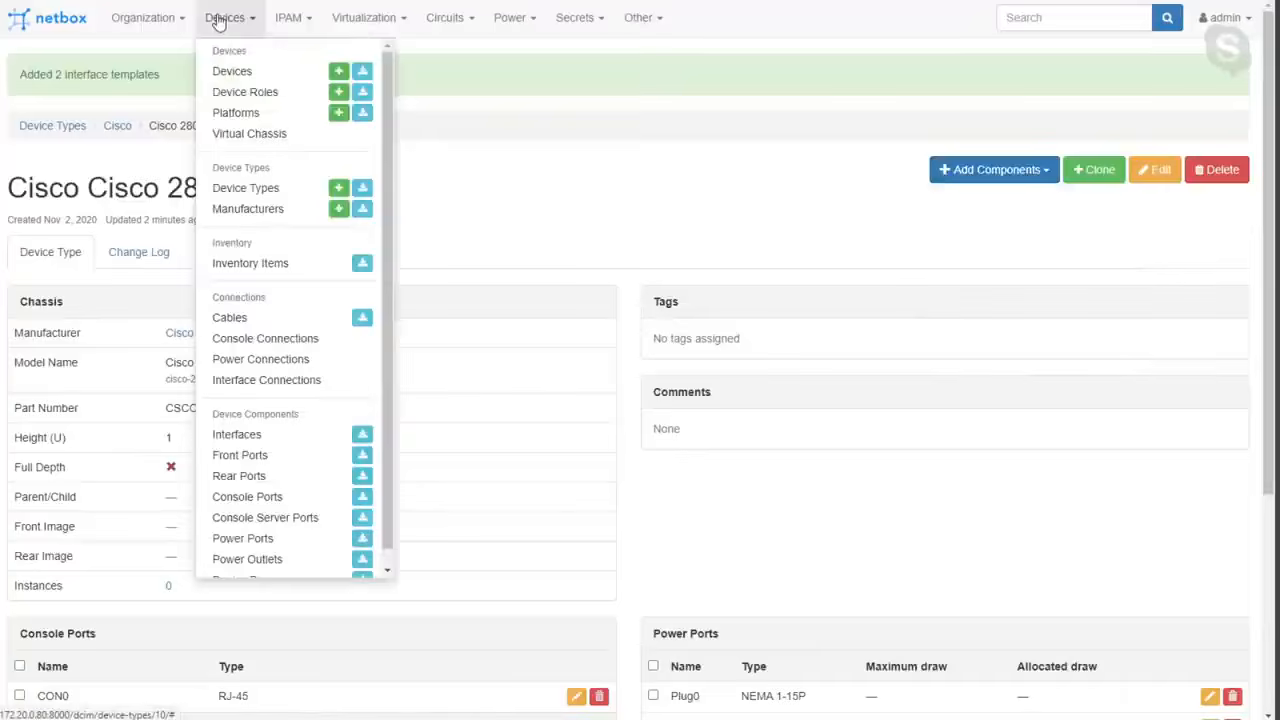
pyautogui.click(219, 22)
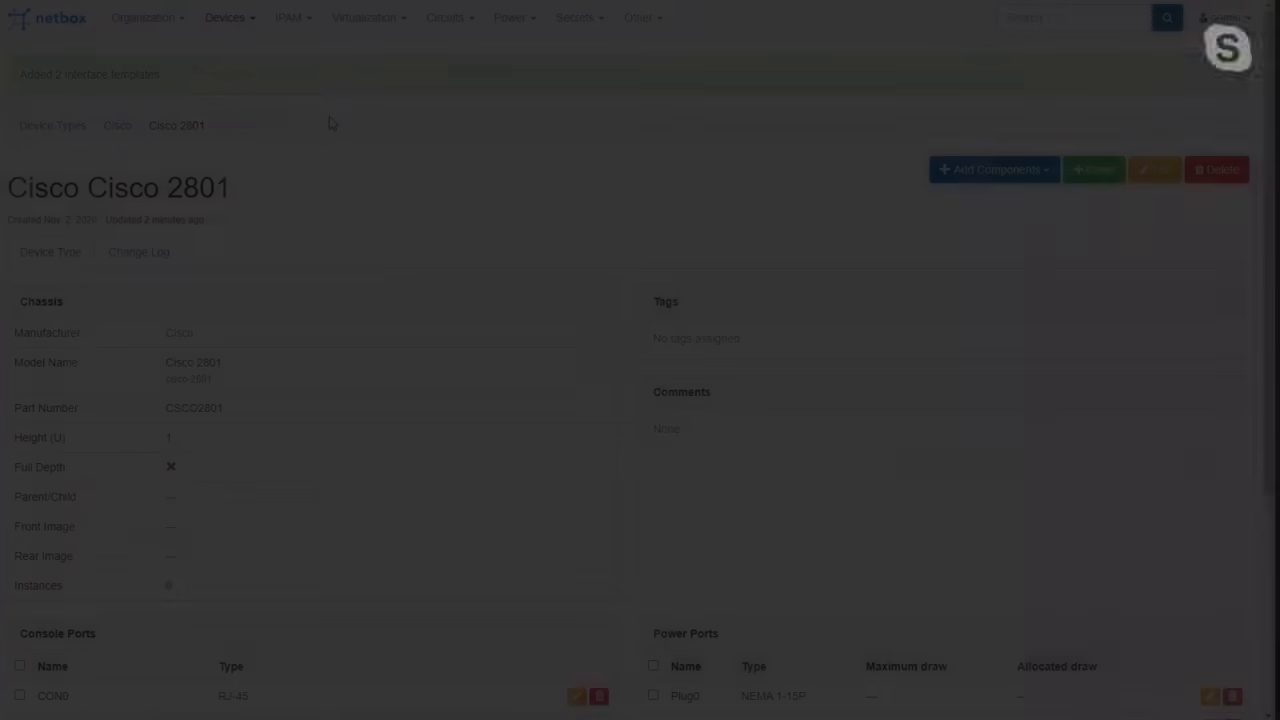
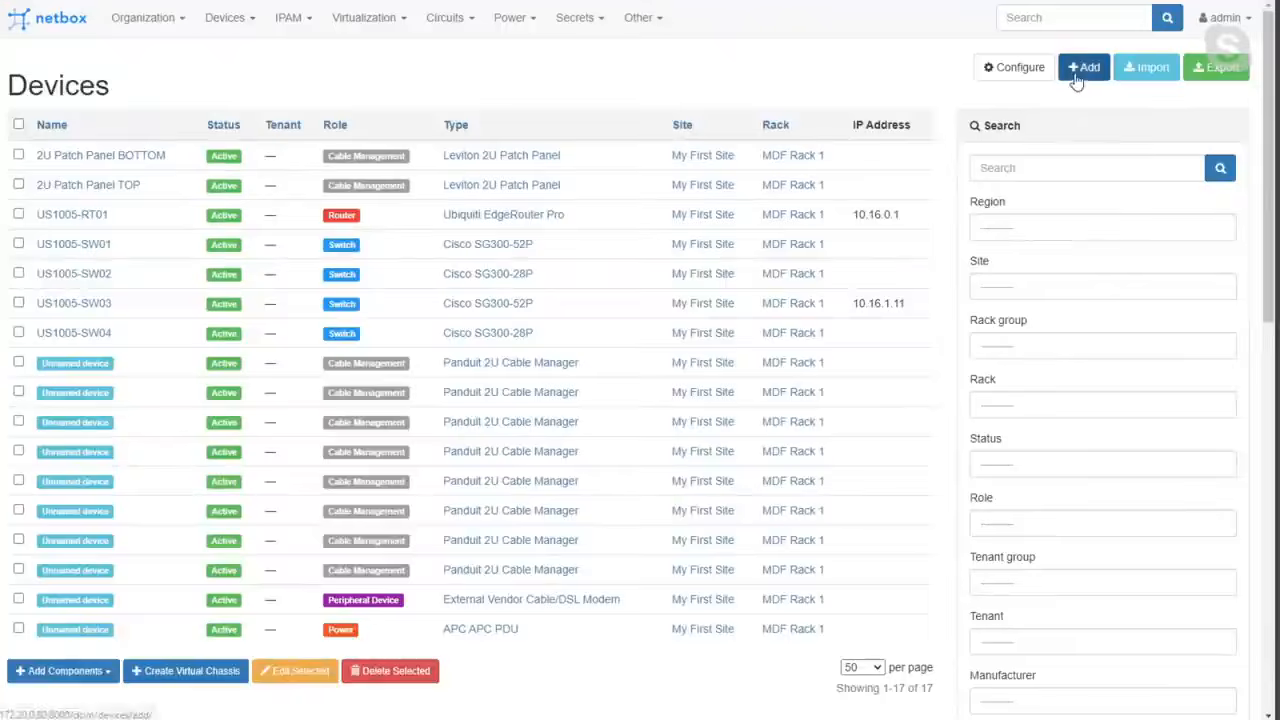
# Name the new device CC-DAL-RT01 and give it the CoffeeRouters device role.
pyautogui.click(567, 158)
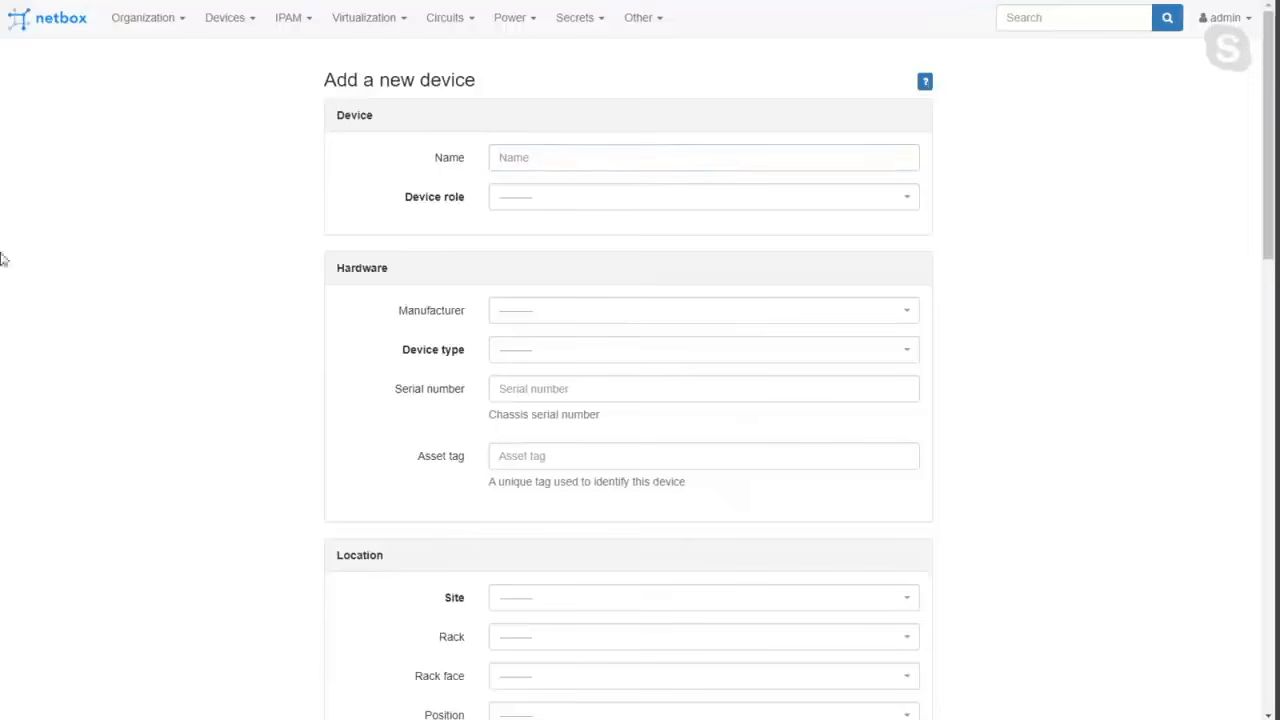
pyautogui.click(534, 166)
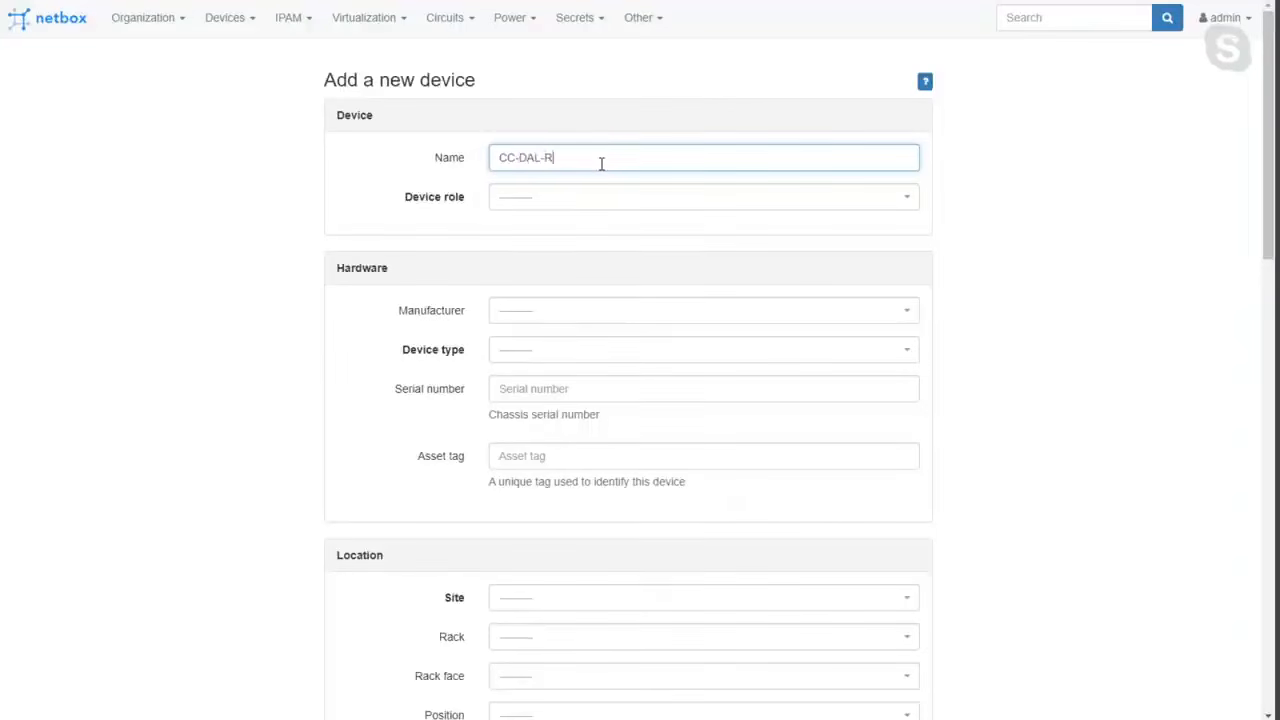
pyautogui.click(604, 201)
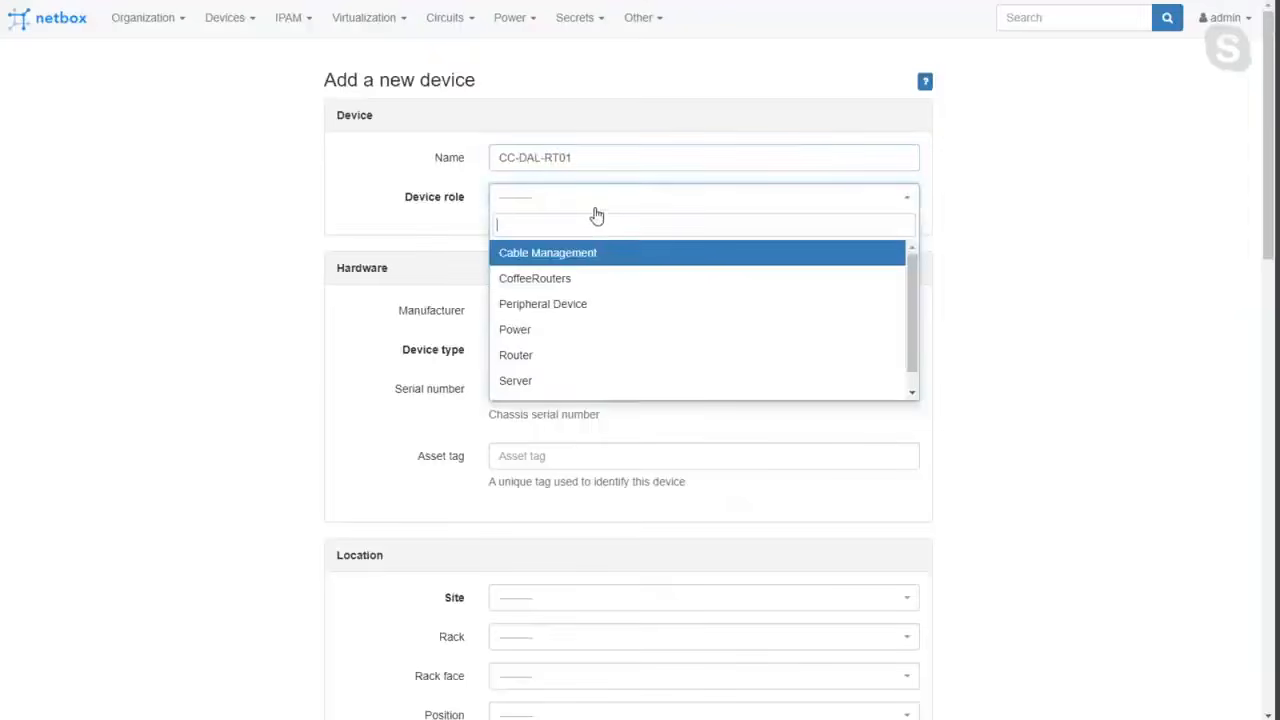
pyautogui.click(567, 289)
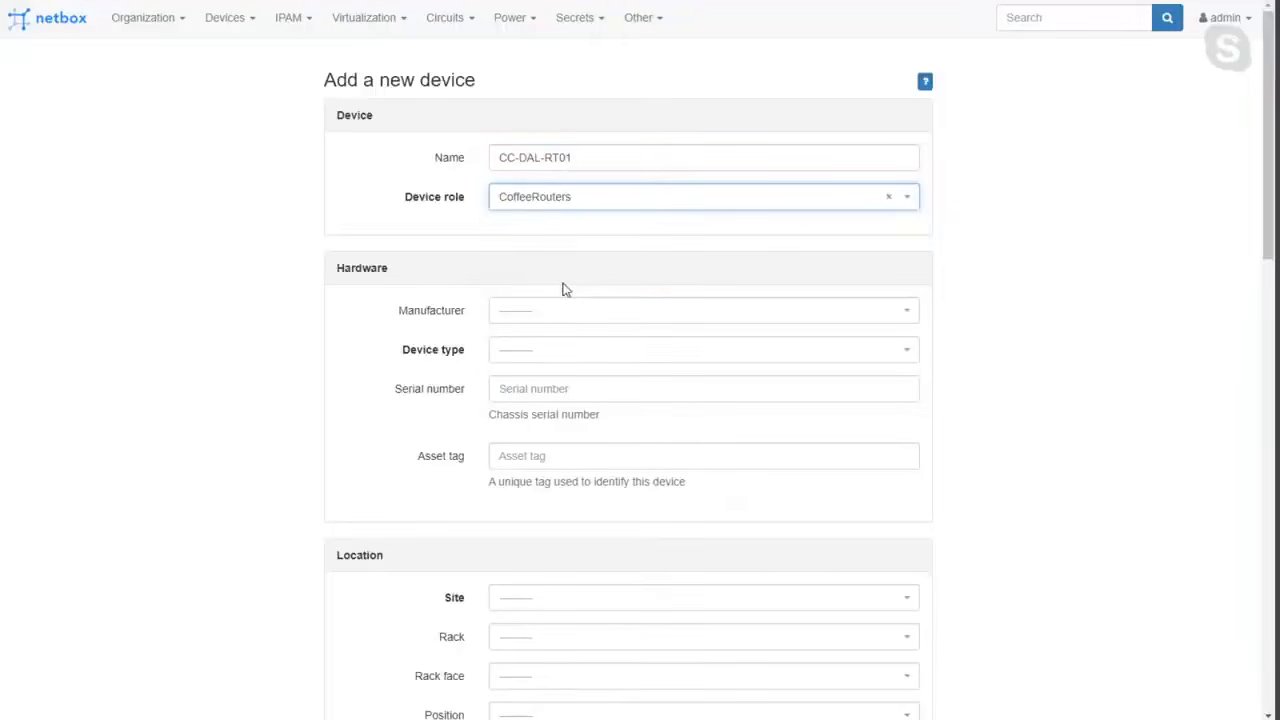
# Set the device's hardware to manufacturer Cisco, device type Cisco 2801 and serial number ASDF12345, leaving the asset tag empty.
pyautogui.click(530, 318)
pyautogui.click(516, 420)
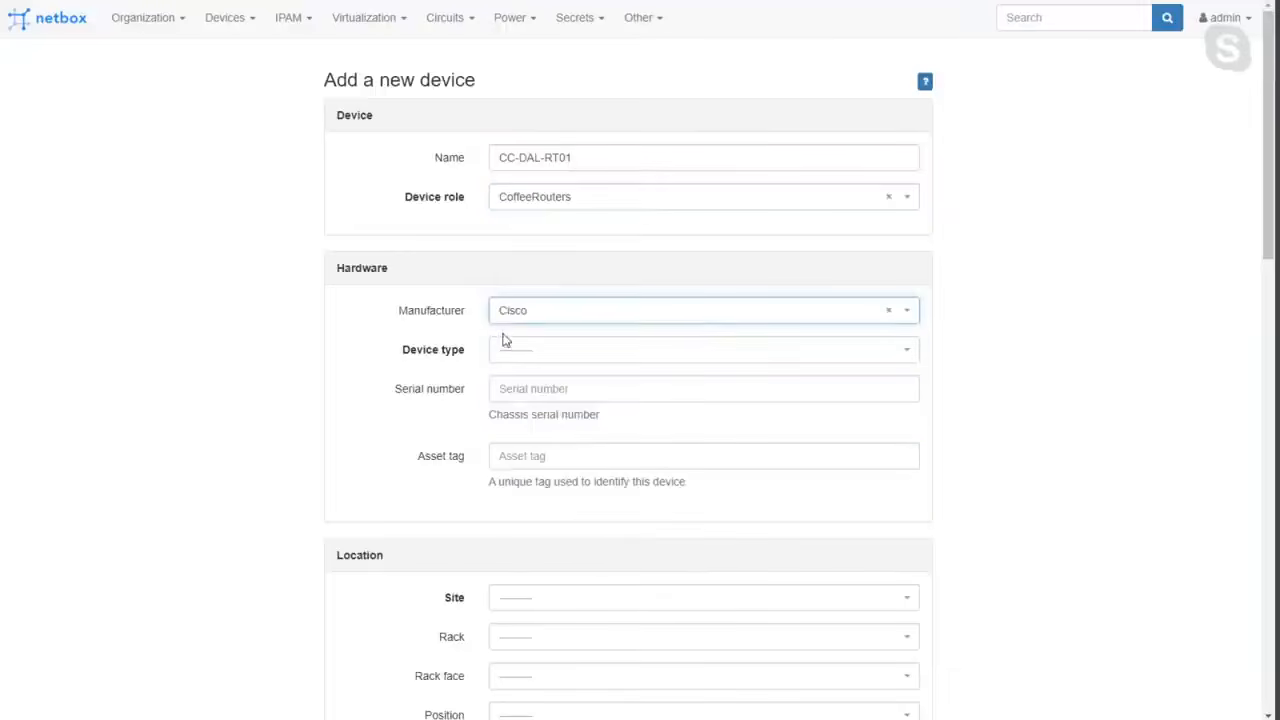
pyautogui.click(514, 353)
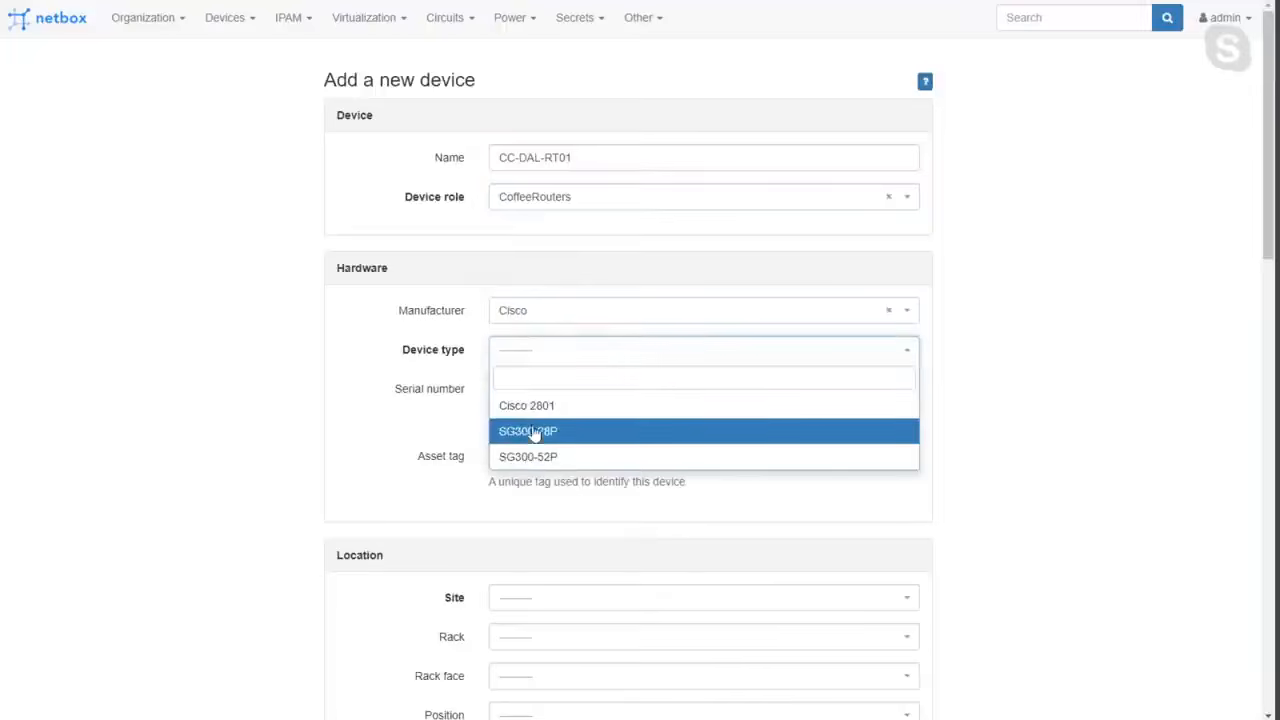
pyautogui.click(539, 414)
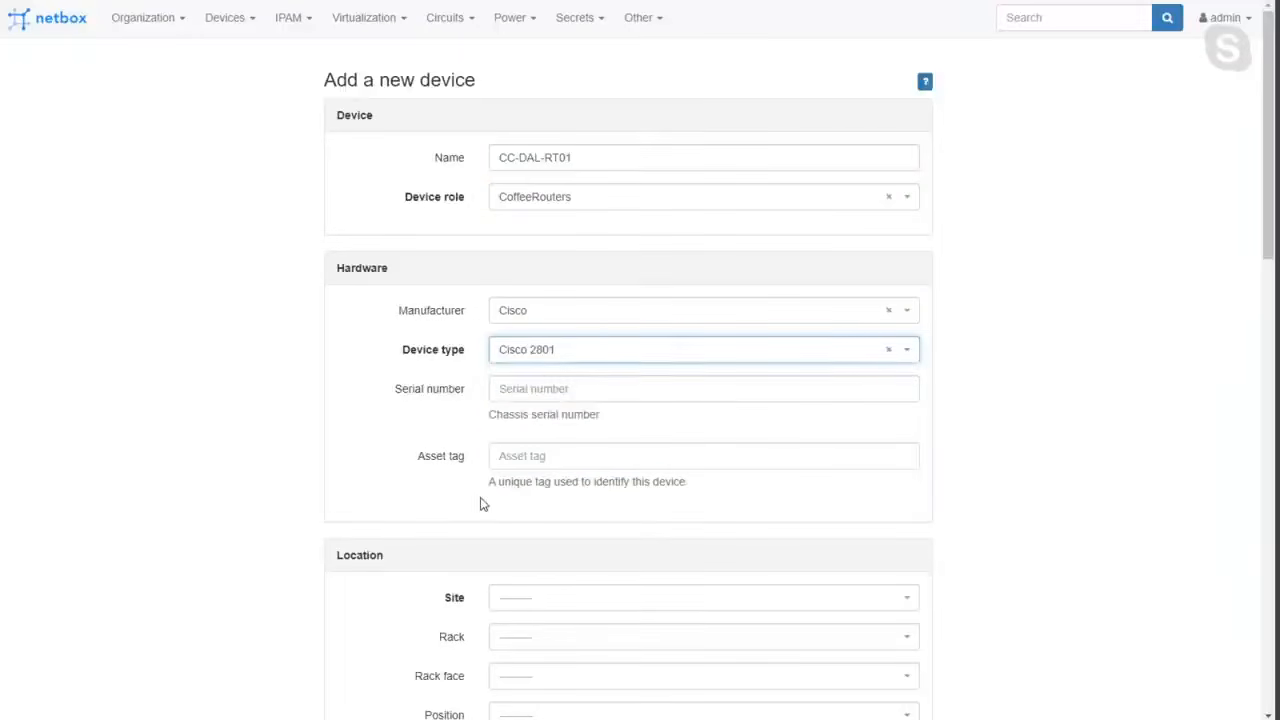
pyautogui.click(518, 394)
pyautogui.write('ASDF12345')
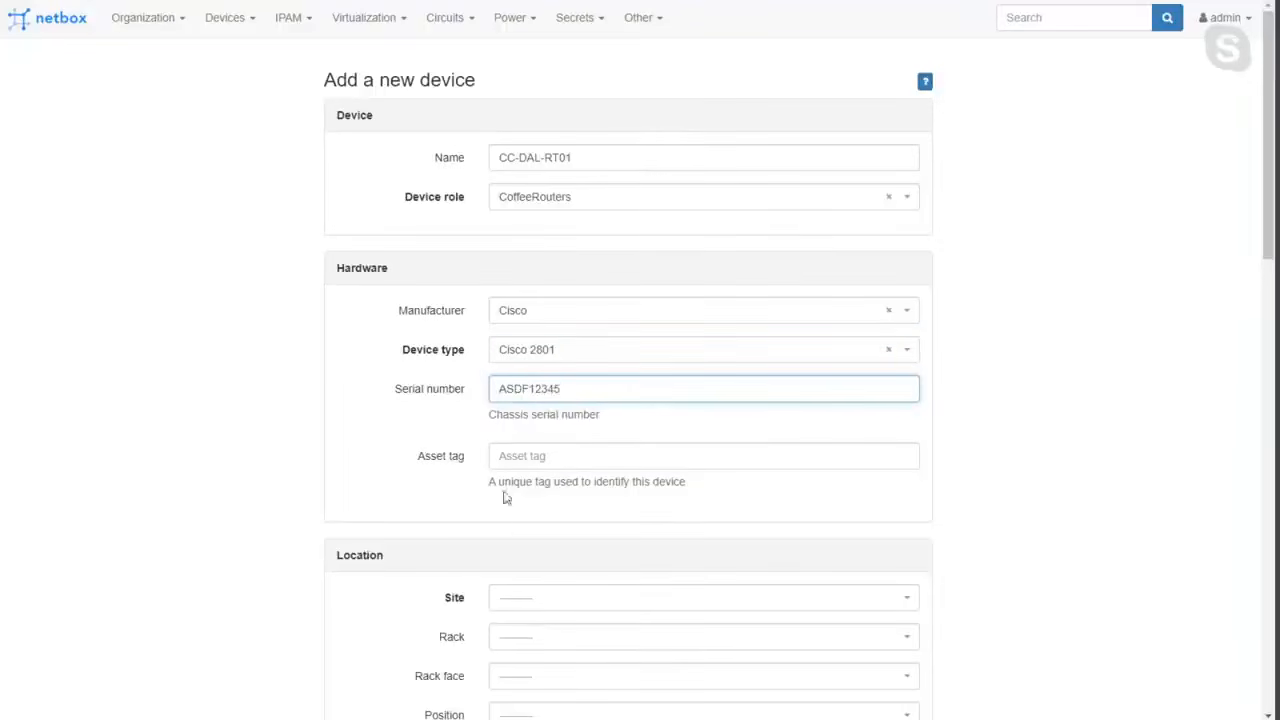
pyautogui.click(547, 455)
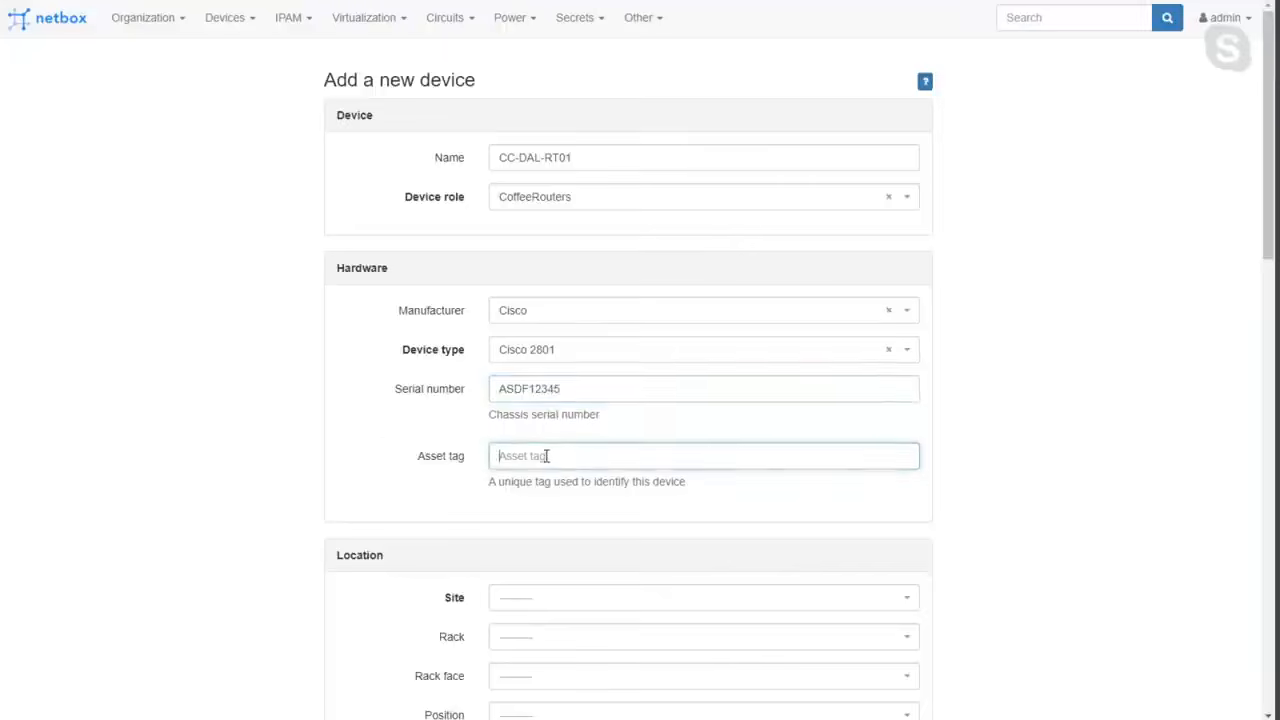
# Assign the device to the Chuck's Coffee - Dallas site and check which racks that site offers.
pyautogui.scroll(-2, 514, 394)
pyautogui.click(531, 383)
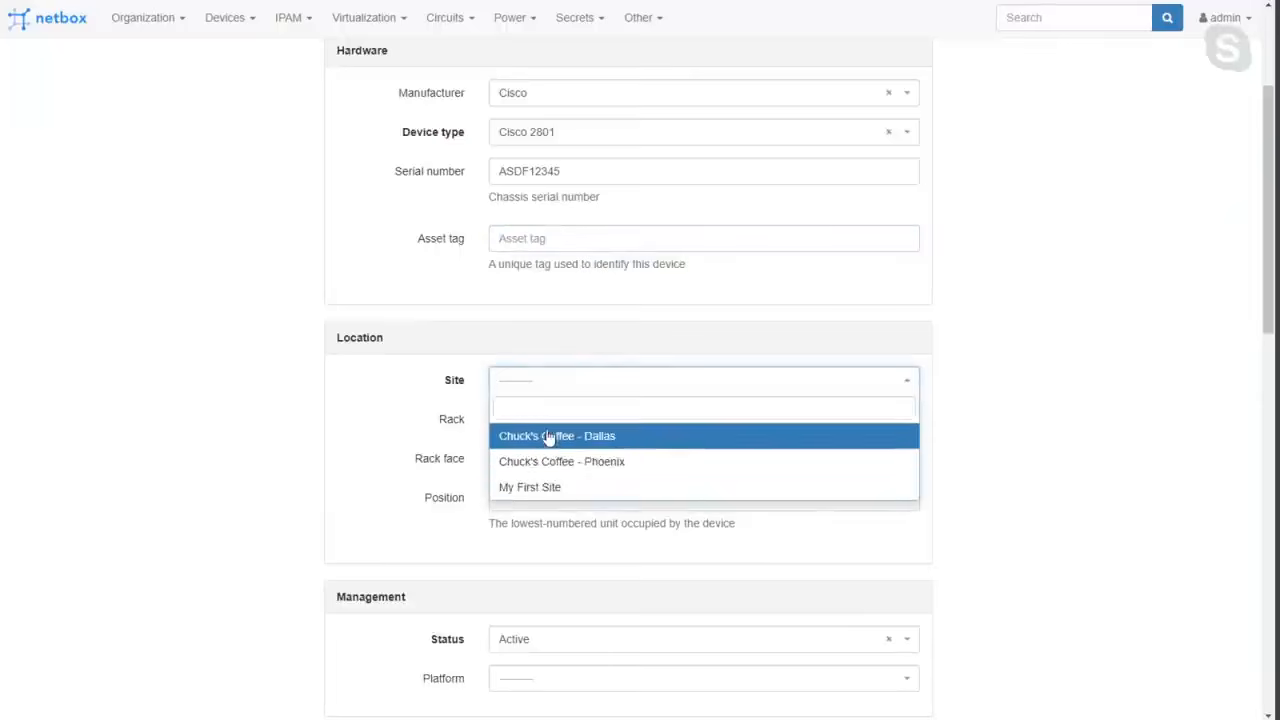
pyautogui.click(551, 436)
pyautogui.scroll(2, 567, 250)
pyautogui.scroll(-3, 510, 457)
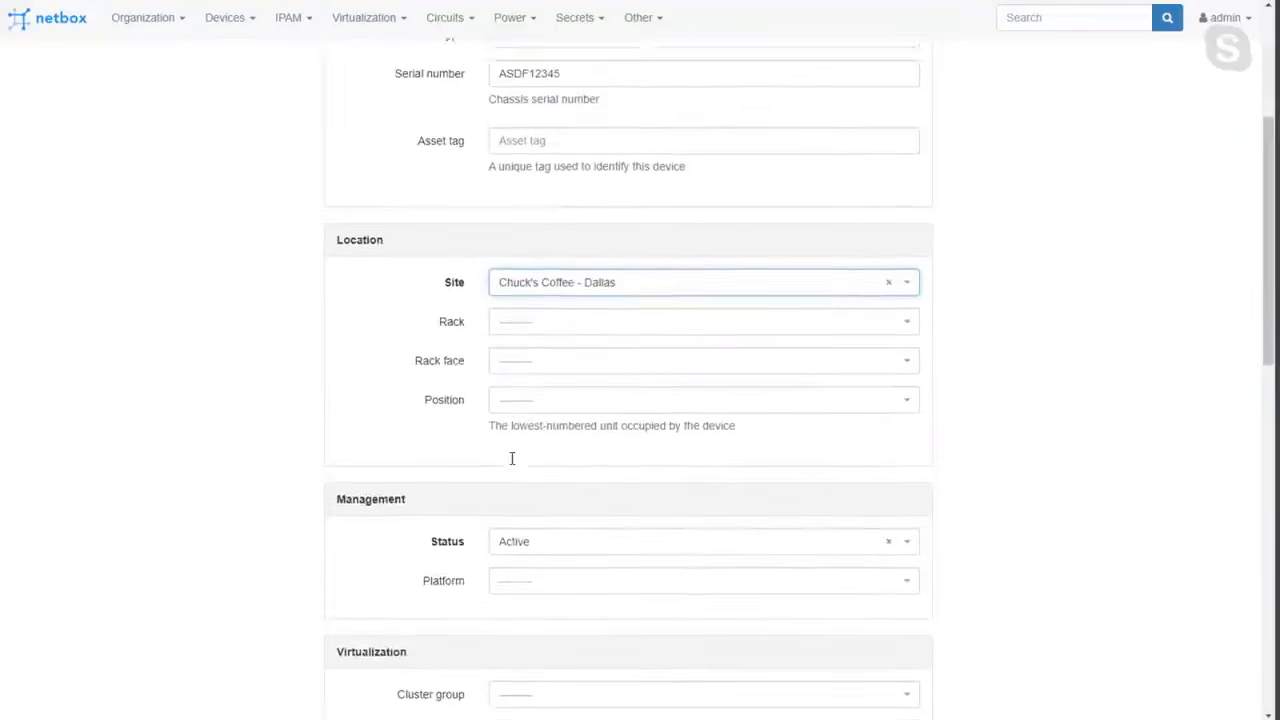
pyautogui.click(520, 322)
pyautogui.click(522, 321)
pyautogui.click(531, 315)
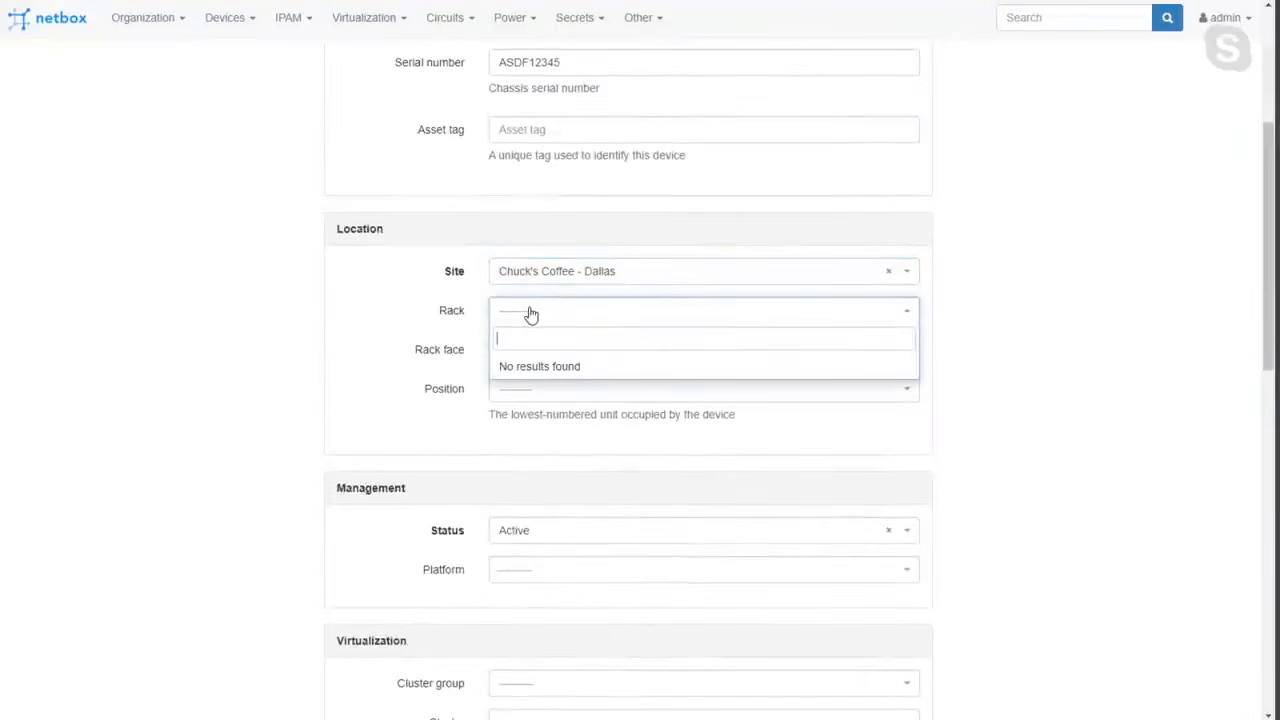
pyautogui.click(531, 315)
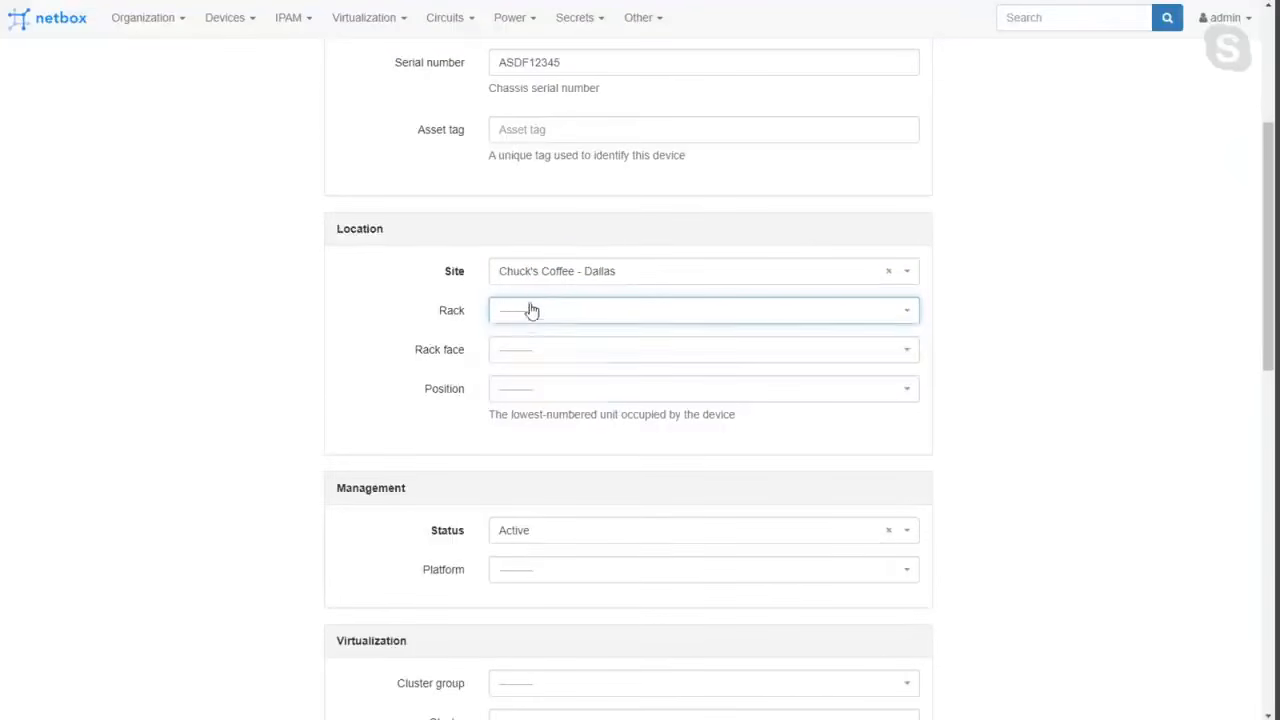
# Replace DAL with PHX in the device name so it reads CC-PHX-RT01.
pyautogui.scroll(3, 534, 291)
pyautogui.click(533, 158)
pyautogui.doubleClick(533, 158)
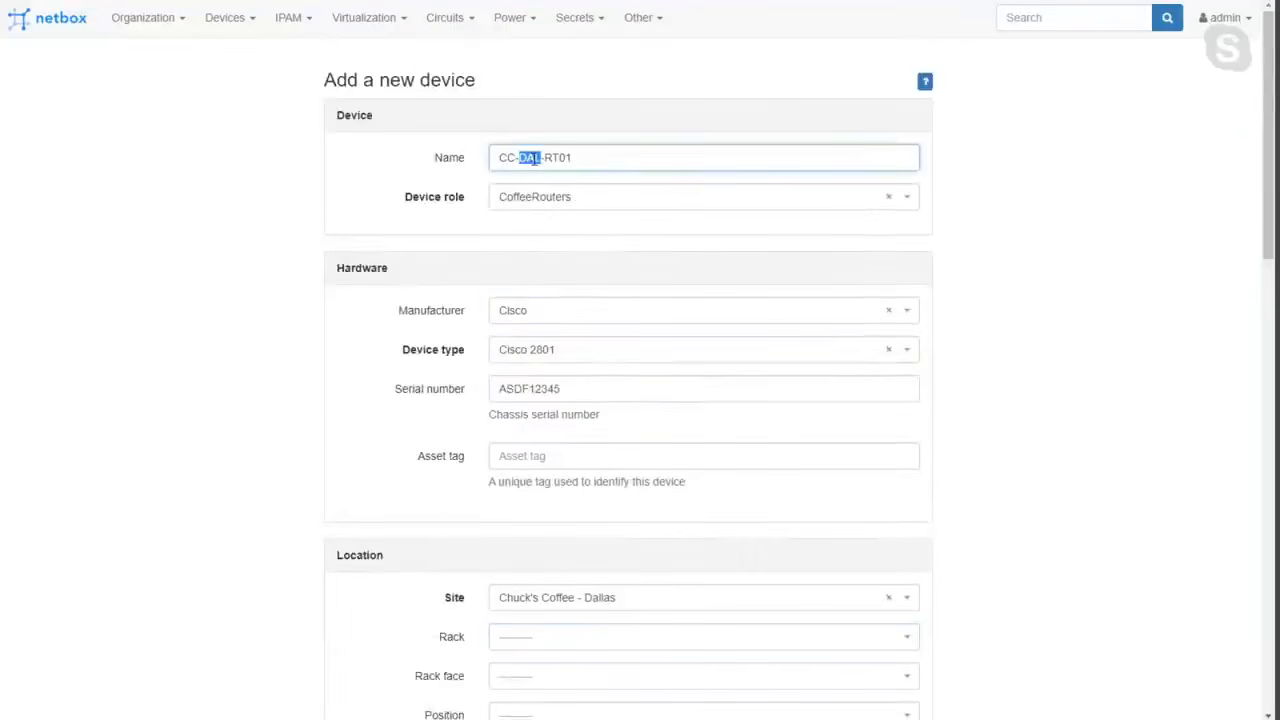
pyautogui.write('PHX')
# Change the device's site to Chuck's Coffee - Phoenix and choose the rack CoffeeMDF - Rack 1.
pyautogui.scroll(-7, 535, 165)
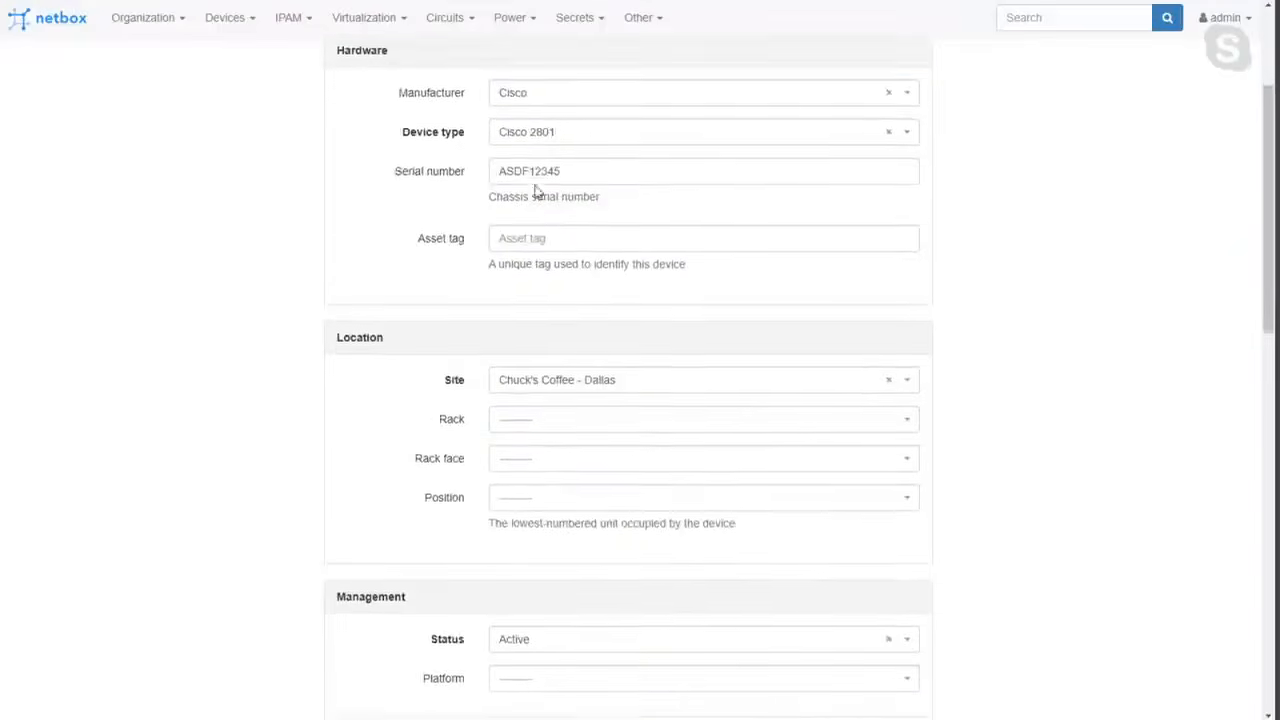
pyautogui.scroll(3, 533, 490)
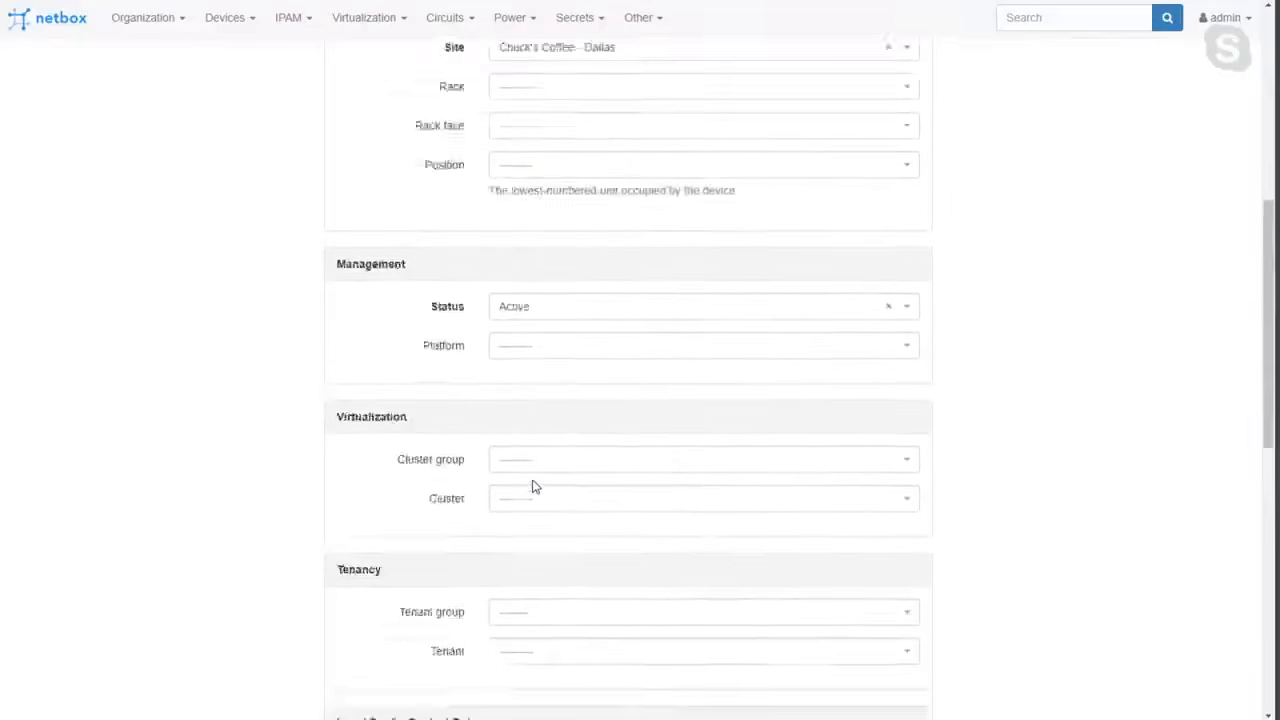
pyautogui.click(557, 272)
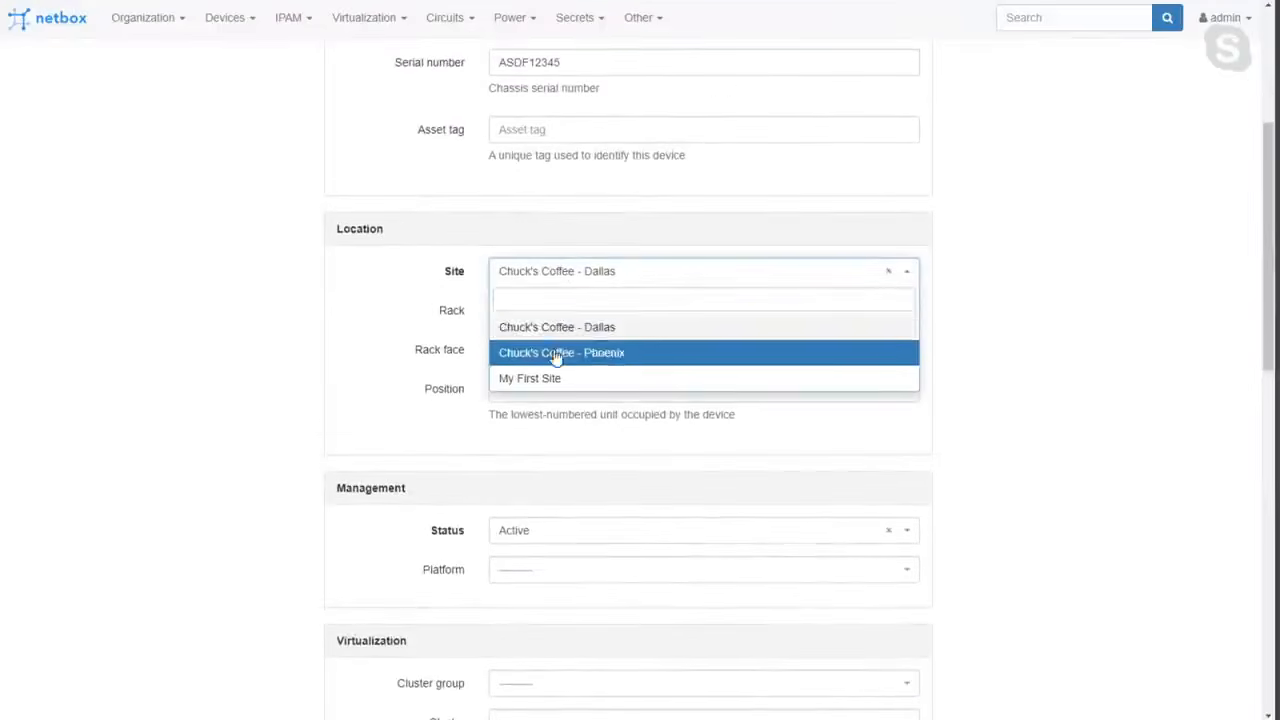
pyautogui.click(557, 353)
pyautogui.click(556, 314)
pyautogui.click(551, 367)
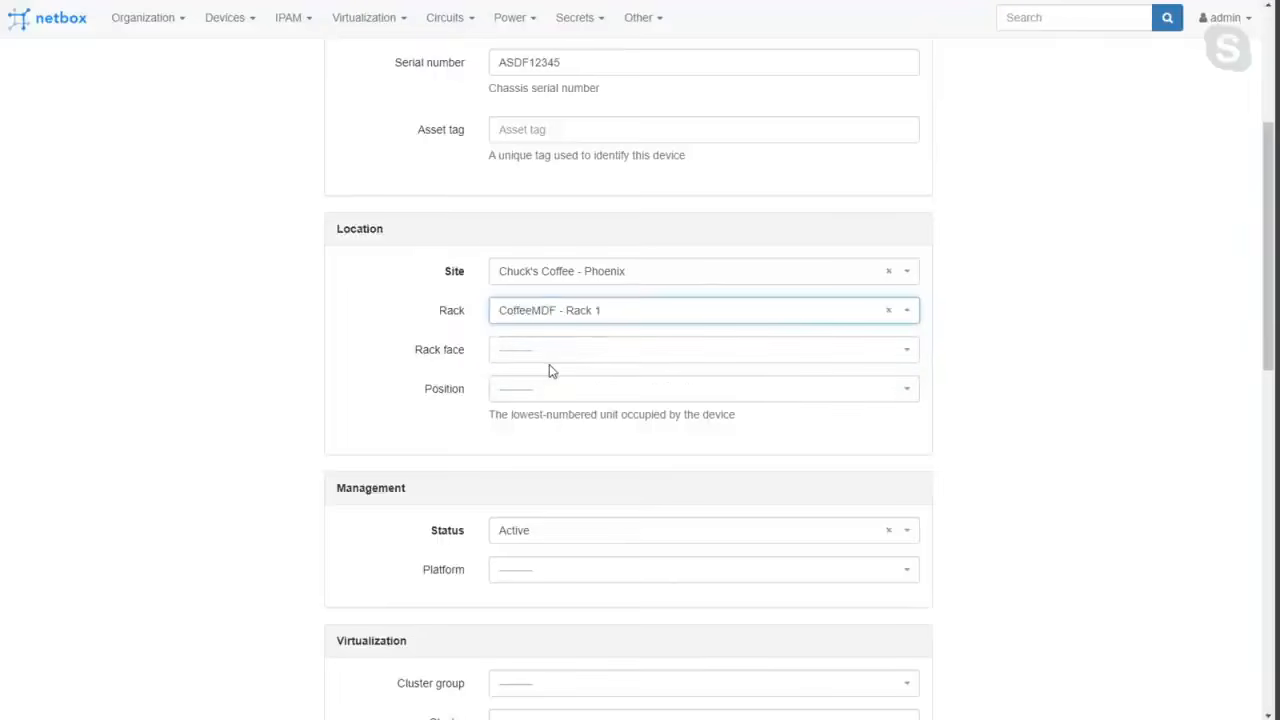
# Mount the device on the Front rack face at position U42.
pyautogui.click(556, 353)
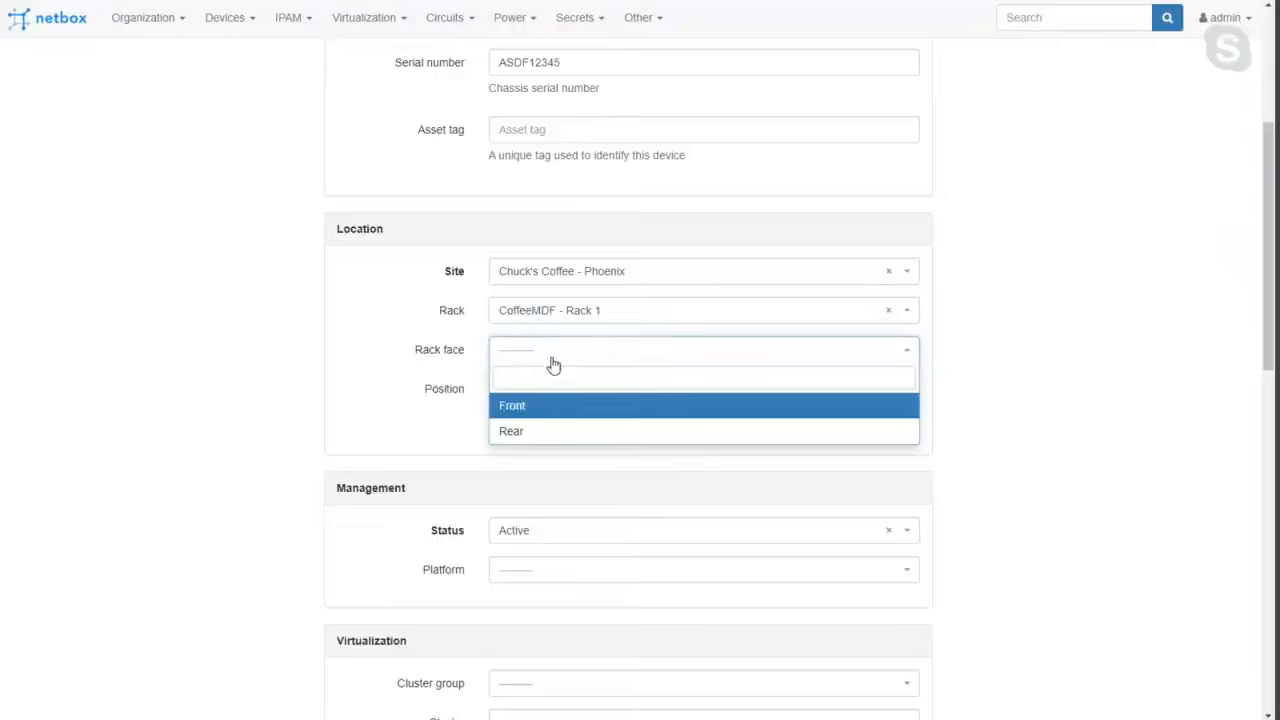
pyautogui.click(531, 407)
pyautogui.click(531, 390)
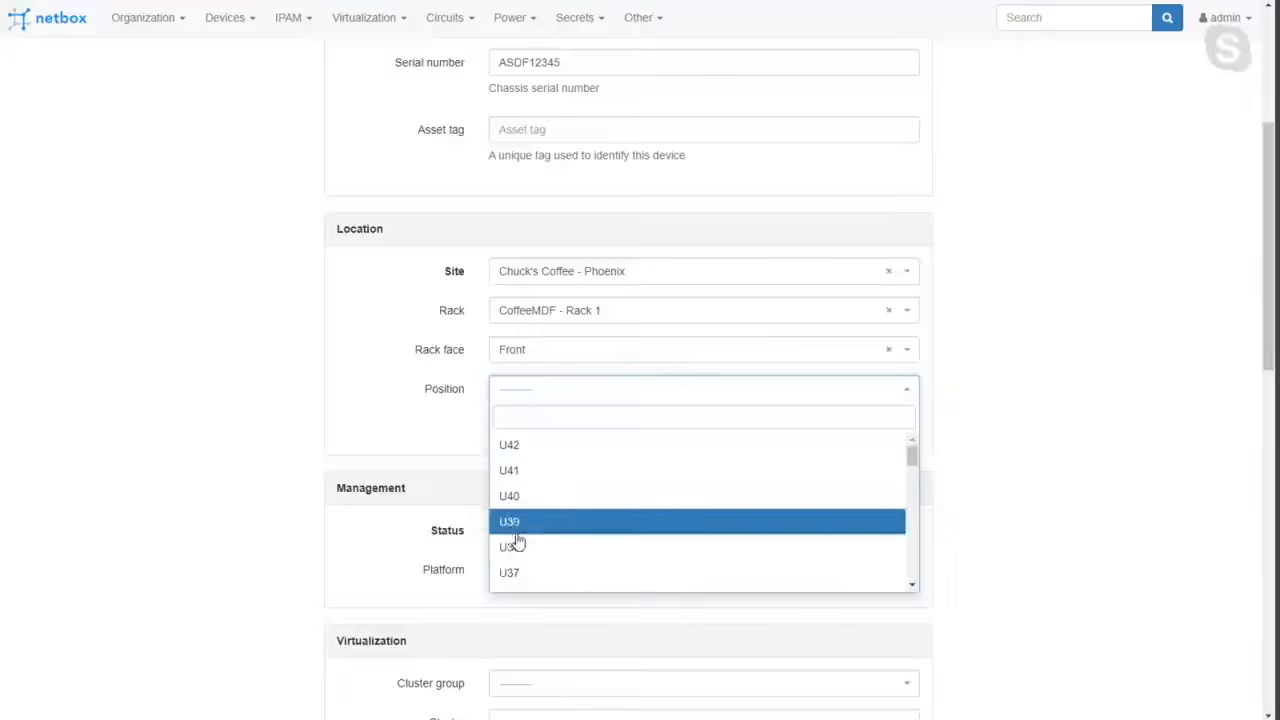
pyautogui.click(527, 453)
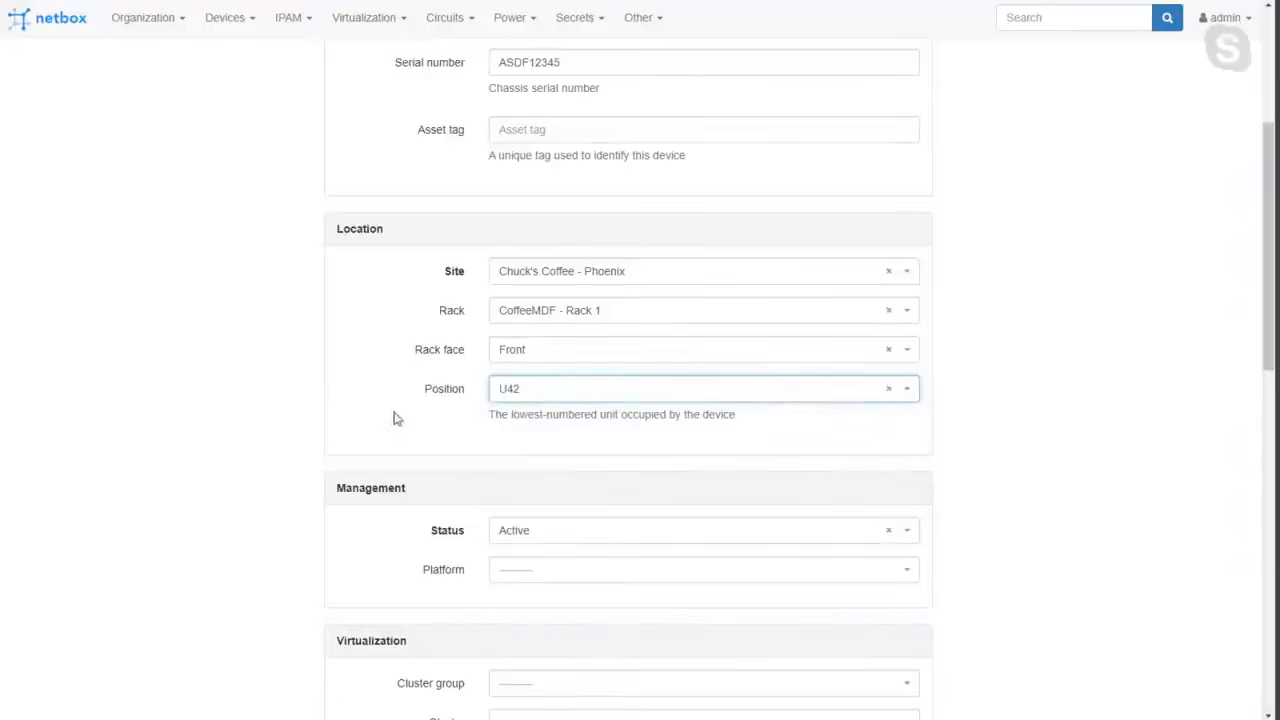
# Look over the device's status, virtualization and tenancy options, including the available tenants, without choosing a tenant.
pyautogui.scroll(-2, 395, 418)
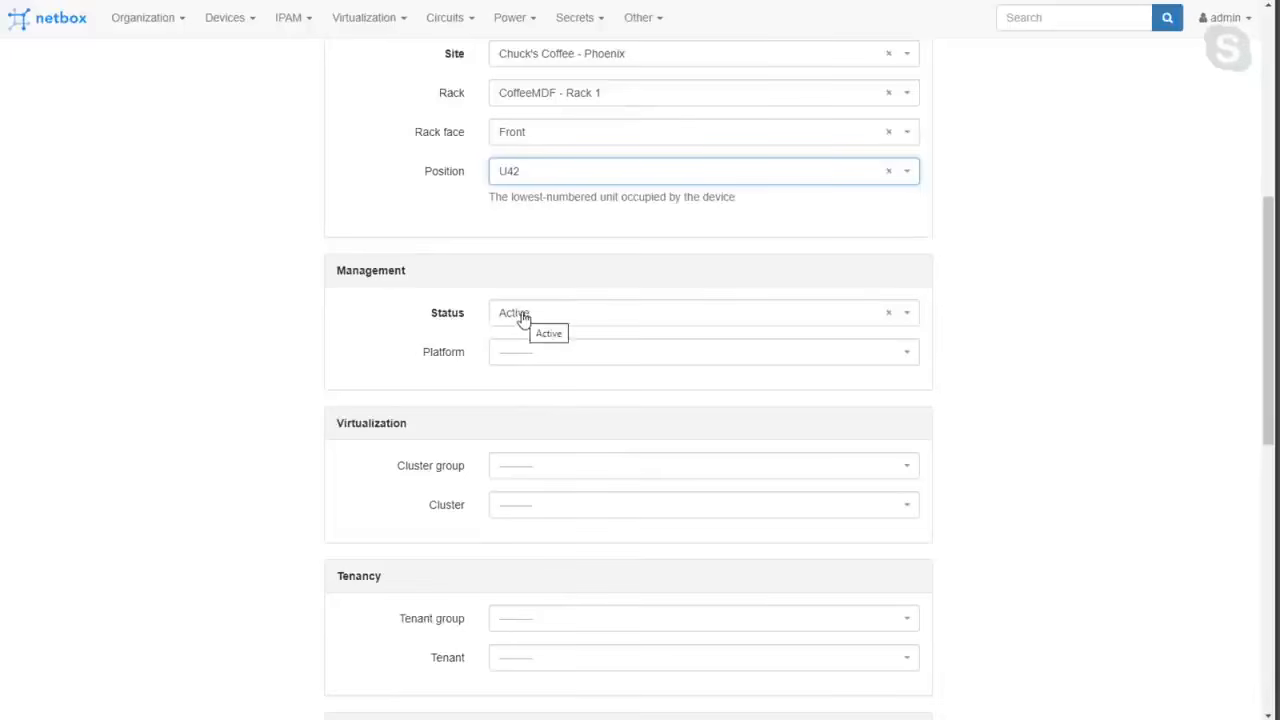
pyautogui.scroll(-2, 471, 414)
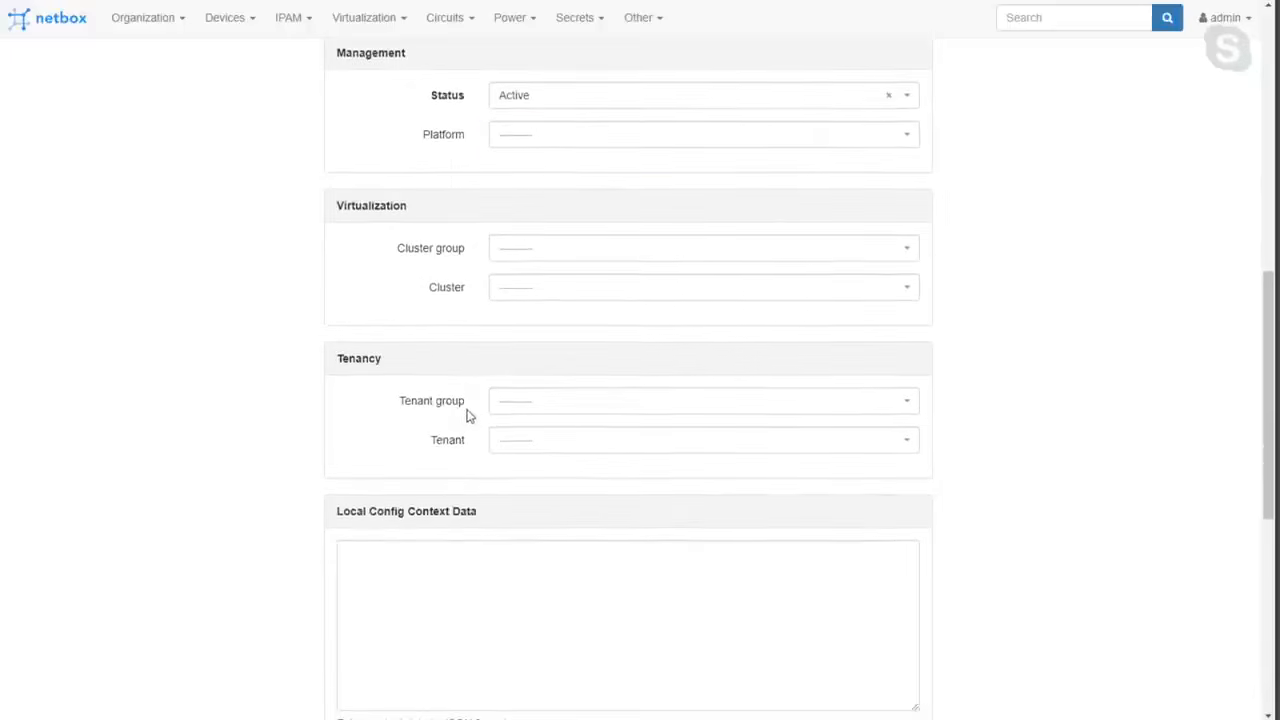
pyautogui.scroll(1, 389, 397)
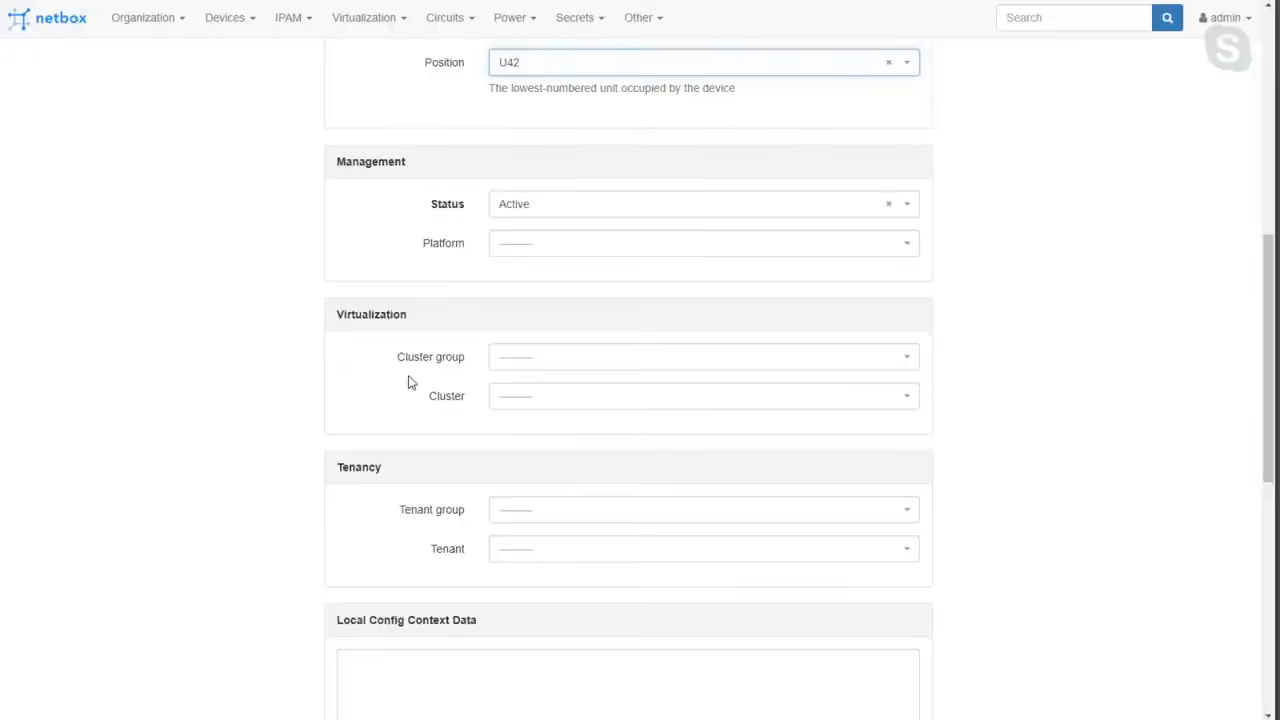
pyautogui.doubleClick(362, 469)
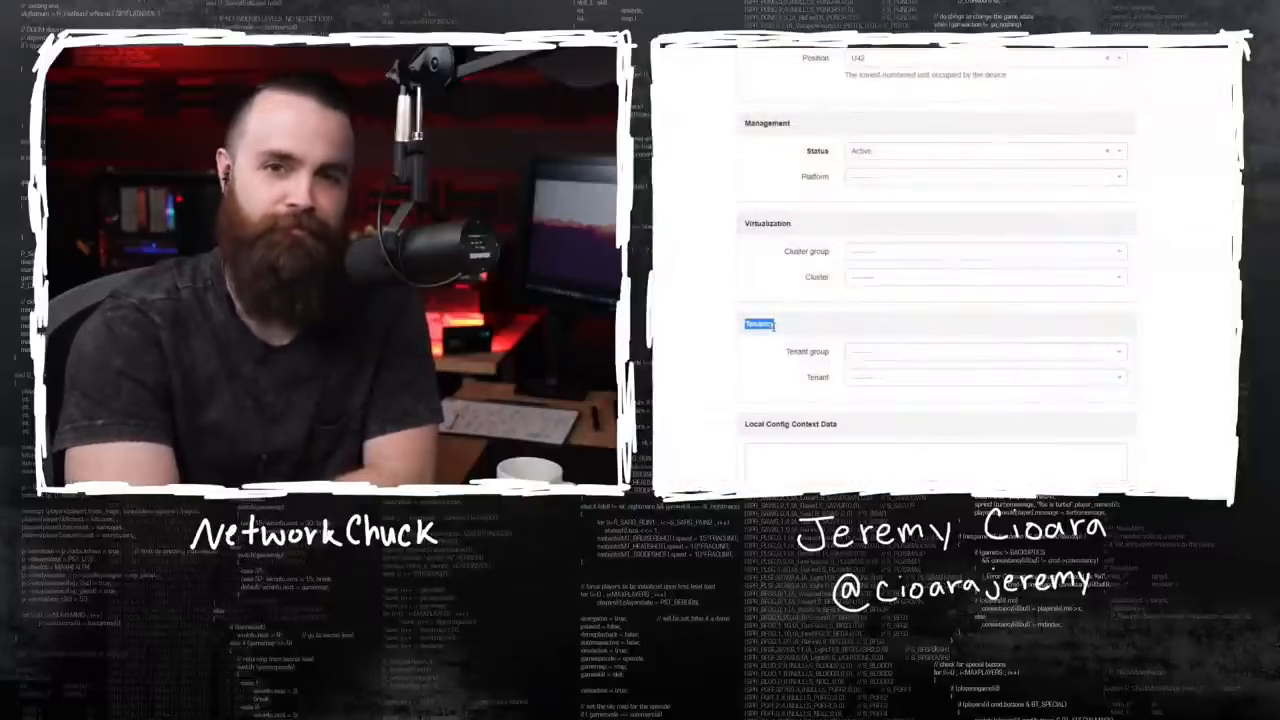
pyautogui.doubleClick(818, 377)
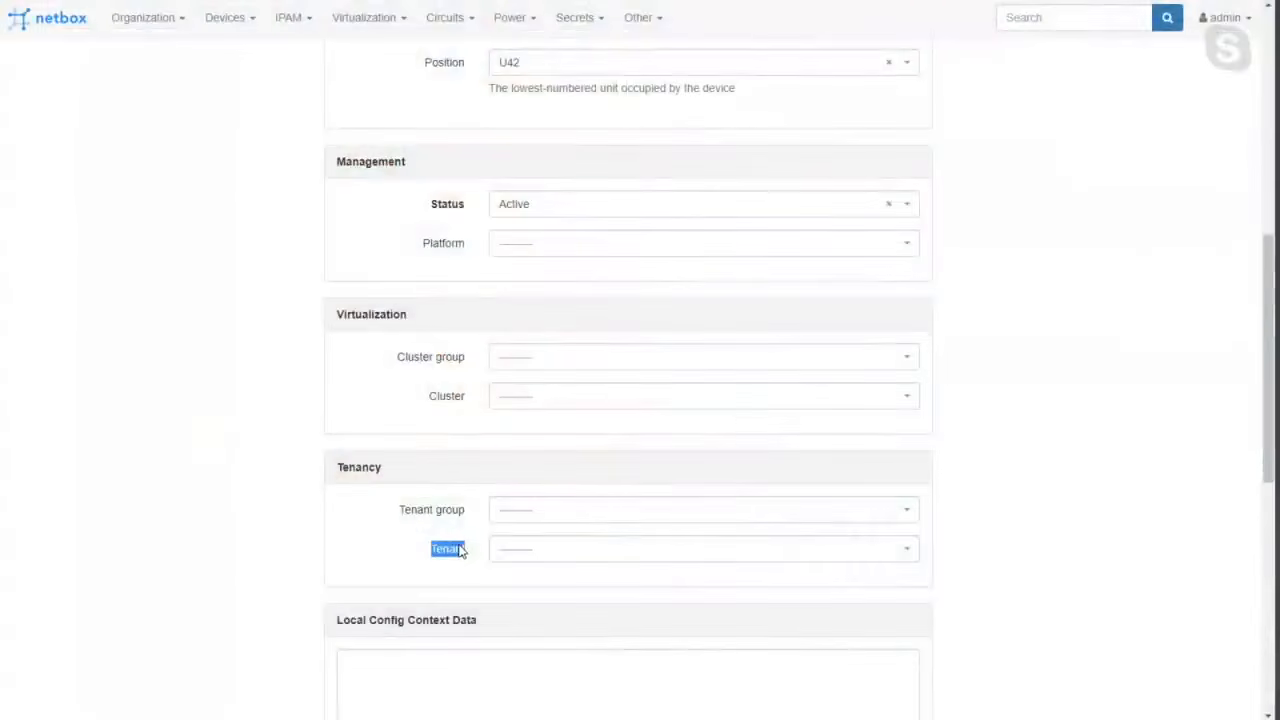
pyautogui.click(537, 555)
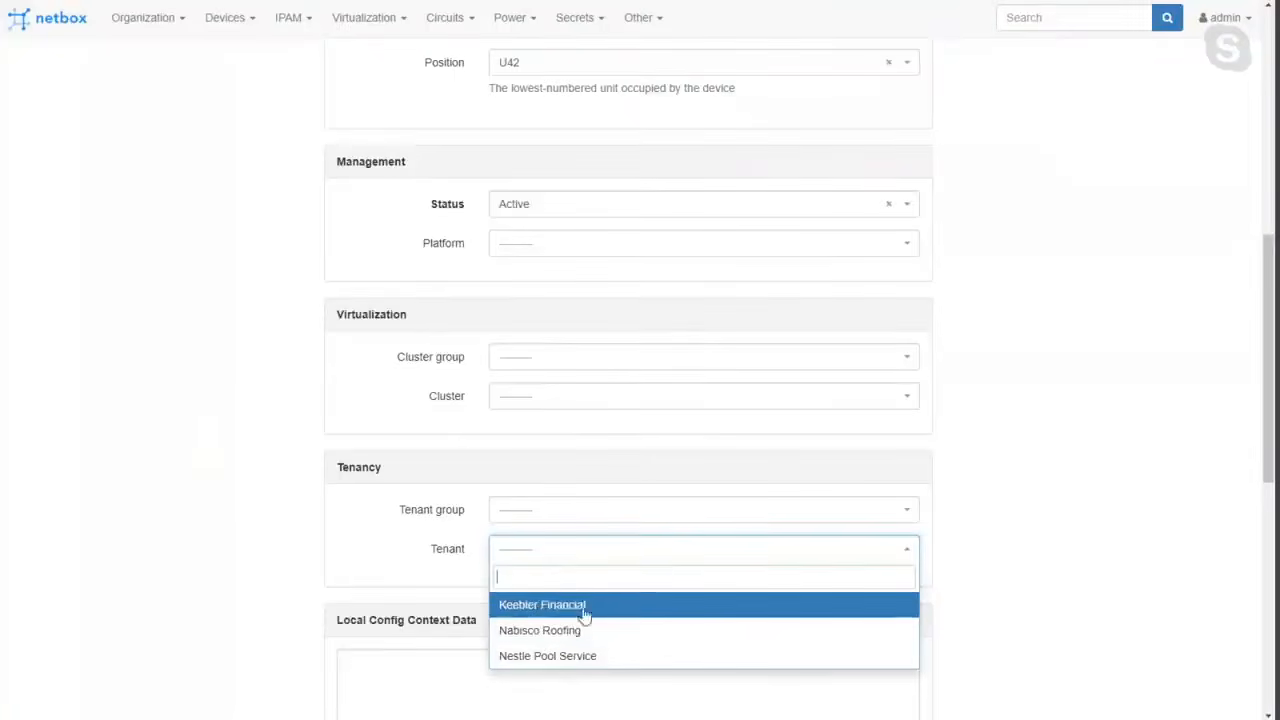
pyautogui.click(448, 585)
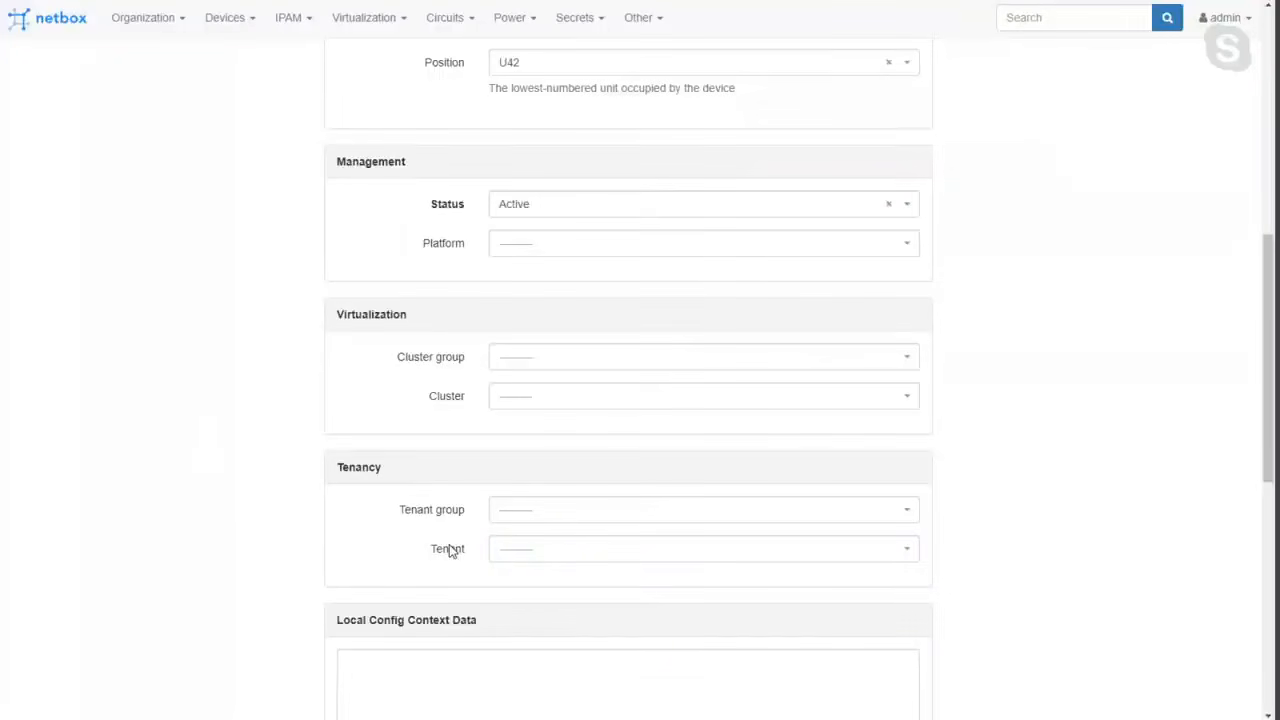
# Create the CC-PHX-RT01 device and open the page of its rack, CoffeeMDF - Rack 1.
pyautogui.scroll(-7, 450, 550)
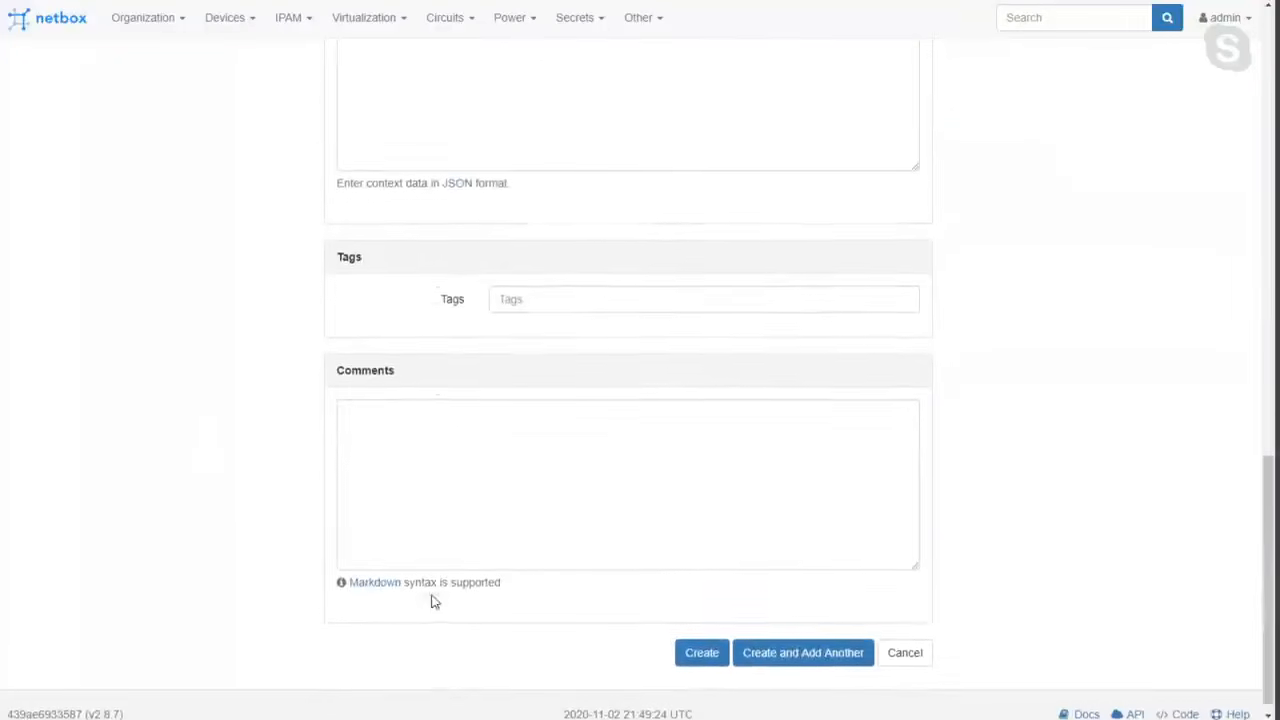
pyautogui.click(703, 642)
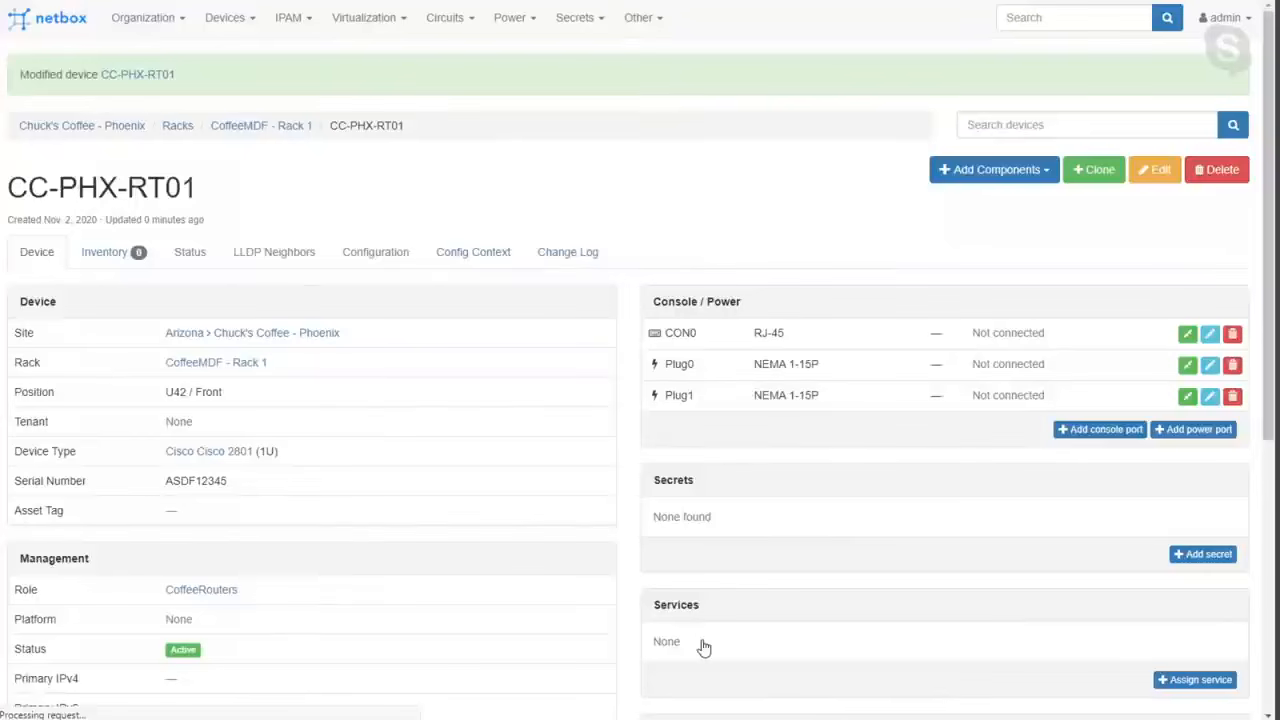
pyautogui.doubleClick(95, 190)
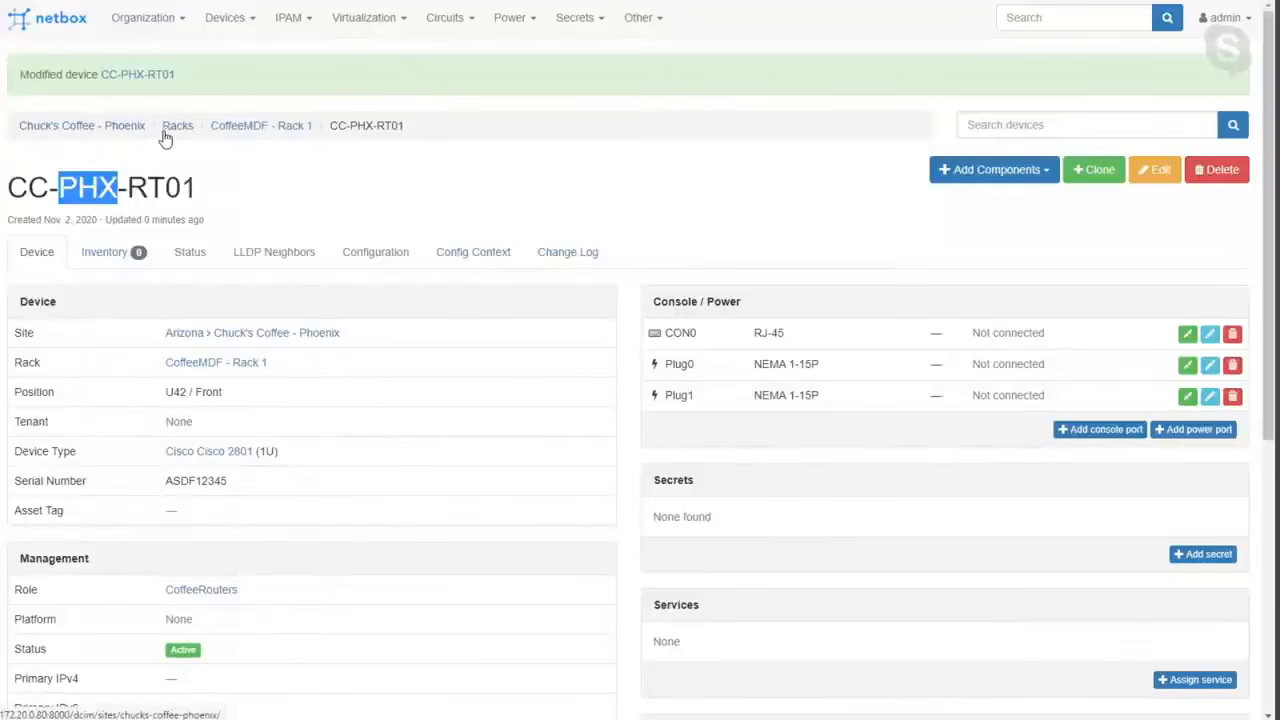
pyautogui.click(250, 128)
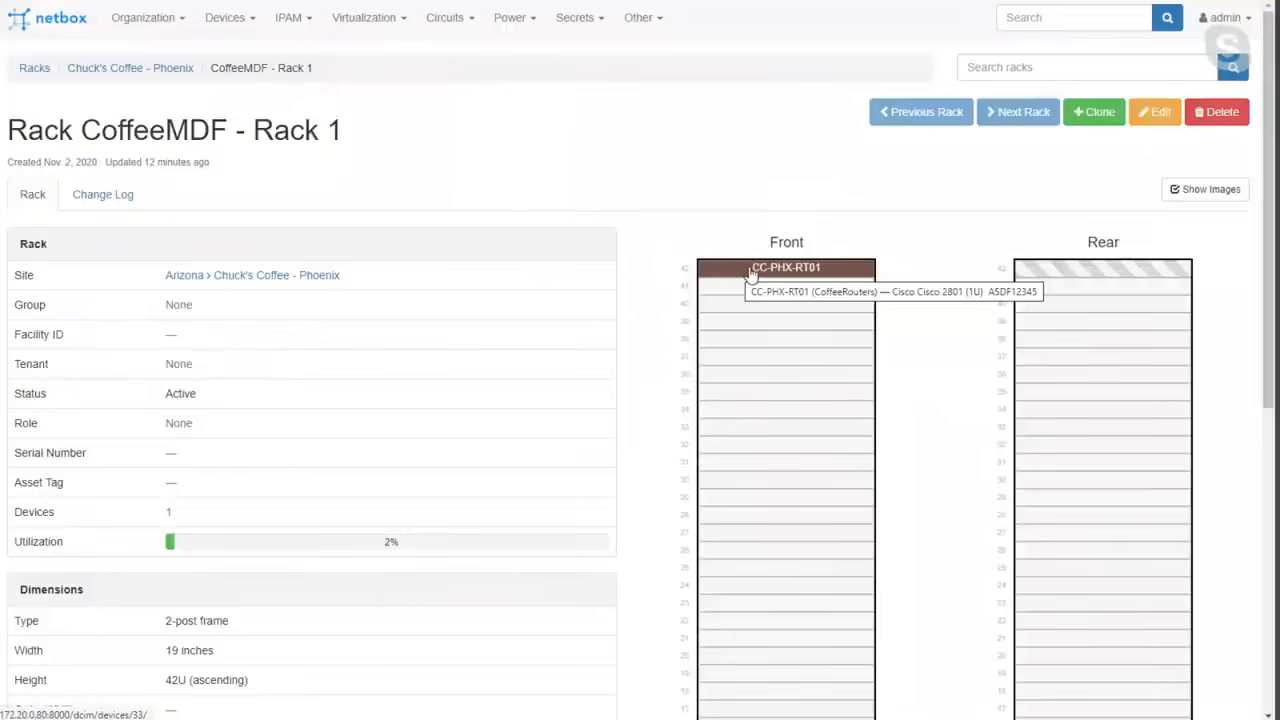
# Open CC-PHX-RT01 from the rack's front elevation and review its console, power and network interfaces.
pyautogui.click(756, 275)
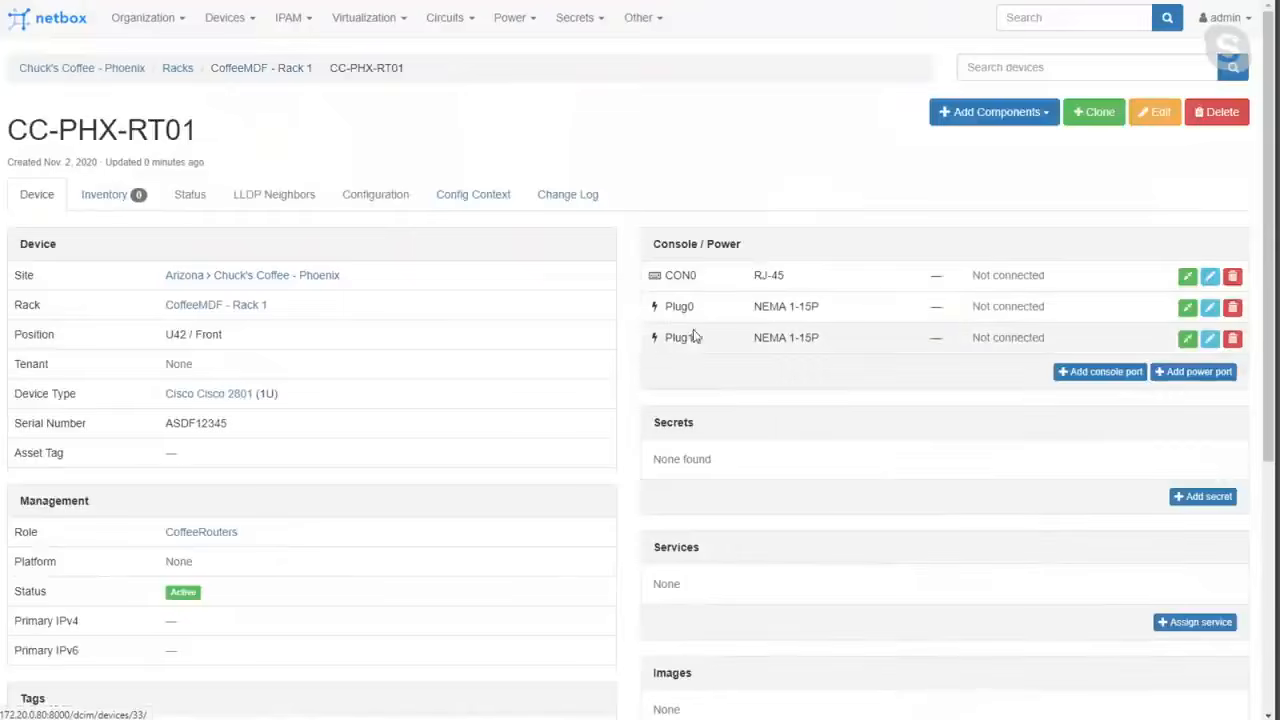
pyautogui.scroll(-4, 505, 372)
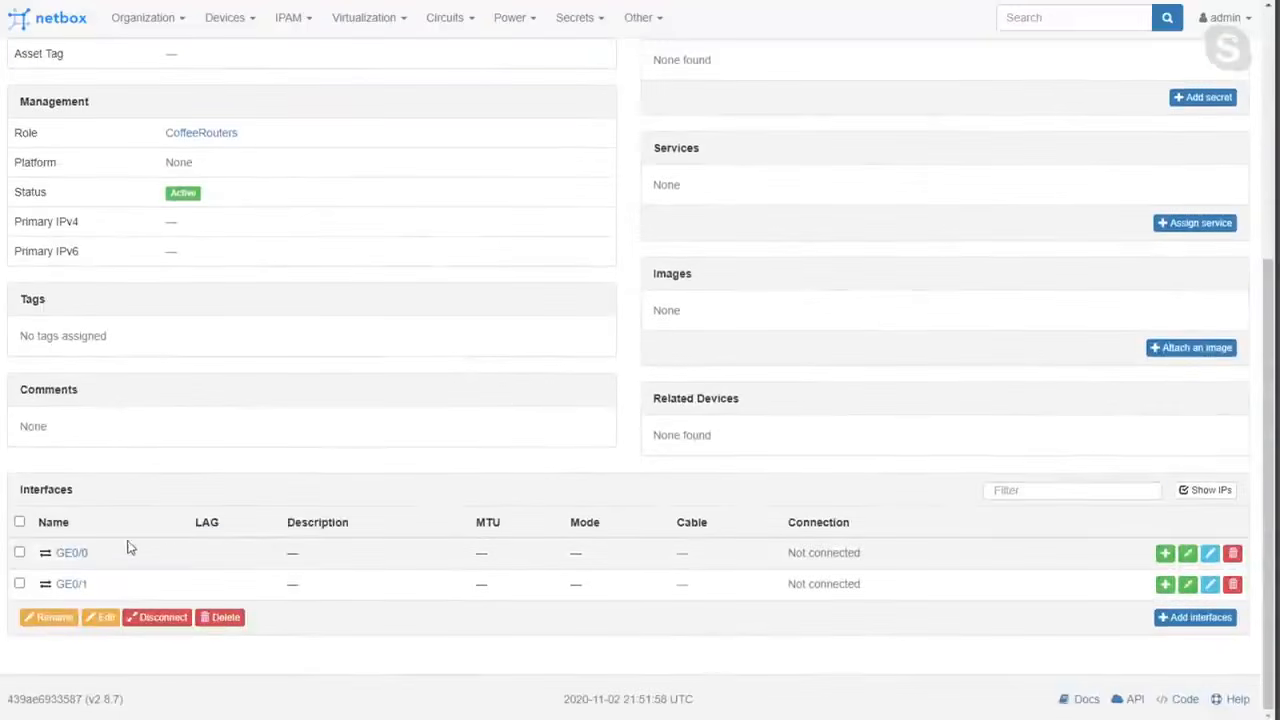
pyautogui.scroll(1, 170, 553)
pyautogui.scroll(3, 170, 553)
pyautogui.scroll(-1, 1163, 654)
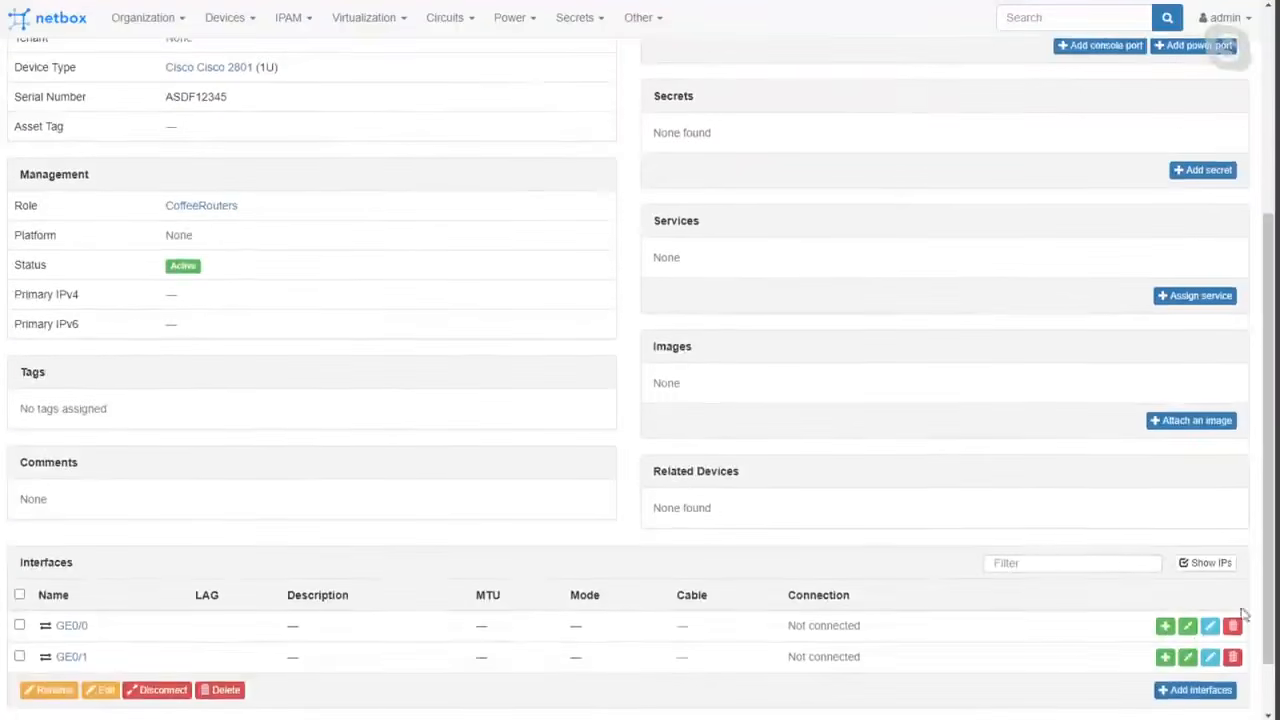
# Look over the new IP address form for interface GE0/0, and return to the device page without adding an address.
pyautogui.click(1165, 626)
pyautogui.click(575, 210)
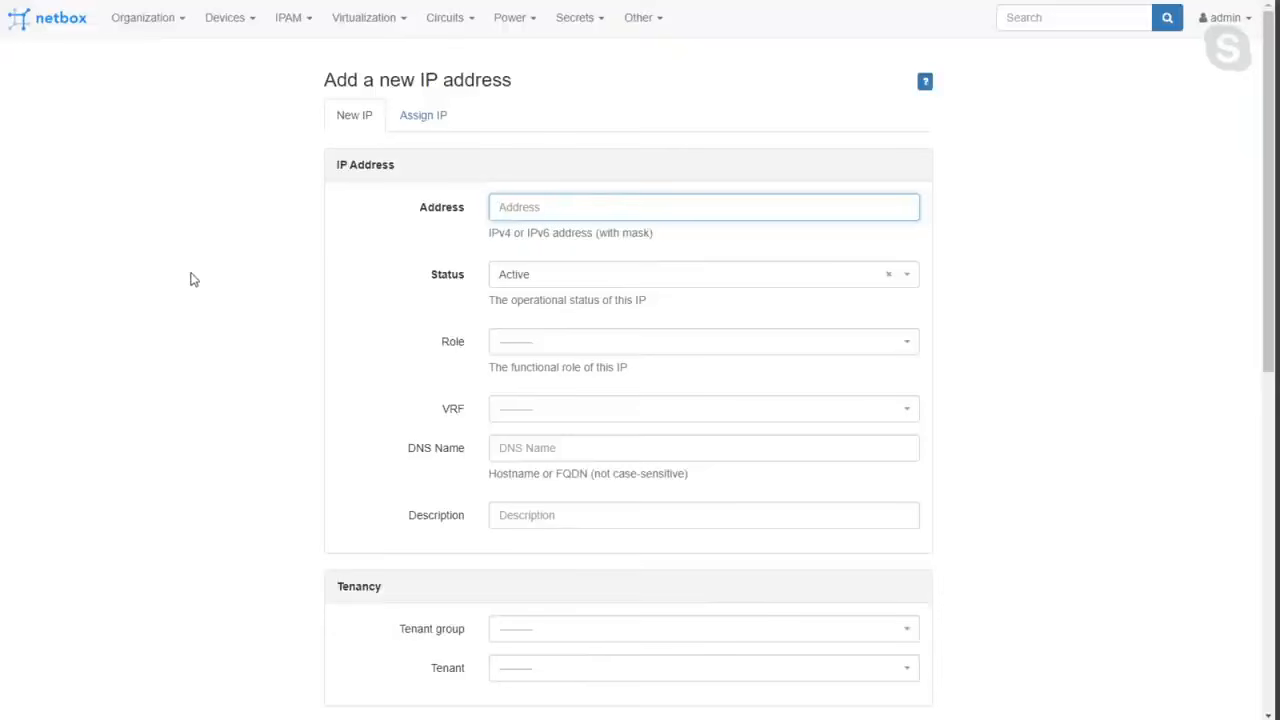
pyautogui.hotkey('alt', 'Left')
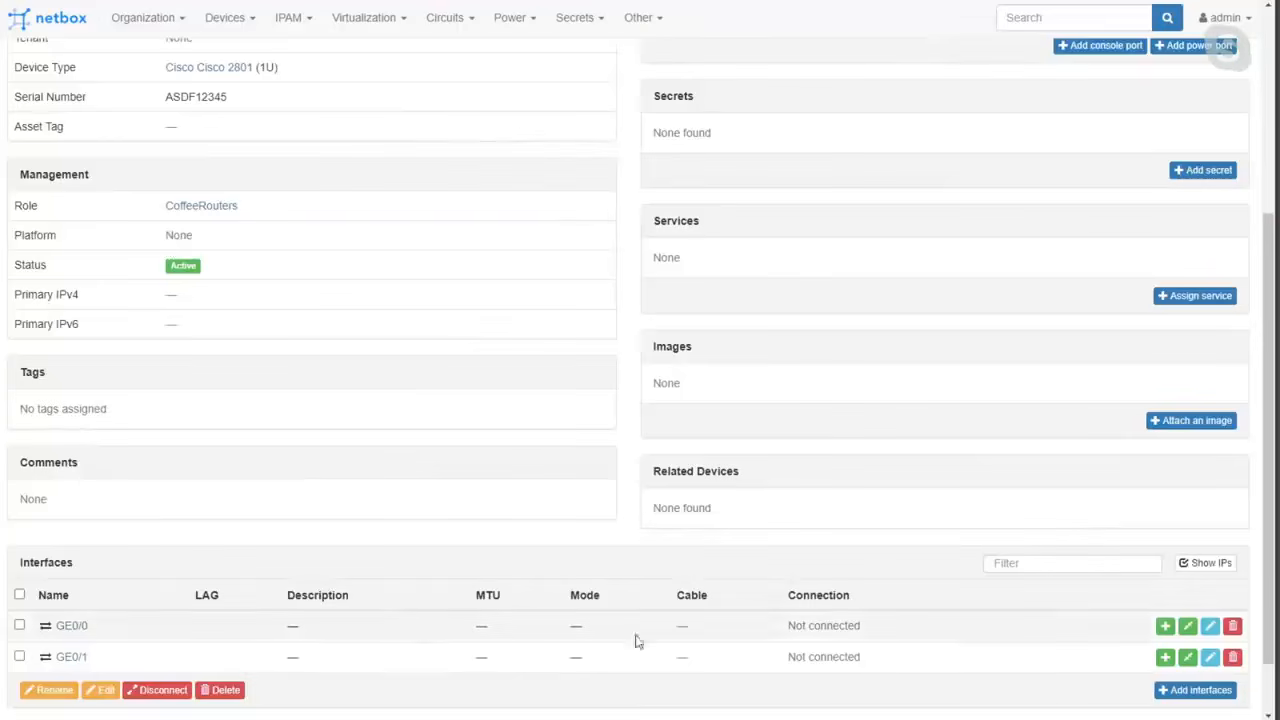
# Start an interface-to-interface cable connection from GE0/0, choosing device CC-PHX-RT01 and interface GE0/1 as the B side.
pyautogui.click(1187, 625)
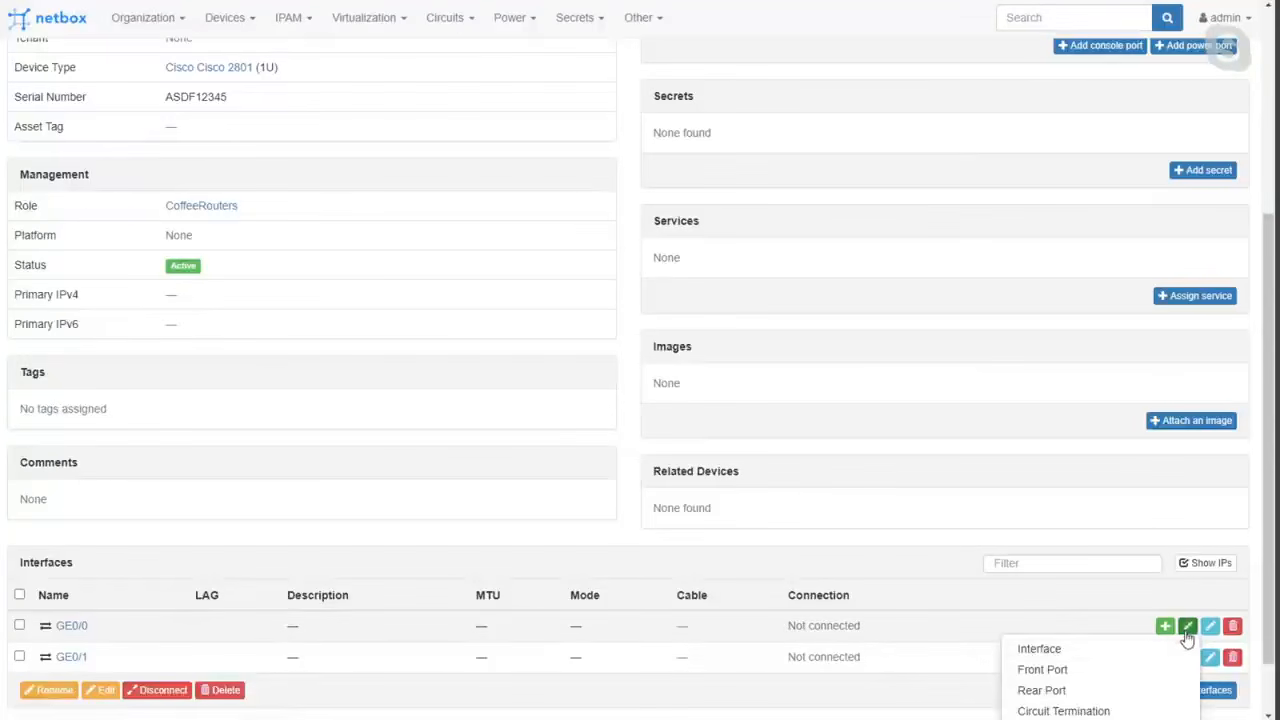
pyautogui.click(1040, 650)
pyautogui.click(970, 246)
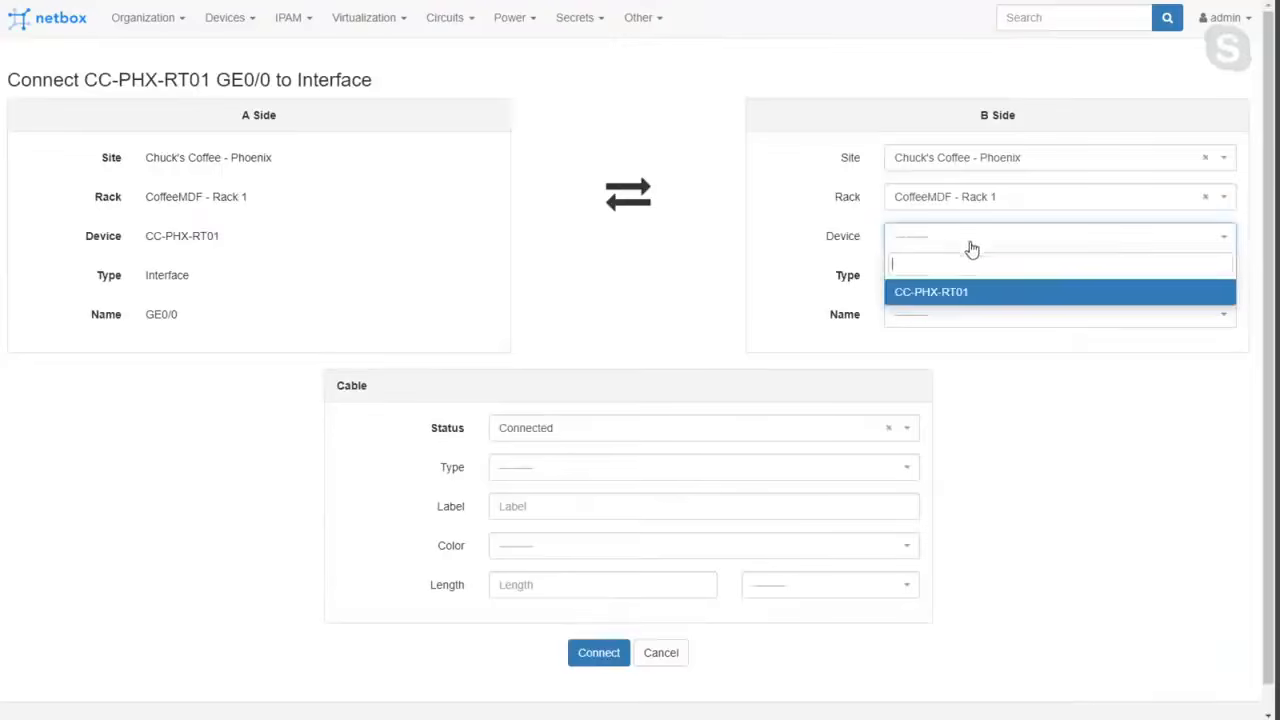
pyautogui.click(942, 293)
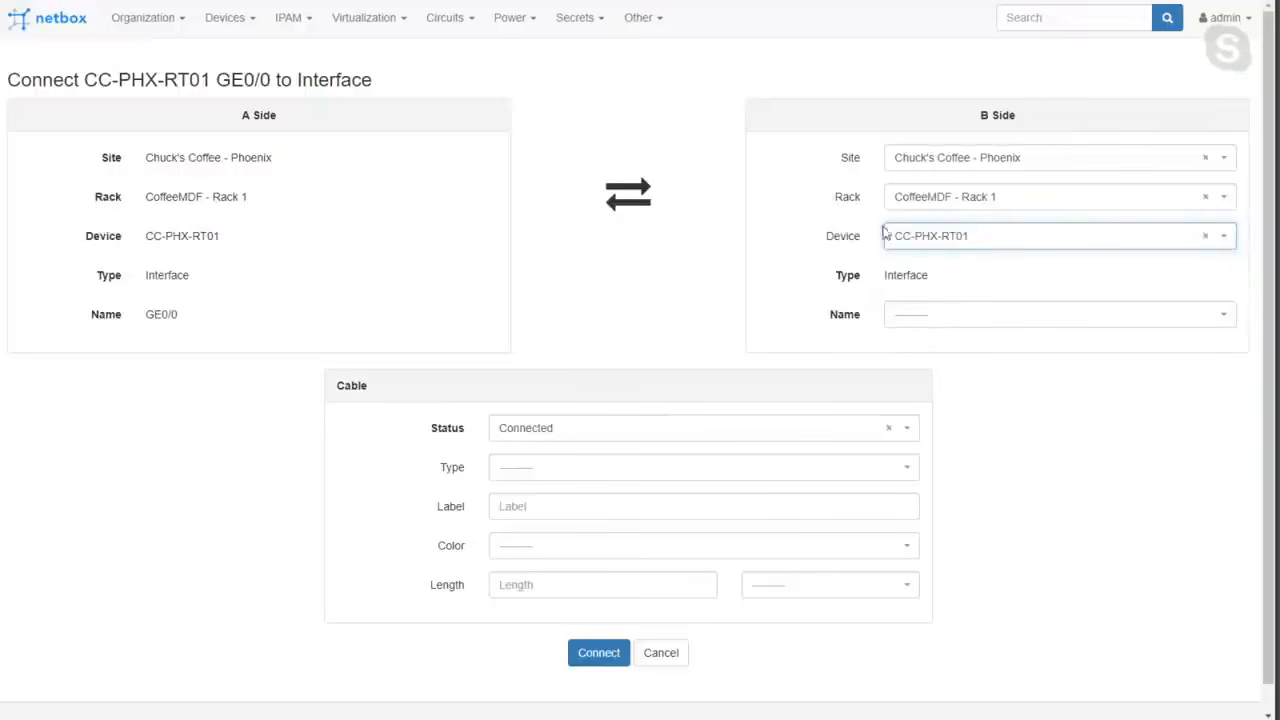
pyautogui.click(925, 314)
pyautogui.click(934, 398)
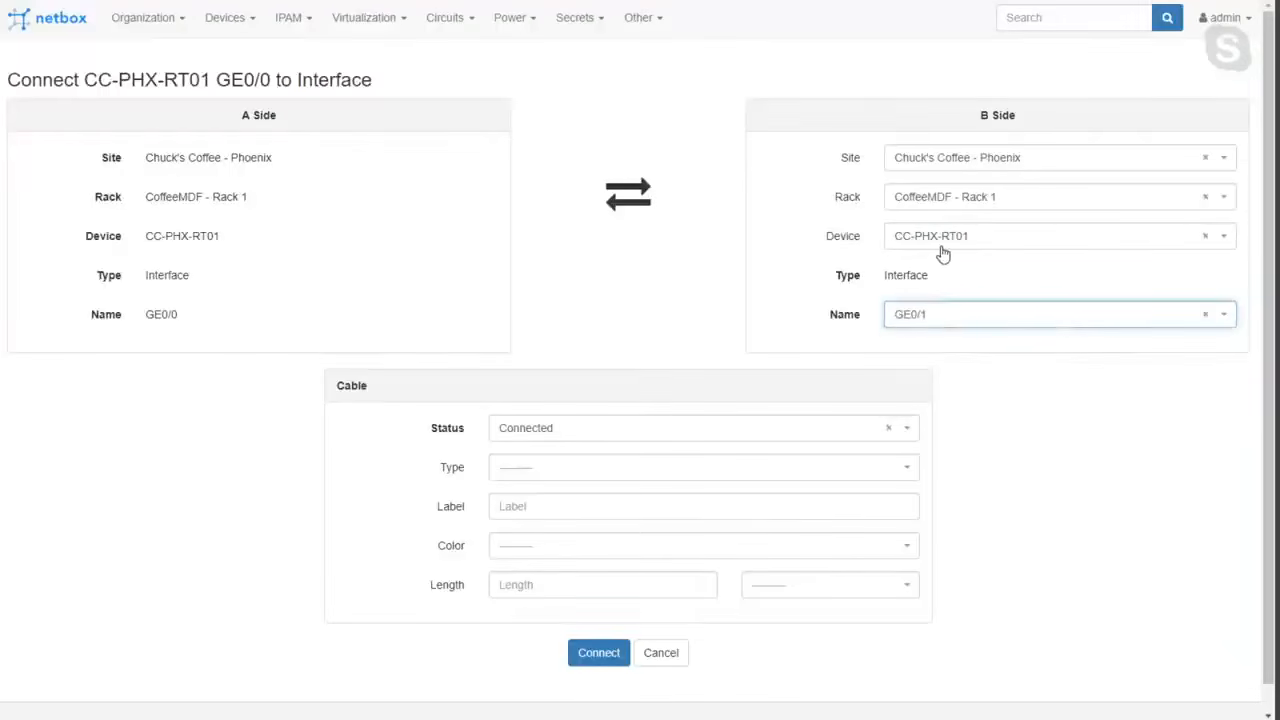
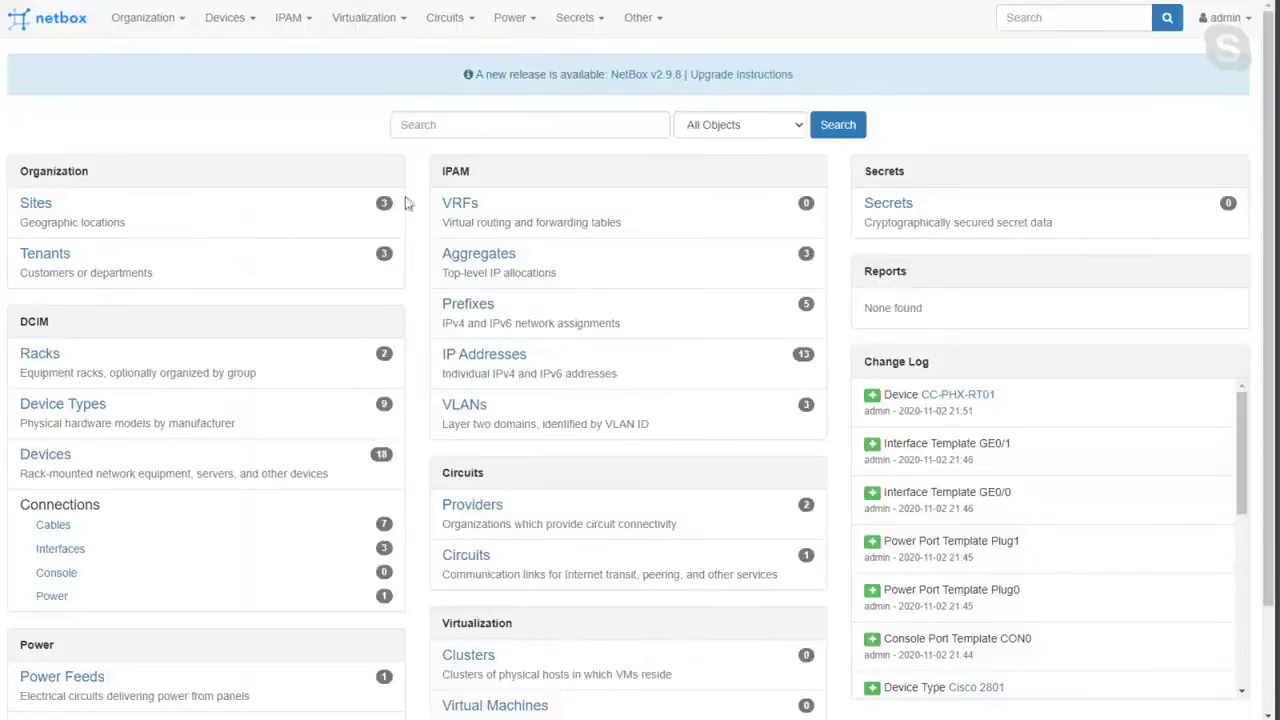
pyautogui.doubleClick(453, 172)
pyautogui.click(40, 356)
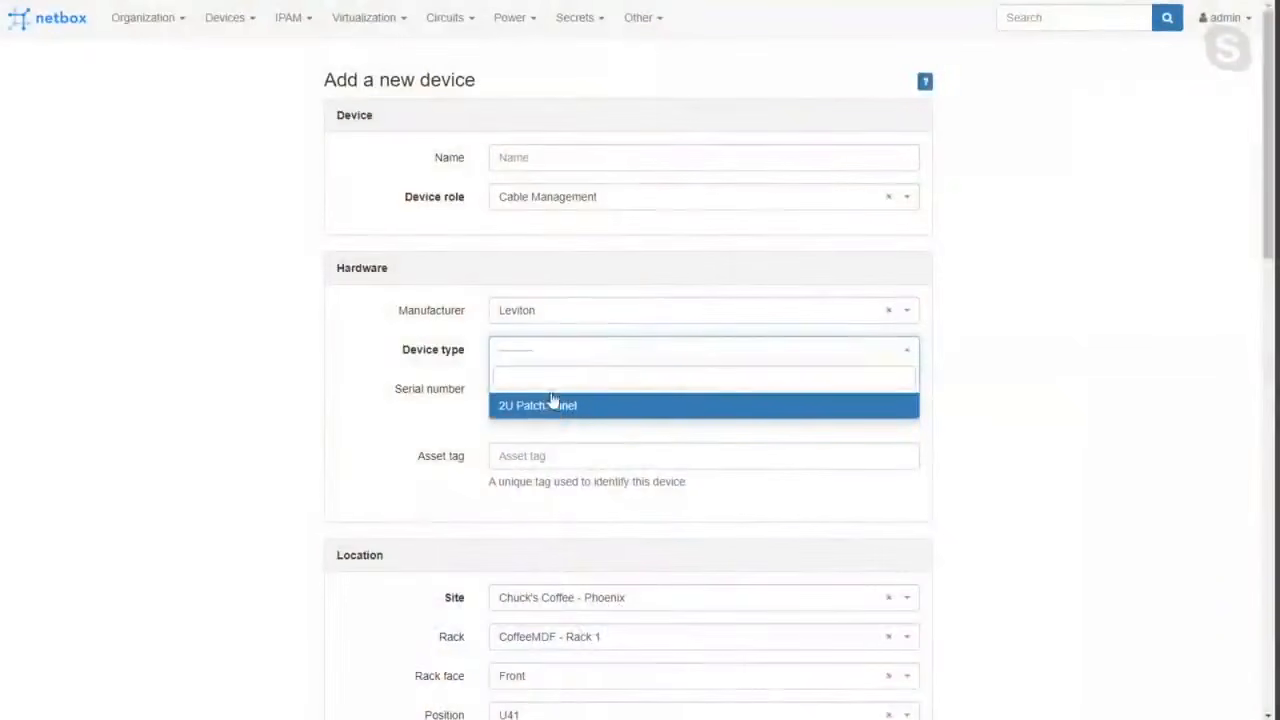
pyautogui.hotkey('alt', 'Left')
pyautogui.hotkey('alt', 'Left')
pyautogui.hotkey('alt', 'Left')
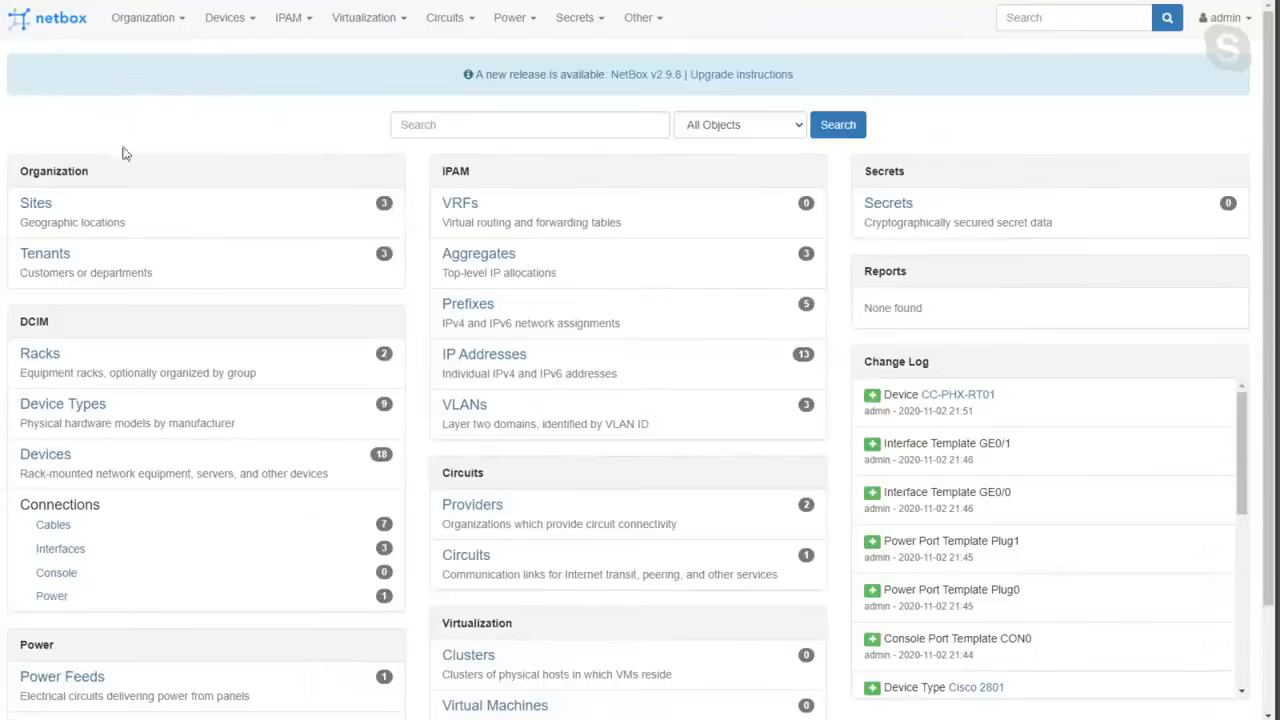
# Open the page of the rack CoffeeMDF - Rack 1 from the rack list.
pyautogui.click(55, 358)
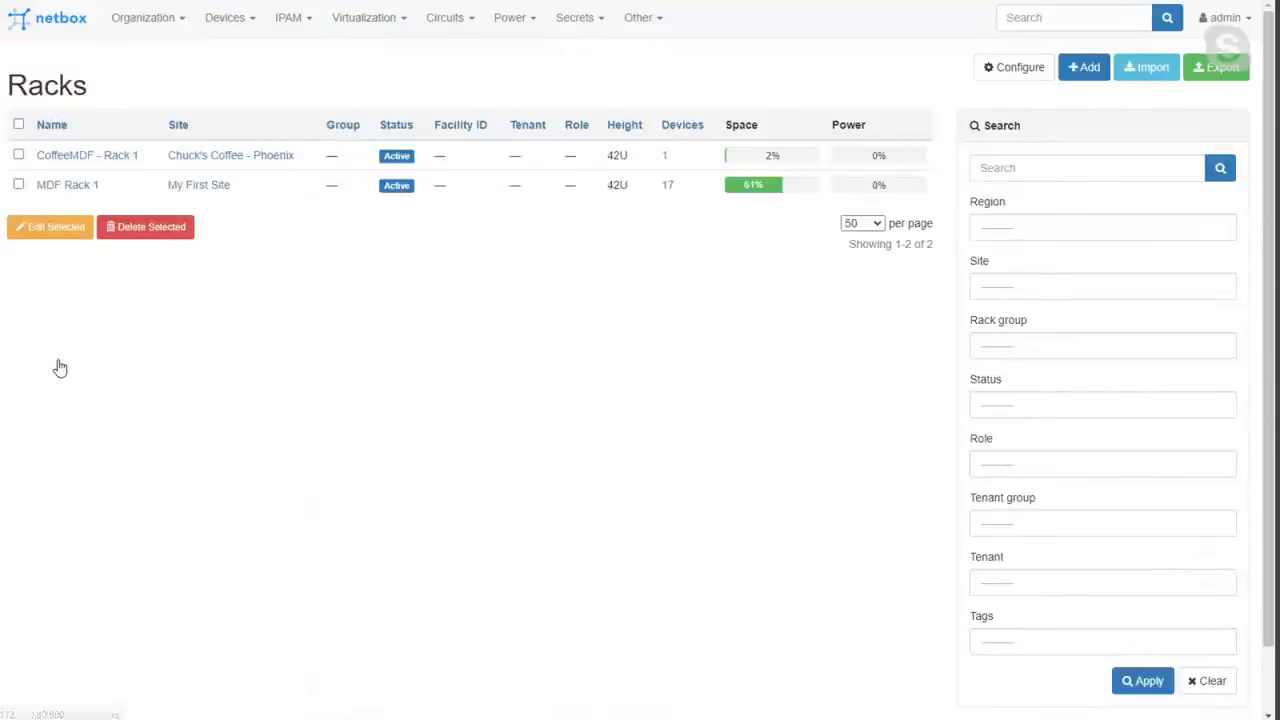
pyautogui.click(86, 156)
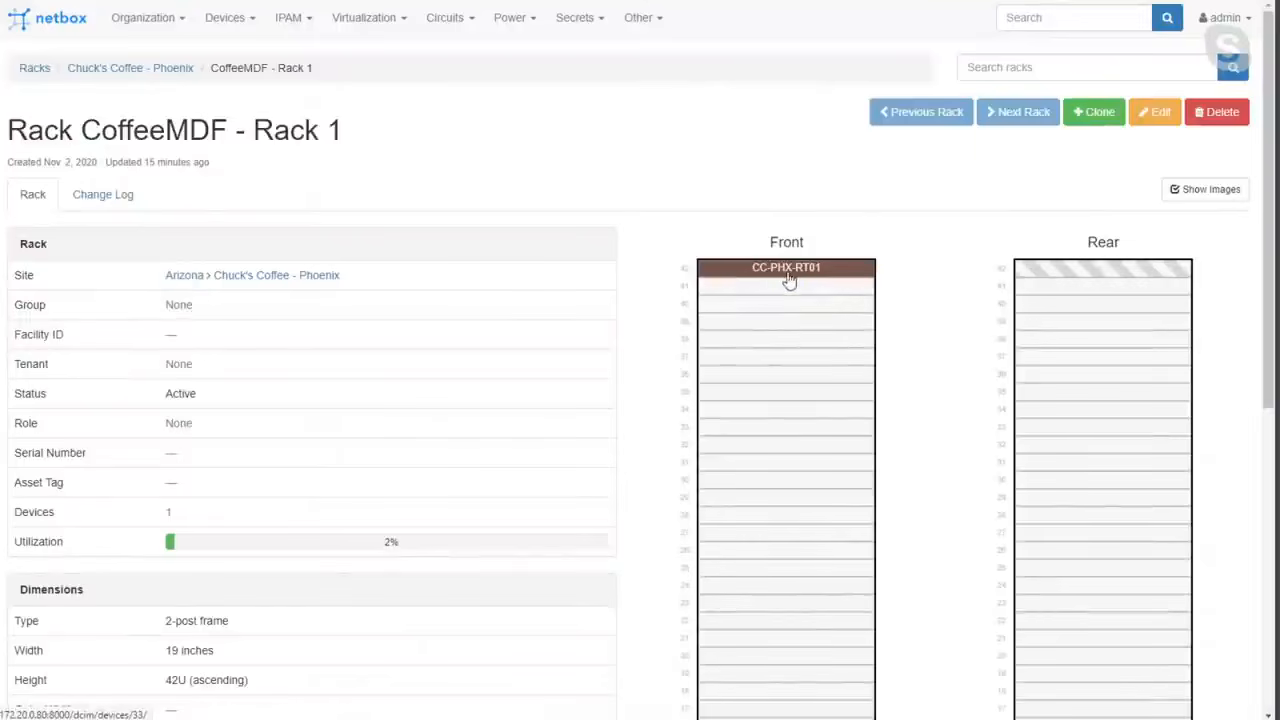
pyautogui.click(242, 22)
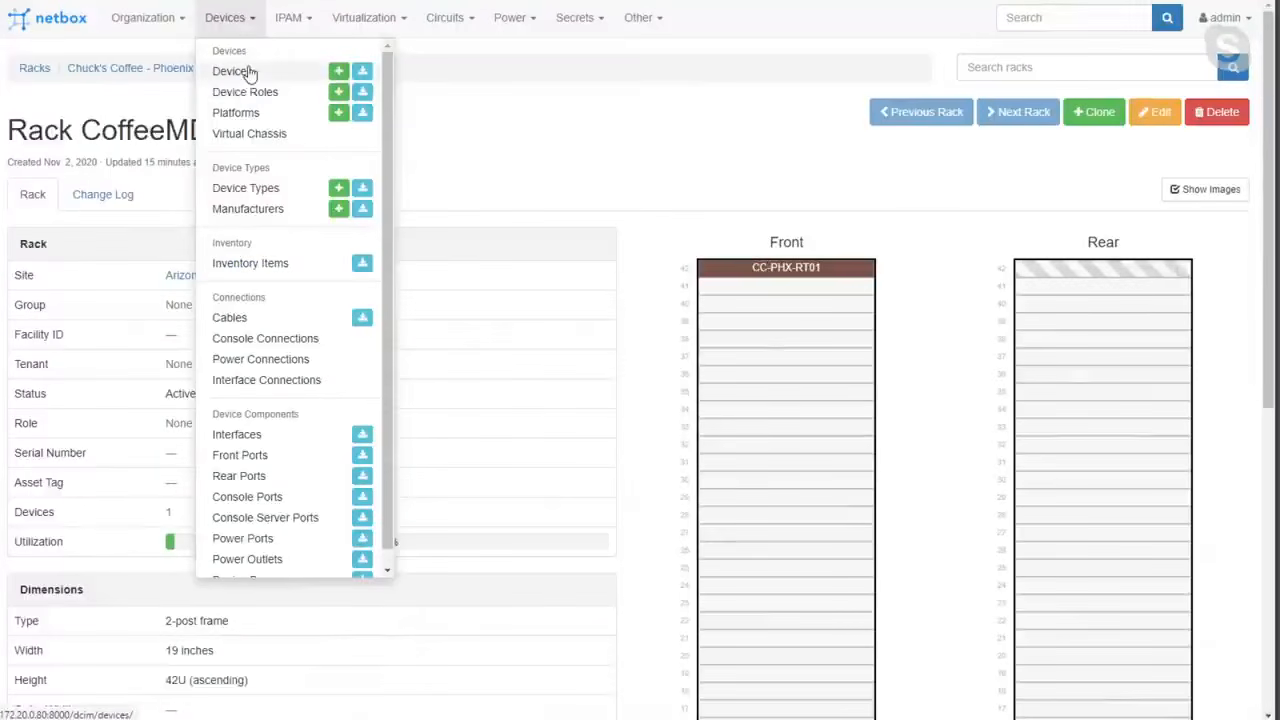
pyautogui.click(650, 102)
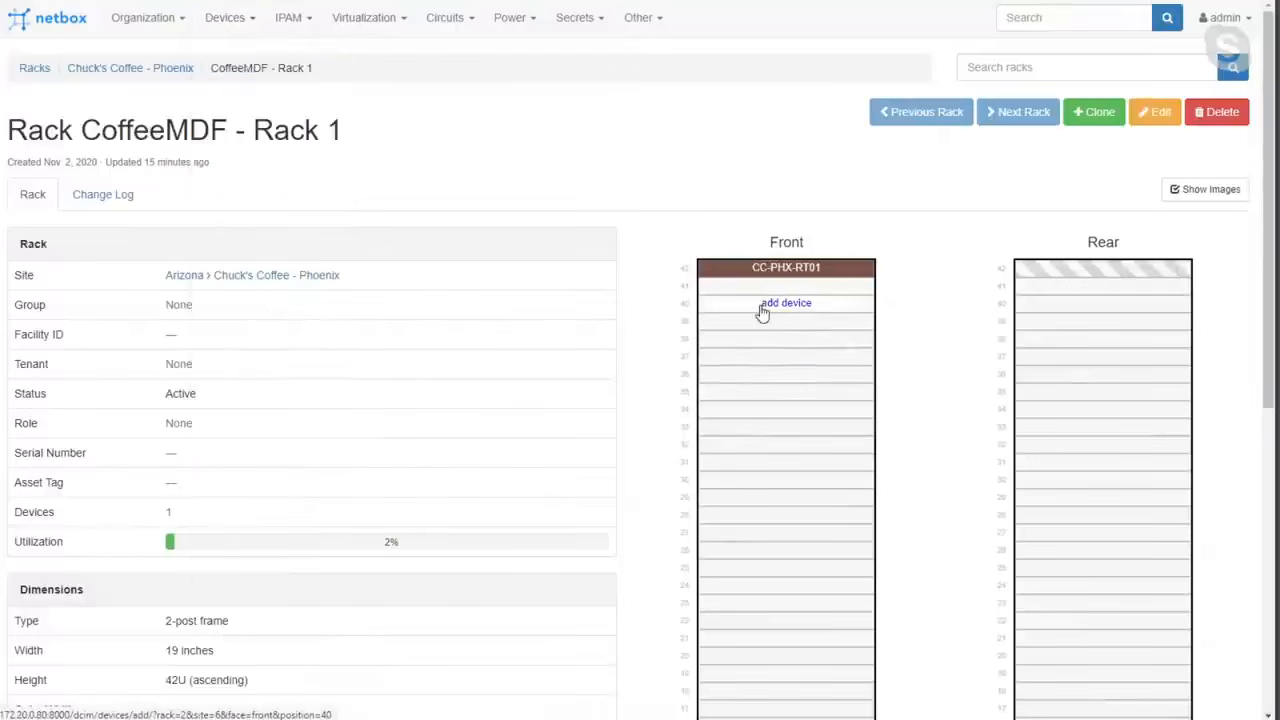
# Create an unnamed device at front position U40 of CoffeeMDF - Rack 1 with role Cable Management, manufacturer Leviton and type 2U Patch Panel.
pyautogui.click(762, 313)
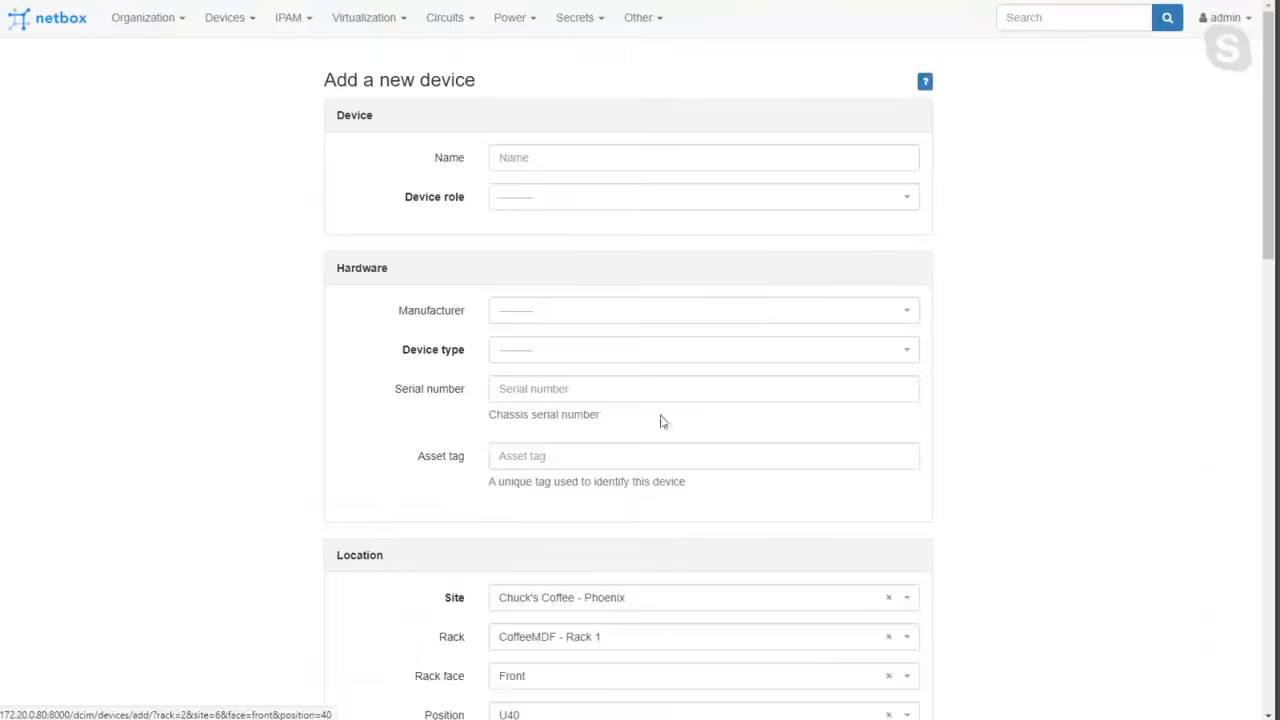
pyautogui.click(540, 200)
pyautogui.click(535, 256)
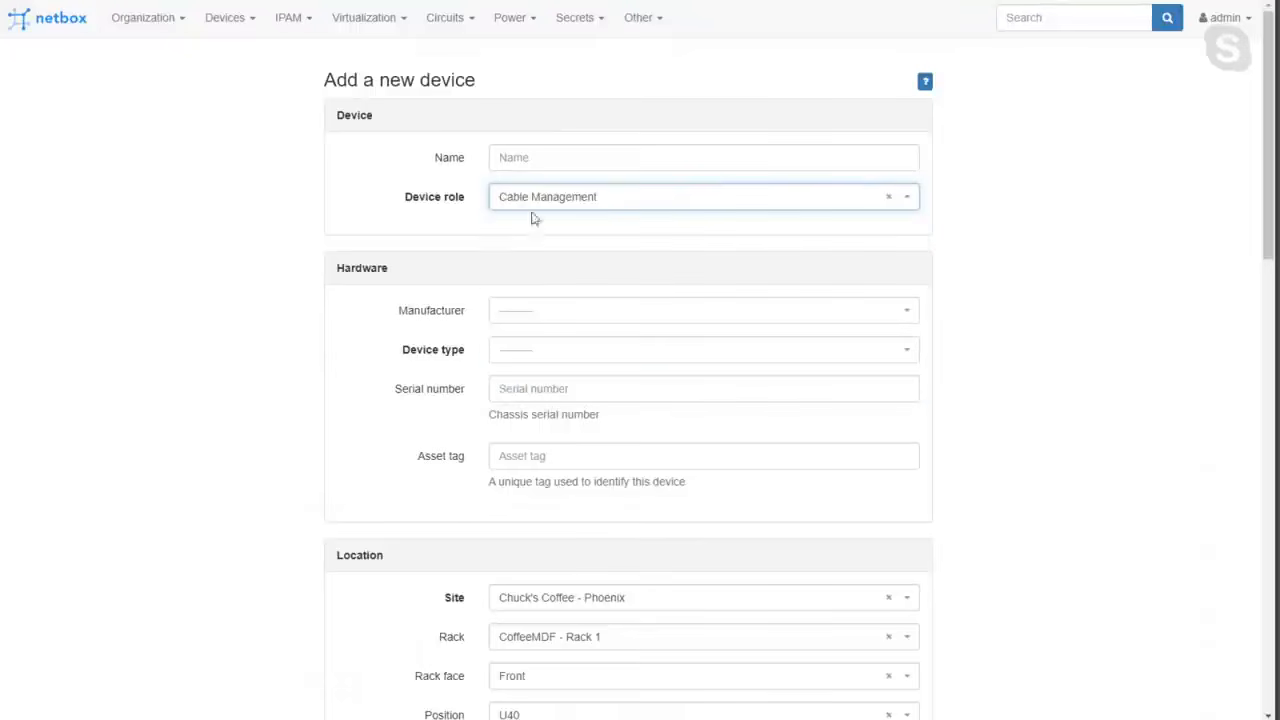
pyautogui.click(516, 356)
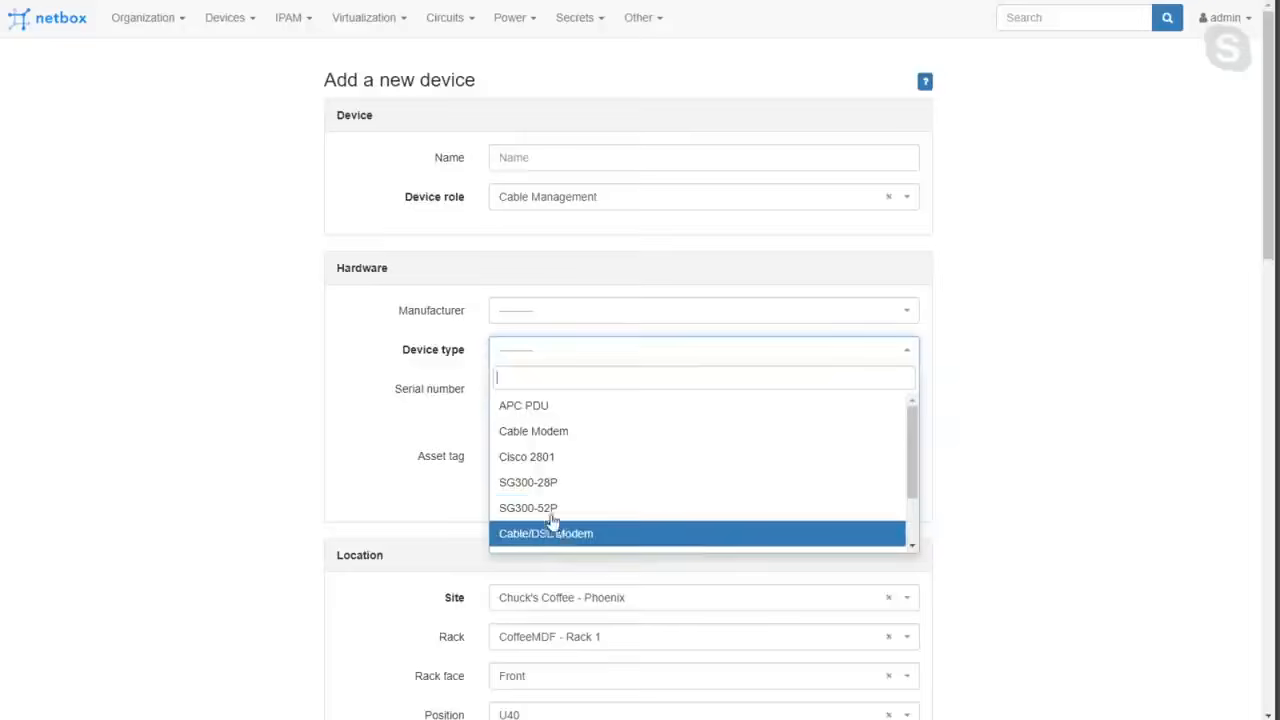
pyautogui.click(520, 312)
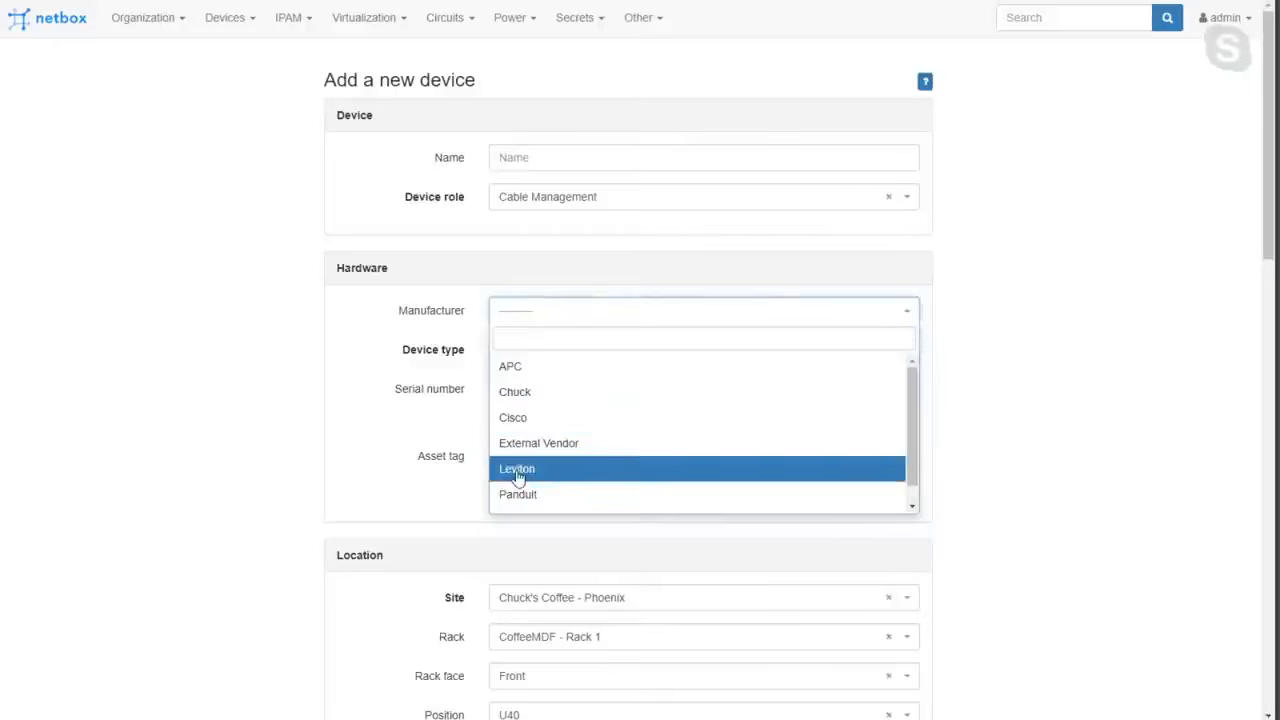
pyautogui.click(518, 468)
pyautogui.click(534, 353)
pyautogui.click(530, 405)
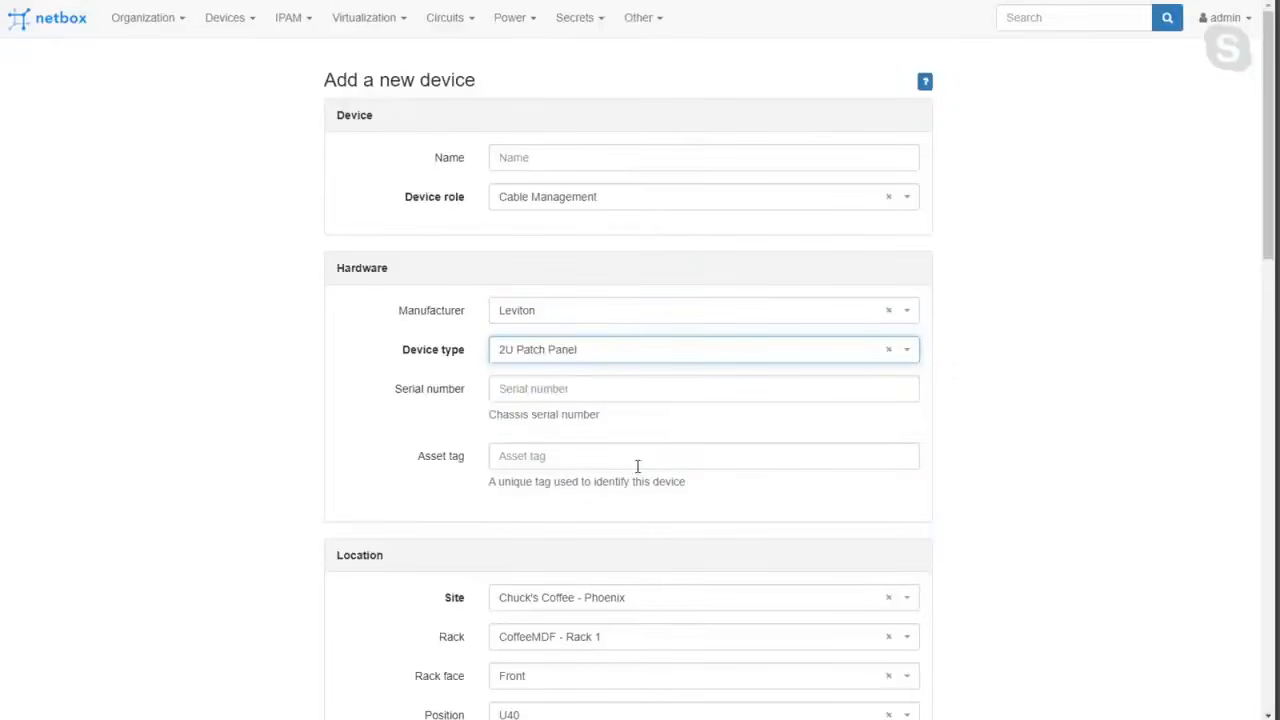
pyautogui.scroll(-13, 600, 483)
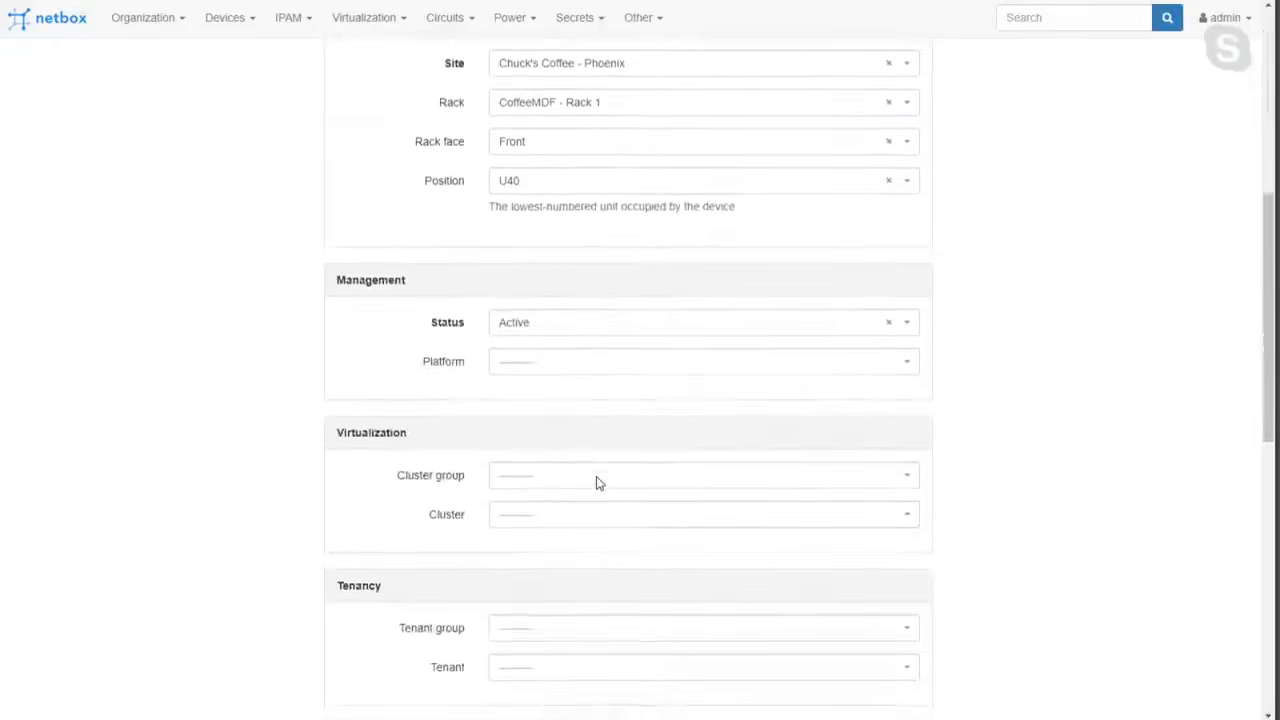
pyautogui.click(704, 640)
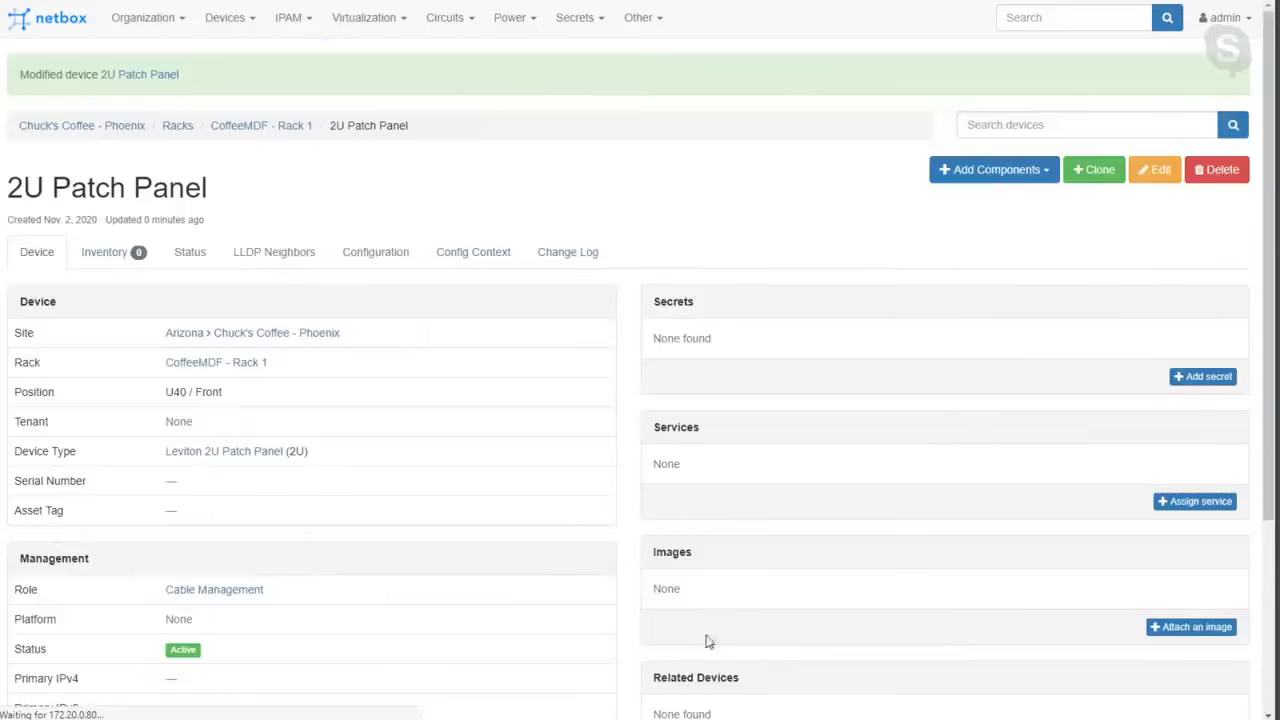
# Return to CoffeeMDF - Rack 1 and fill in a new device at front U39 with role Switch, manufacturer Cisco and type SG300-52P.
pyautogui.click(300, 127)
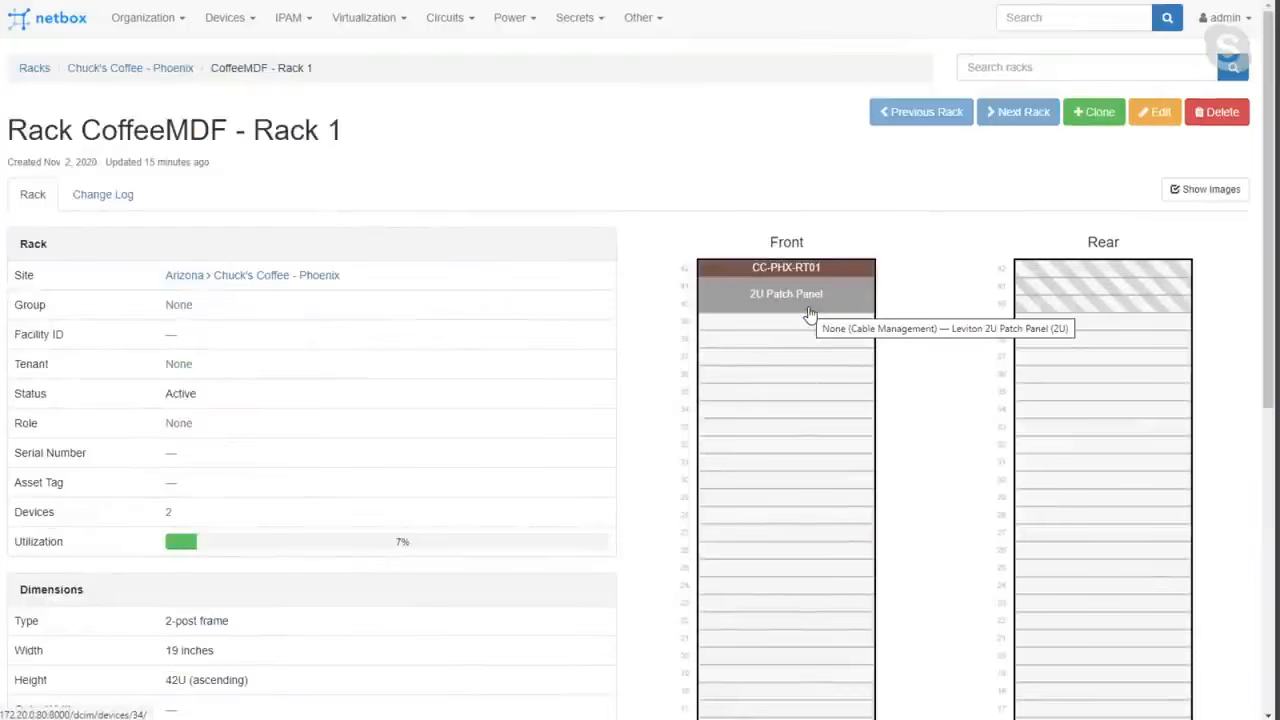
pyautogui.click(762, 340)
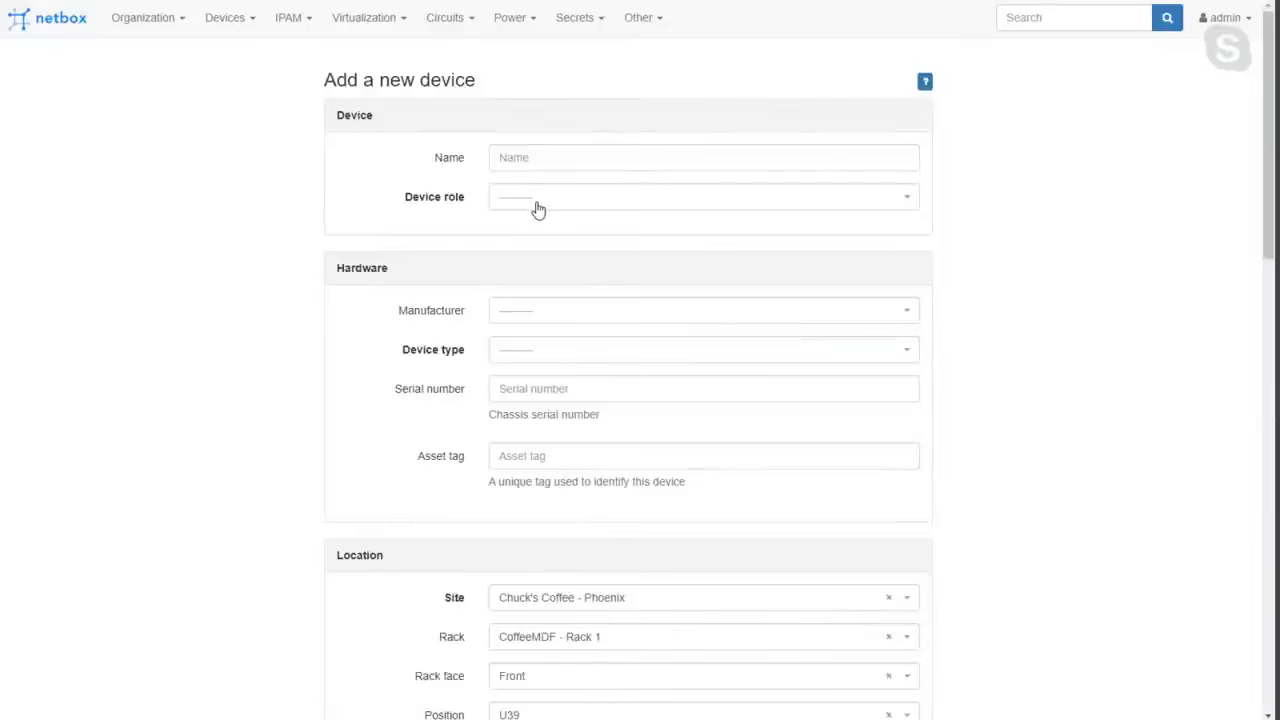
pyautogui.click(529, 210)
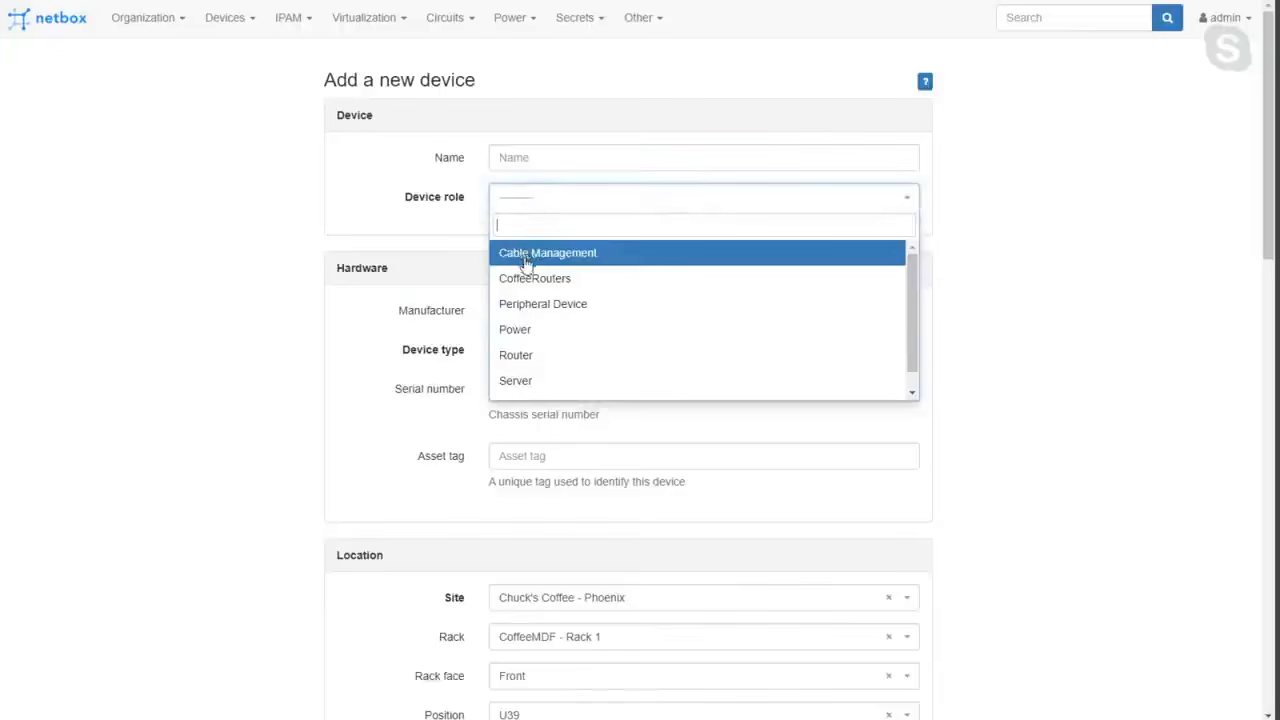
pyautogui.scroll(-1, 540, 355)
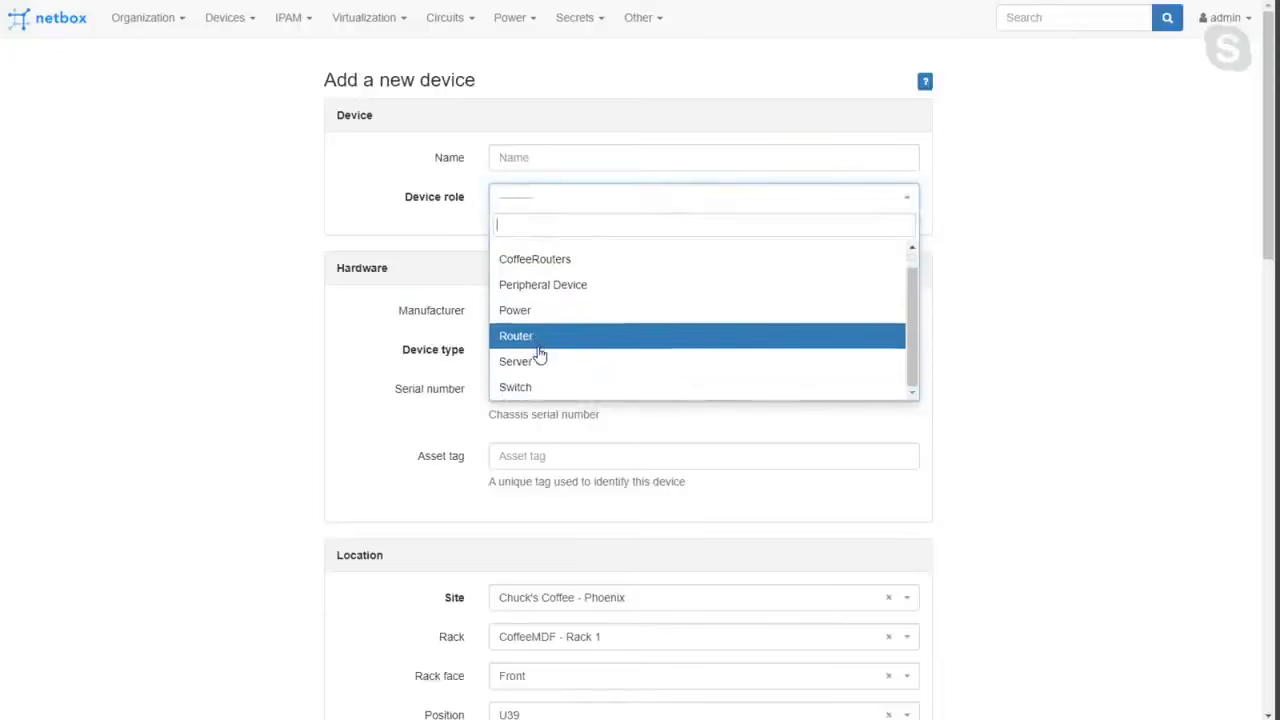
pyautogui.click(523, 386)
pyautogui.click(531, 312)
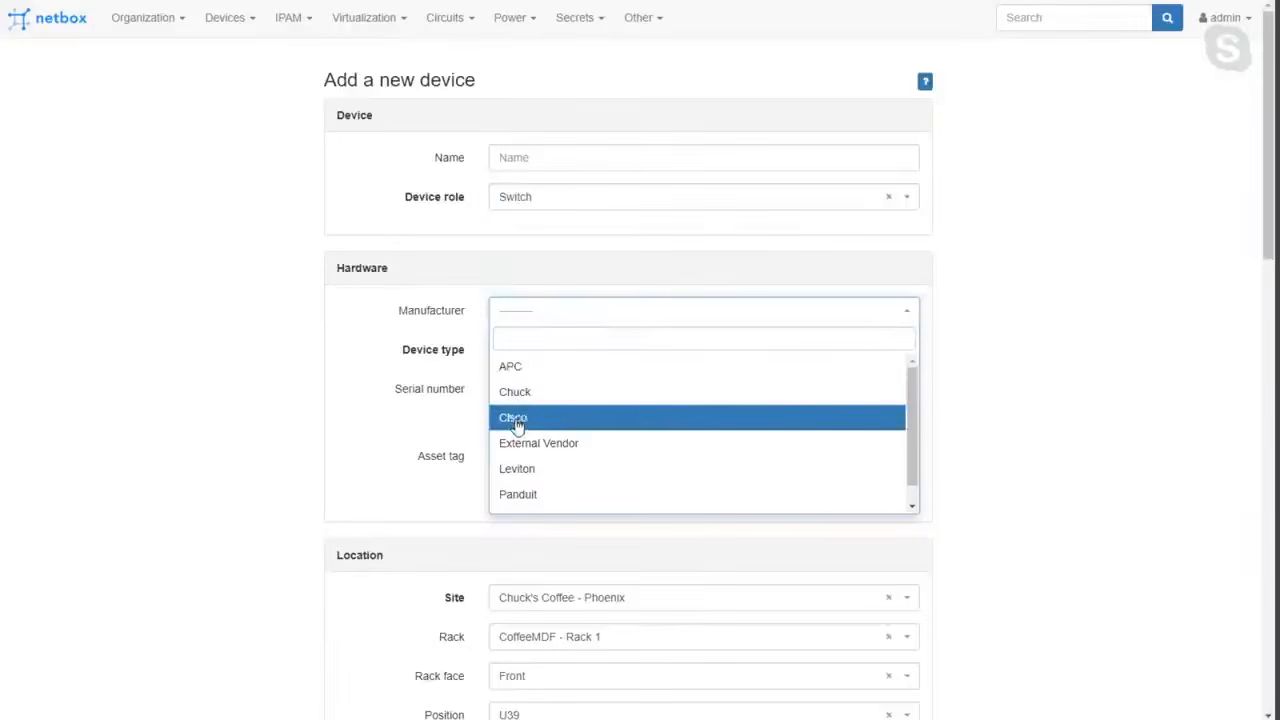
pyautogui.click(516, 419)
pyautogui.click(524, 356)
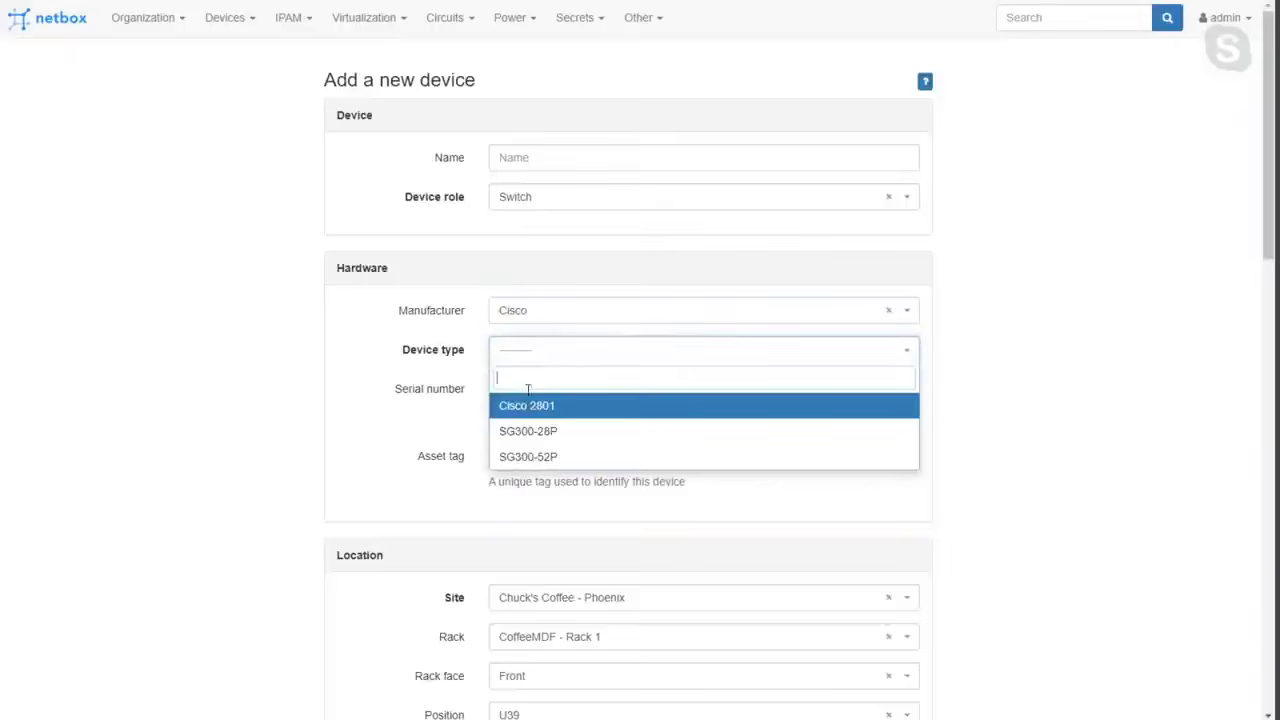
pyautogui.click(531, 460)
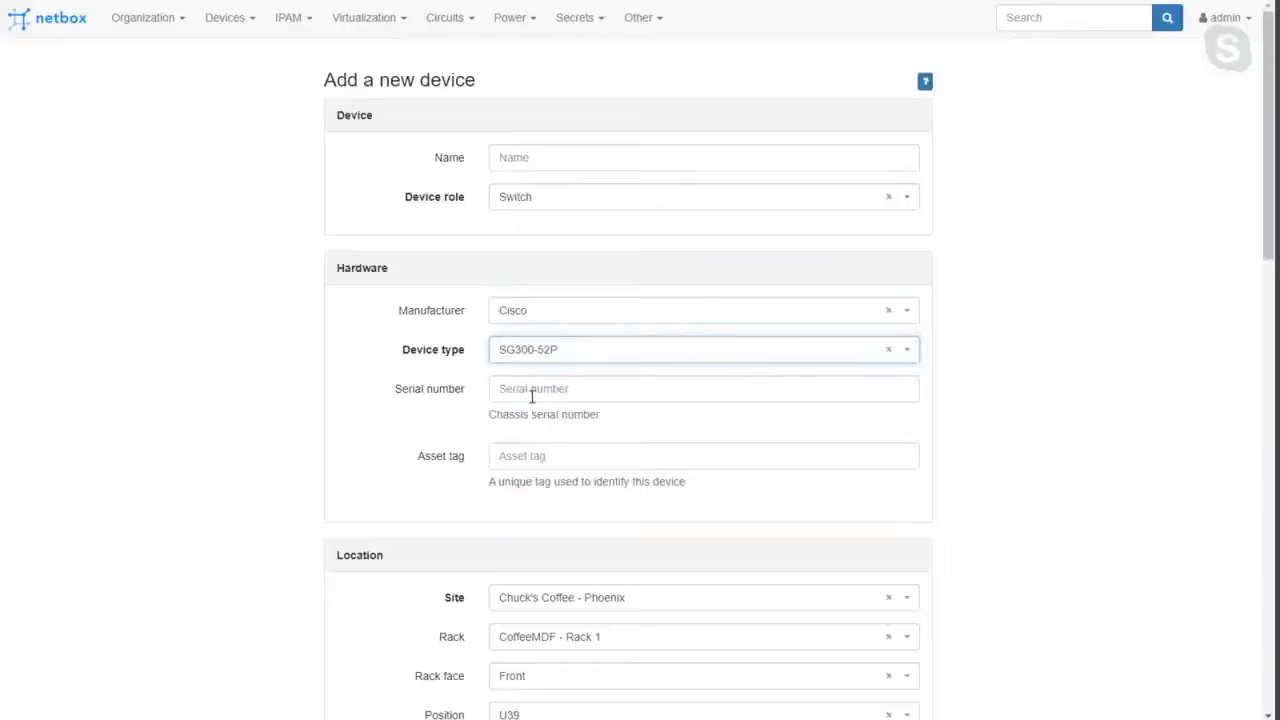
# Check the new switch's location settings and create the device with the remaining fields left at their defaults.
pyautogui.scroll(-3, 531, 396)
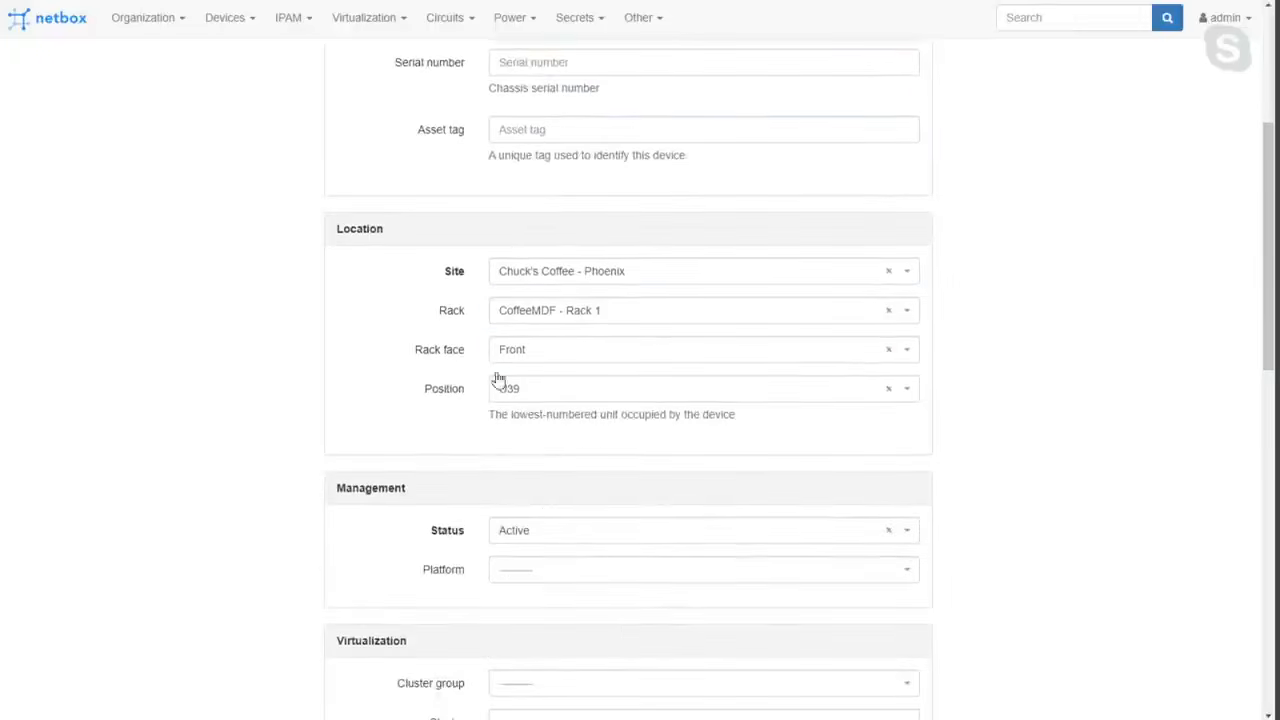
pyautogui.scroll(-1, 545, 490)
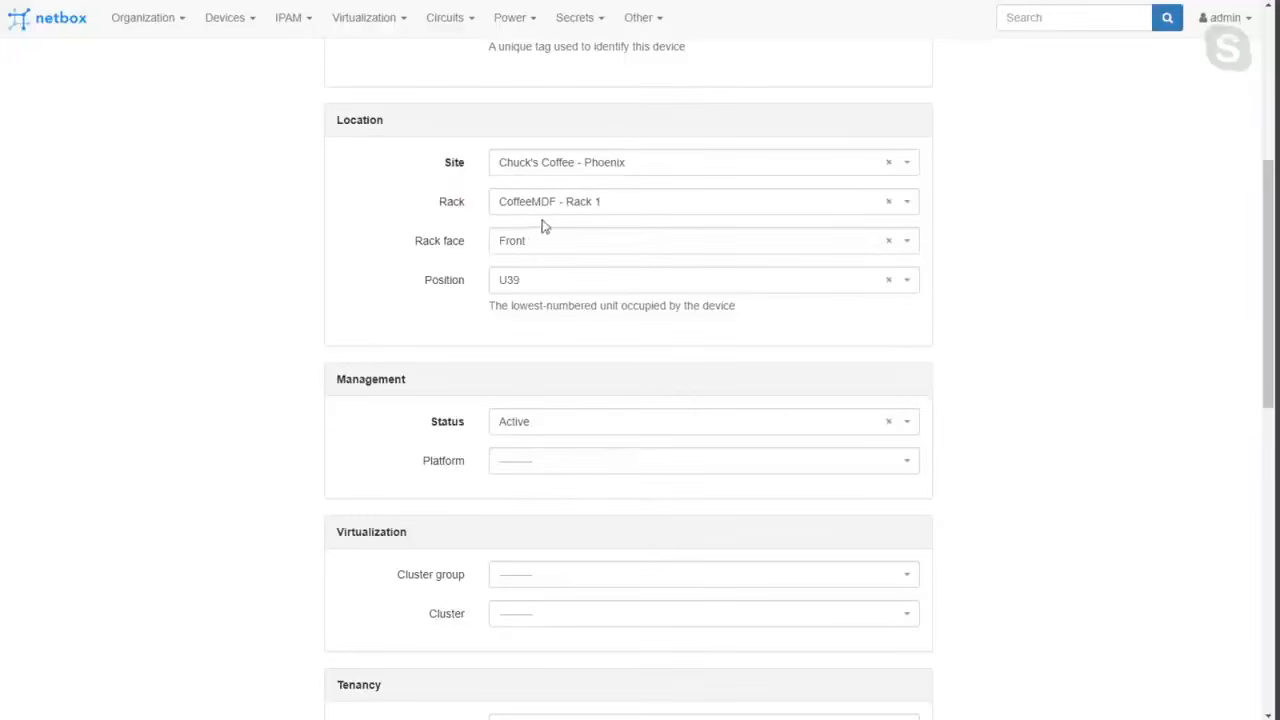
pyautogui.scroll(-6, 526, 257)
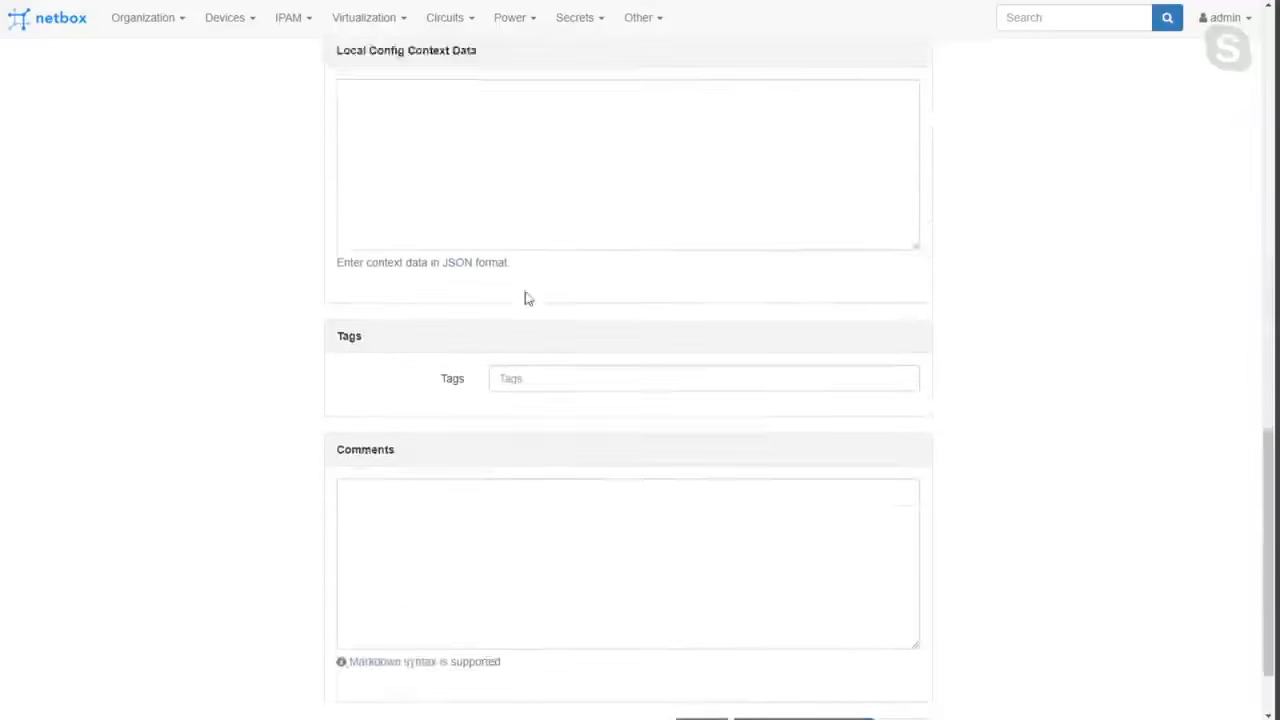
pyautogui.scroll(-2, 526, 281)
pyautogui.click(700, 634)
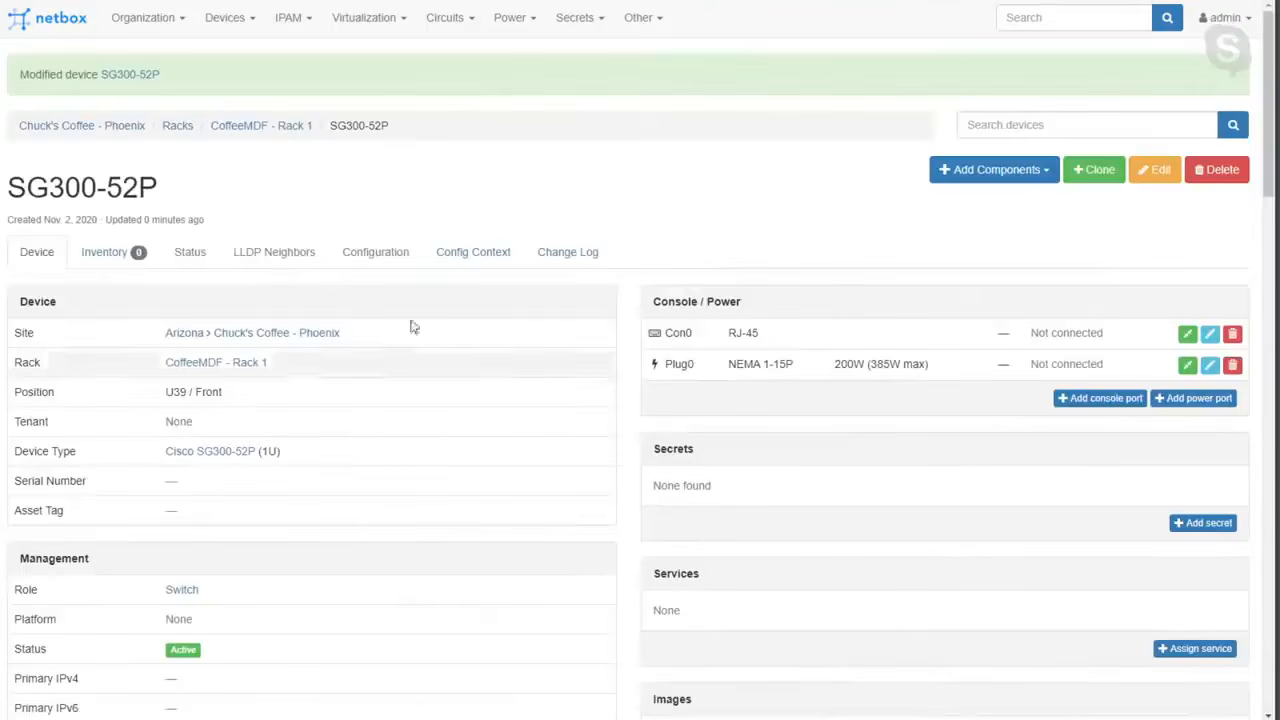
# Open CC-PHX-RT01 from the front elevation of CoffeeMDF - Rack 1 and start an interface-to-interface connection from GE0/0.
pyautogui.click(261, 125)
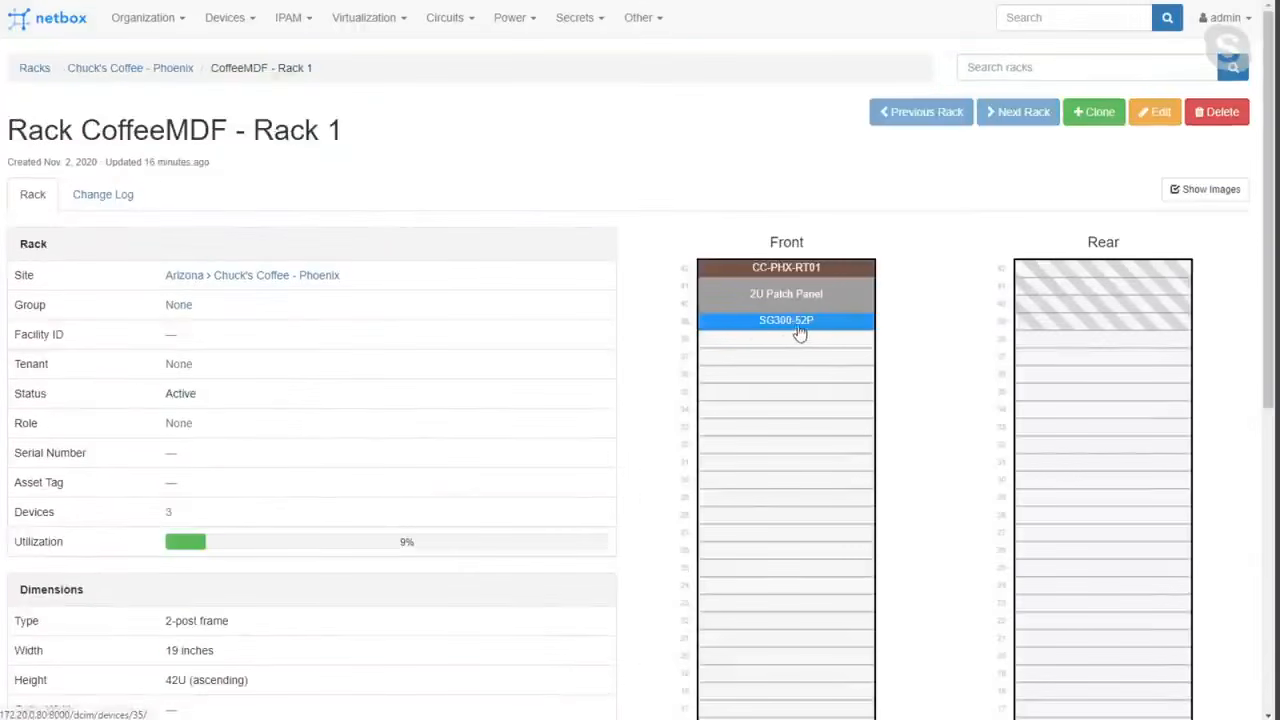
pyautogui.click(794, 268)
pyautogui.scroll(-5, 794, 270)
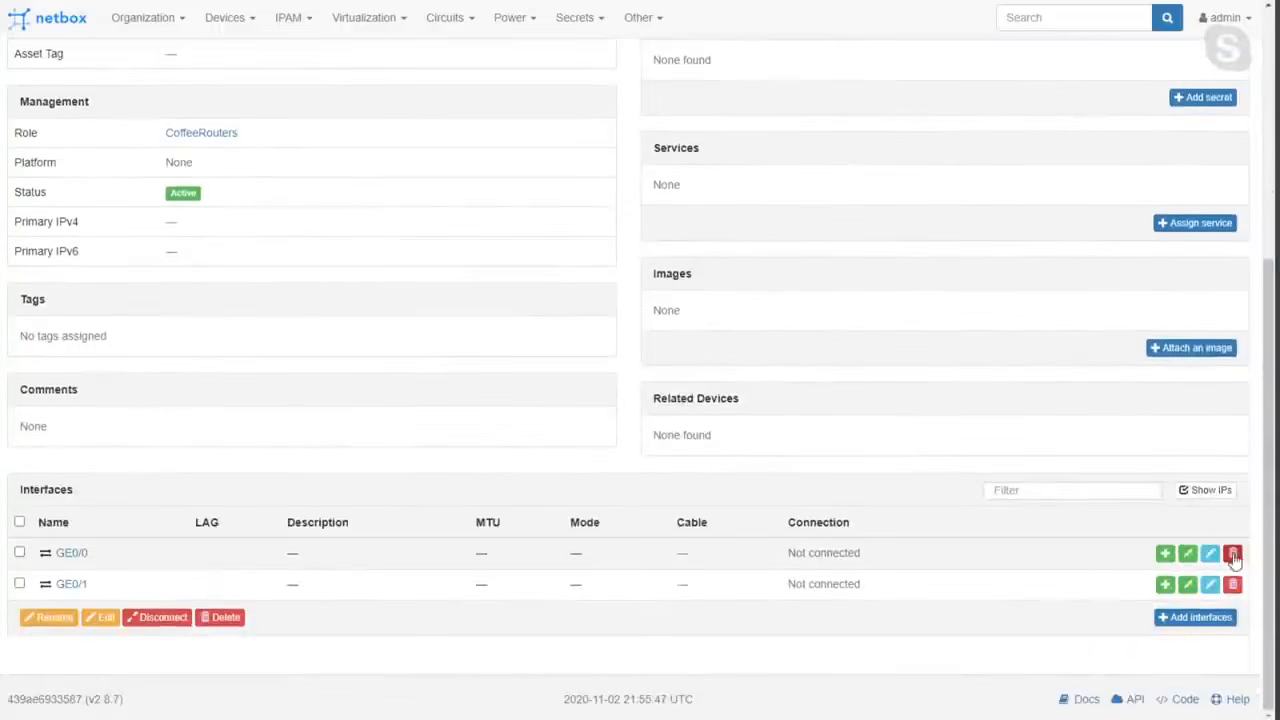
pyautogui.click(1188, 555)
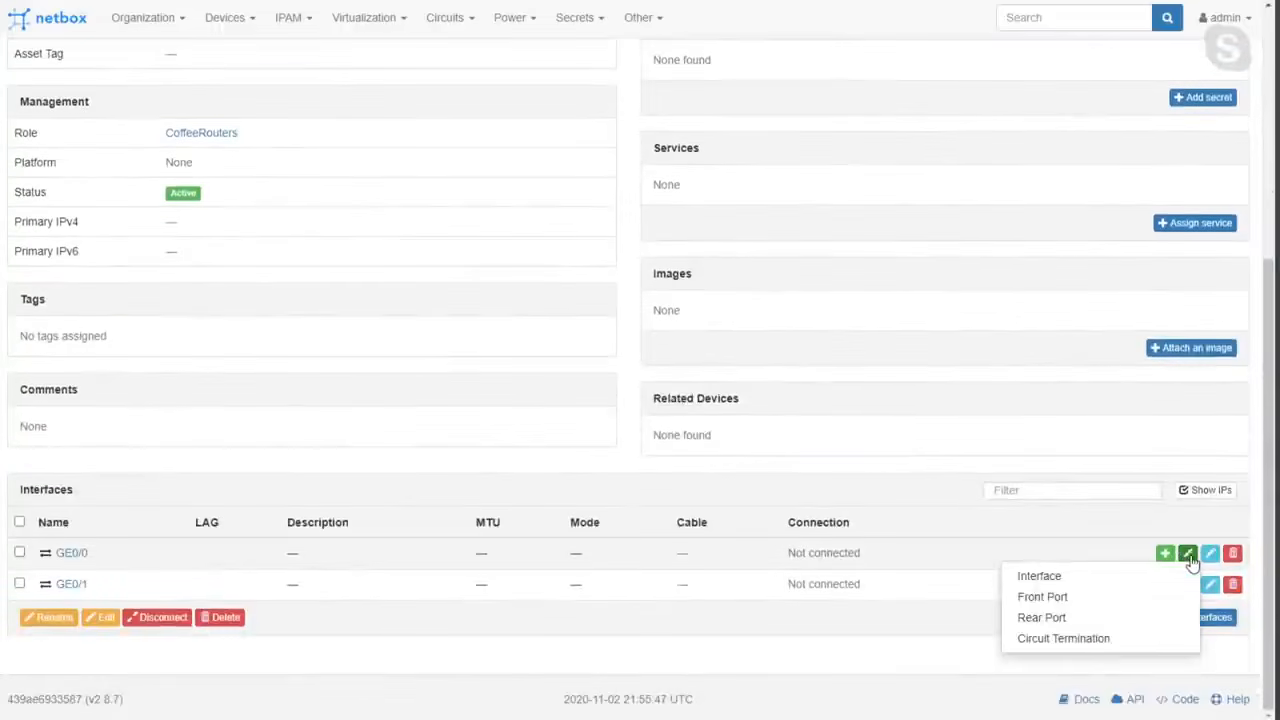
pyautogui.click(1070, 584)
# Set the connection's B side to device SG300-52P and interface GE0/1.
pyautogui.click(947, 242)
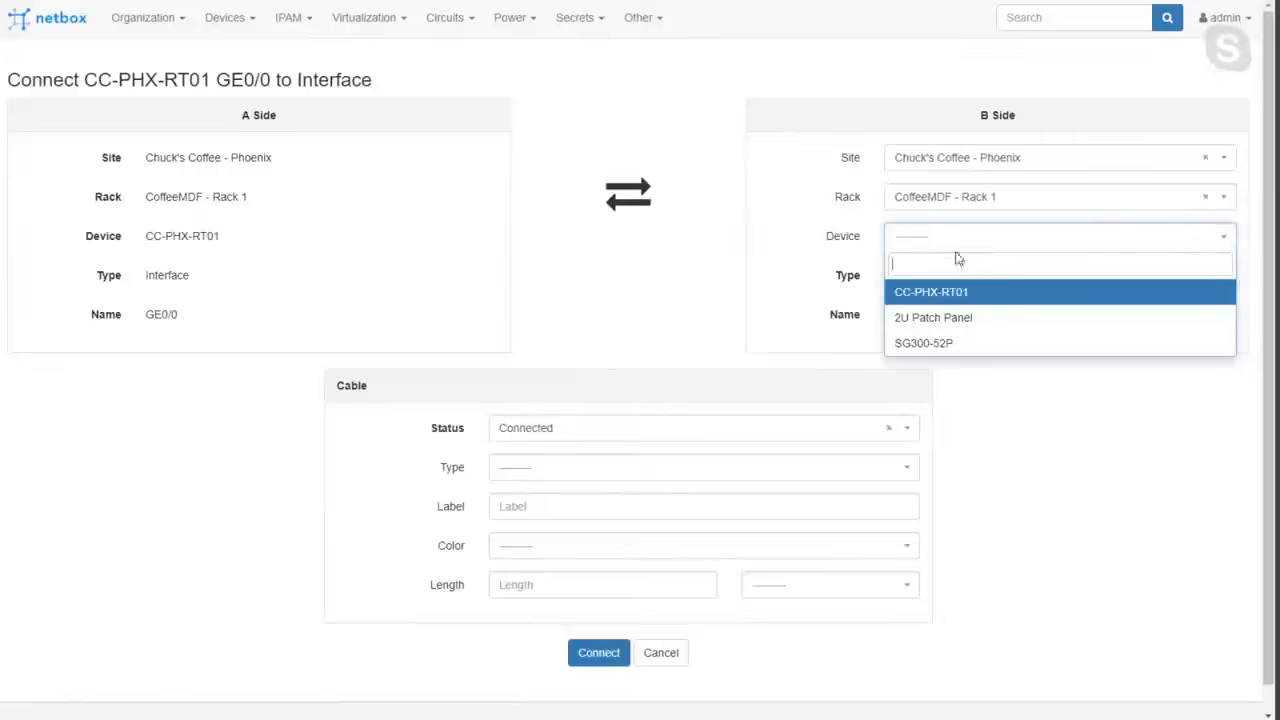
pyautogui.click(936, 345)
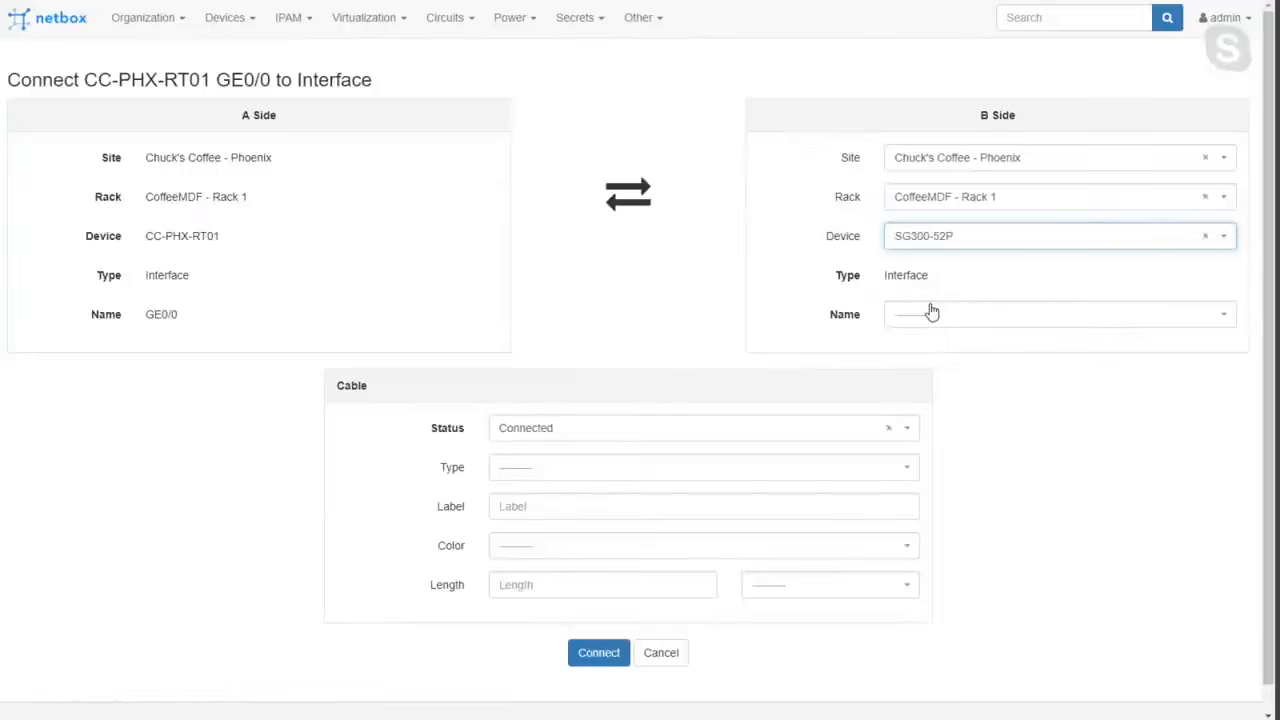
pyautogui.click(929, 313)
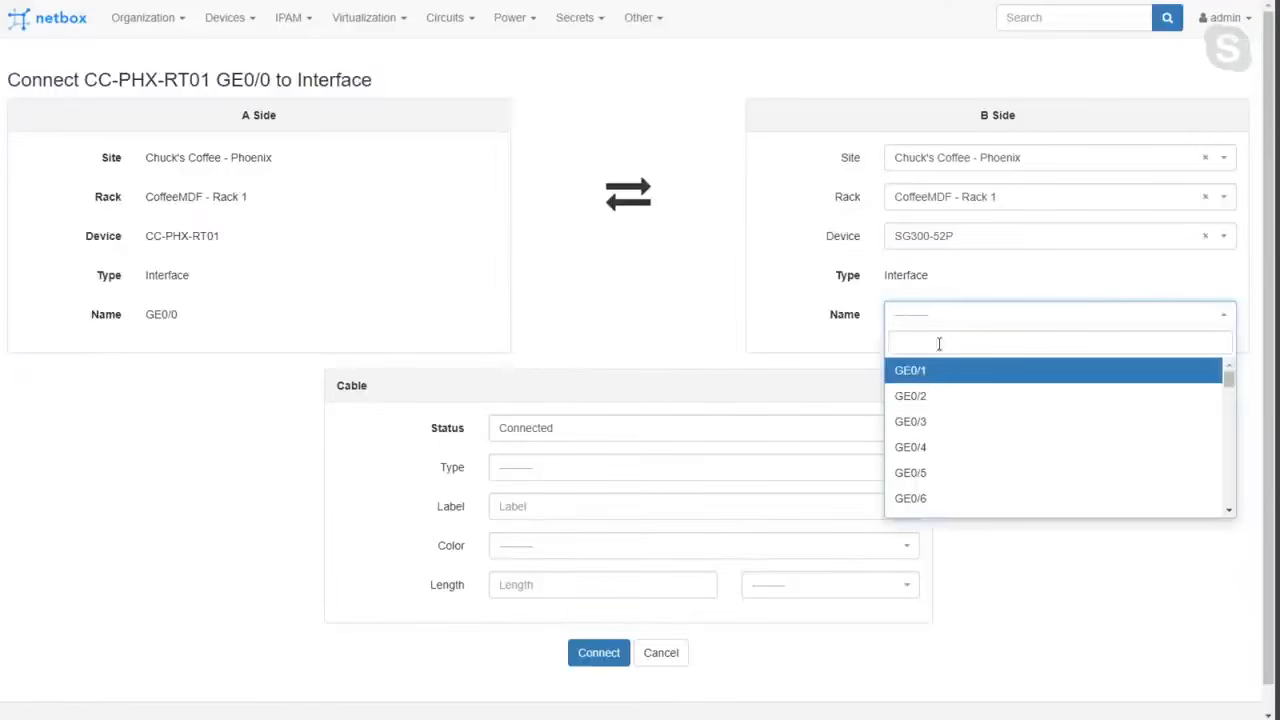
pyautogui.click(930, 374)
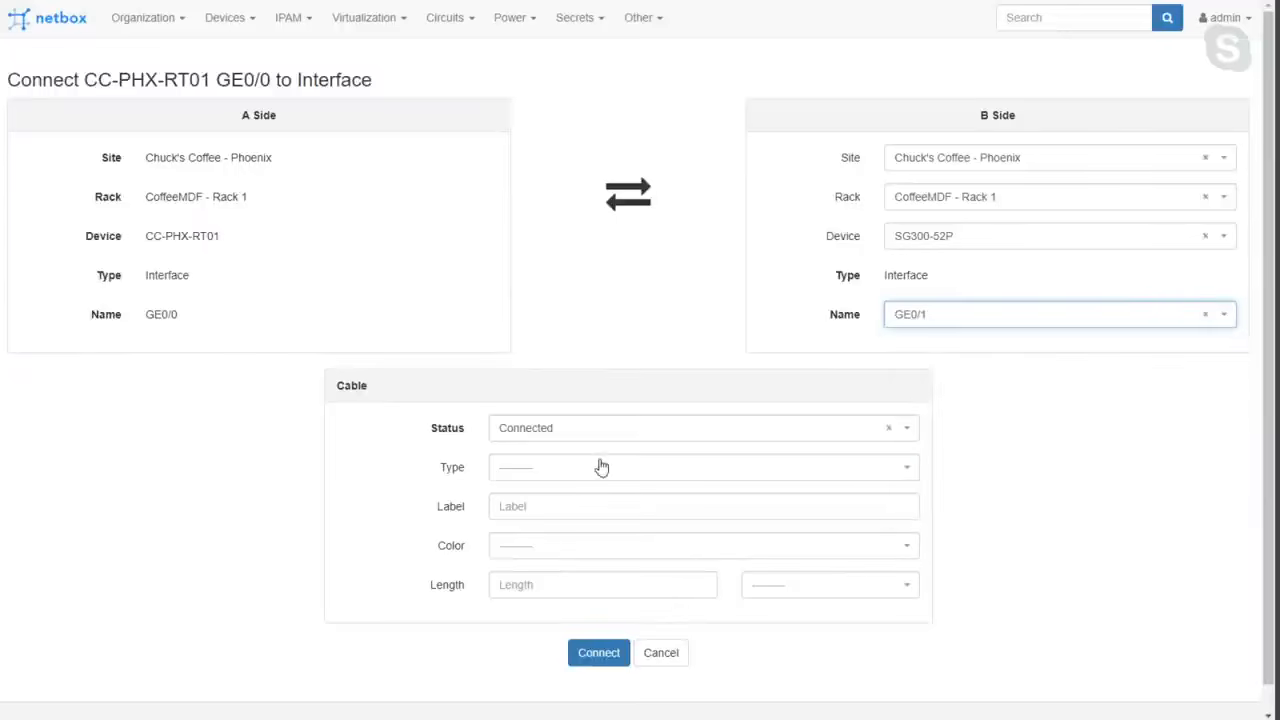
# Set the cable type to CAT5 and create the connection with label, color and length left blank.
pyautogui.click(568, 467)
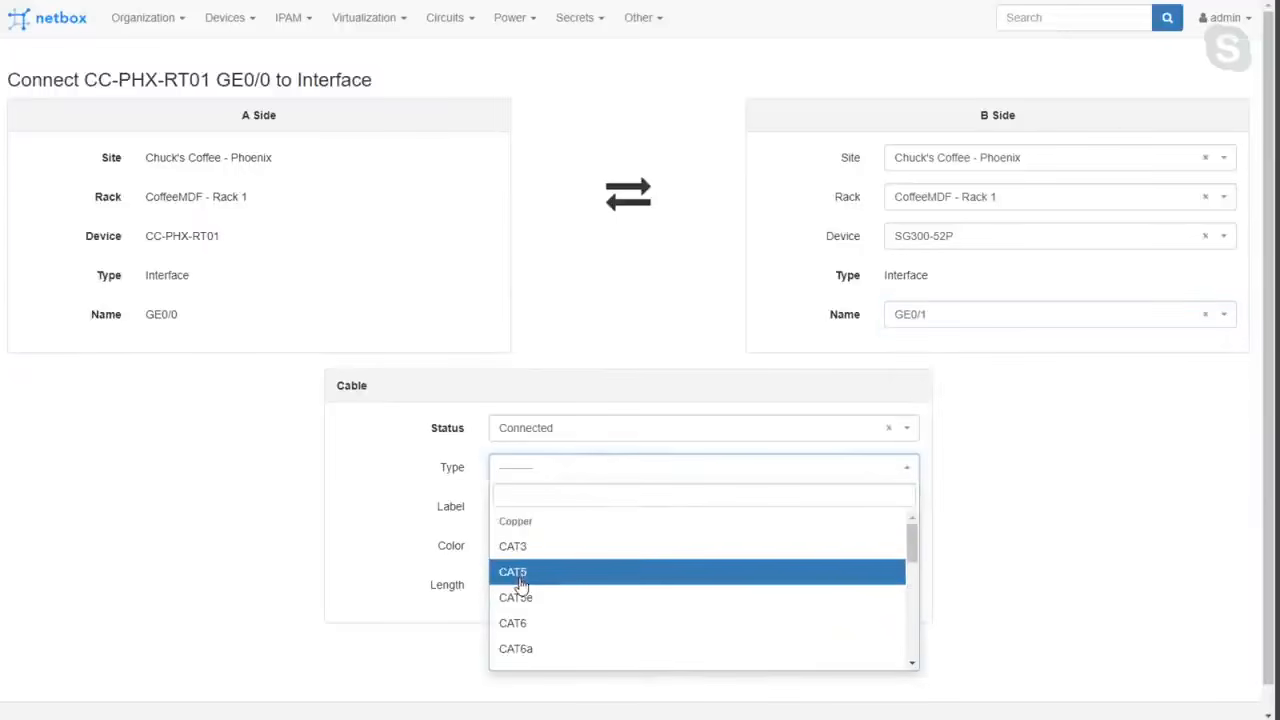
pyautogui.click(519, 578)
pyautogui.click(561, 505)
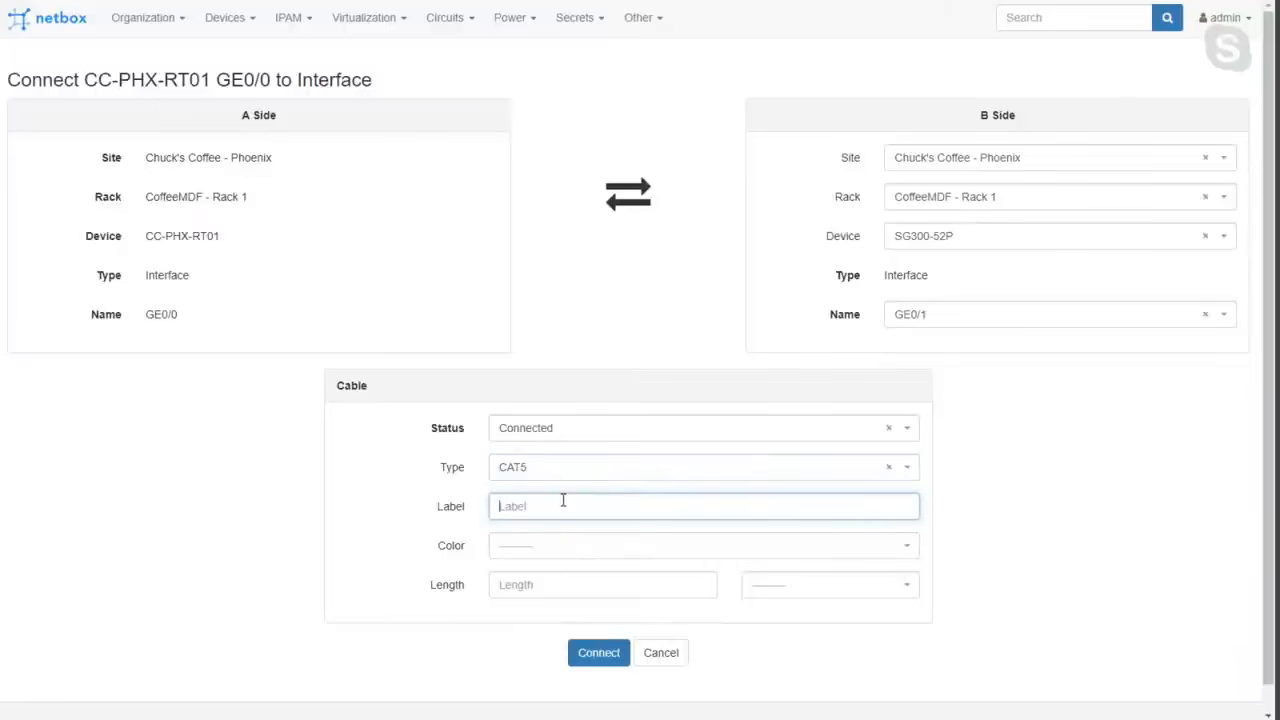
pyautogui.click(537, 583)
pyautogui.click(585, 557)
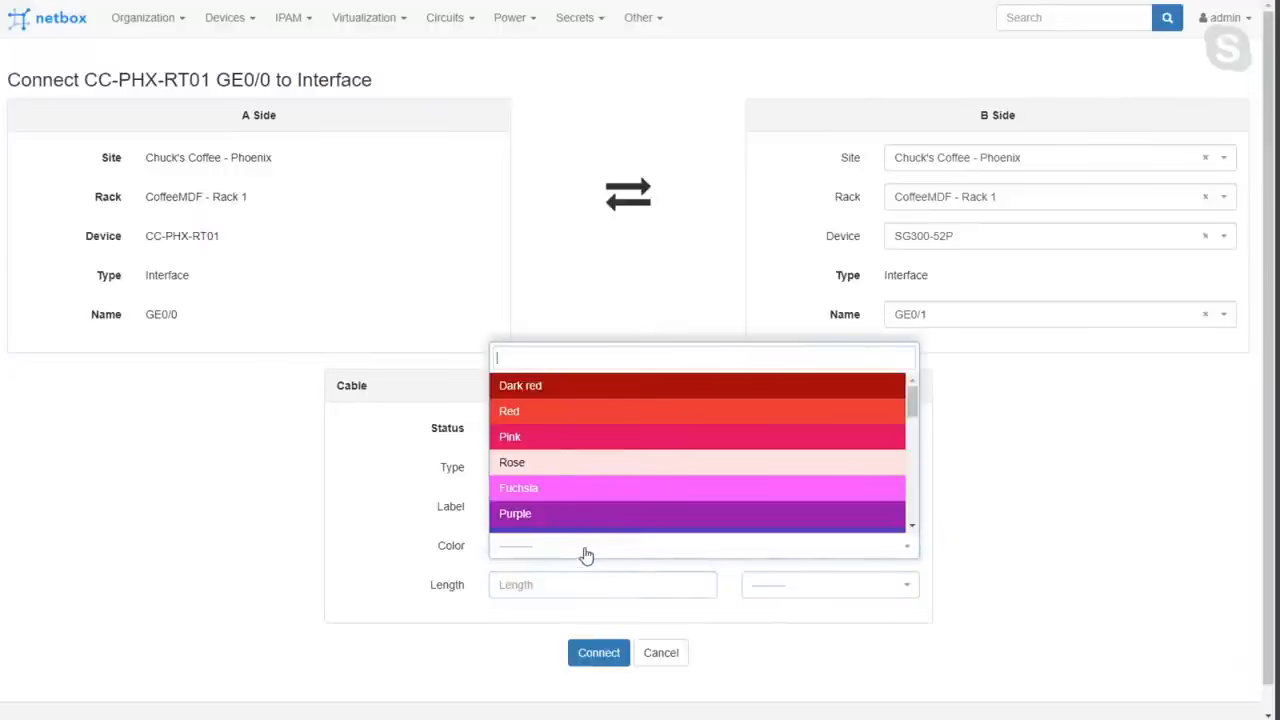
pyautogui.click(599, 660)
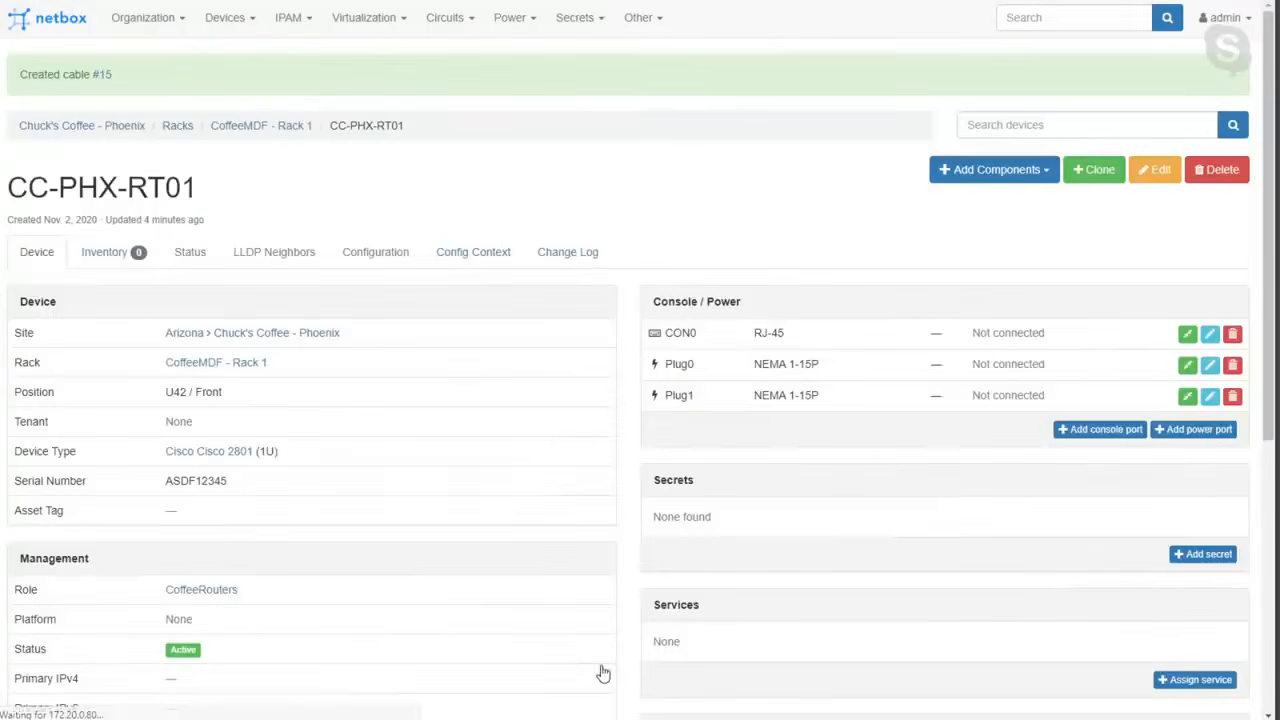
# Check the new cable on CC-PHX-RT01's GE0/0 interface and follow it to the interfaces of switch SG300-52P.
pyautogui.scroll(-5, 630, 510)
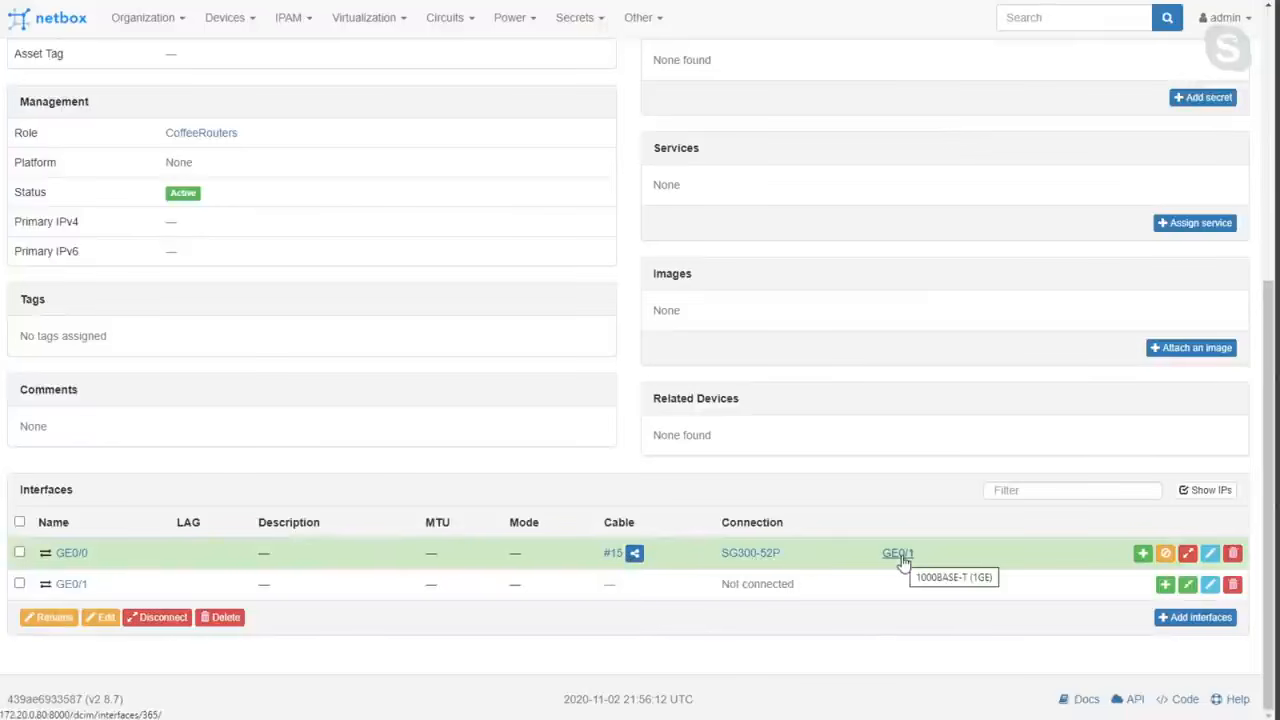
pyautogui.click(755, 560)
pyautogui.scroll(-8, 757, 563)
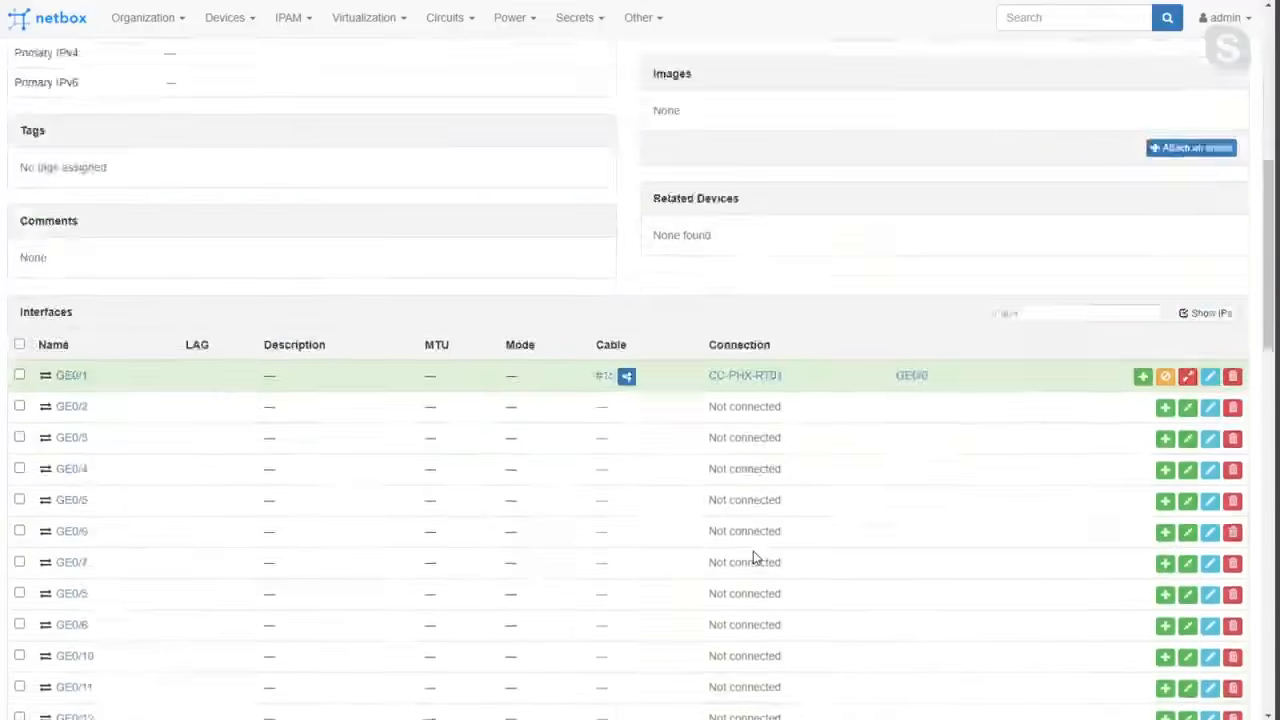
pyautogui.scroll(3, 687, 454)
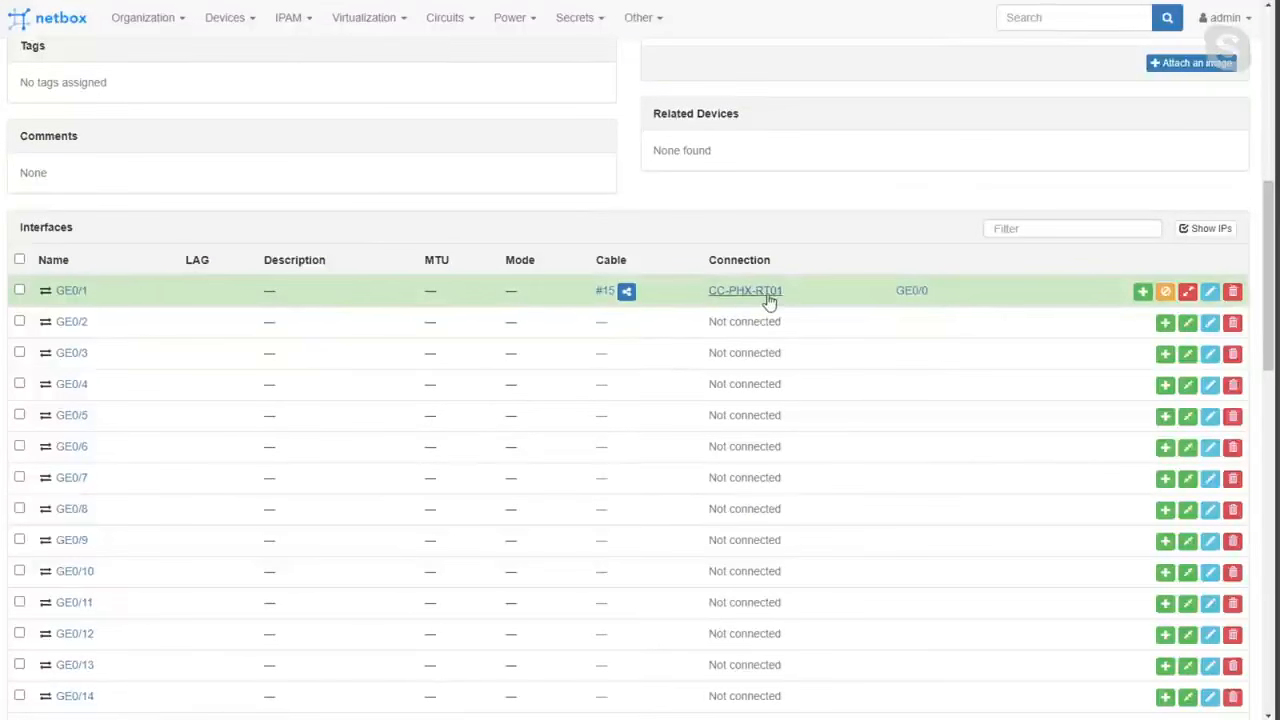
pyautogui.scroll(3, 766, 296)
pyautogui.scroll(6, 766, 299)
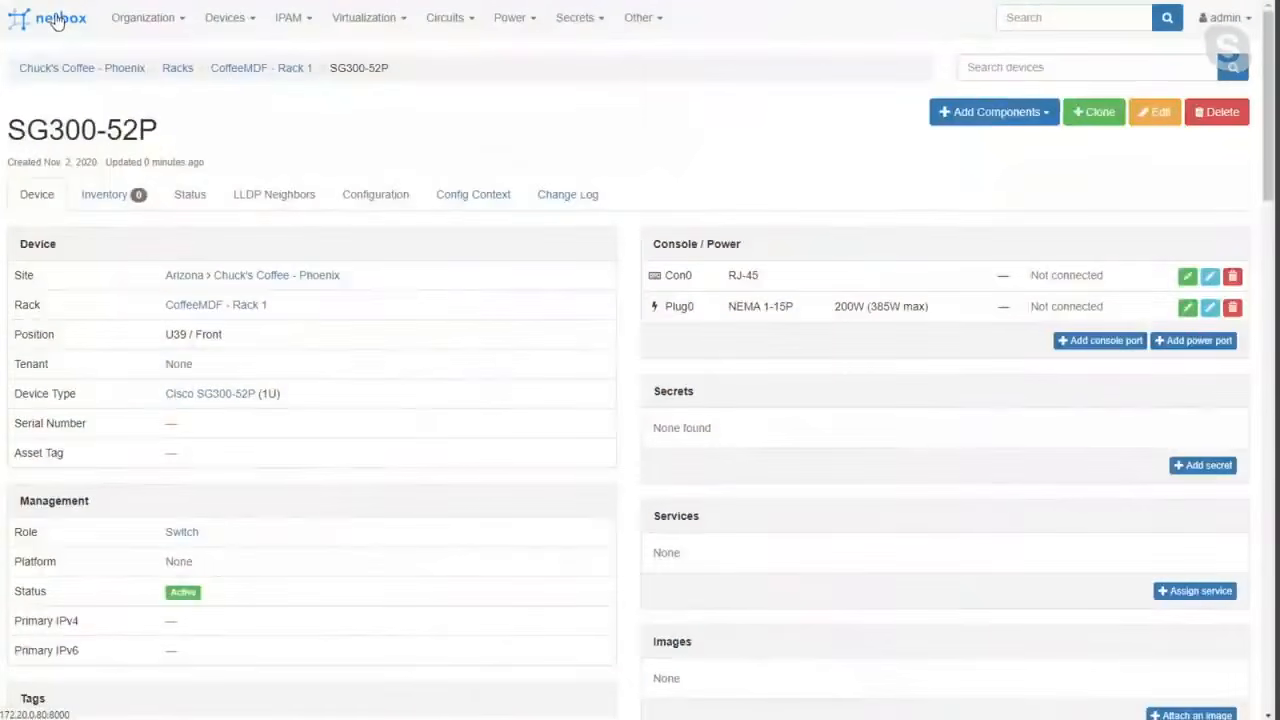
# Return to the dashboard, look at the IPAM section and open the list of RIRs.
pyautogui.click(52, 18)
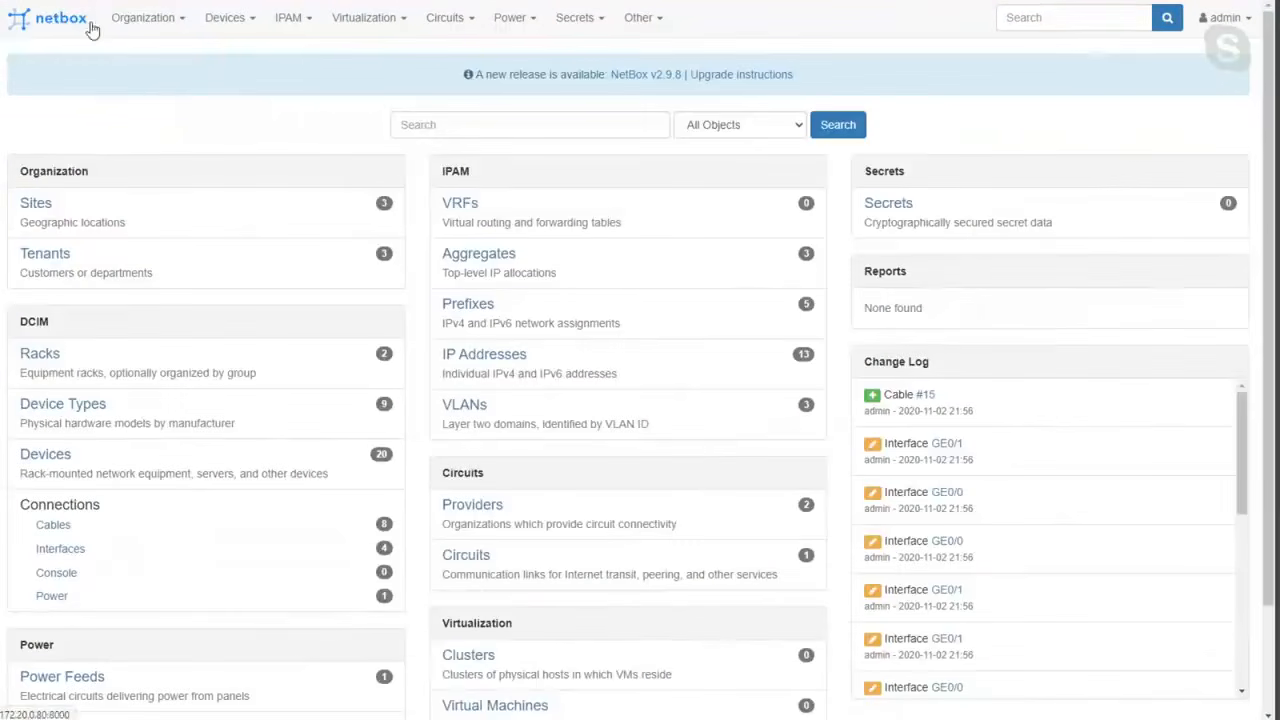
pyautogui.doubleClick(454, 174)
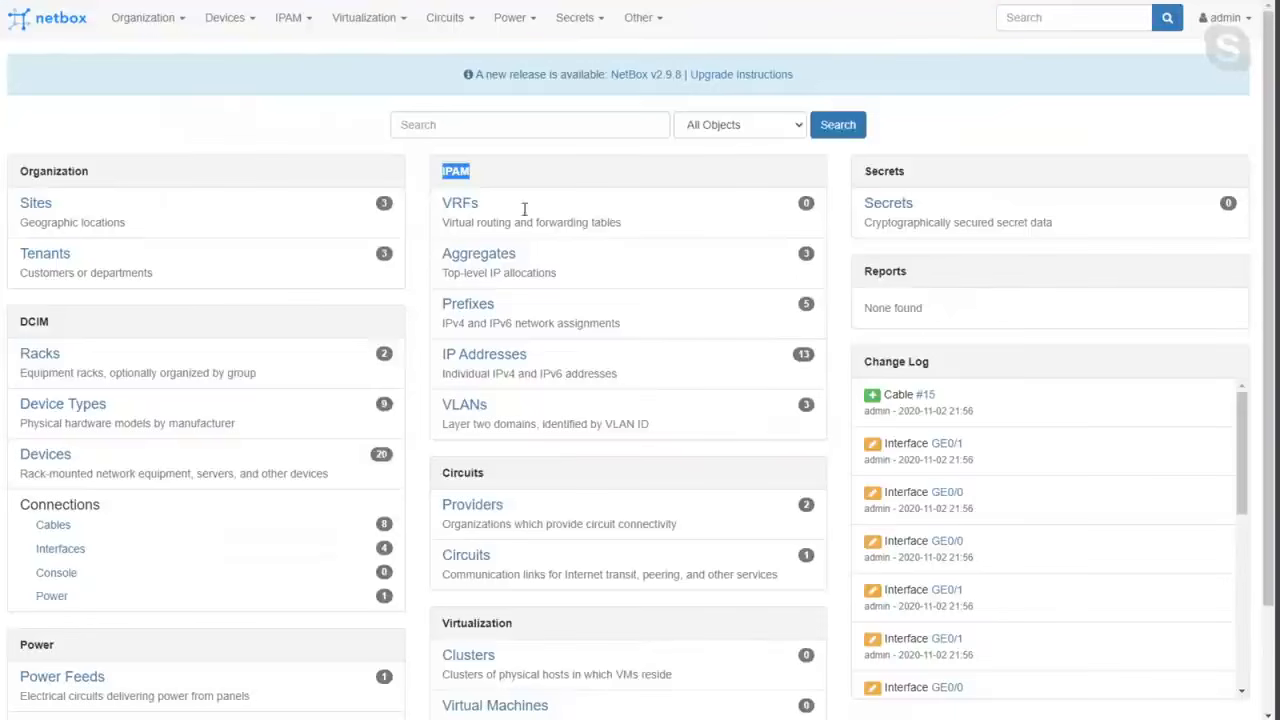
pyautogui.click(470, 171)
pyautogui.doubleClick(468, 171)
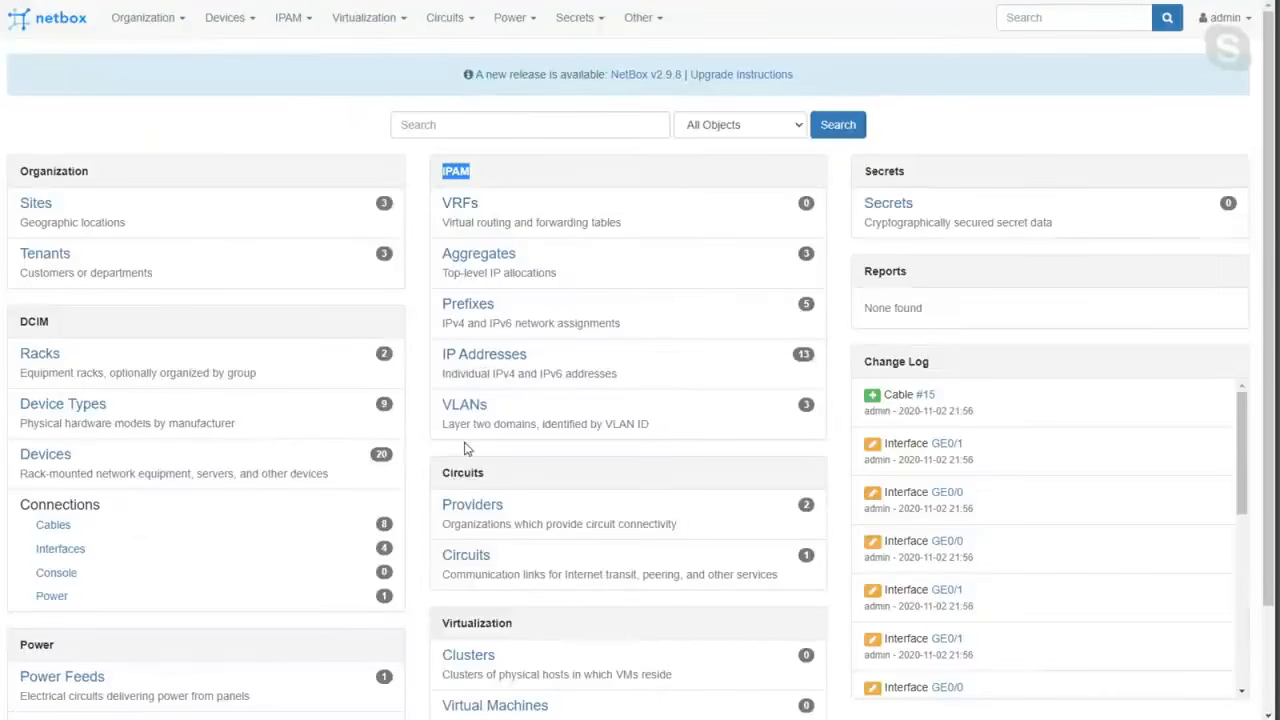
pyautogui.click(290, 20)
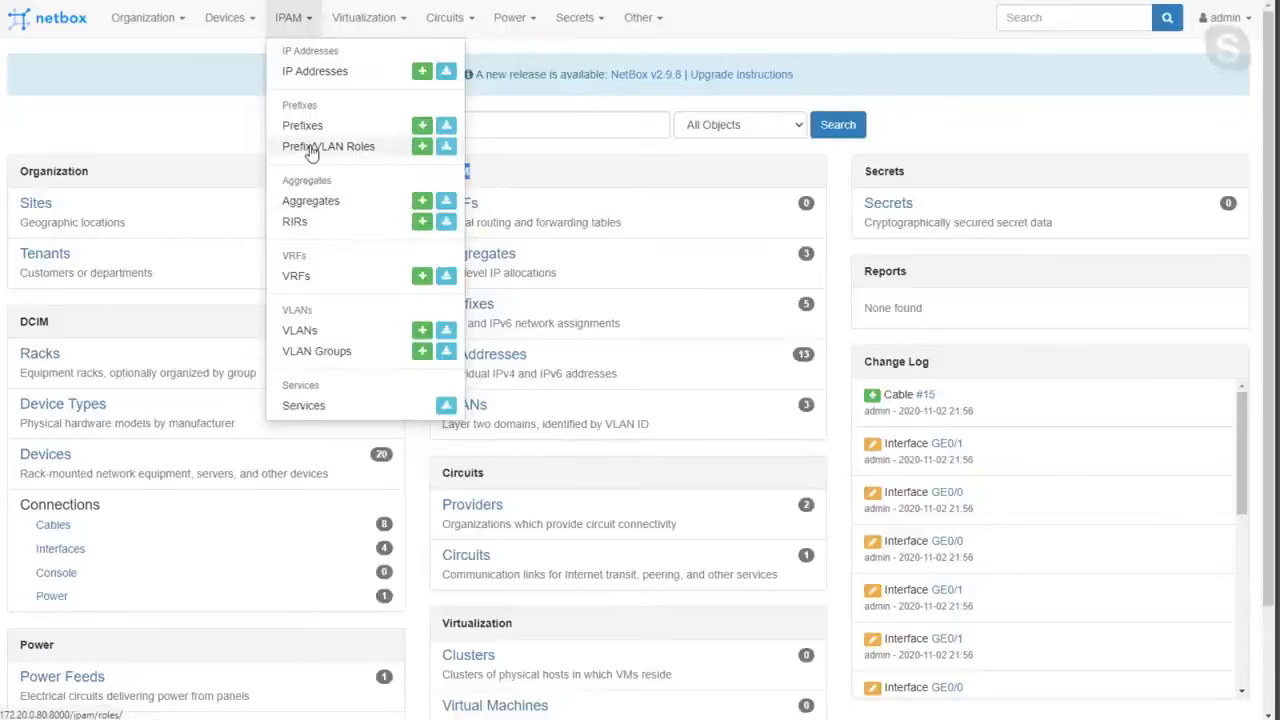
pyautogui.click(296, 223)
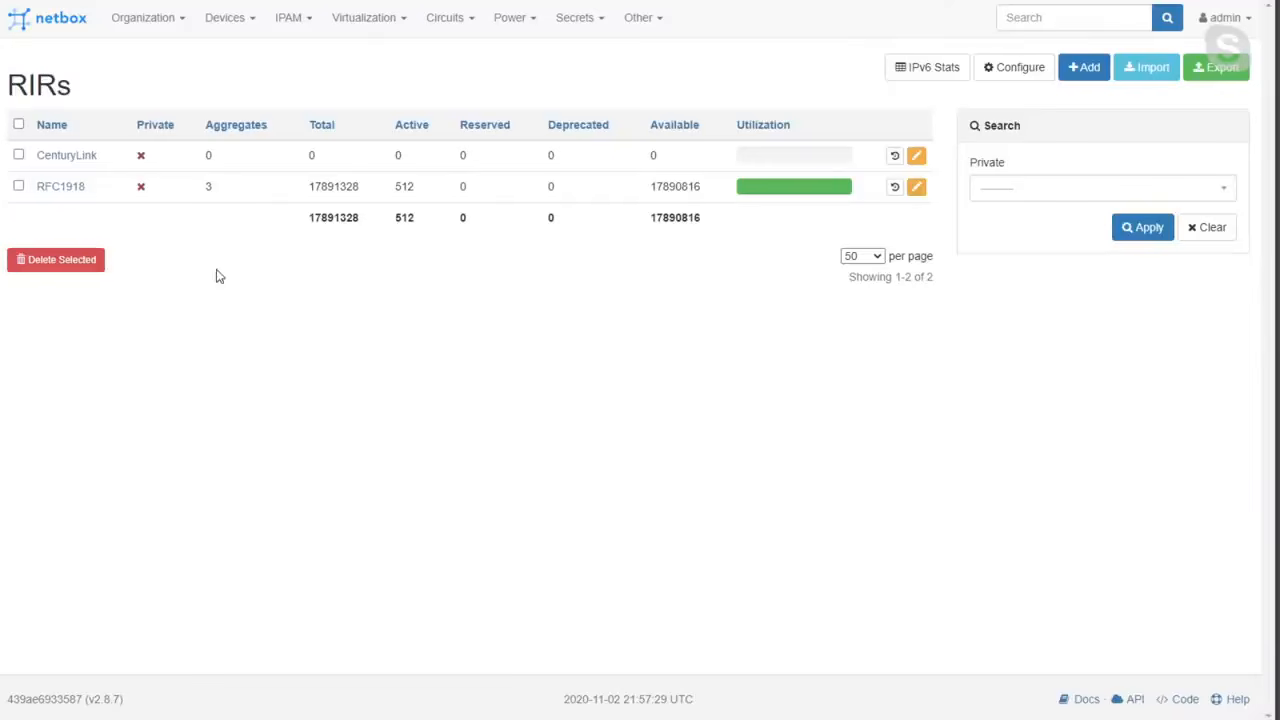
pyautogui.doubleClick(41, 84)
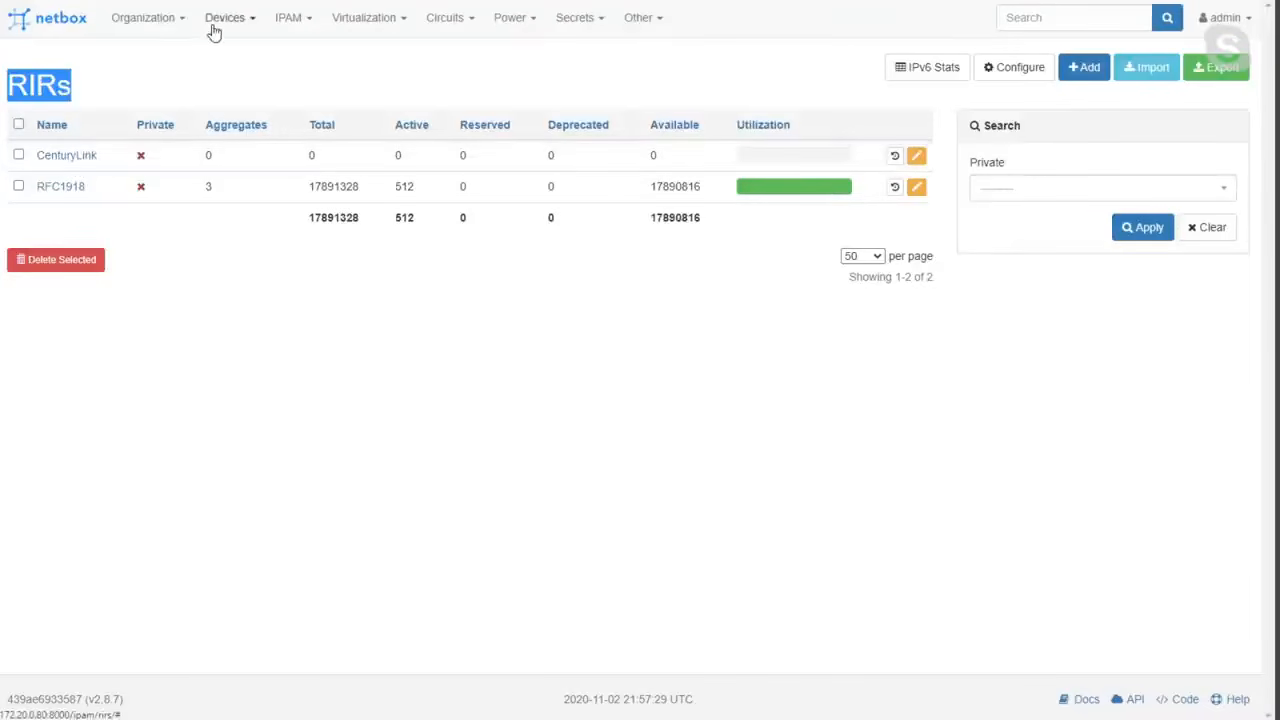
# Open the Aggregates list and examine the private address ranges with the prefix count and utilization of 10.0.0.0/8.
pyautogui.click(281, 21)
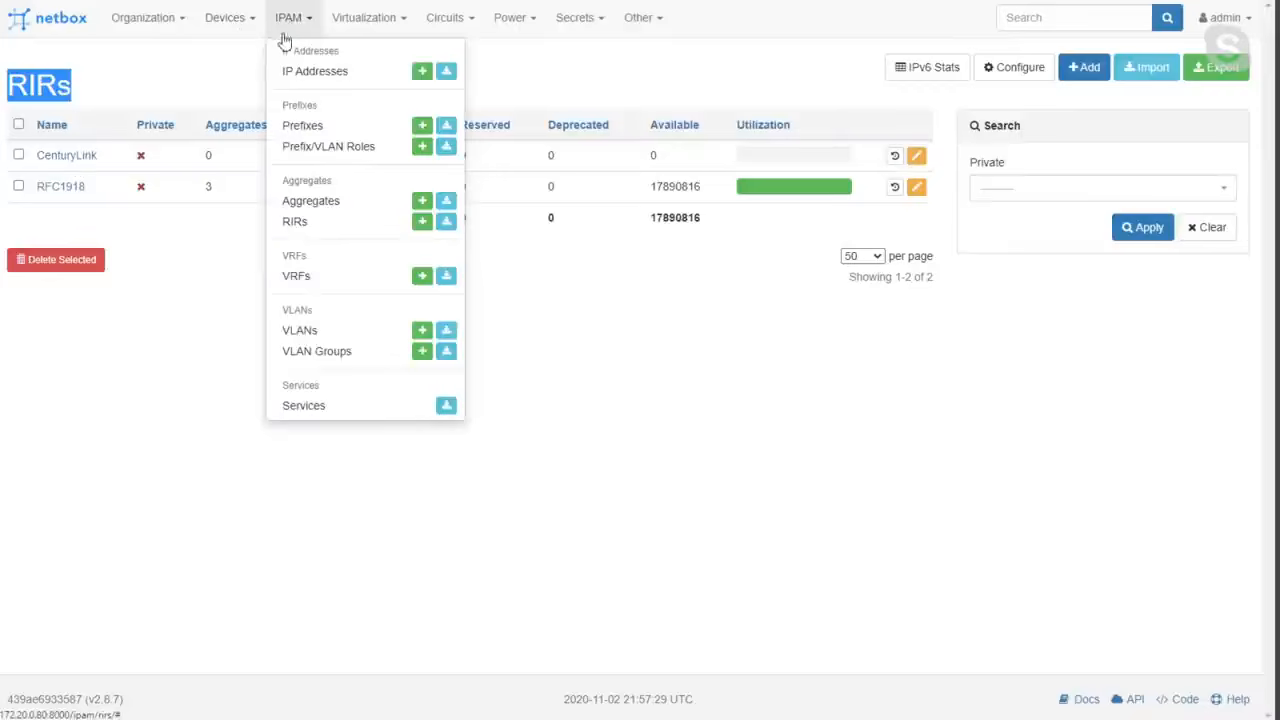
pyautogui.click(312, 204)
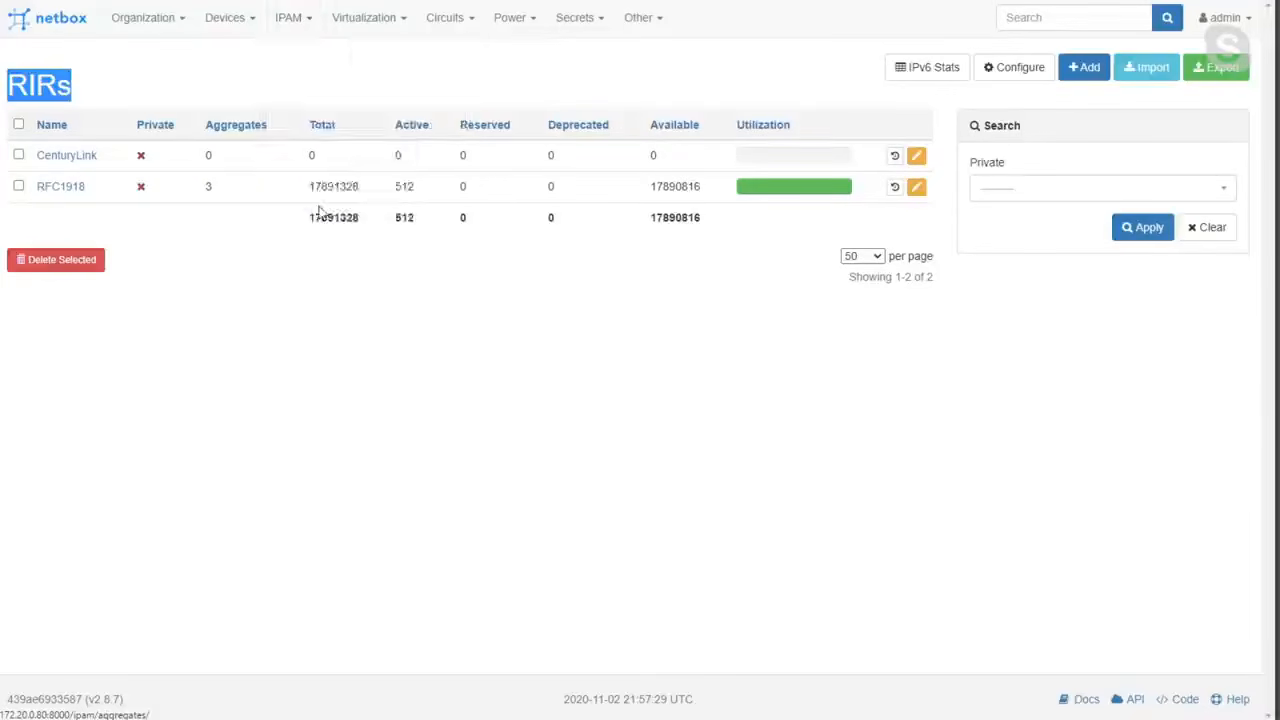
pyautogui.doubleClick(80, 88)
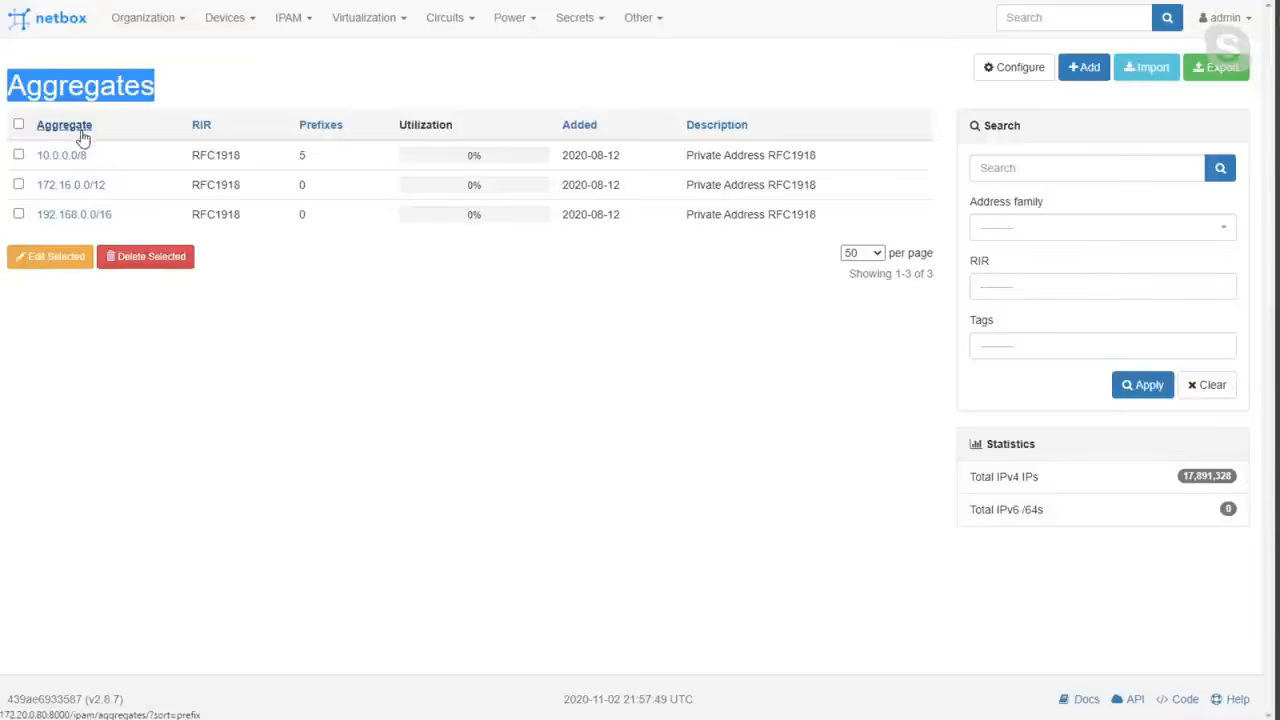
pyautogui.click(103, 157)
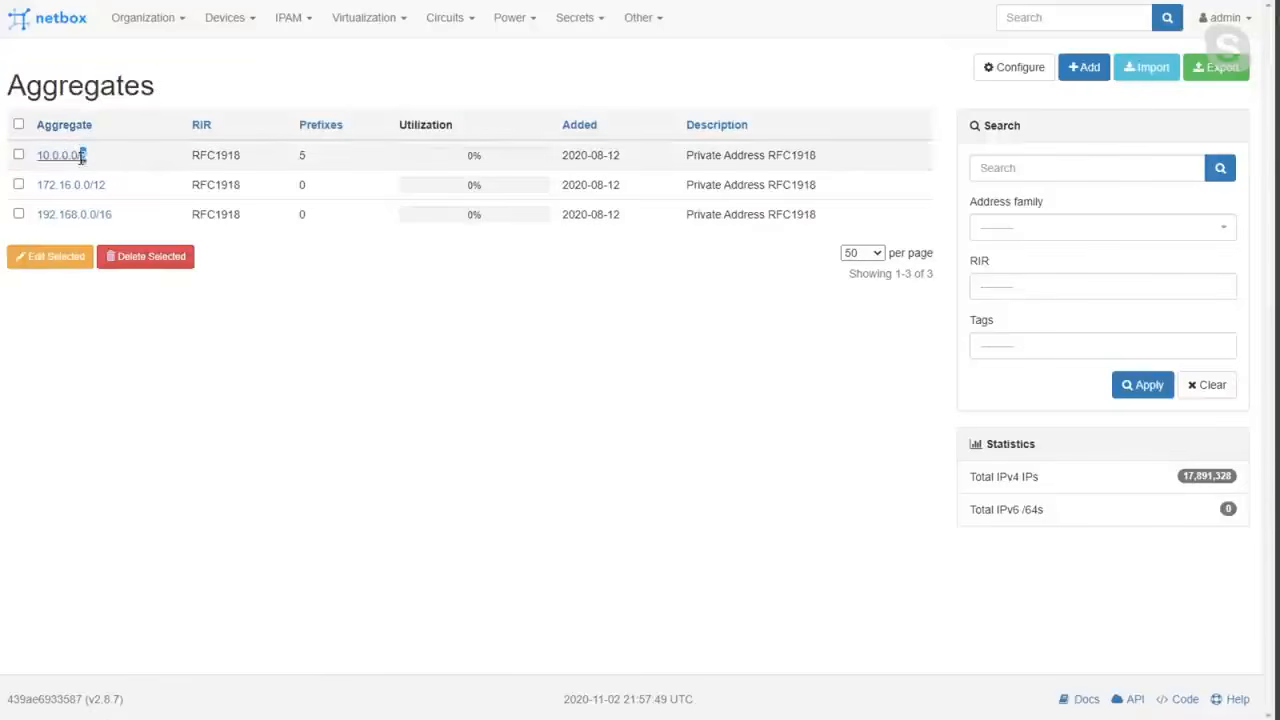
pyautogui.moveTo(112, 184); pyautogui.dragTo(42, 184)
pyautogui.moveTo(143, 217); pyautogui.dragTo(43, 214)
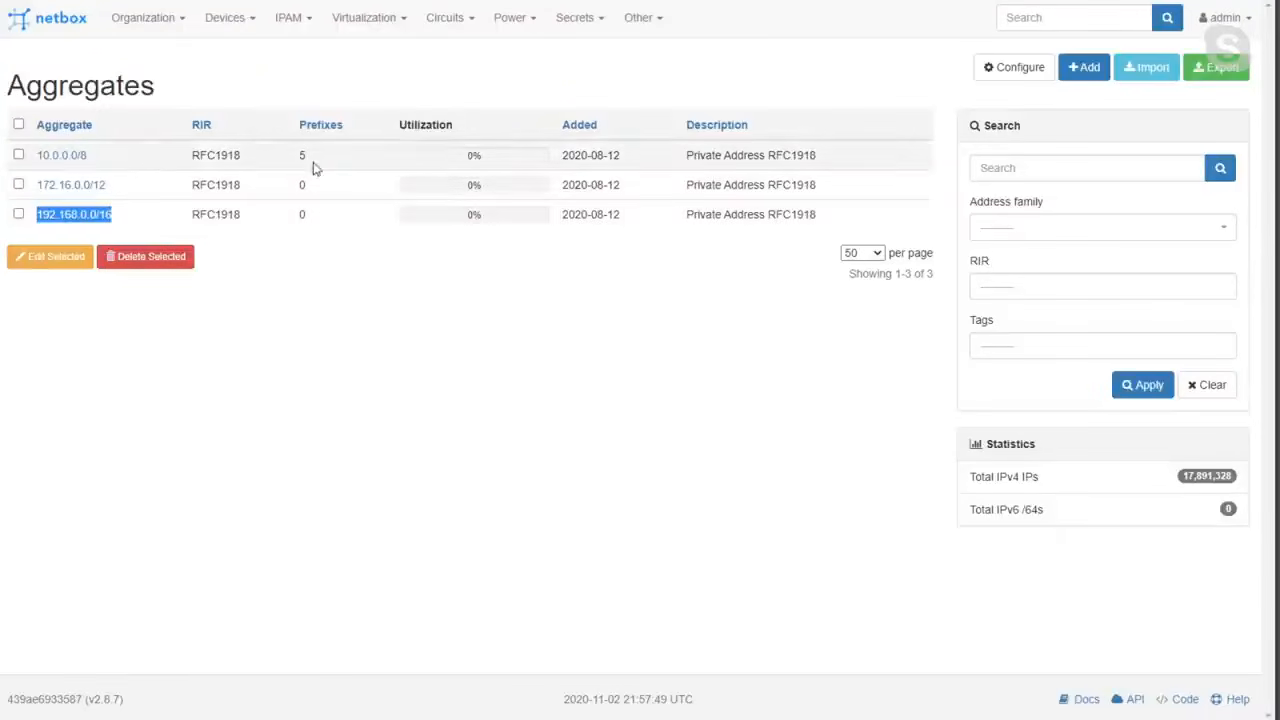
pyautogui.moveTo(106, 158); pyautogui.dragTo(24, 162)
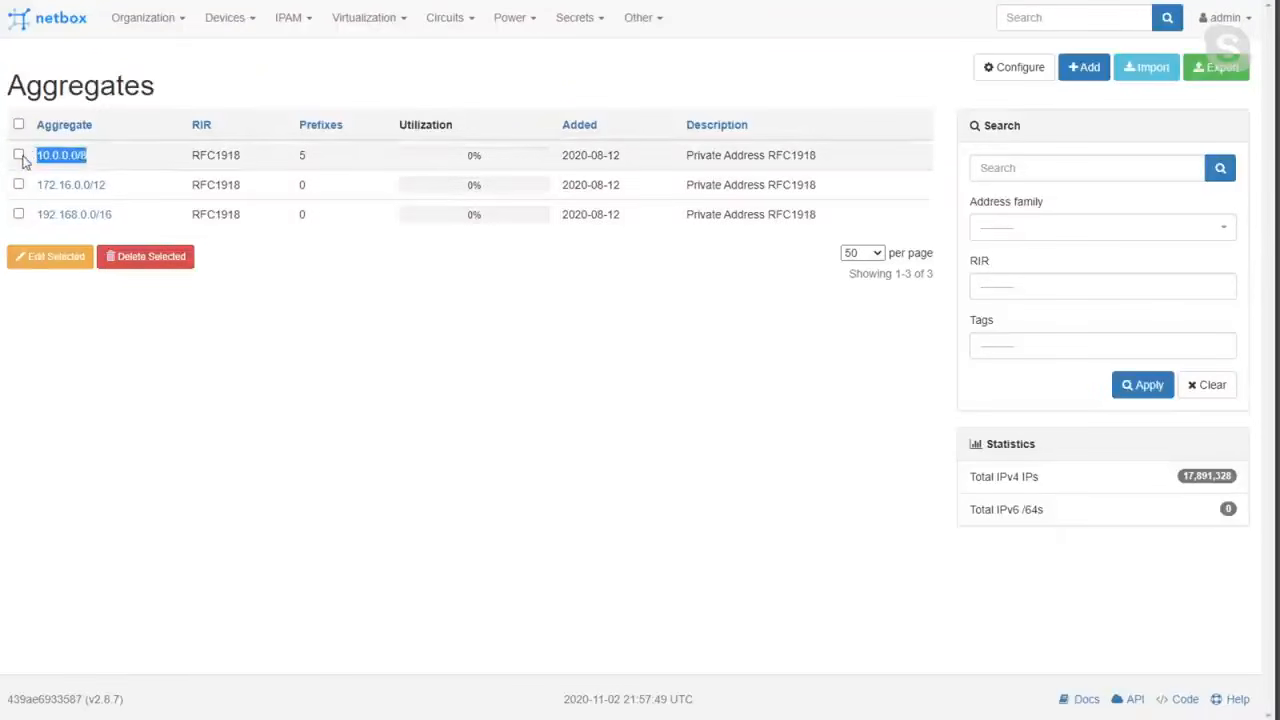
pyautogui.doubleClick(303, 157)
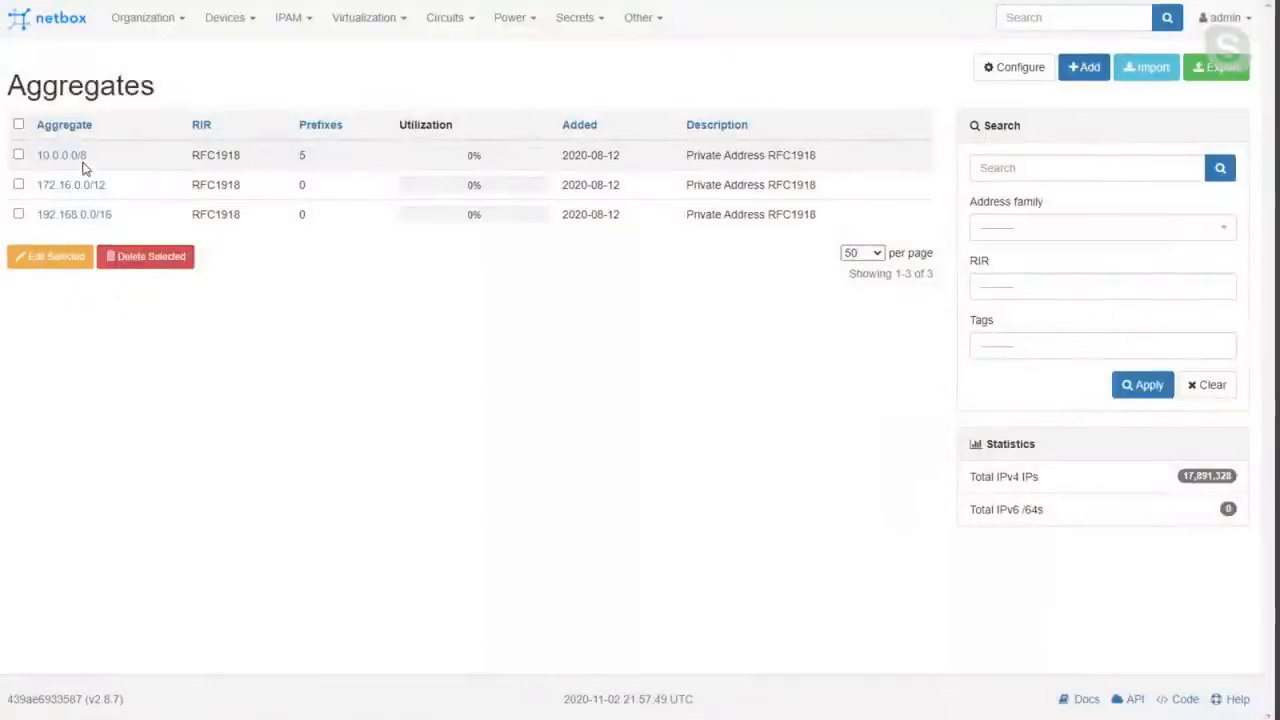
pyautogui.moveTo(289, 156); pyautogui.dragTo(315, 165)
pyautogui.moveTo(557, 162); pyautogui.dragTo(452, 168)
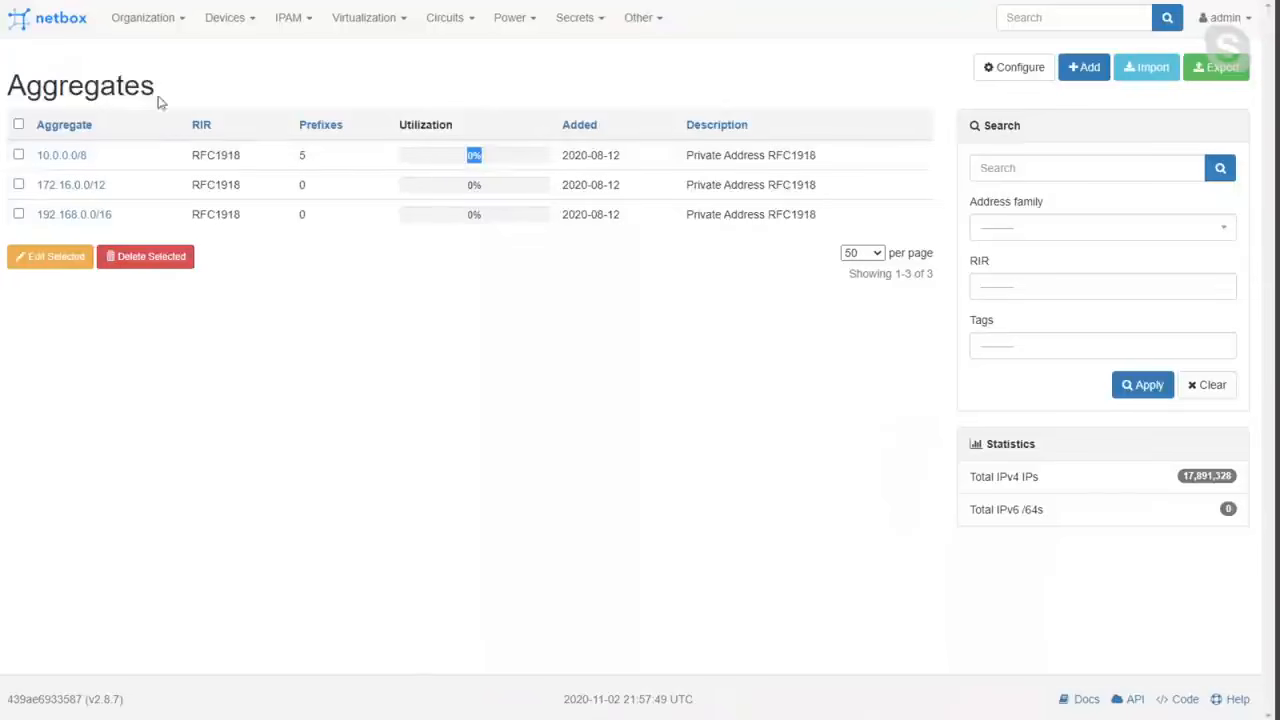
# Start a new prefix 10.1.0.0/16 with the description "Texas - 28th State in the Union".
pyautogui.moveTo(279, 25)
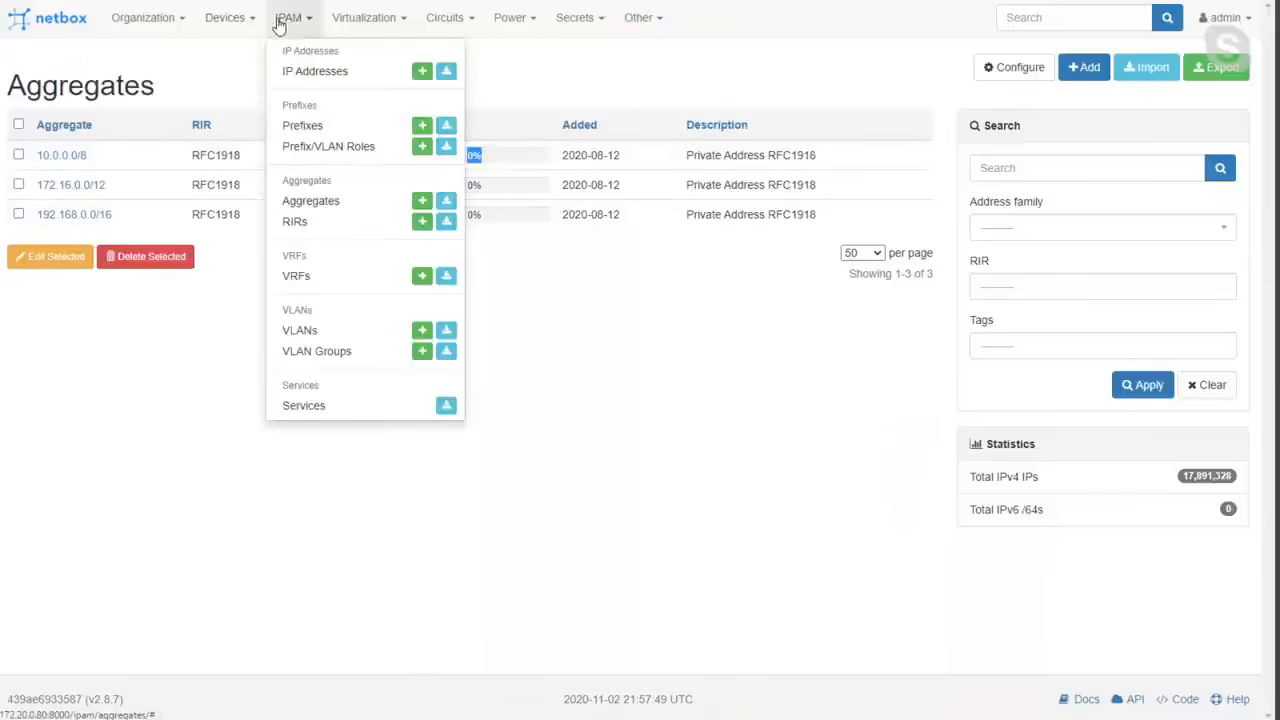
pyautogui.click(305, 127)
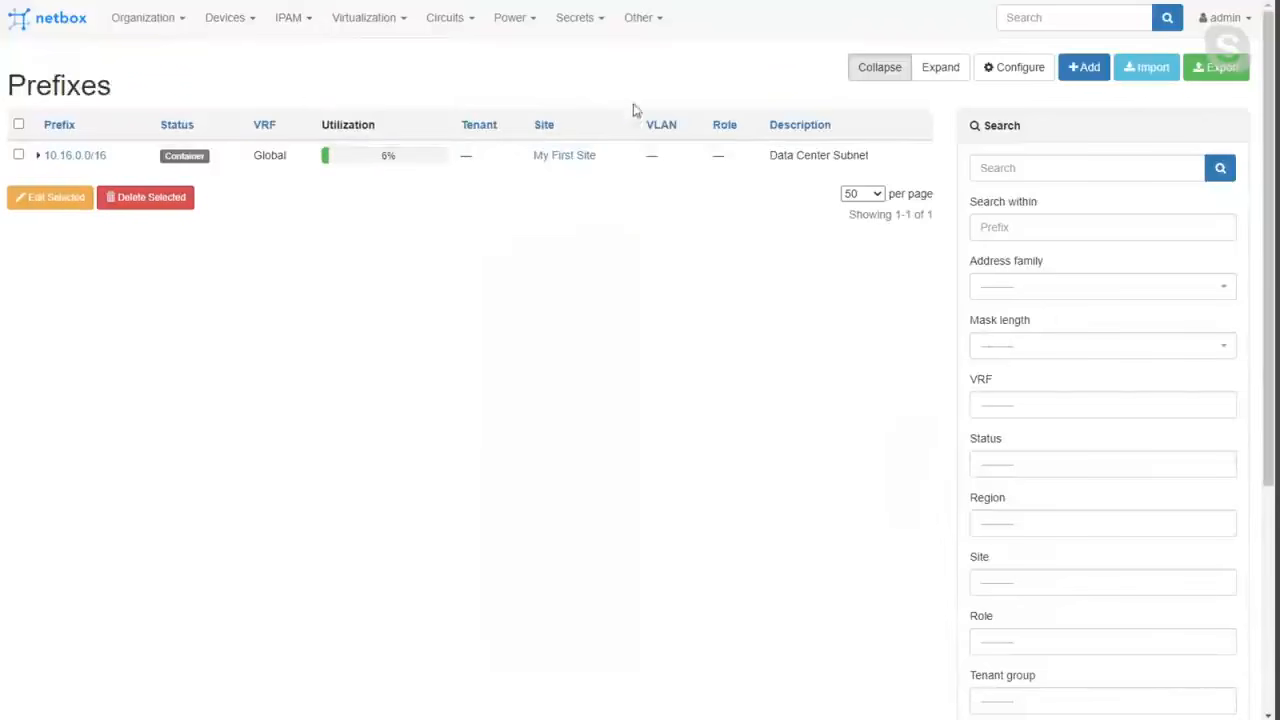
pyautogui.click(1085, 67)
pyautogui.click(548, 155)
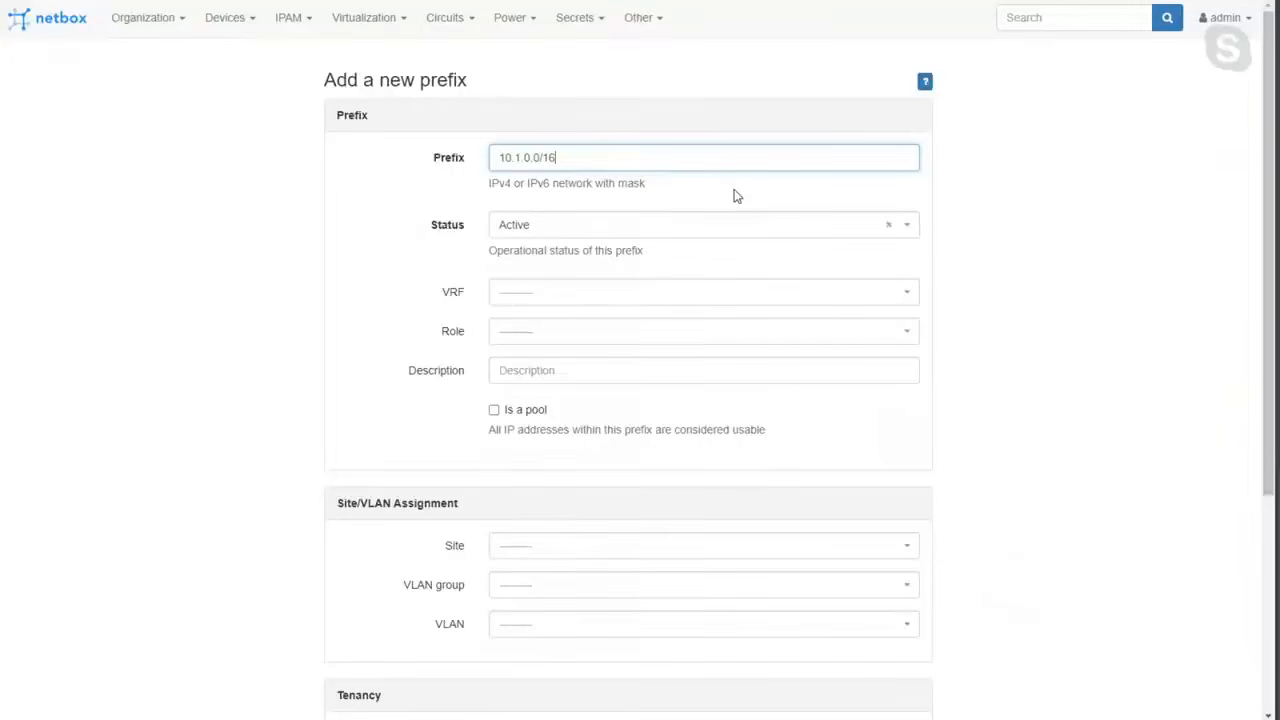
pyautogui.click(553, 371)
pyautogui.write('TR')
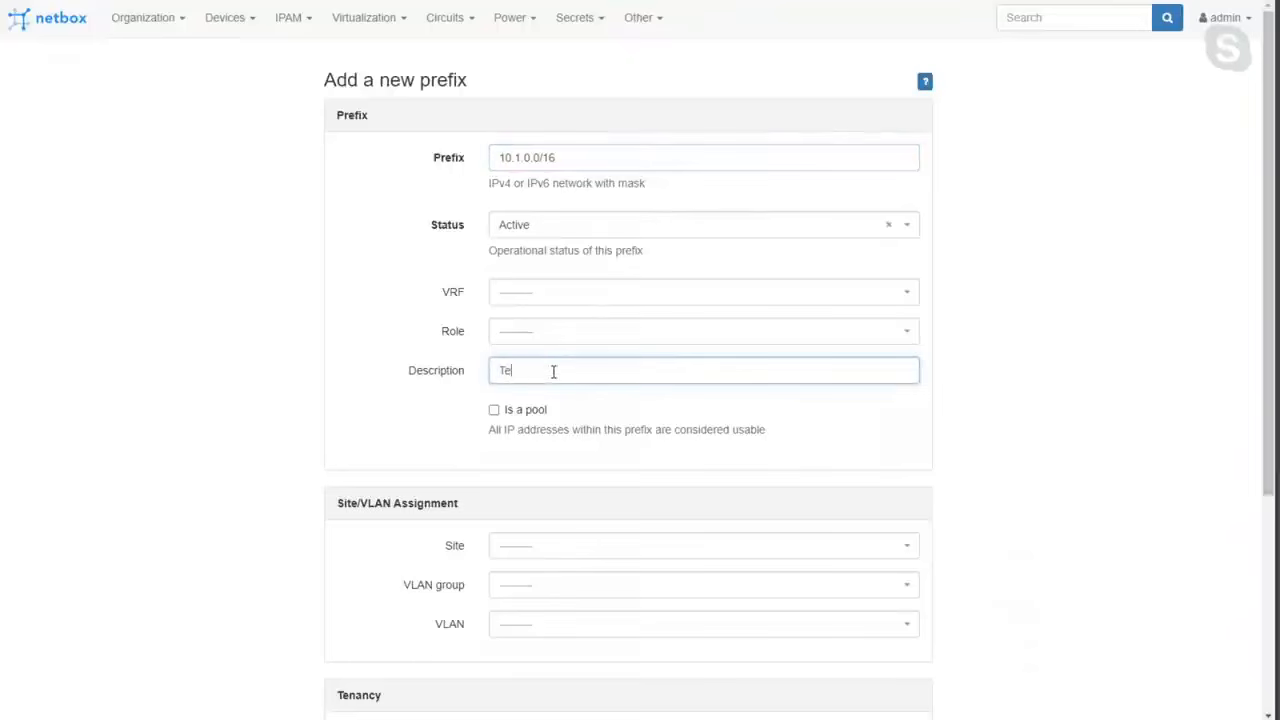
pyautogui.write('xas - 28th State in the Union')
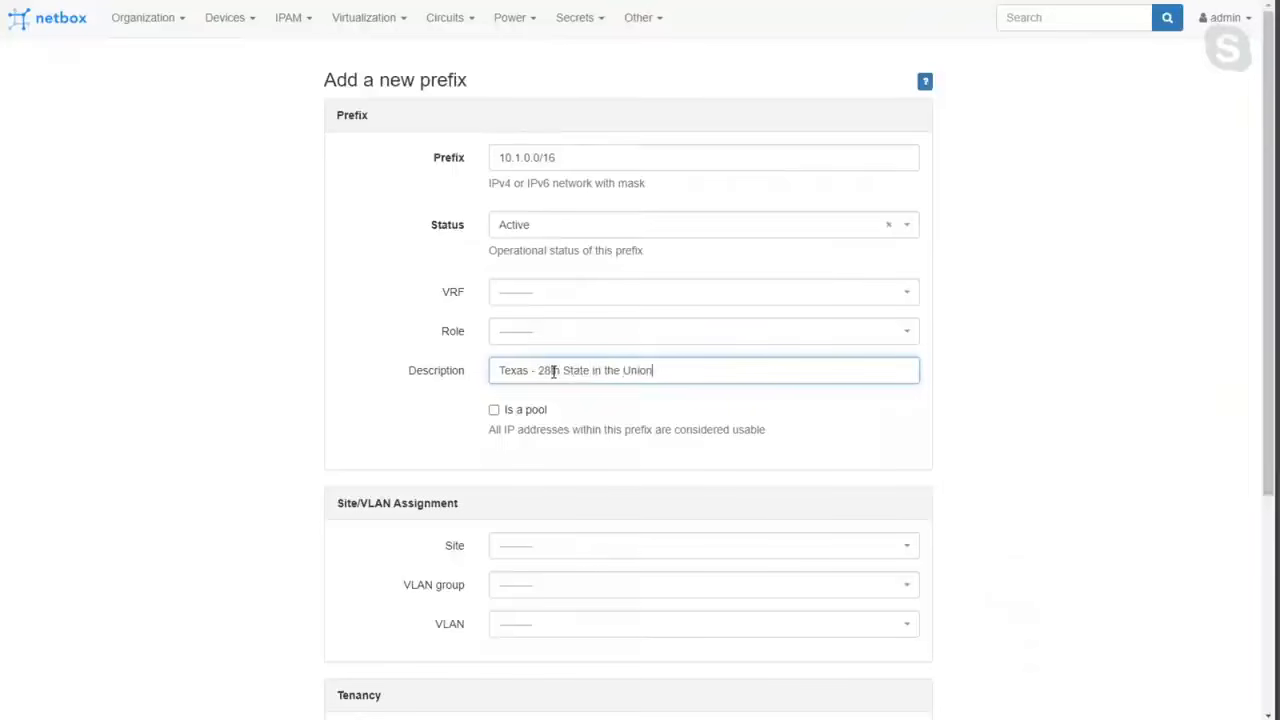
pyautogui.tripleClick(589, 378)
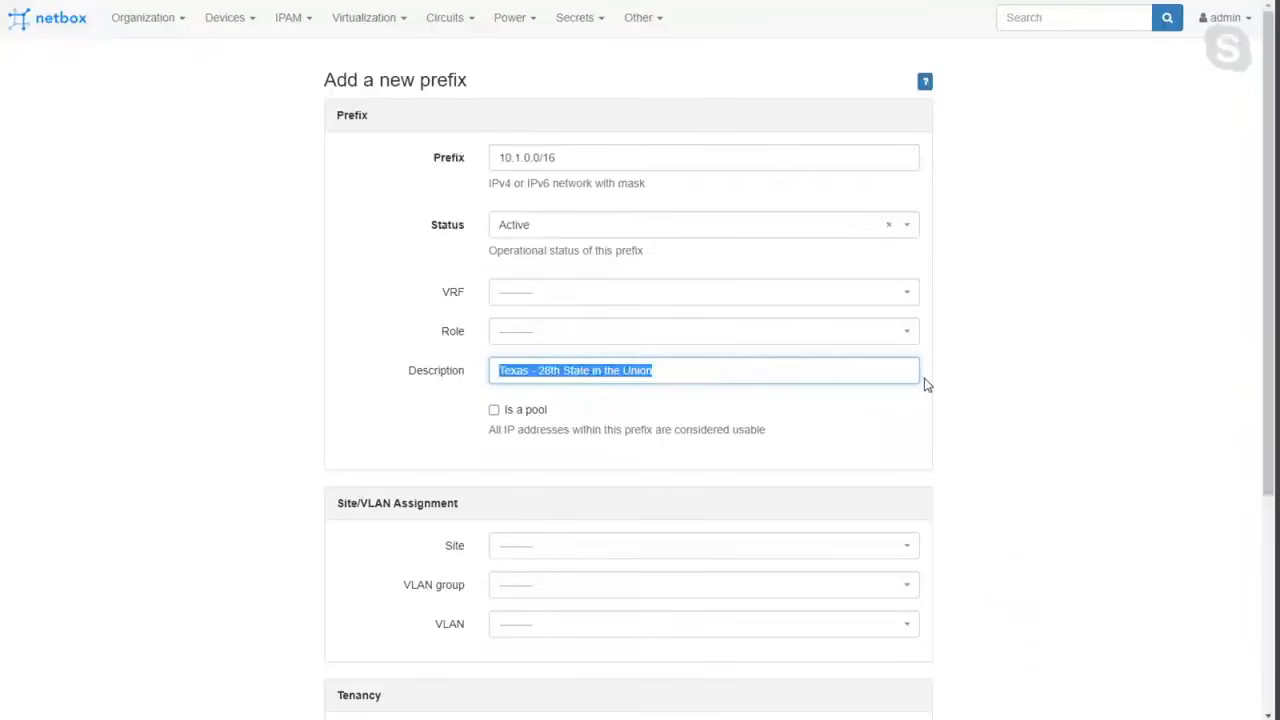
# Assign the new prefix to the site Chuck's Coffee - Dallas.
pyautogui.scroll(-1, 1003, 403)
pyautogui.scroll(1, 1003, 403)
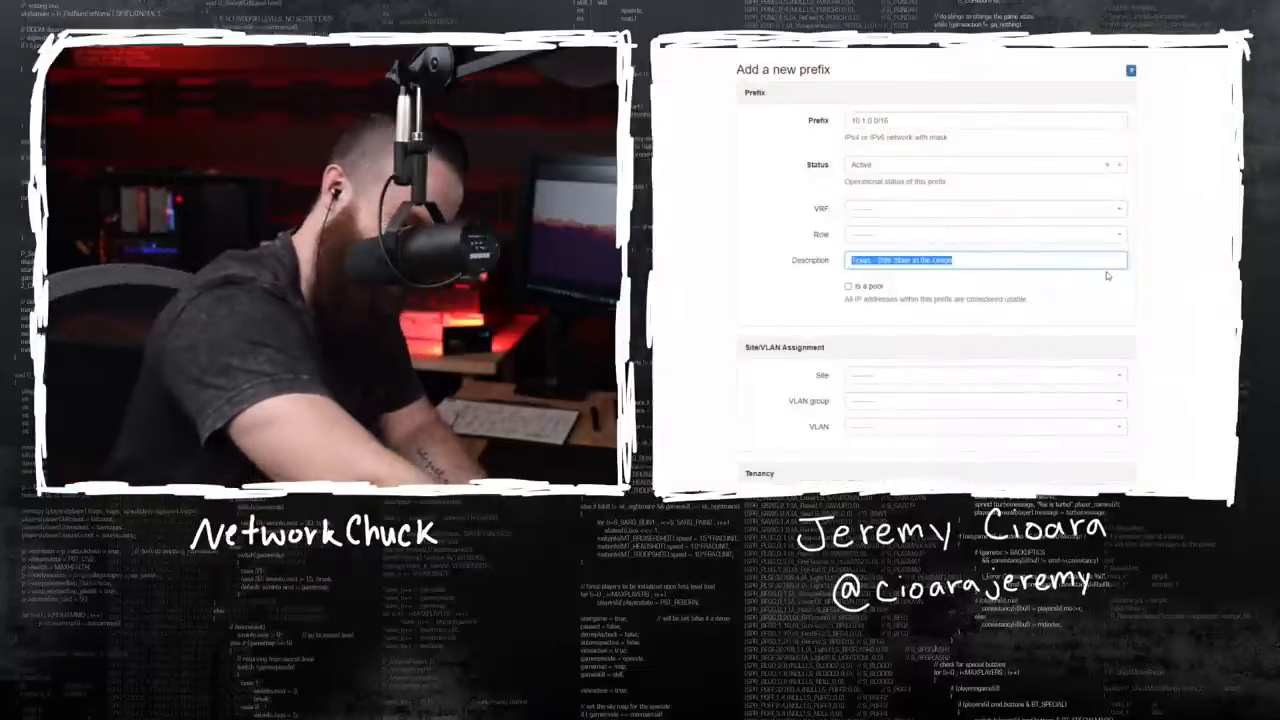
pyautogui.scroll(-1, 713, 384)
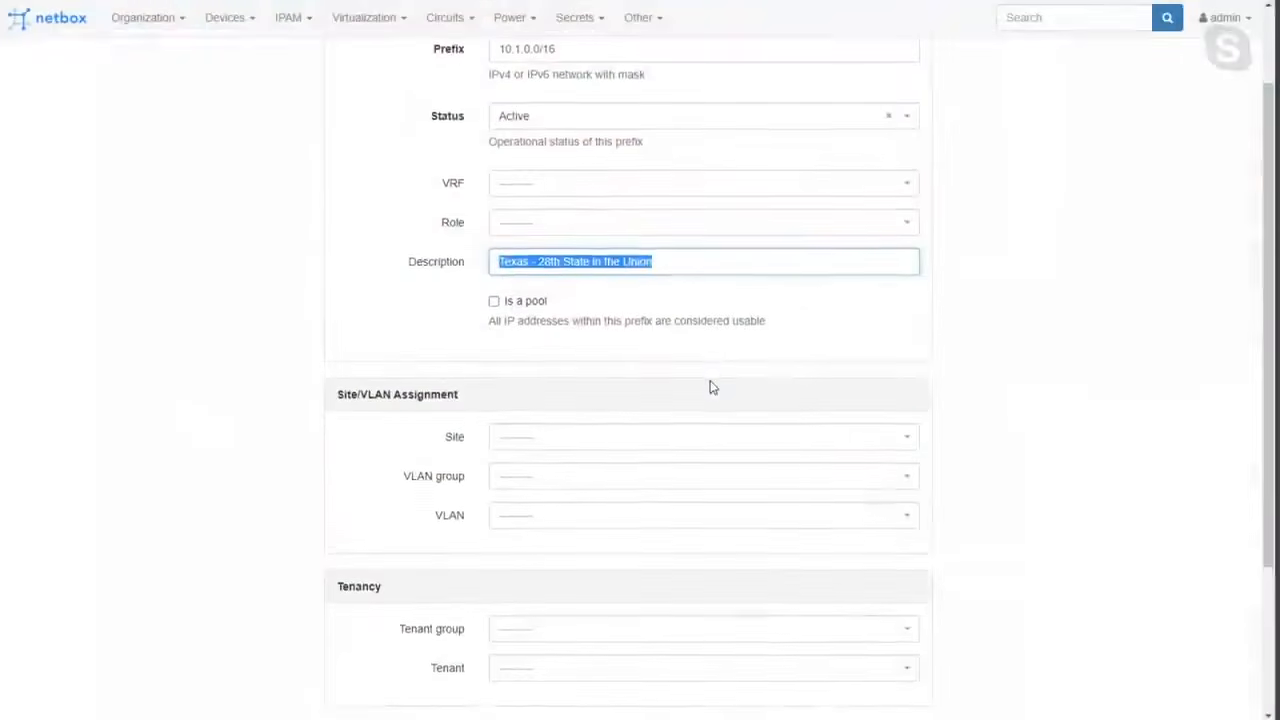
pyautogui.scroll(1, 712, 387)
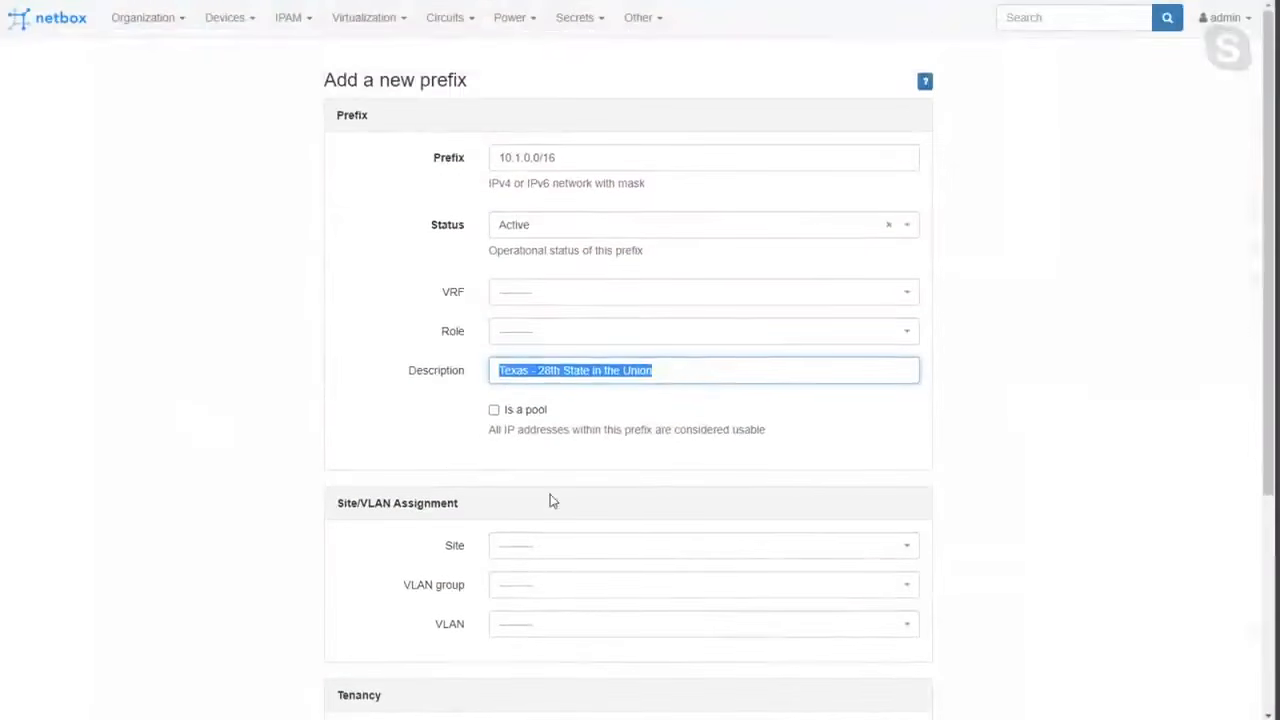
pyautogui.click(552, 545)
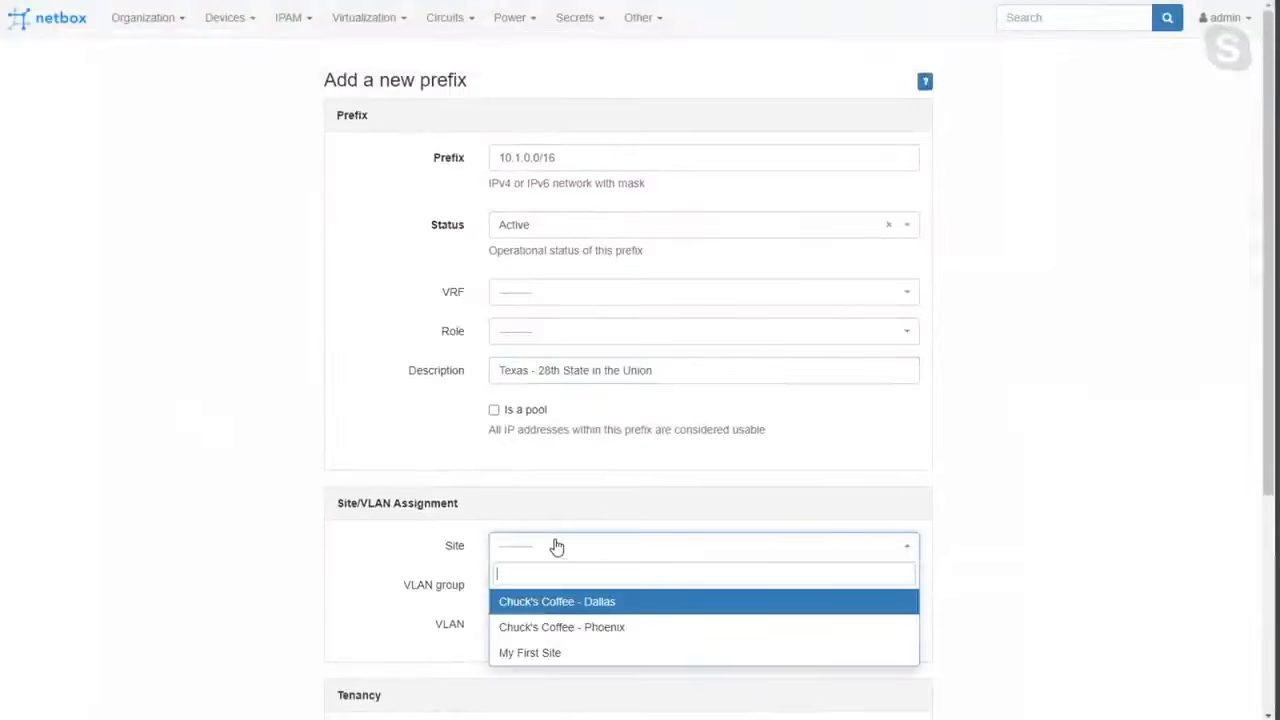
pyautogui.click(593, 607)
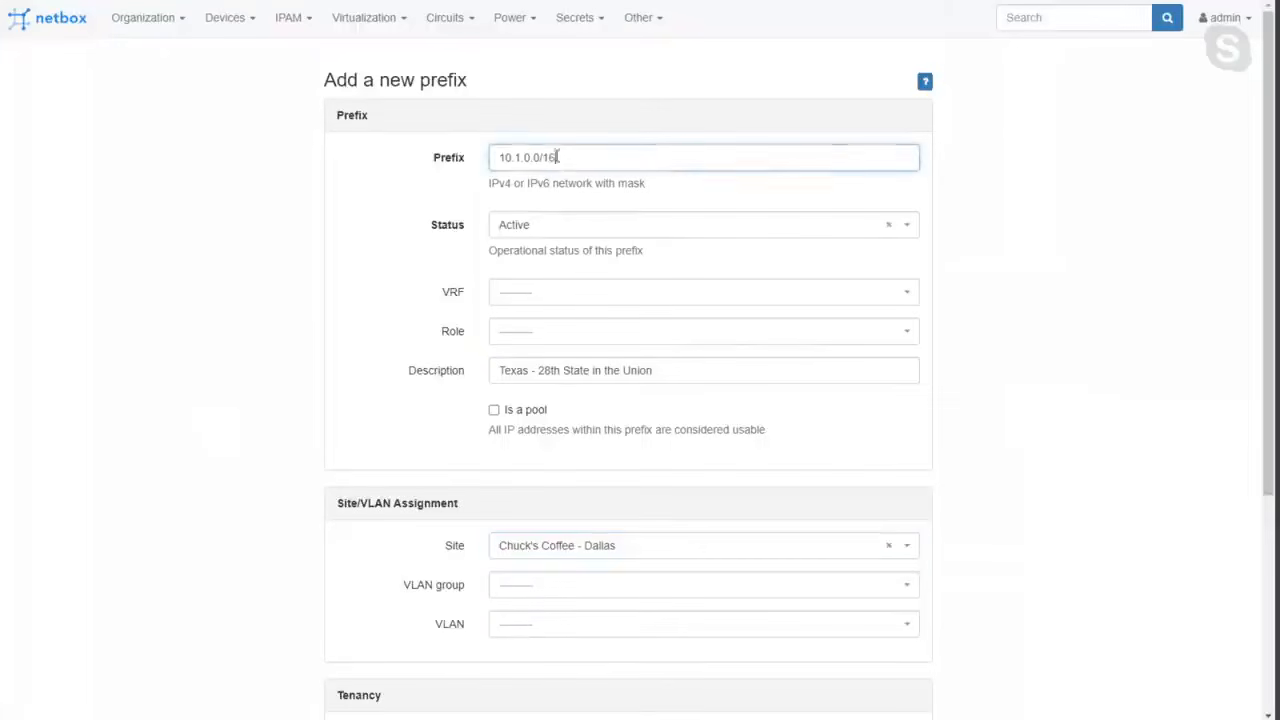
# Create the Texas prefix with VLAN, tenancy and tags left blank, and go on to add another prefix.
pyautogui.moveTo(589, 154); pyautogui.dragTo(438, 157)
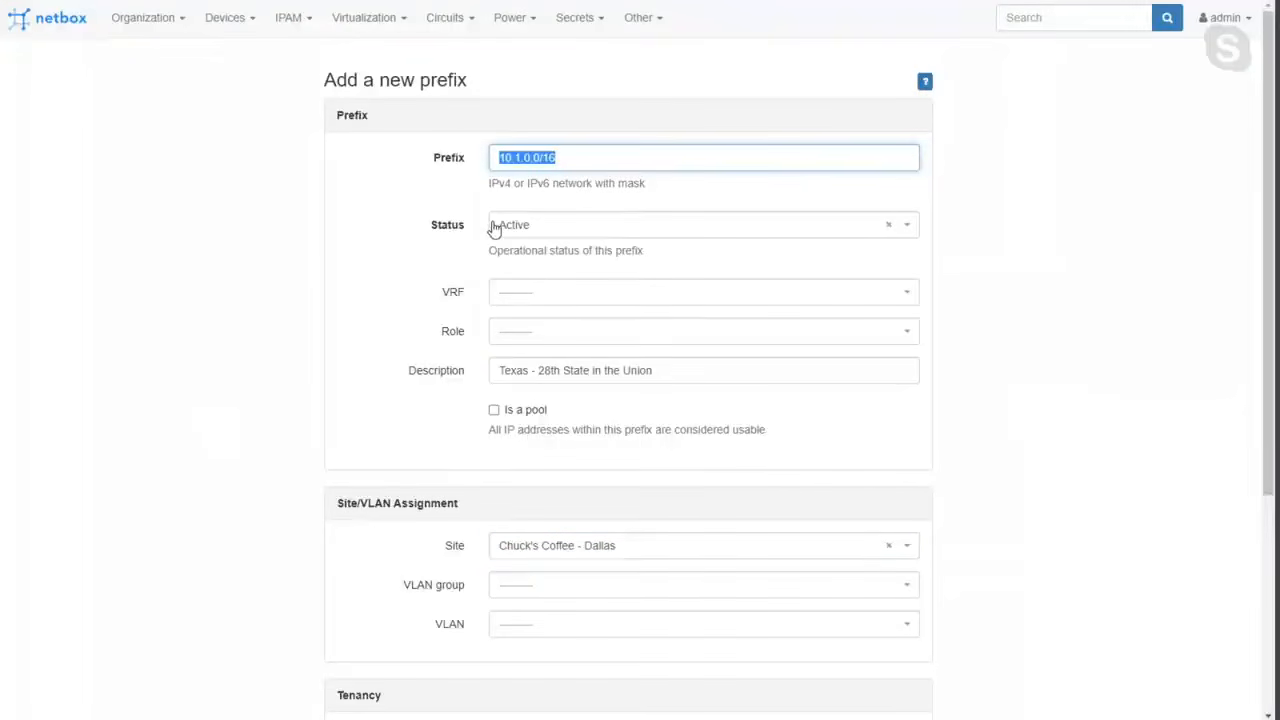
pyautogui.scroll(-1, 567, 632)
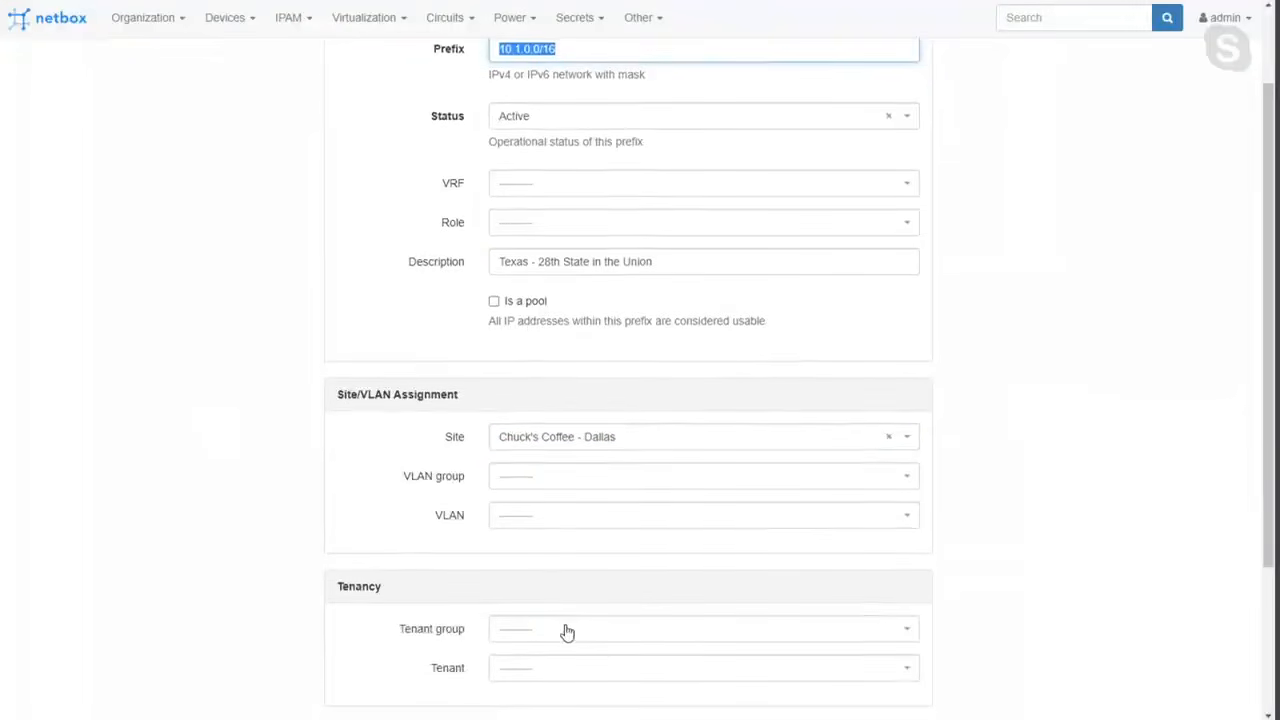
pyautogui.click(435, 482)
pyautogui.doubleClick(450, 515)
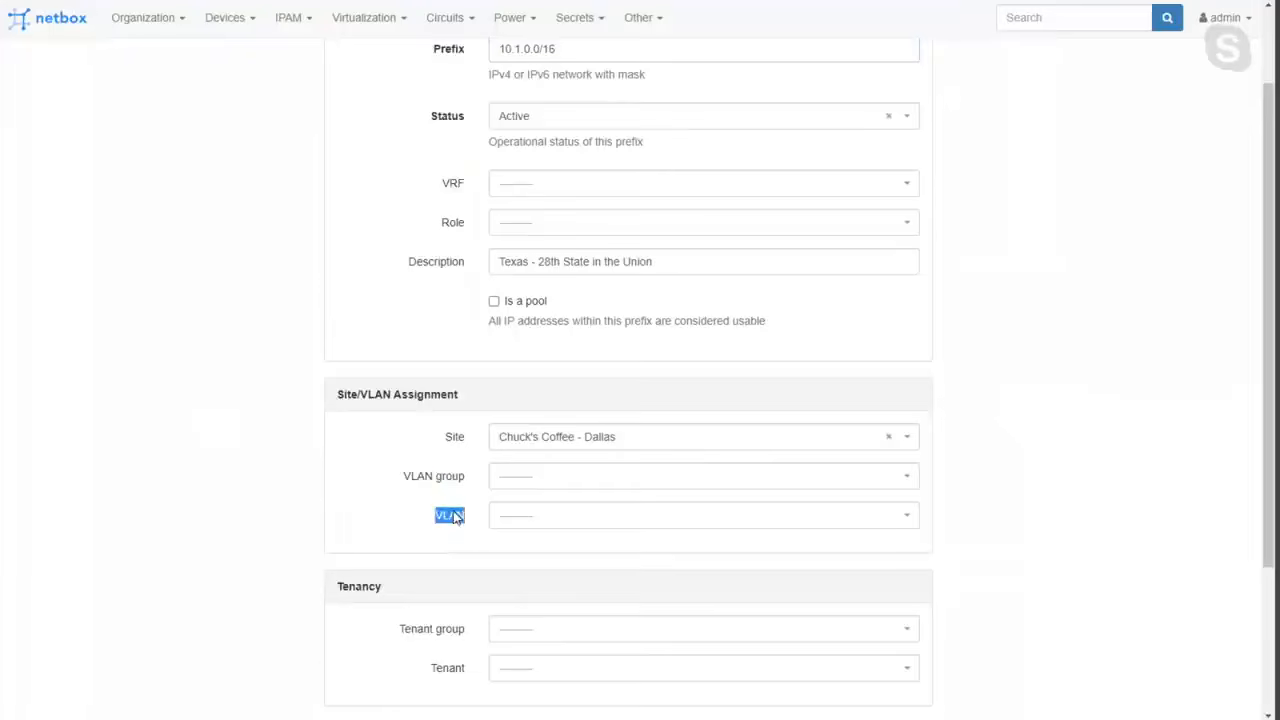
pyautogui.scroll(-2, 451, 528)
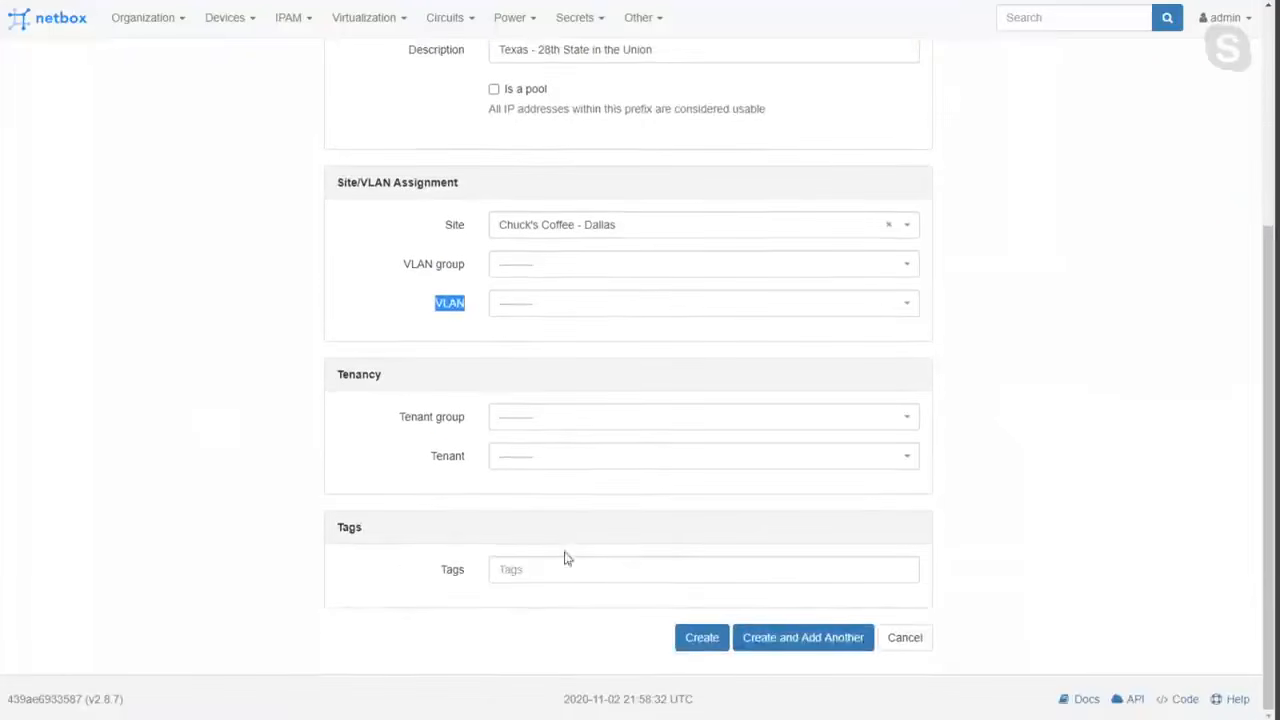
pyautogui.click(750, 647)
# Set the second prefix to 10.2.0.0/16 and its description to "Arizona - 48th State in the Union".
pyautogui.click(565, 219)
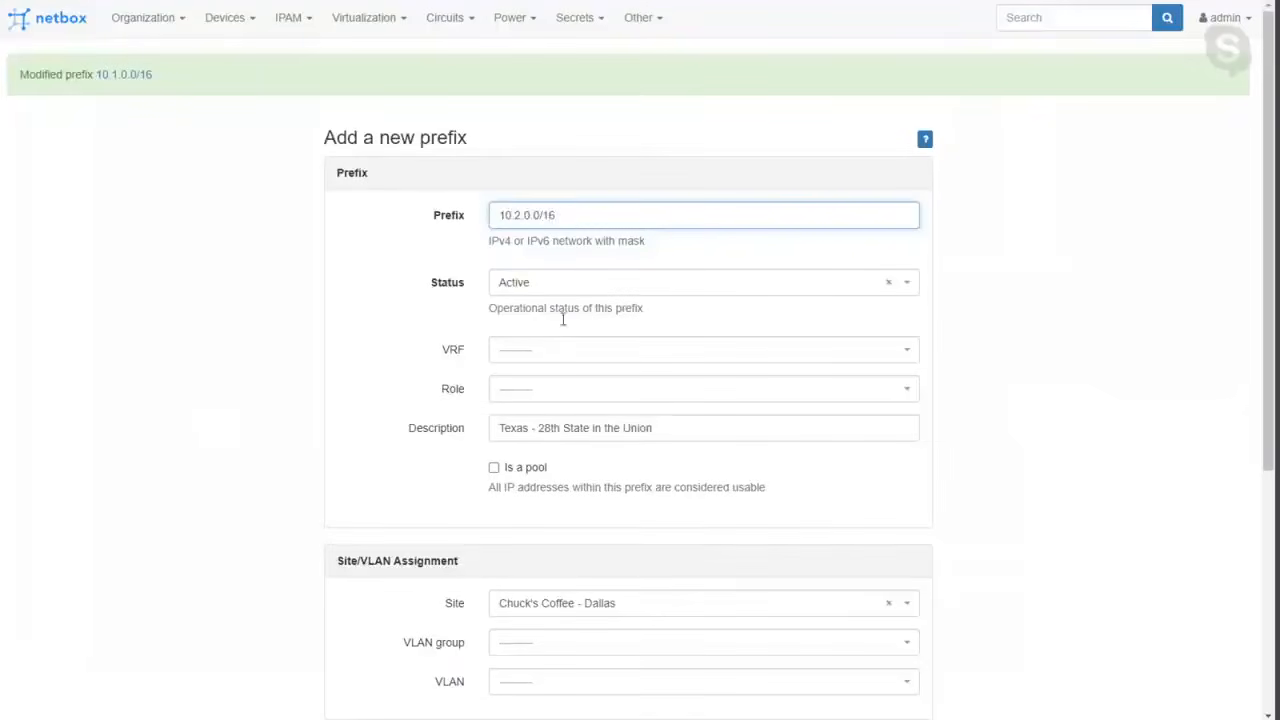
pyautogui.doubleClick(505, 427)
pyautogui.write('Arizona')
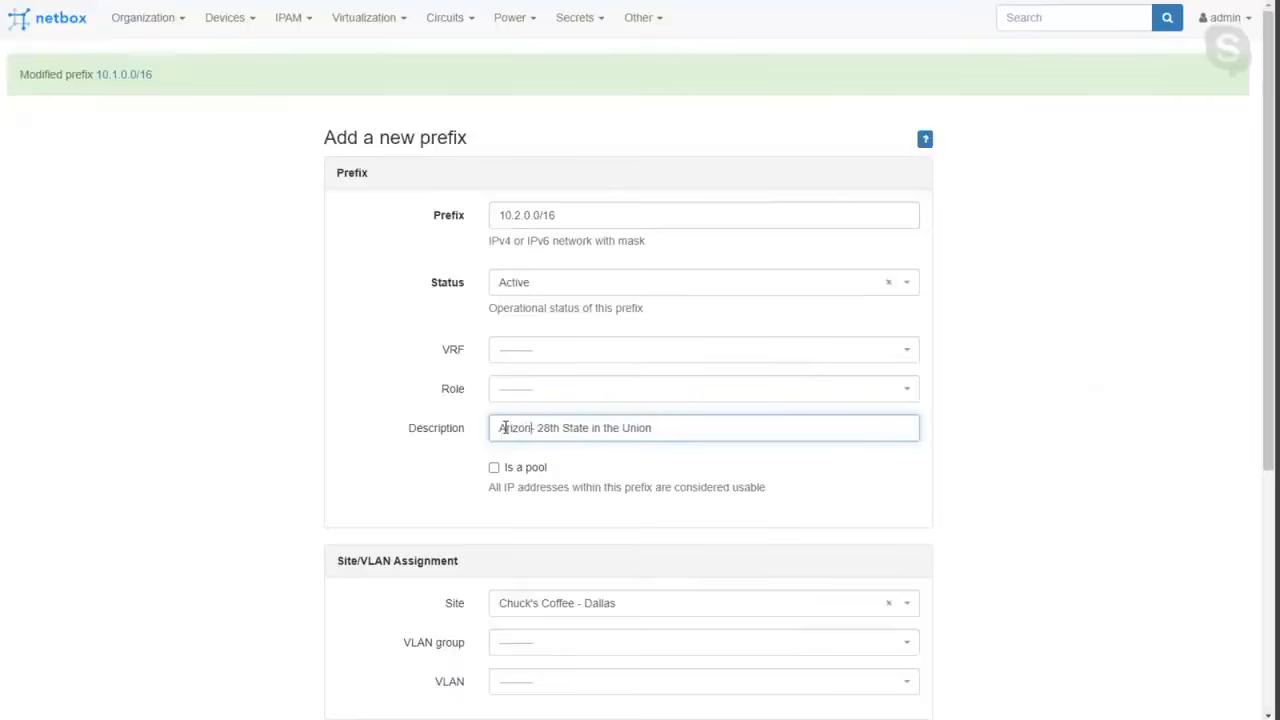
pyautogui.click(549, 428)
pyautogui.press('BackSpace')
pyautogui.write('4')
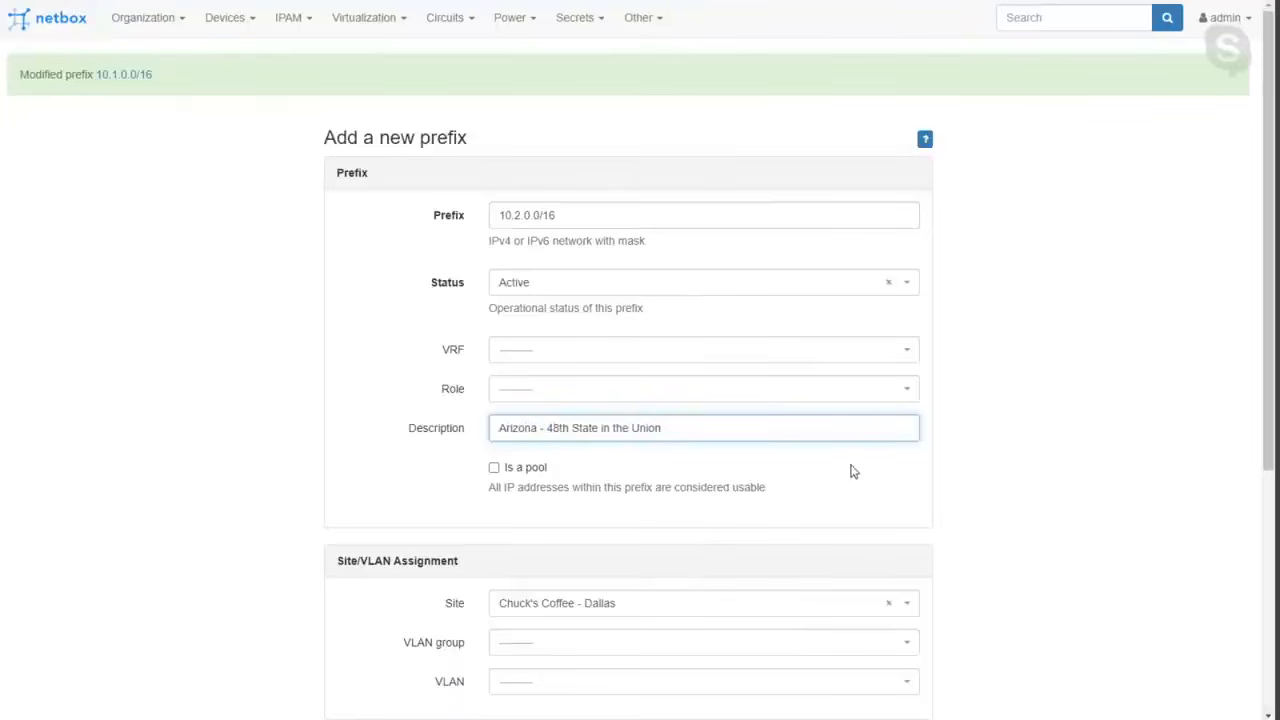
# Assign the Arizona prefix to the site Chuck's Coffee - Phoenix and create it.
pyautogui.scroll(-2, 845, 472)
pyautogui.click(603, 390)
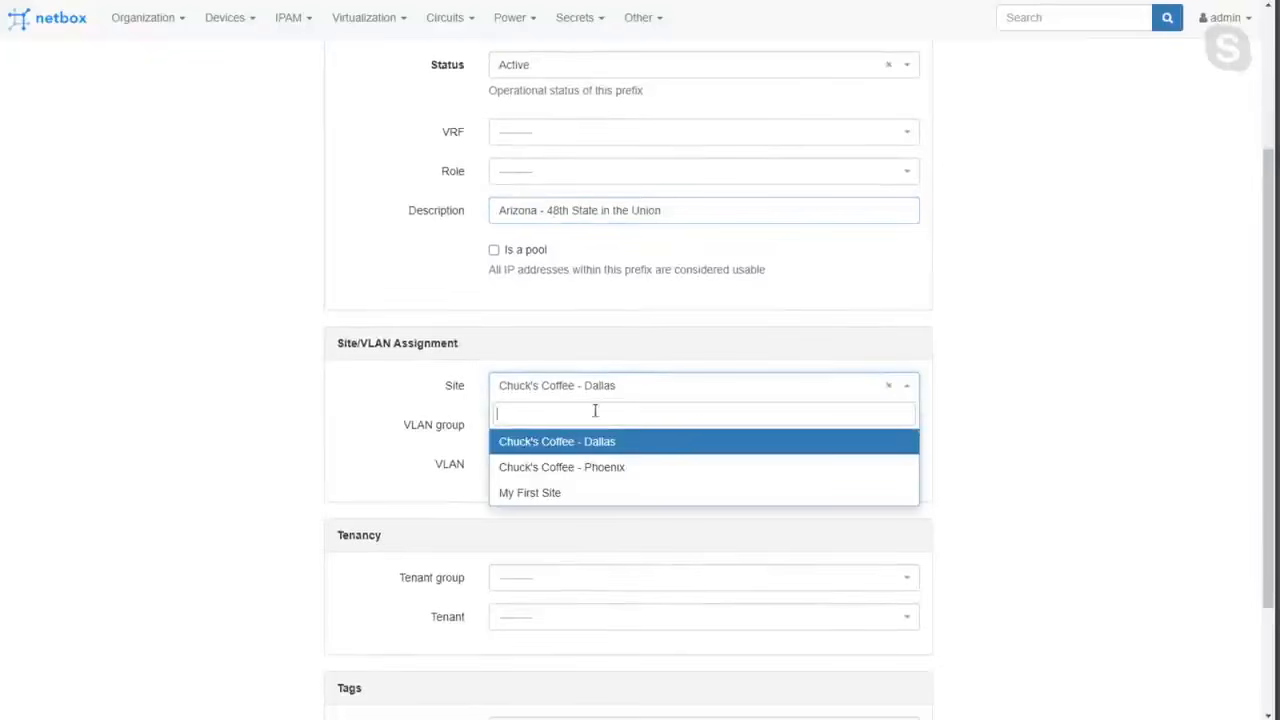
pyautogui.click(590, 468)
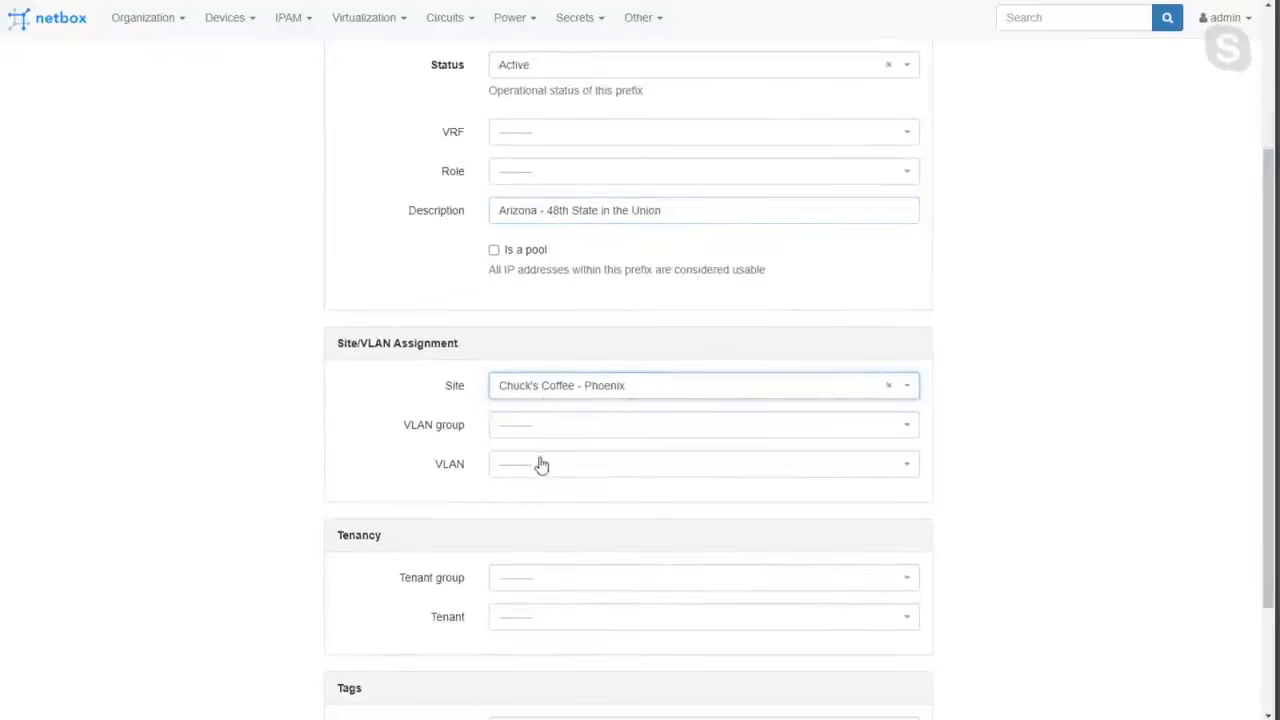
pyautogui.scroll(-2, 600, 500)
pyautogui.click(697, 643)
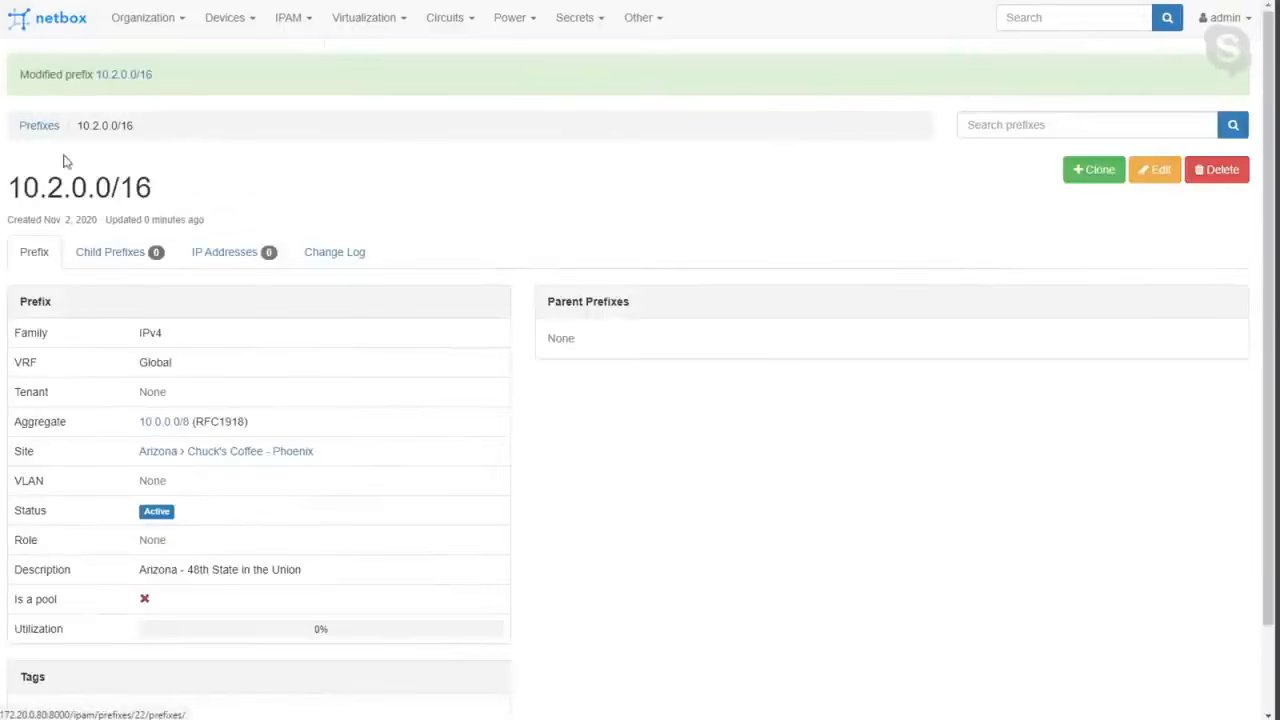
# Return to the list of prefixes and start a new prefix 10.1.0.0/24.
pyautogui.click(42, 130)
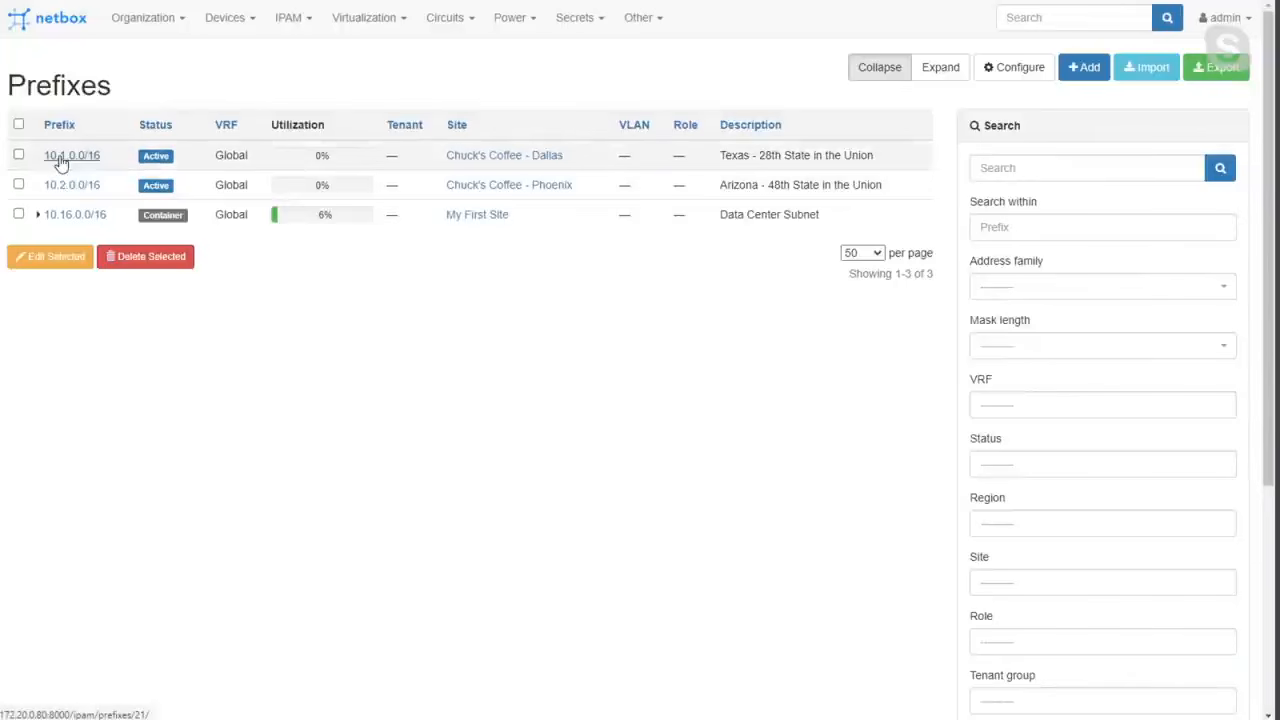
pyautogui.click(1085, 72)
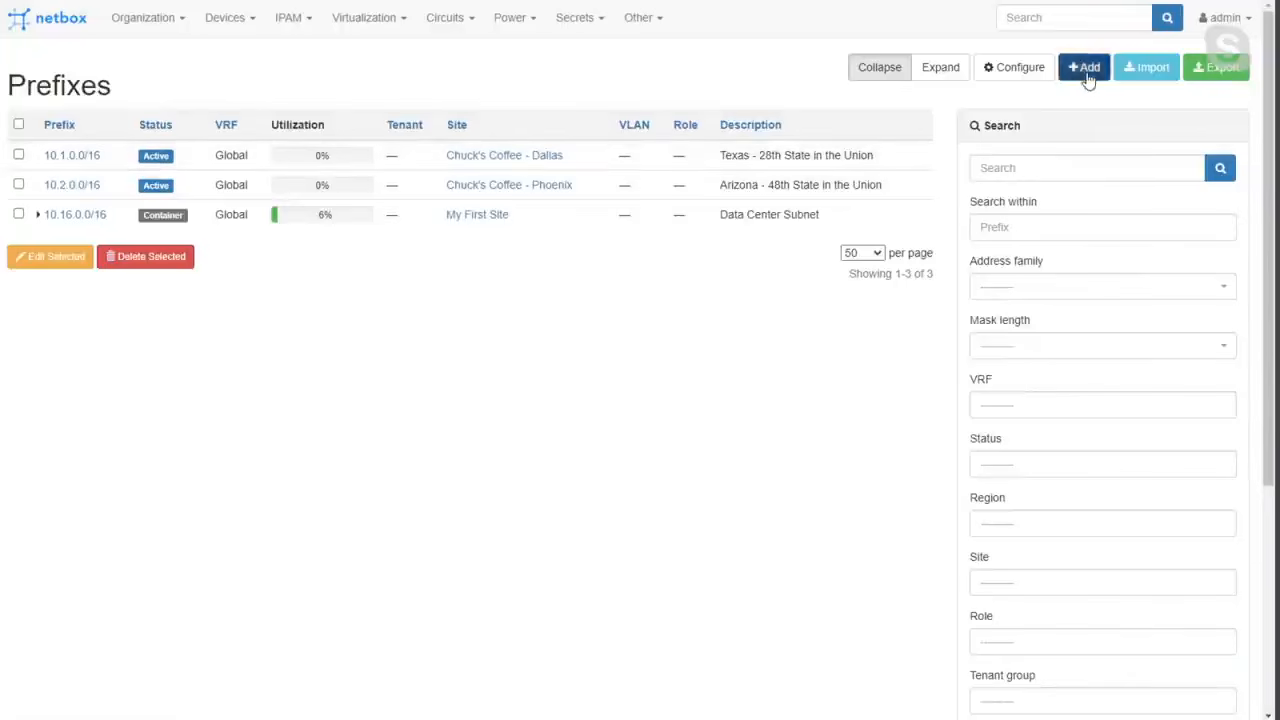
pyautogui.click(662, 155)
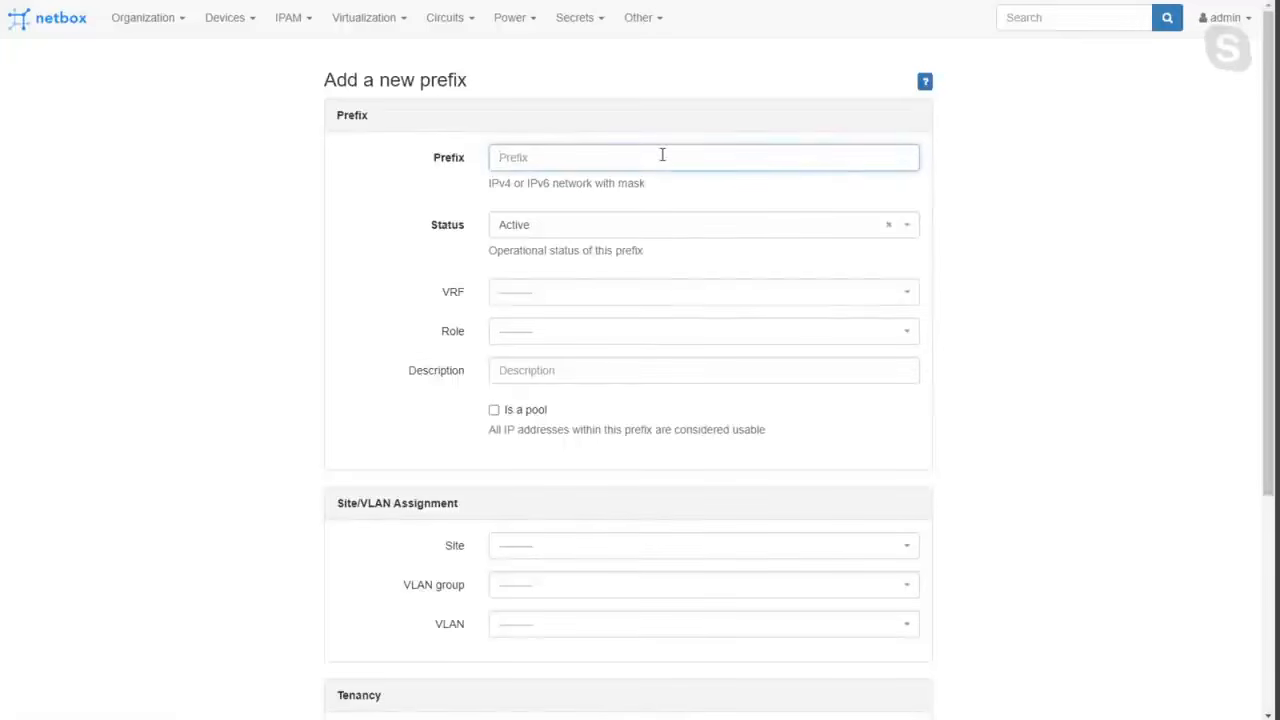
pyautogui.write('10.1.0.0/24')
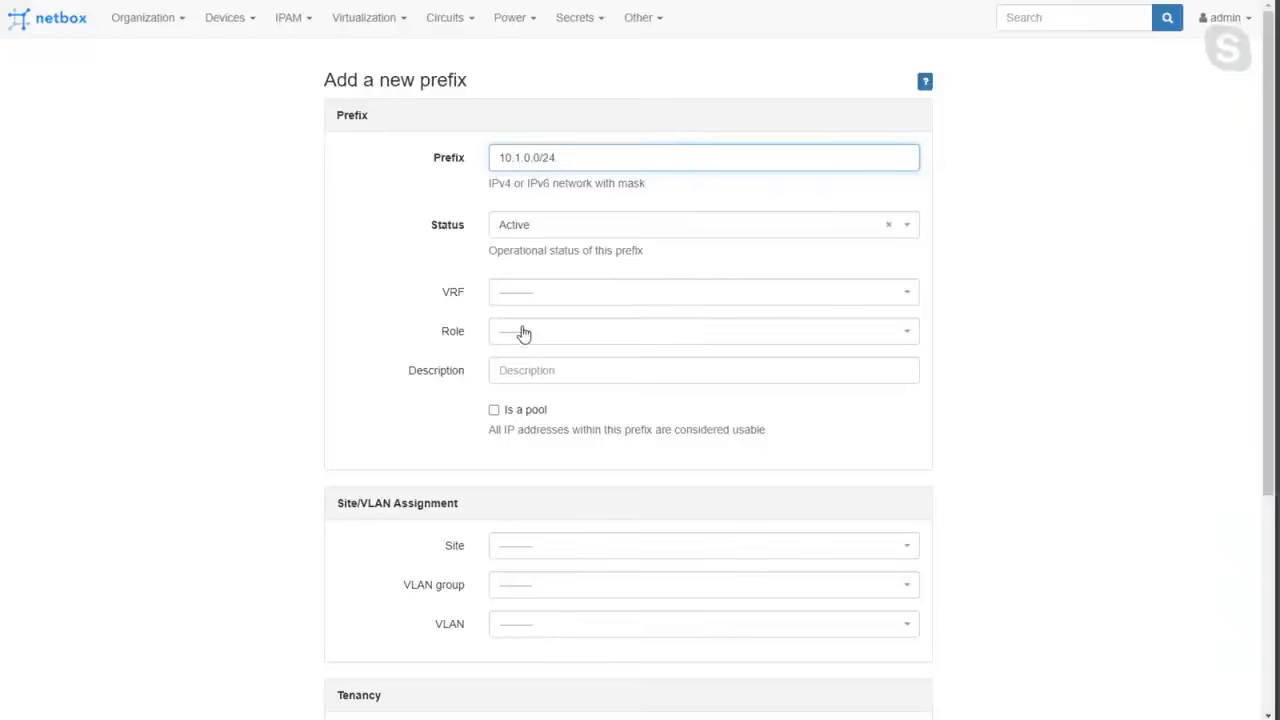
# Leave the new prefix's VRF and role blank and describe it as "CC-DAL-PFX".
pyautogui.click(523, 333)
pyautogui.click(522, 340)
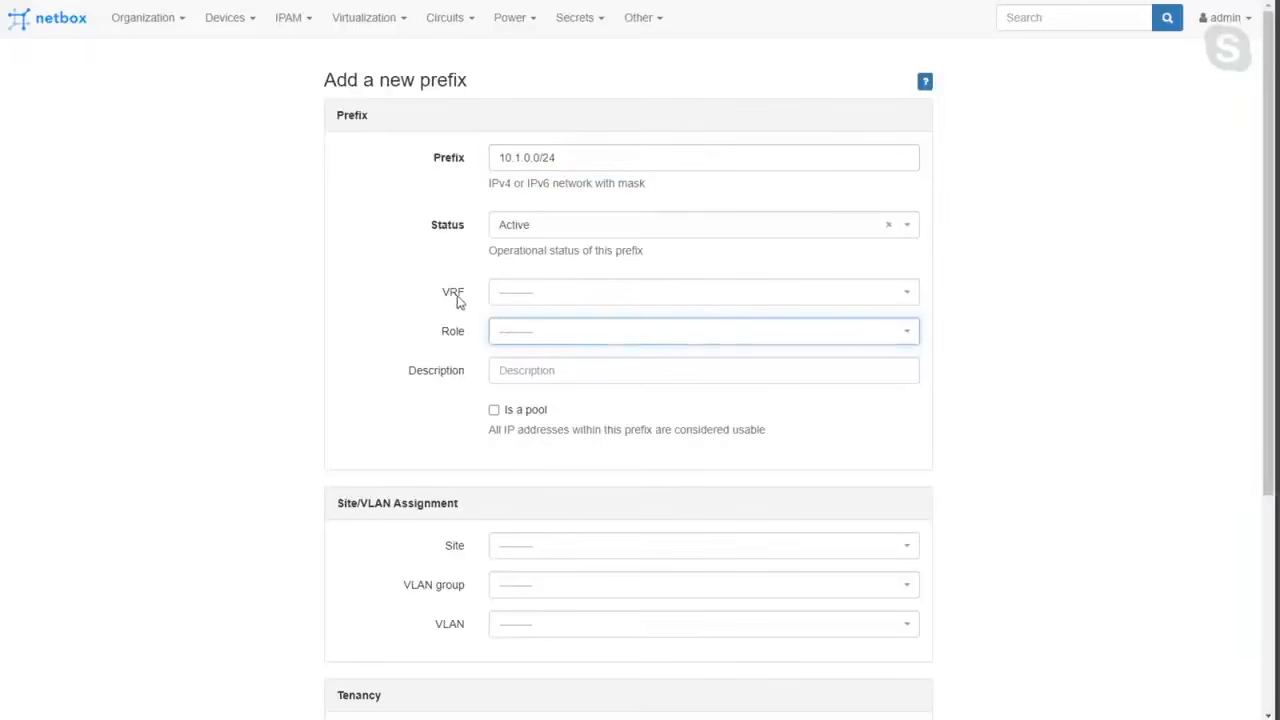
pyautogui.click(514, 300)
pyautogui.click(460, 300)
pyautogui.click(540, 372)
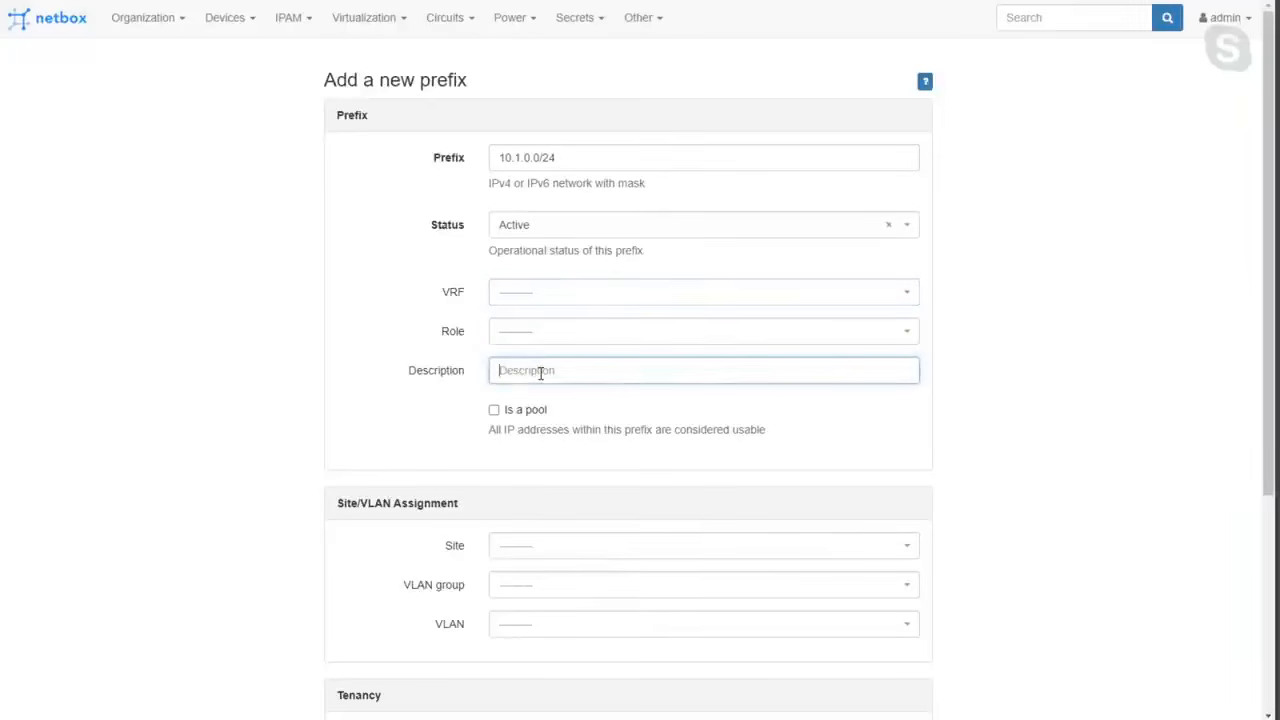
pyautogui.write('CC-DAL-PFX')
# Assign the 10.1.0.0/24 prefix to the site Chuck's Coffee - Dallas and create it.
pyautogui.scroll(-2, 564, 380)
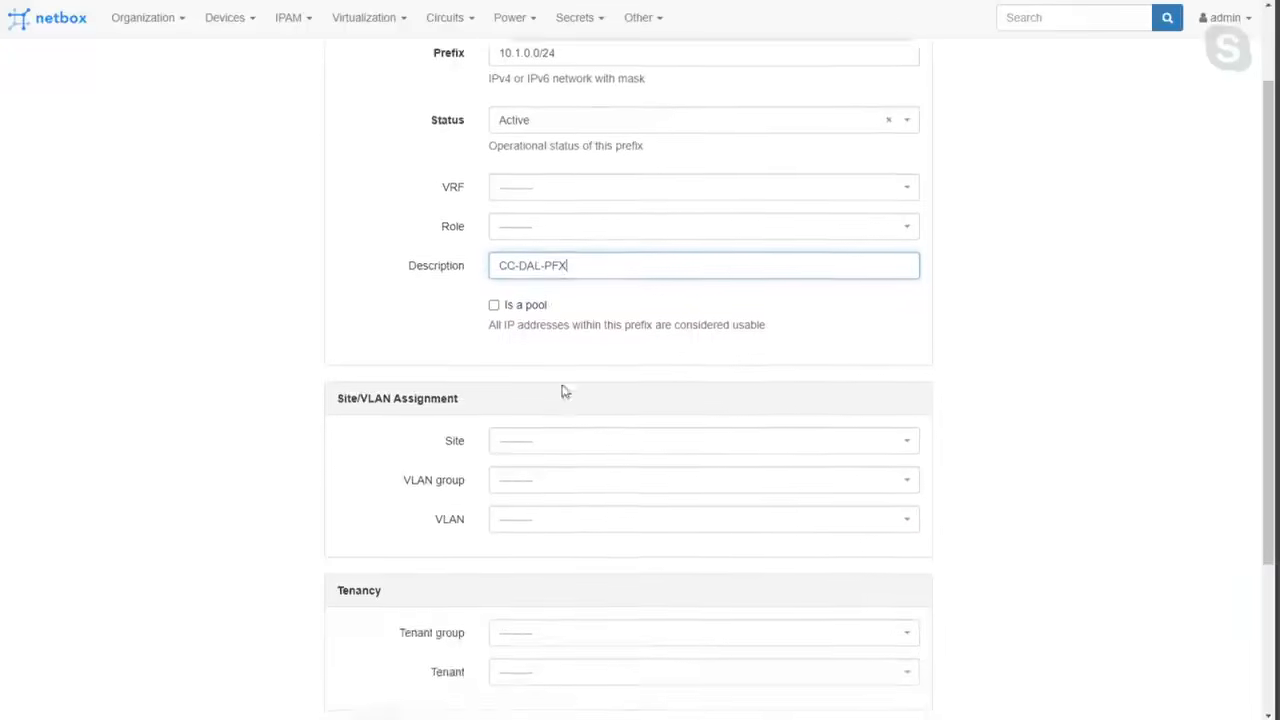
pyautogui.click(556, 337)
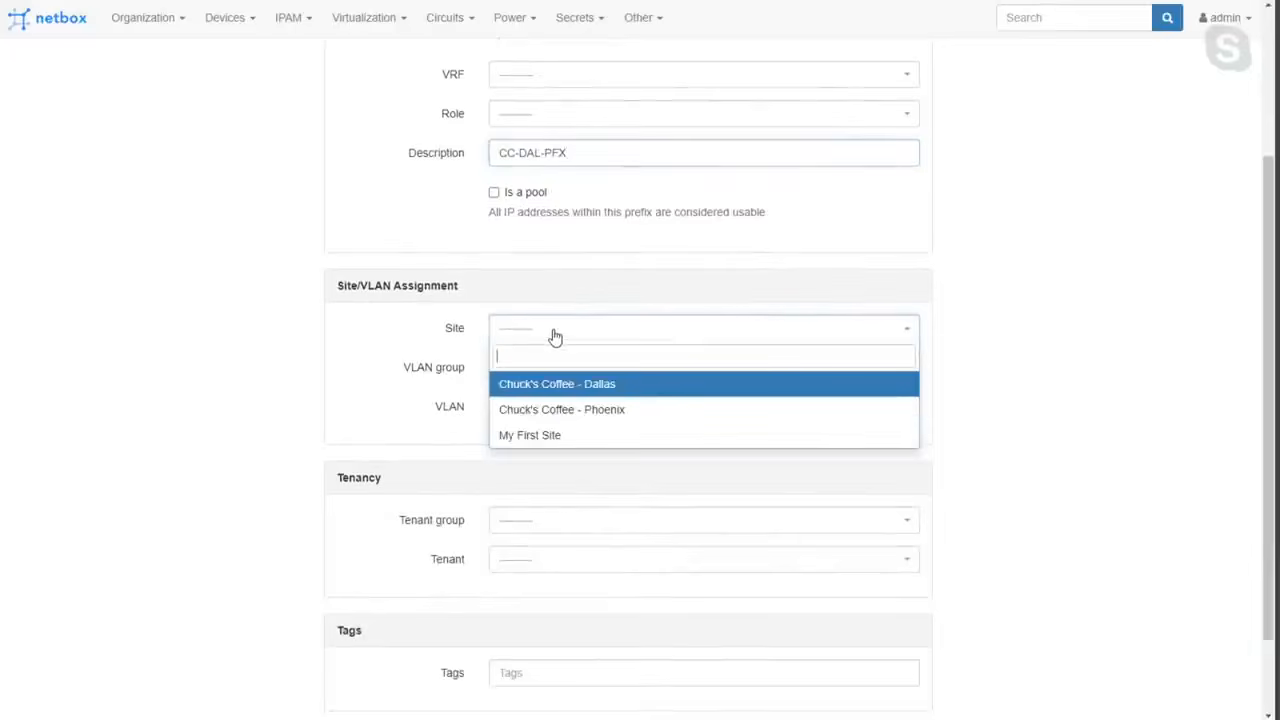
pyautogui.click(560, 389)
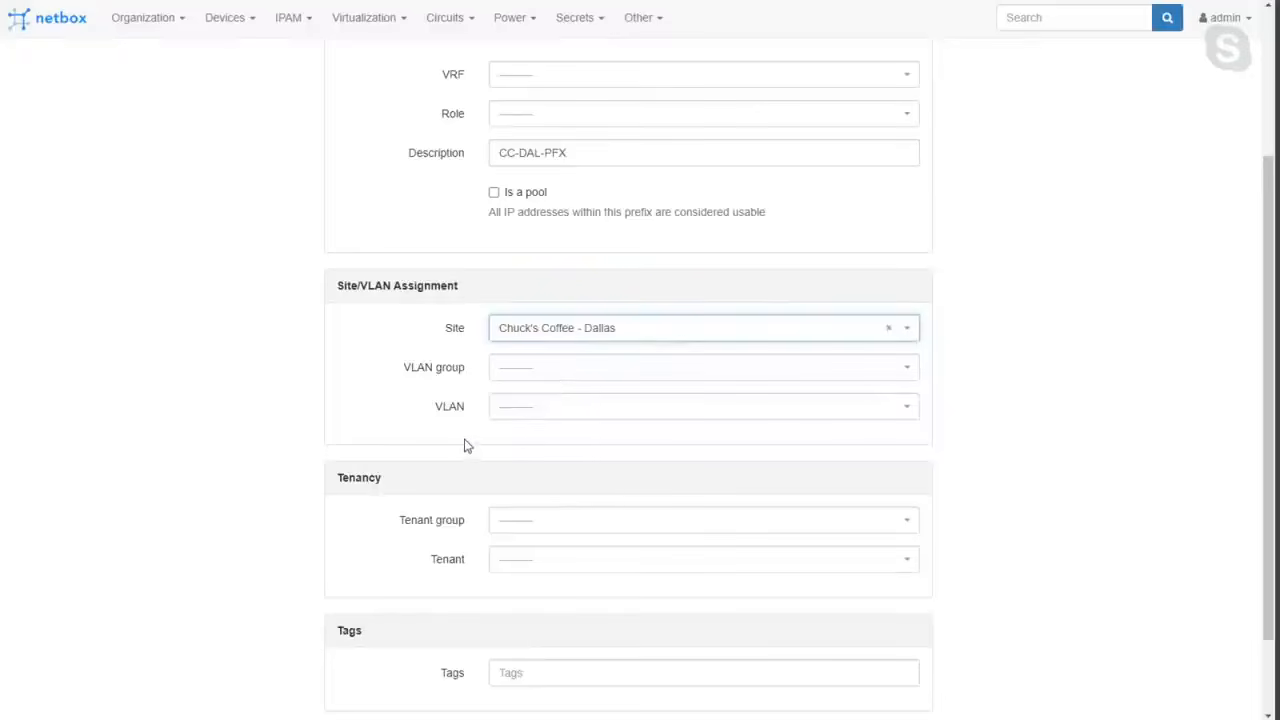
pyautogui.scroll(-1, 490, 455)
pyautogui.click(708, 646)
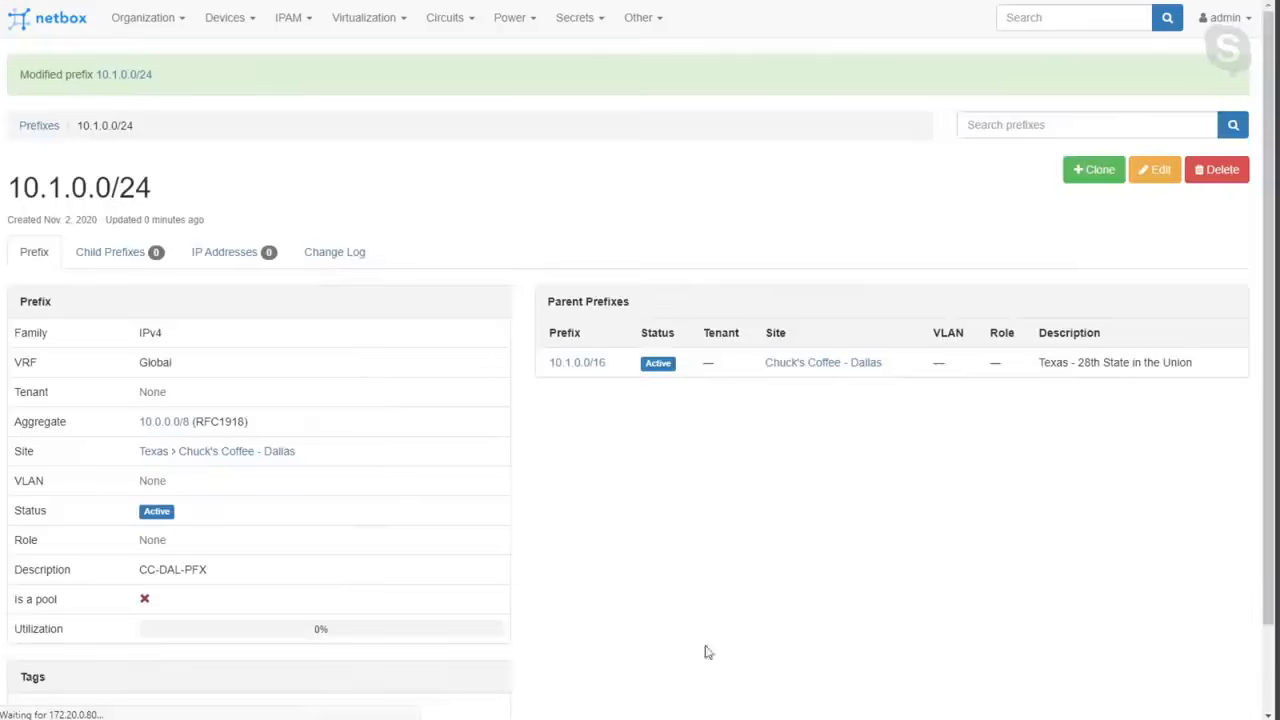
# Edit the 10.1.0.0/16 Texas prefix from the prefix list to clear its site assignment, and save the update.
pyautogui.click(44, 127)
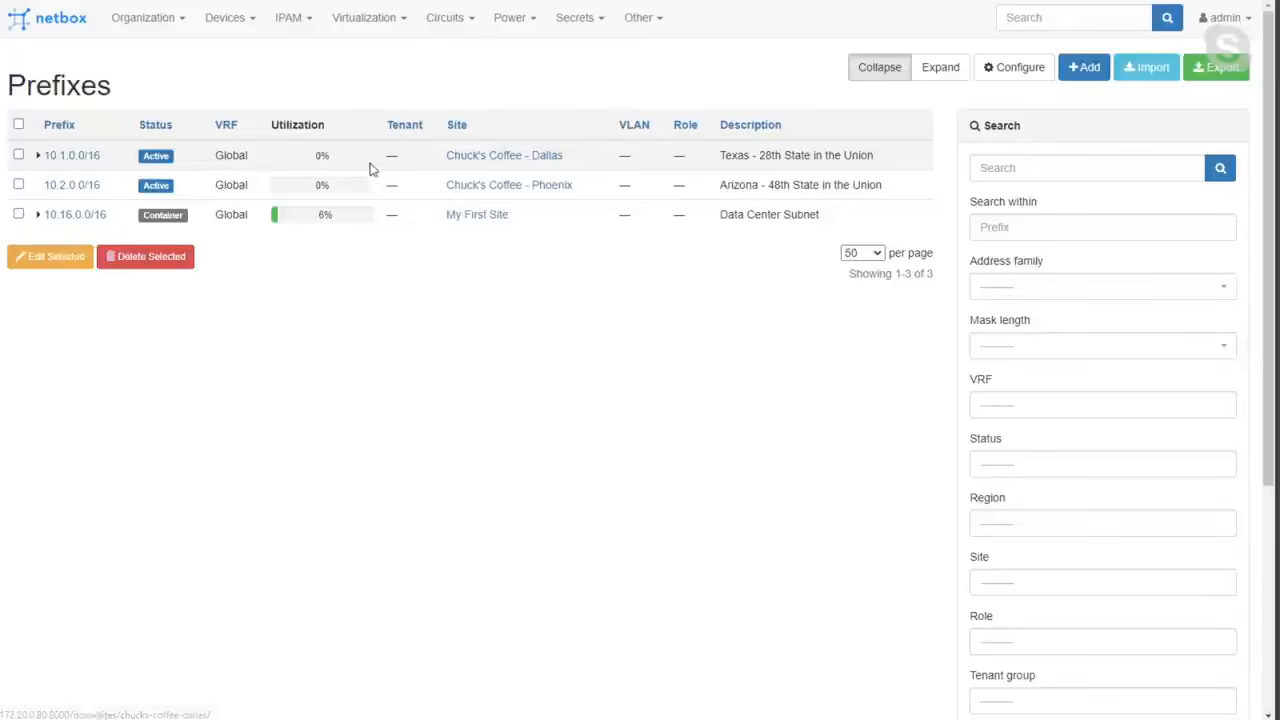
pyautogui.click(72, 157)
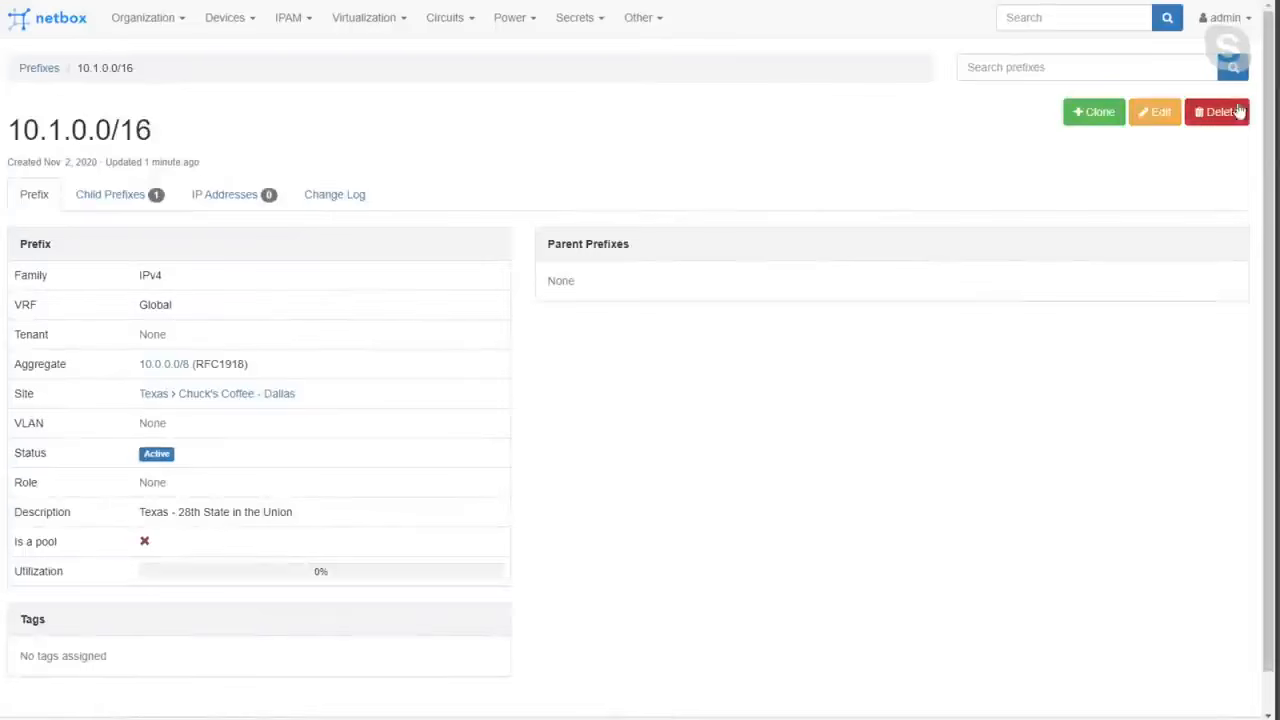
pyautogui.click(1150, 113)
pyautogui.click(684, 556)
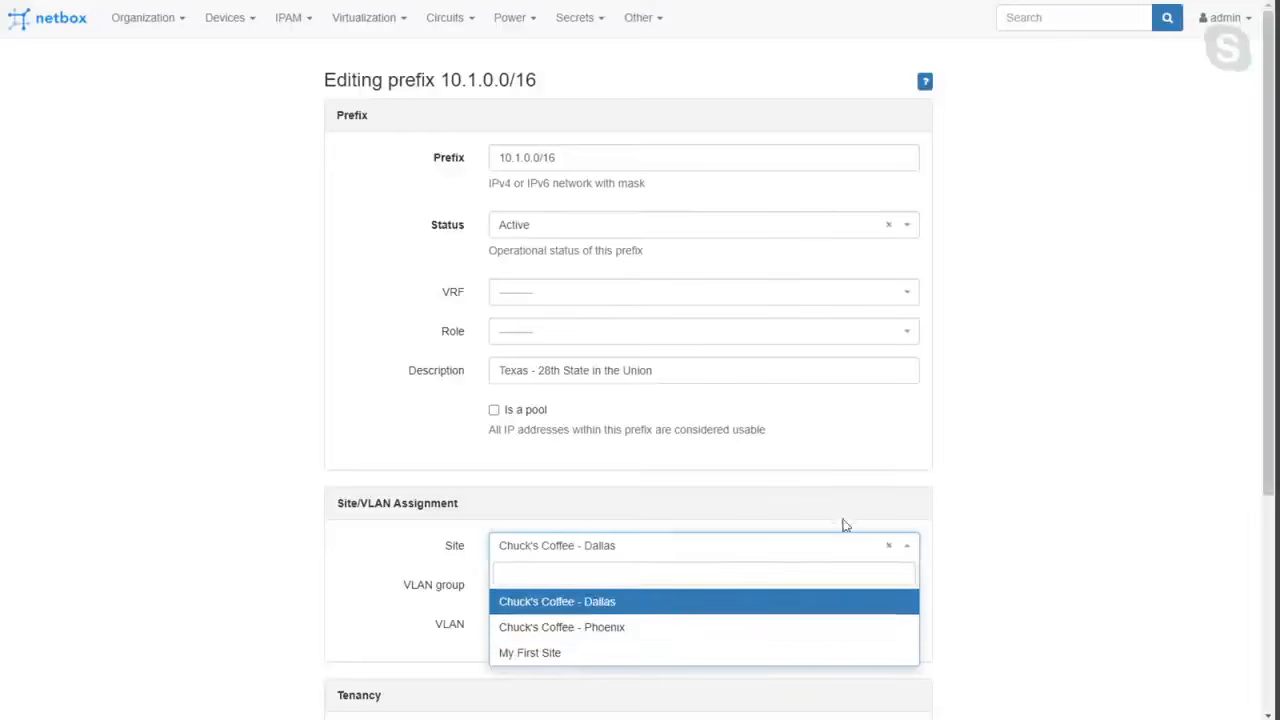
pyautogui.click(888, 545)
pyautogui.scroll(-3, 994, 371)
pyautogui.click(845, 640)
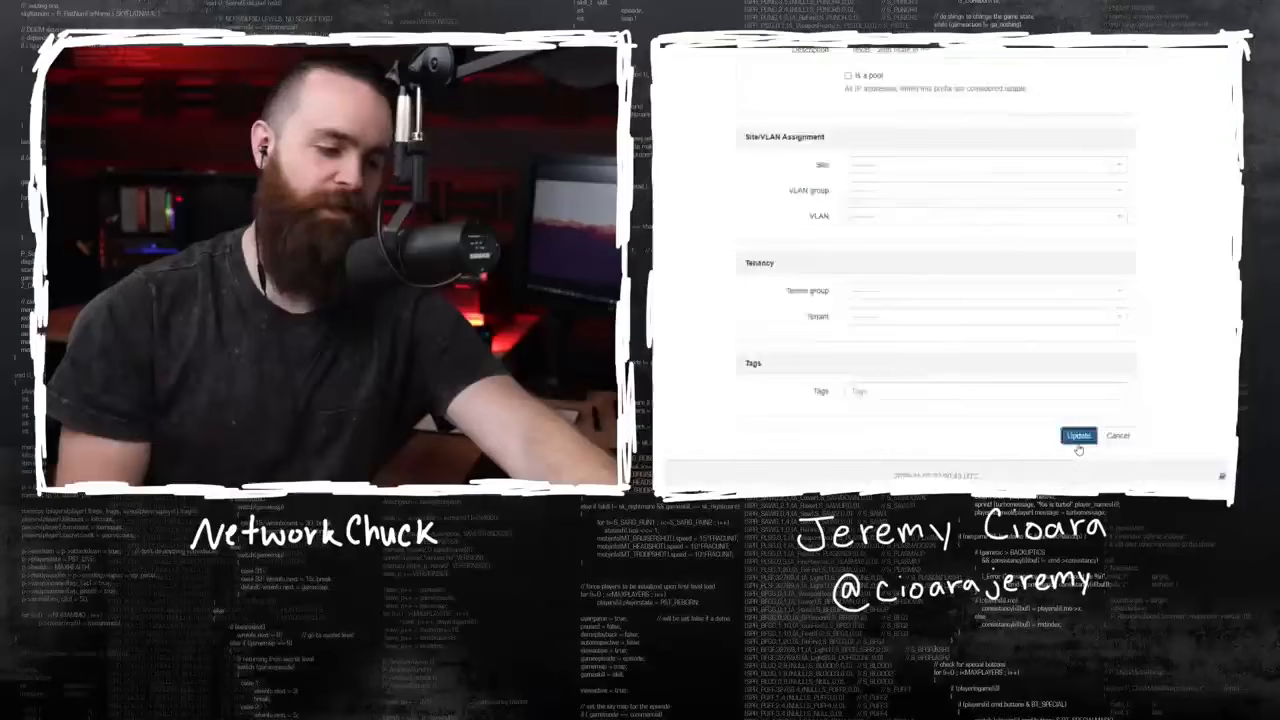